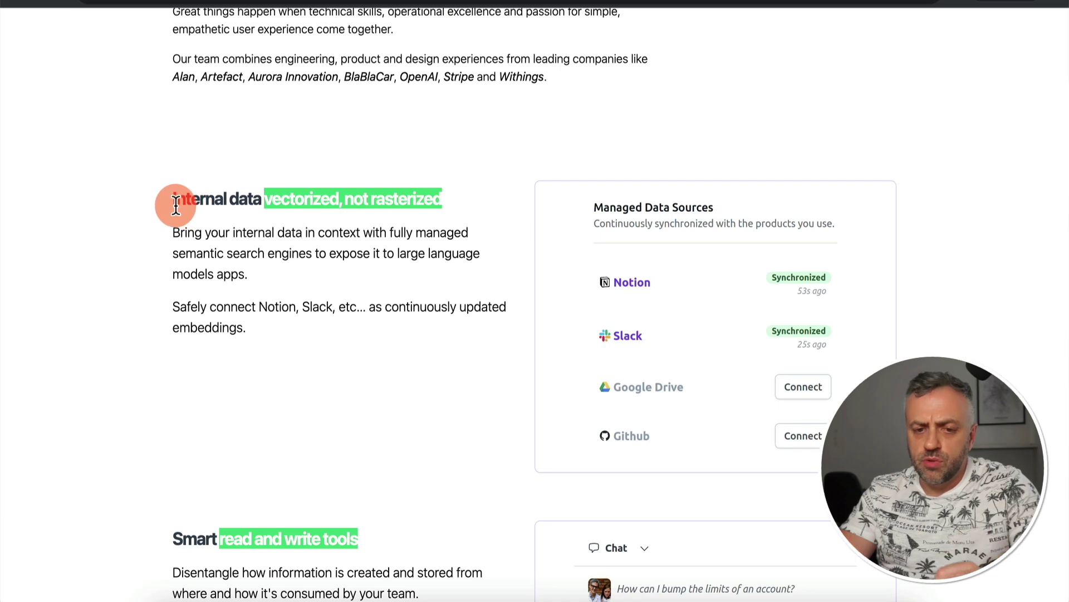
- Read through the Dust homepage sections on internal data, read and write tools, and custom workflows
scroll(157, 279, "down", 5)
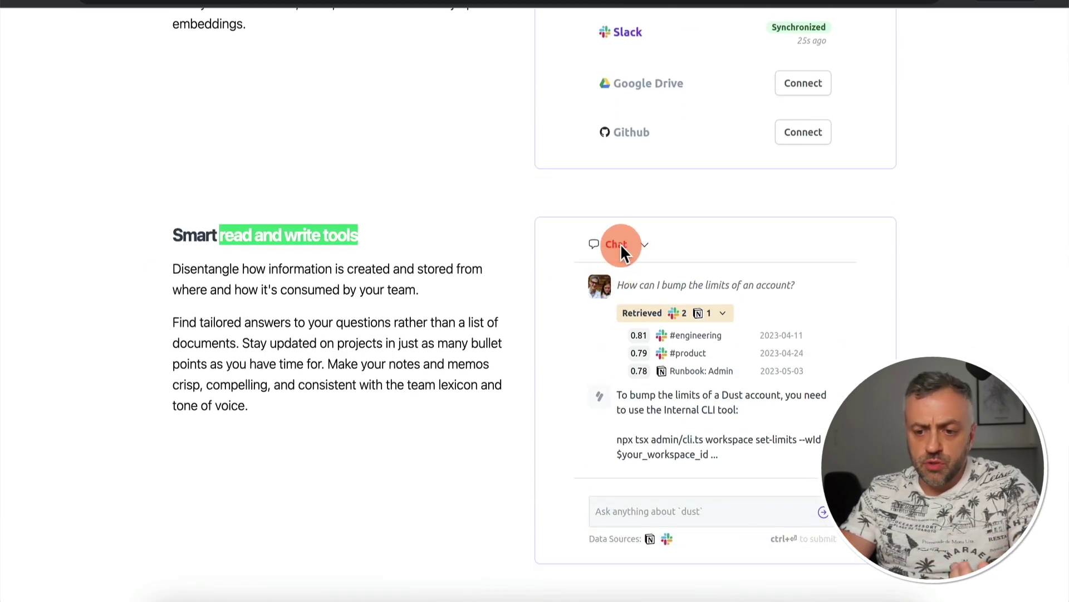
scroll(470, 365, "down", 5)
scroll(469, 369, "down", 3)
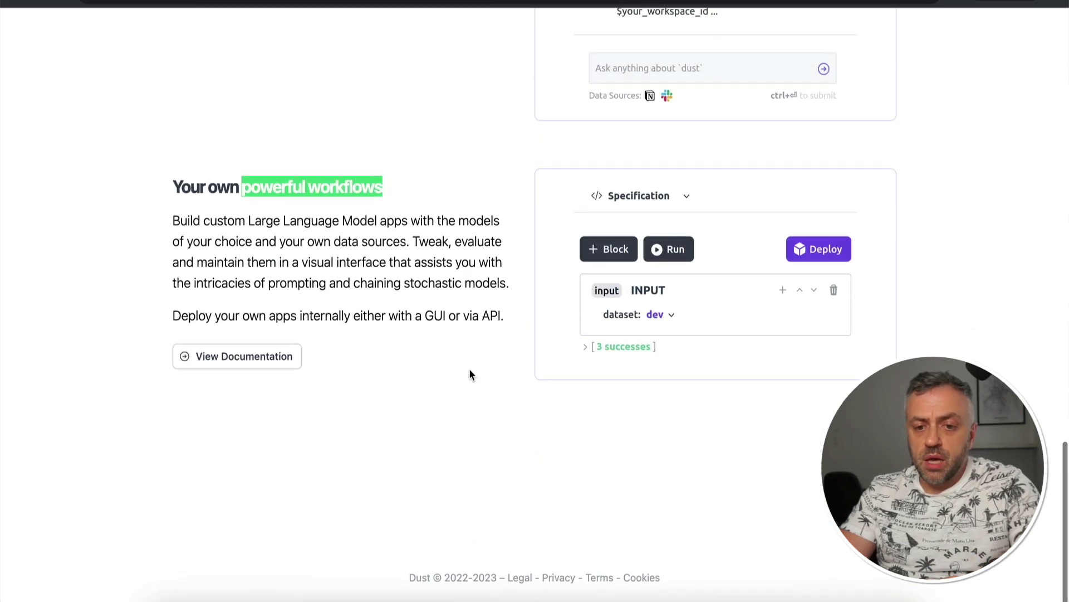
left_click_drag(262, 186, 242, 192)
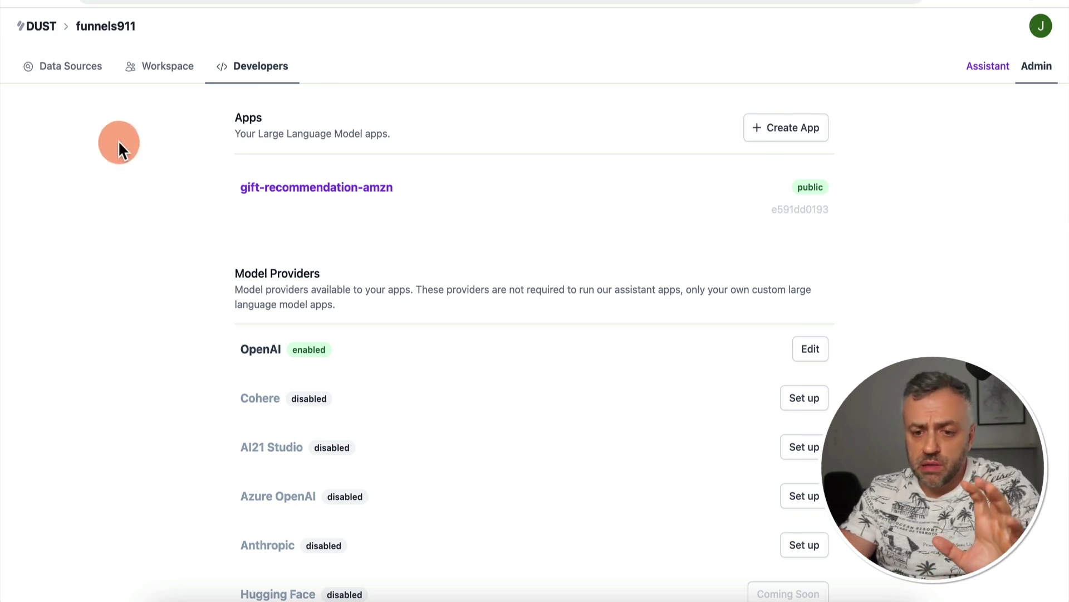
- Look over the funnels911 workspace's data sources, workspace settings and developer apps pages
left_click(73, 70)
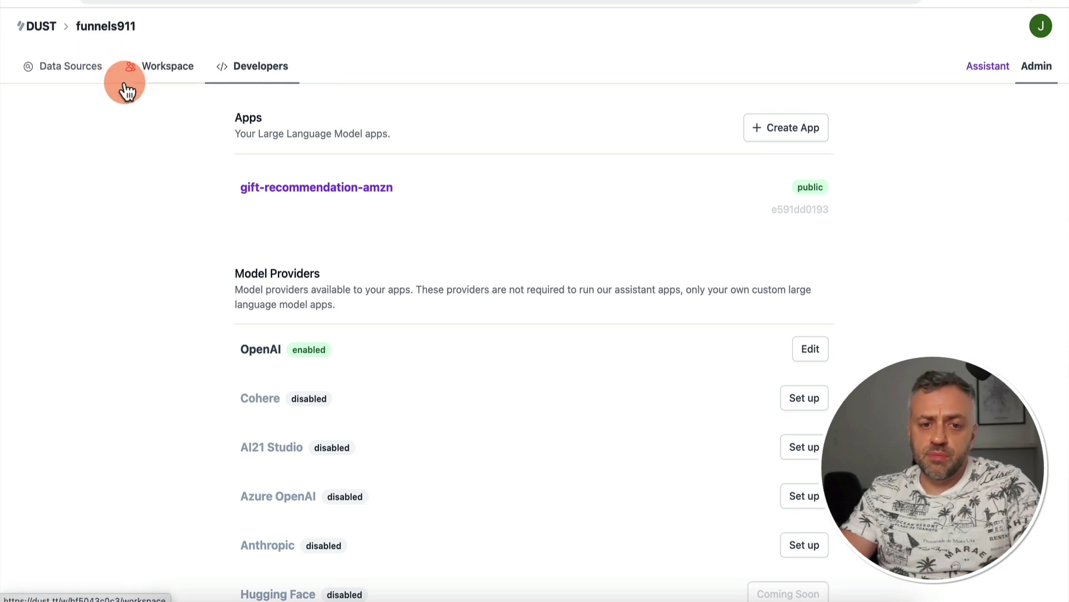
left_click(81, 74)
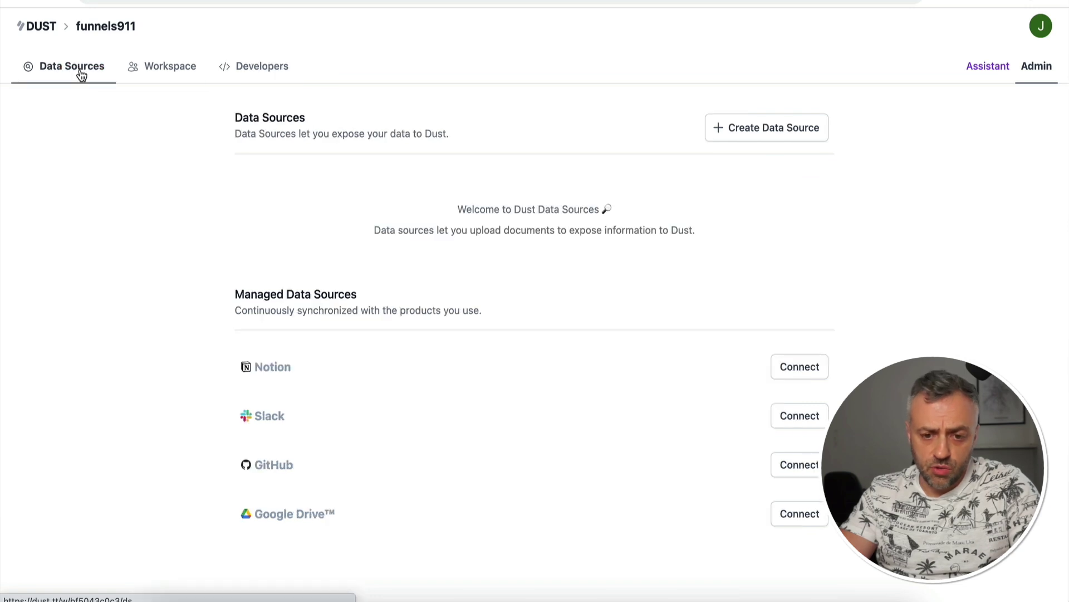
left_click(173, 71)
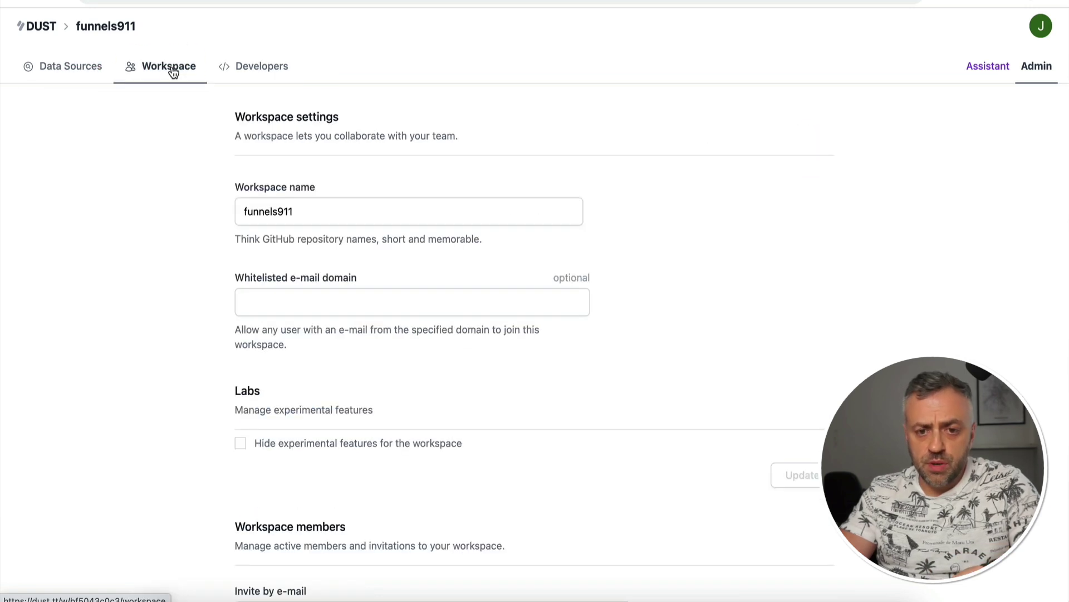
left_click(260, 75)
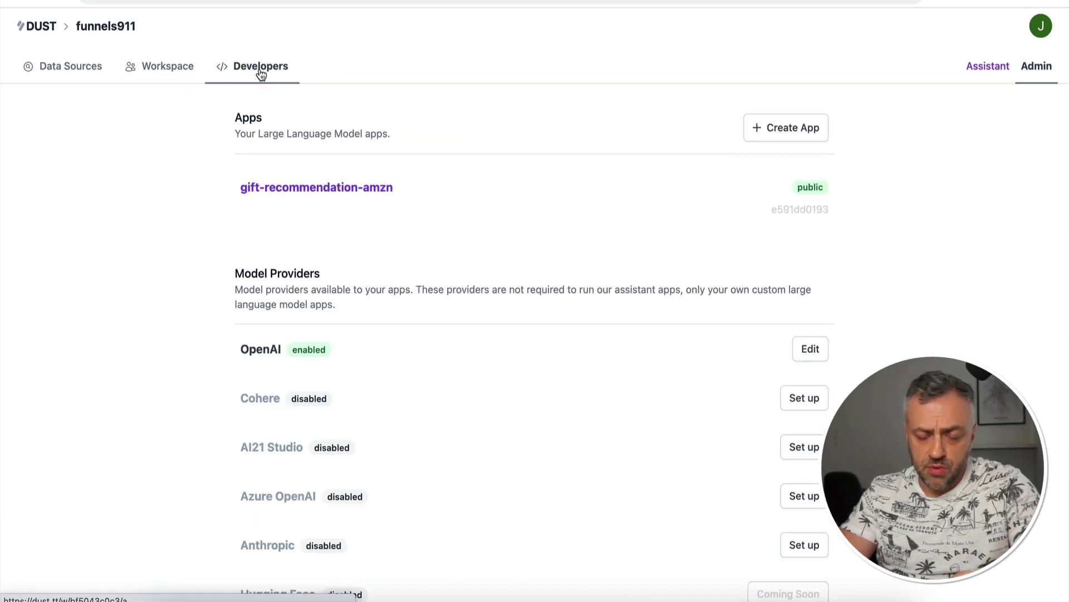
left_click(272, 77)
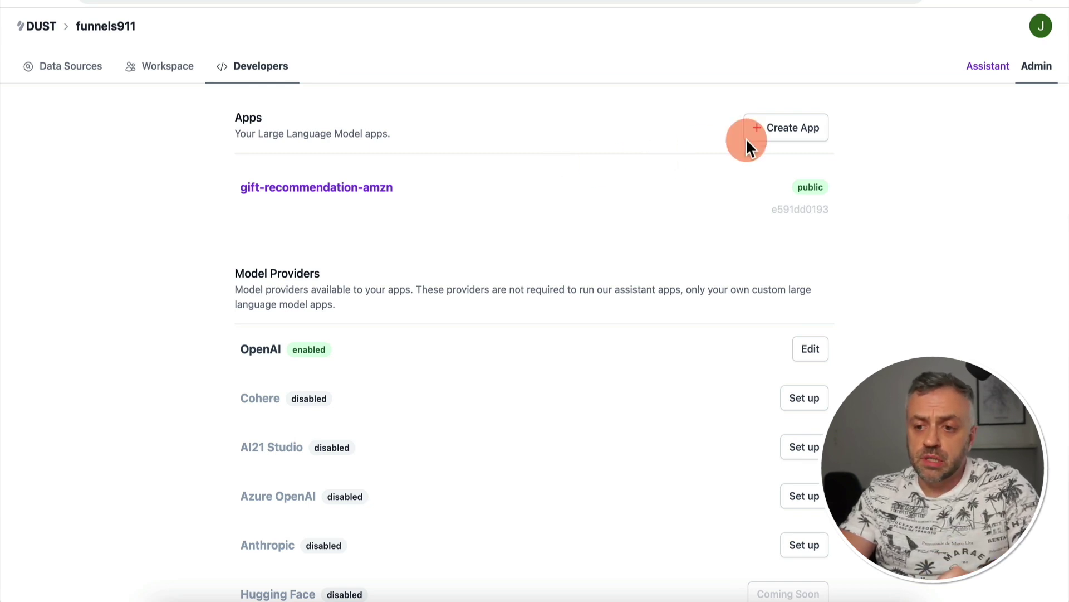
- Create a new app named "app1" in the funnels911 workspace with public visibility
left_click(779, 134)
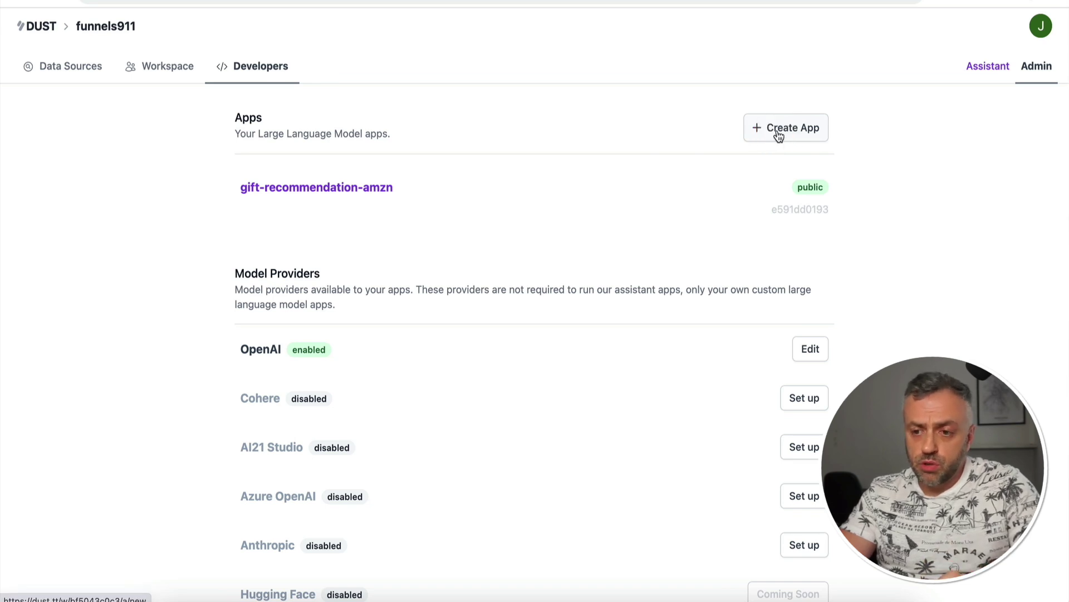
left_click(377, 217)
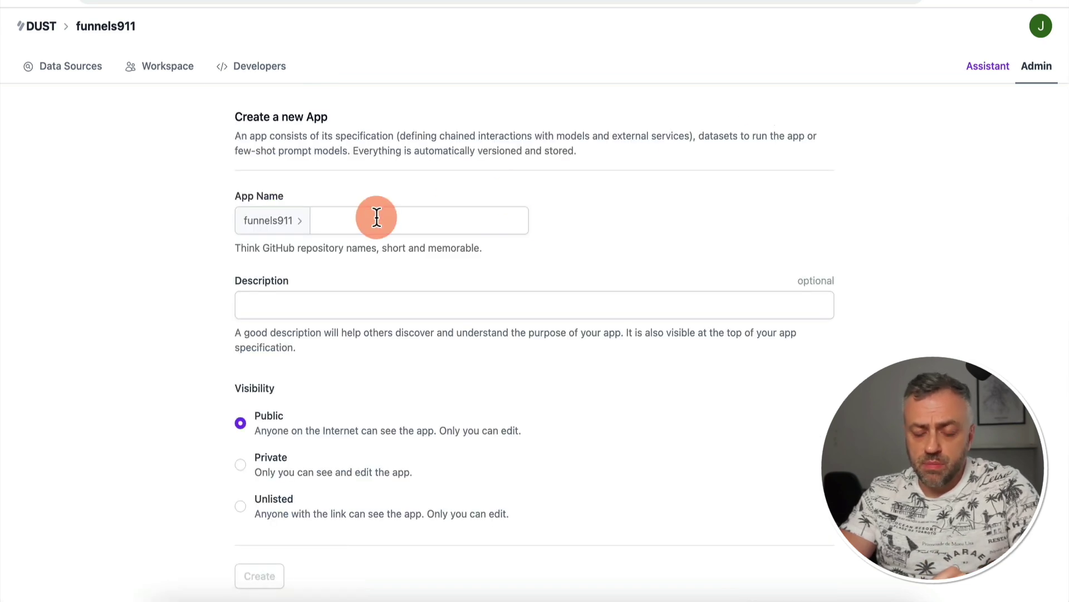
type("app1")
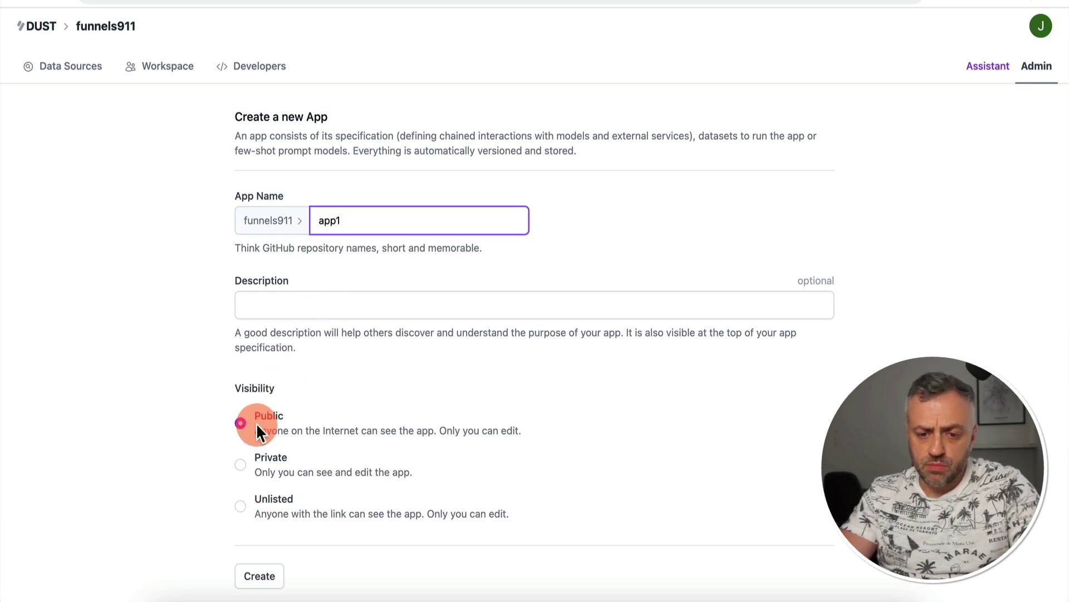
left_click(266, 574)
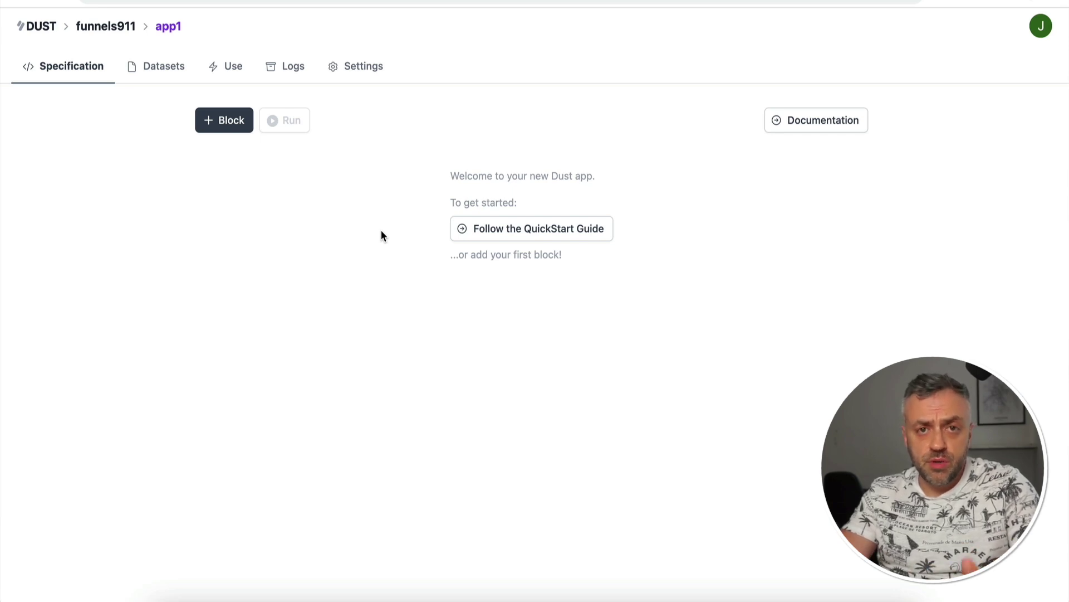
- Add an input block to the app specification, followed by an llm block
left_click(234, 129)
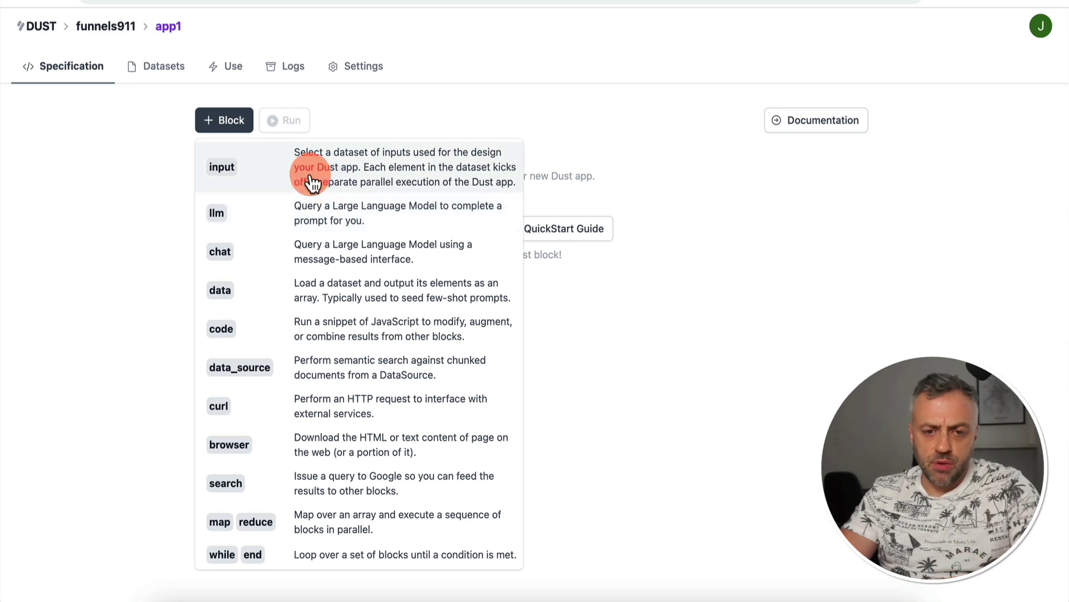
left_click(272, 179)
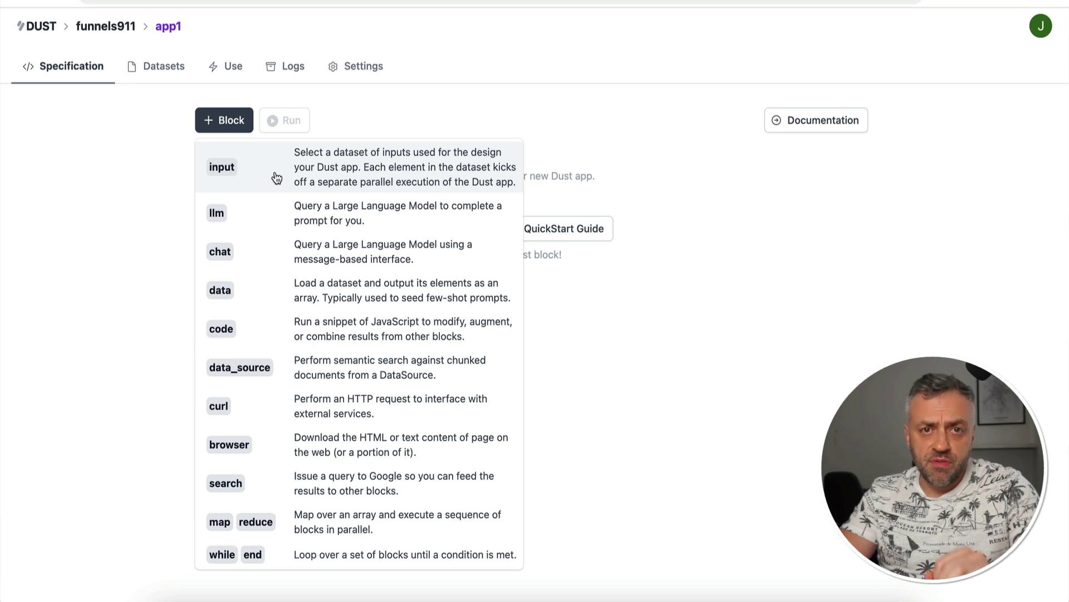
left_click(277, 177)
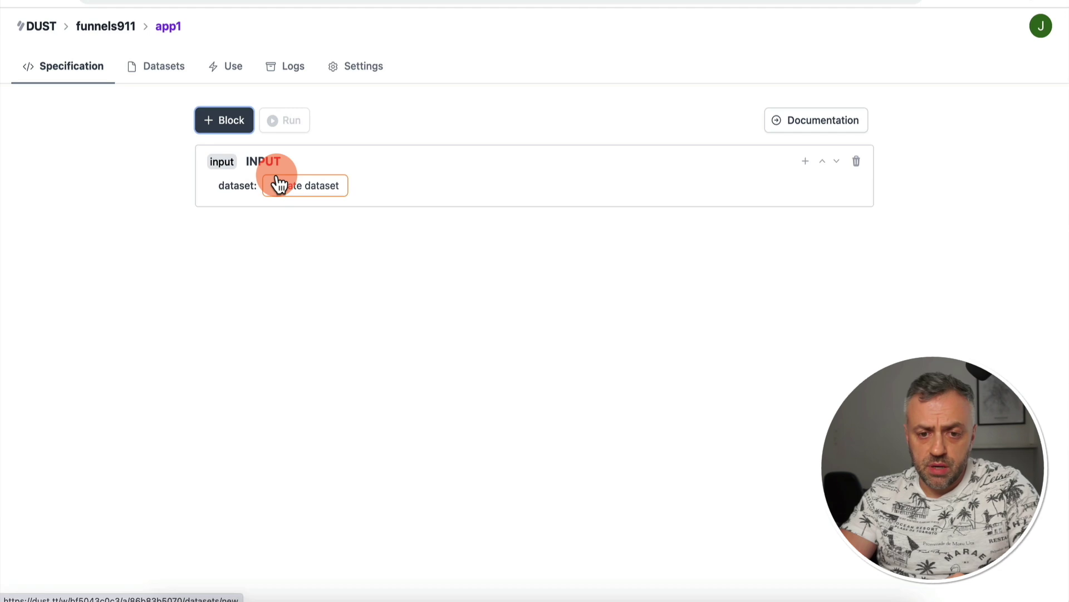
left_click(231, 130)
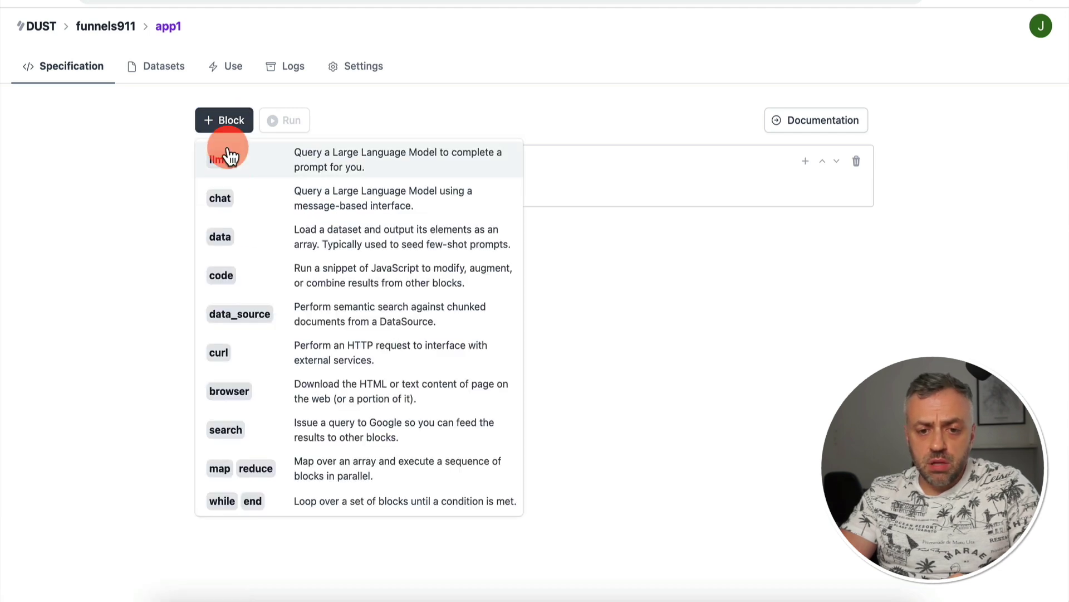
left_click(273, 172)
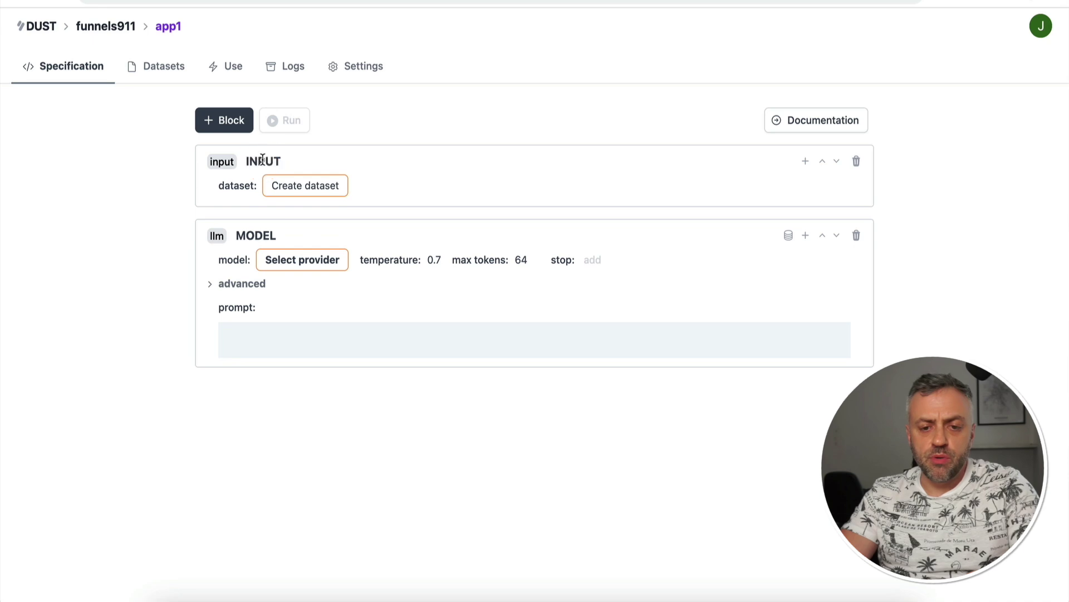
- Start a new dataset for the input block and name it "PEOPLE"
left_click(319, 195)
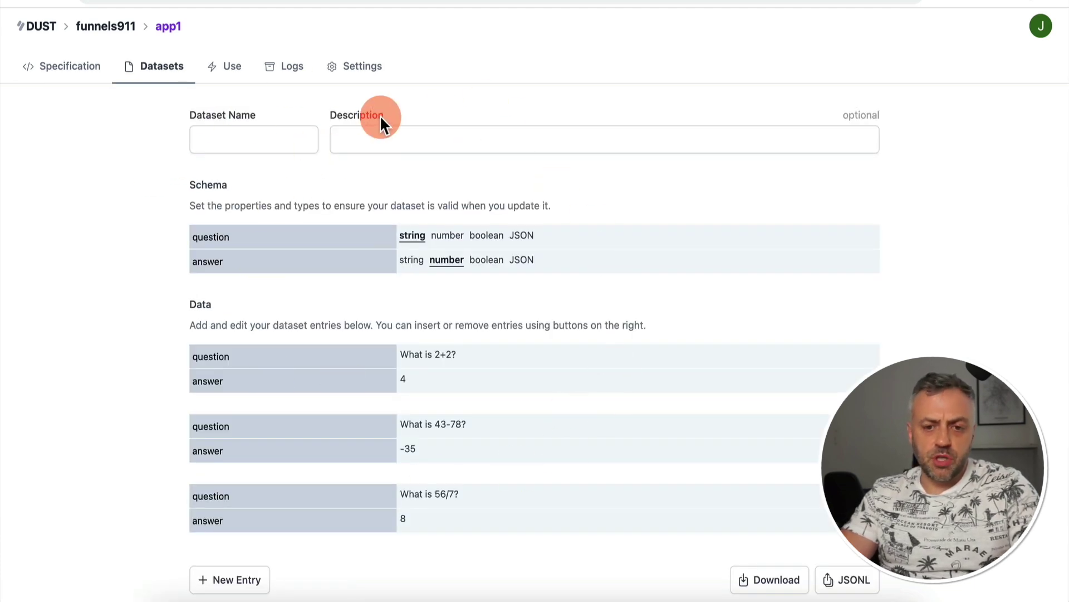
left_click(288, 149)
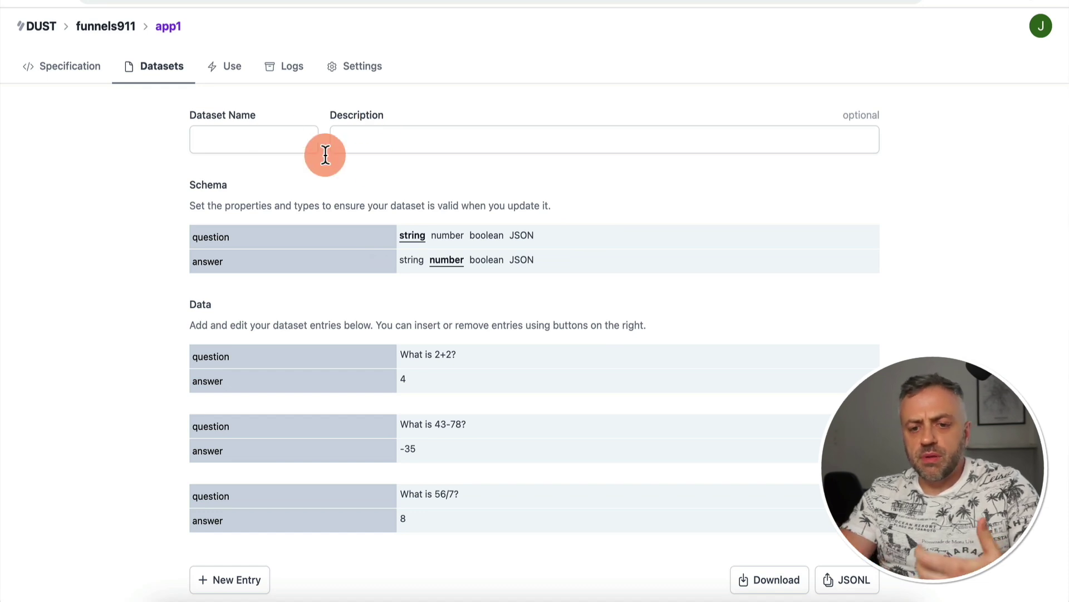
left_click(427, 169)
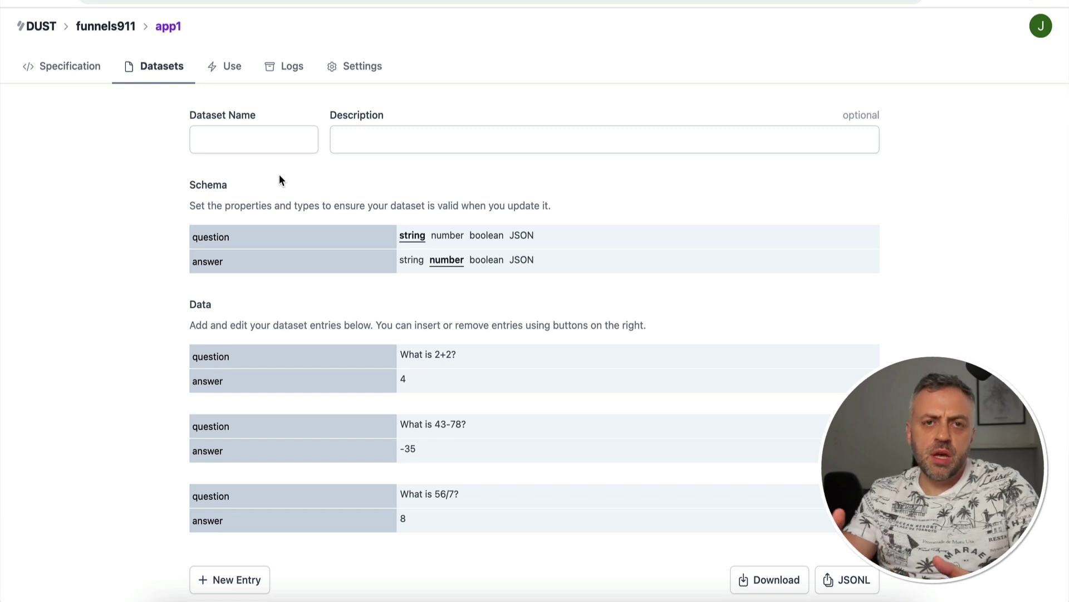
left_click(259, 146)
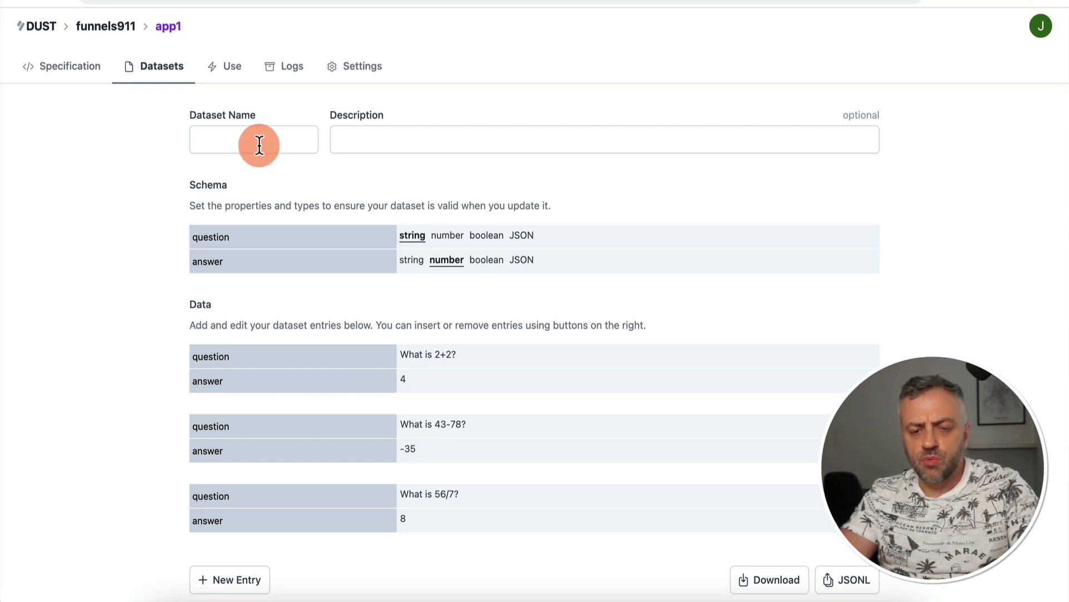
type("PEOPLE")
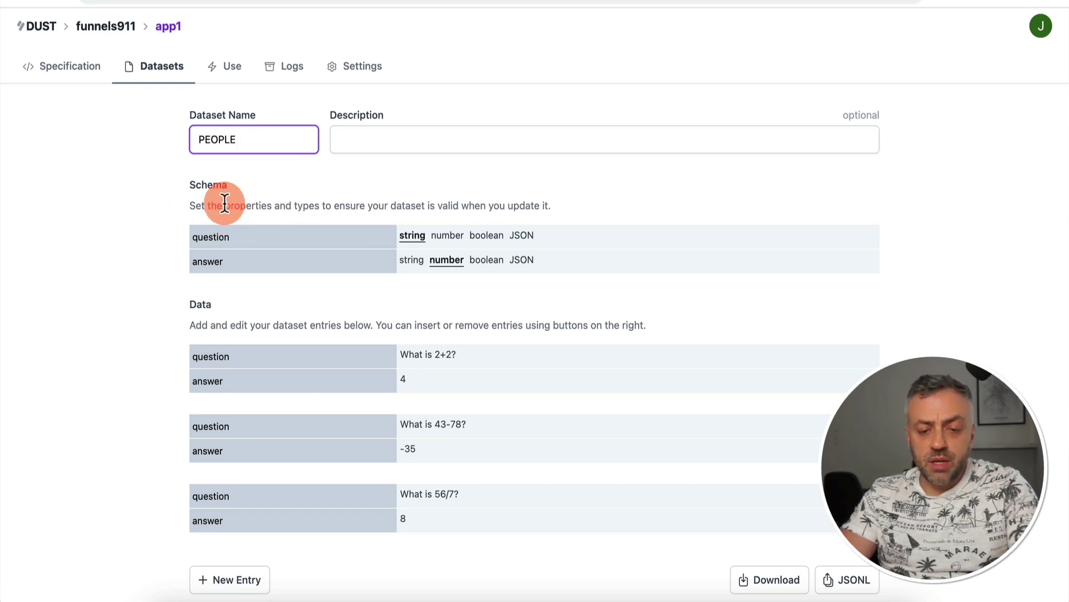
- Rename the schema properties question and answer to "name" and "age", and add a third string property named "interests"
left_click(212, 239)
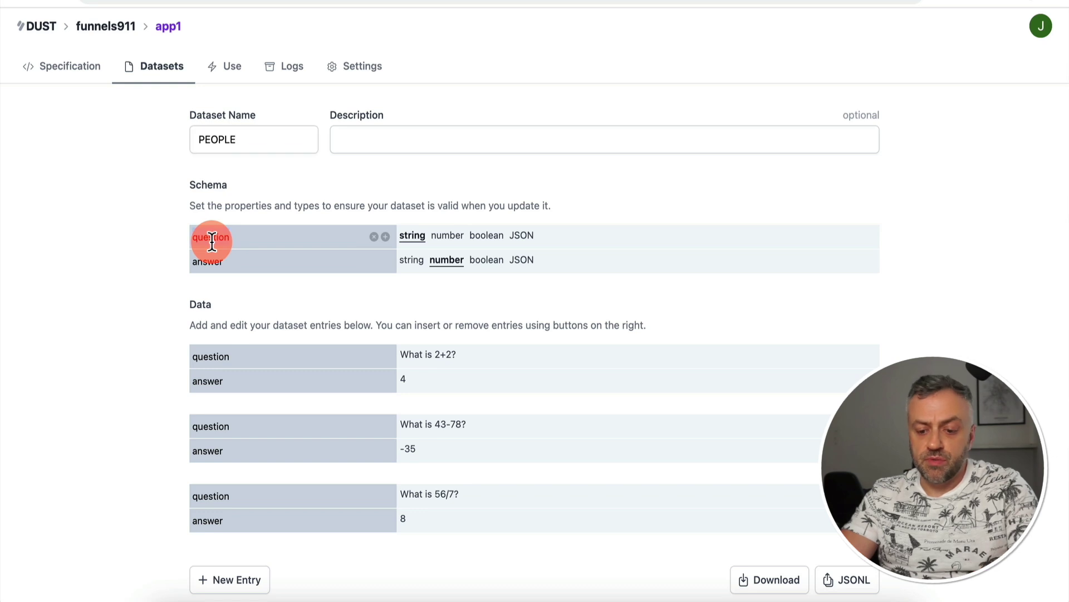
double_click(212, 240)
type("name")
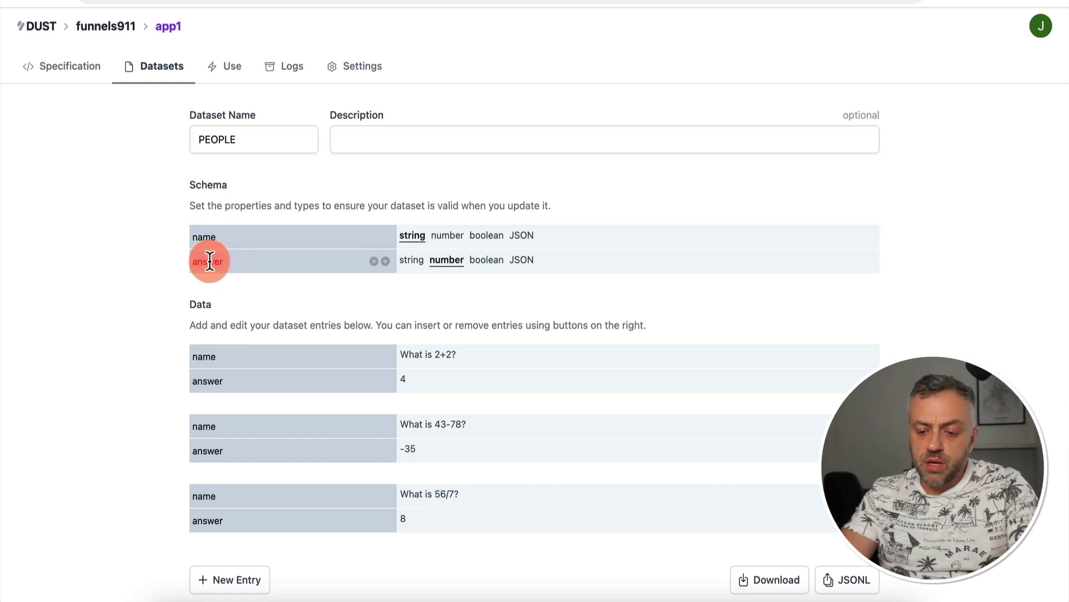
double_click(210, 262)
type("age")
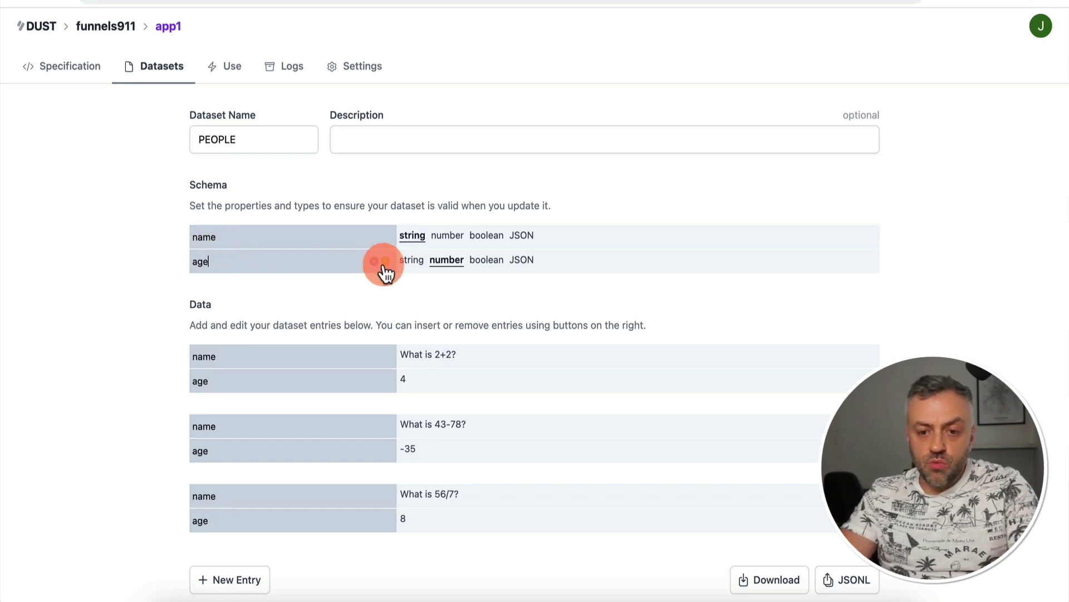
left_click(385, 261)
double_click(268, 284)
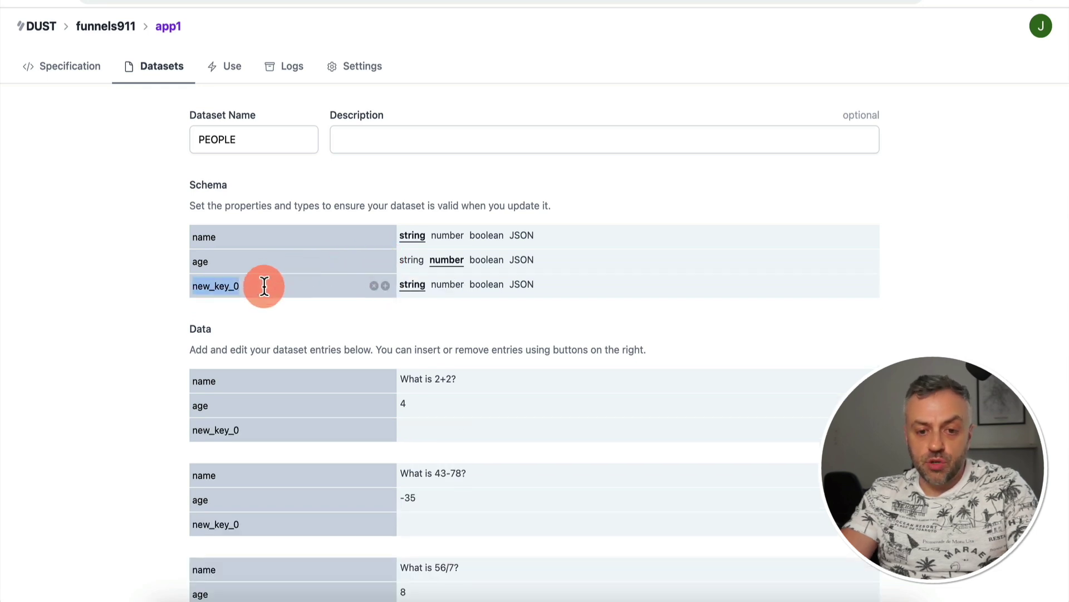
type("interests")
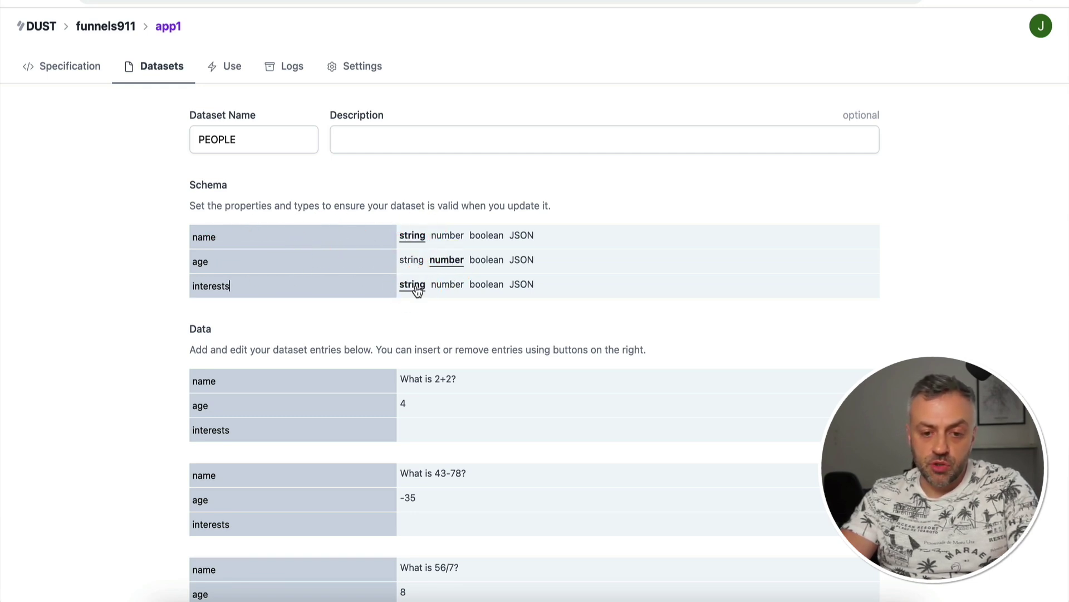
- Delete the second and third sample entries from the dataset, keeping only the first
scroll(418, 290, "down", 3)
left_click(454, 308)
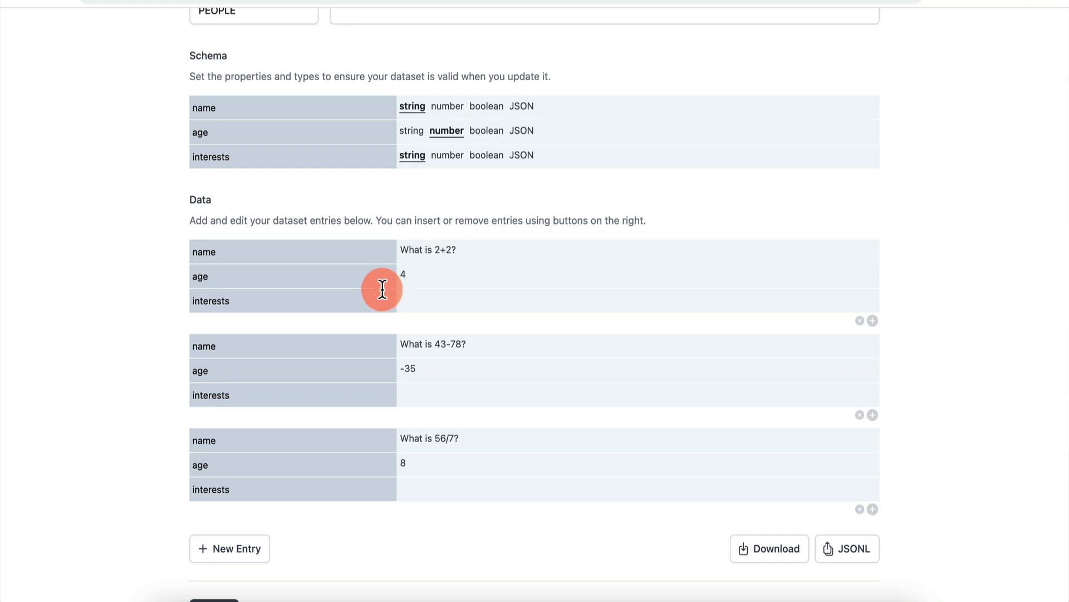
left_click(860, 416)
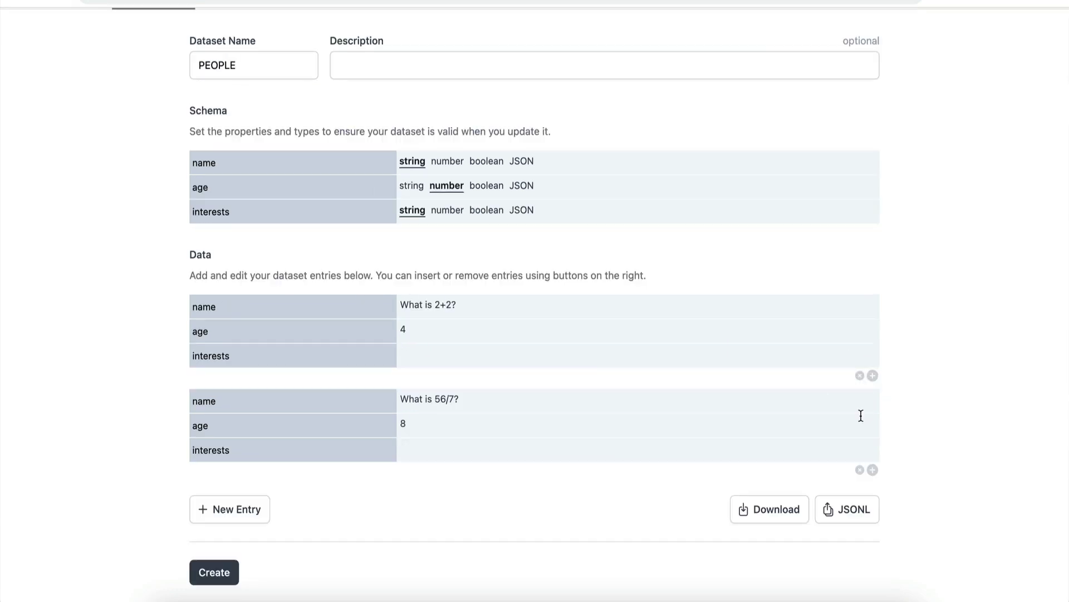
left_click(860, 470)
- Fill the dataset entry with a first name, age 35 and interests "photography, taking long walks on the beach, travel", then create the dataset
triple_click(513, 379)
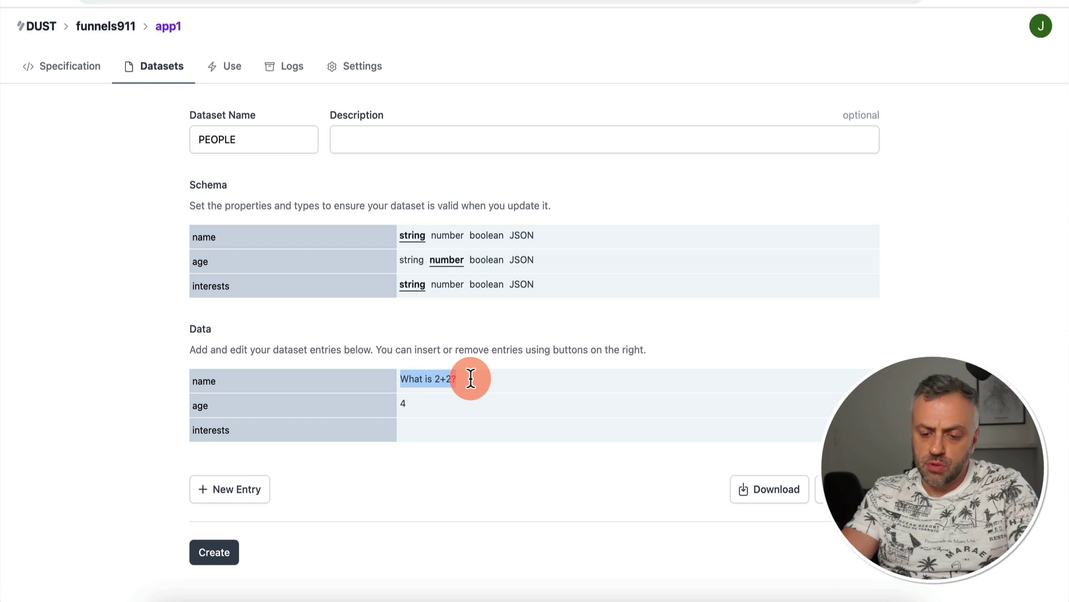
type("Mike")
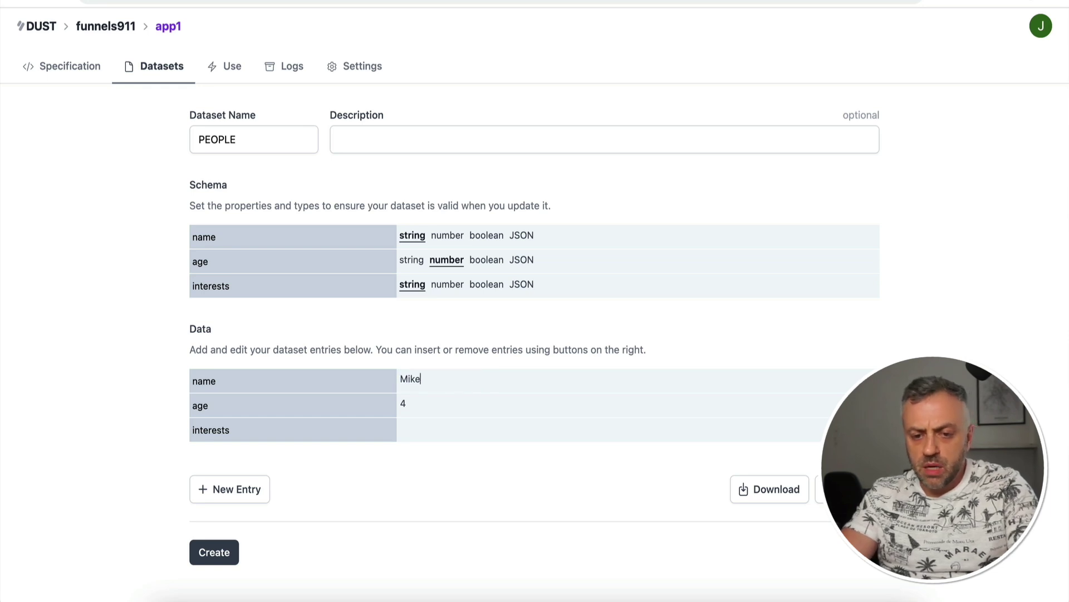
double_click(453, 412)
type("35")
left_click(440, 430)
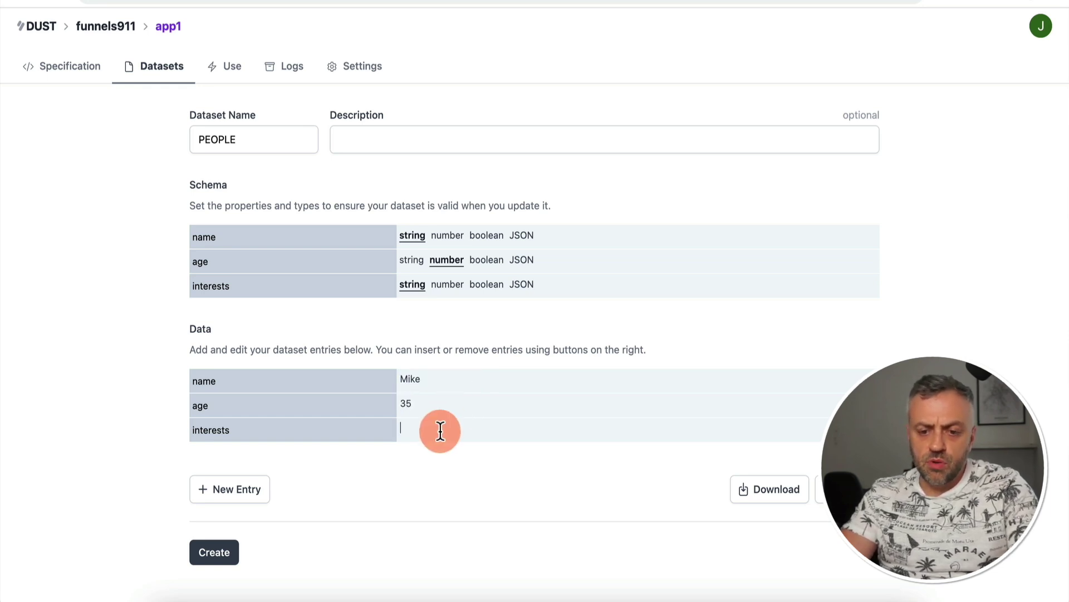
type("ph")
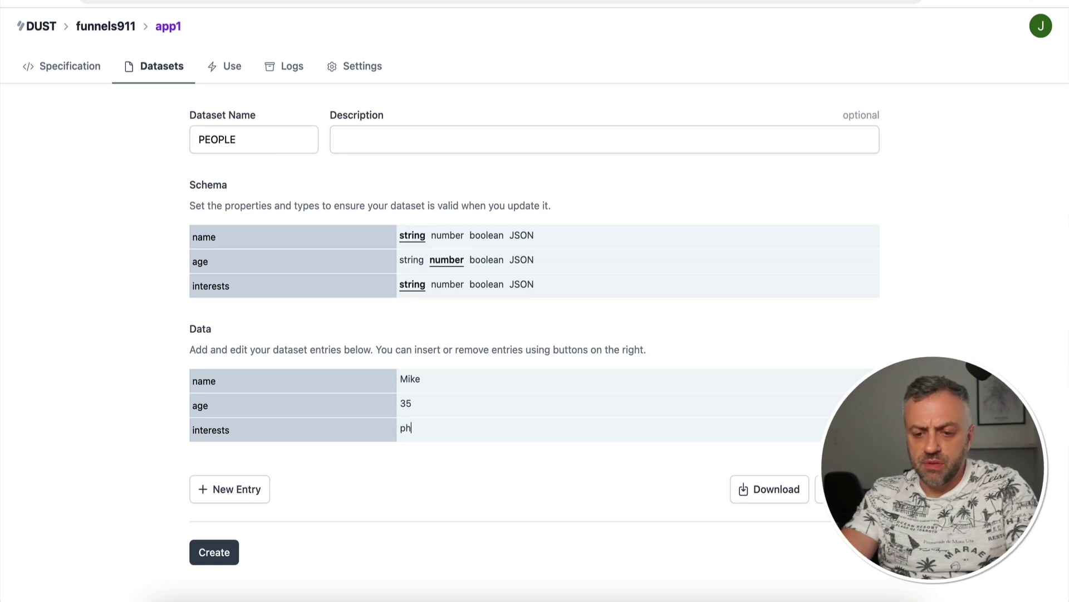
type("otography, taki")
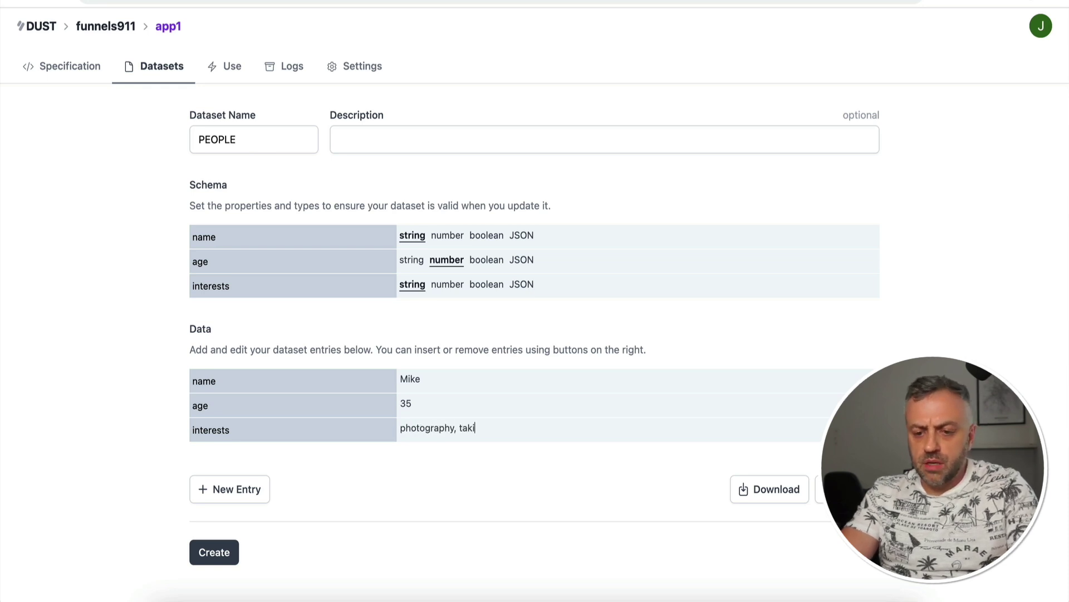
type("ng long walks on the beach, travel")
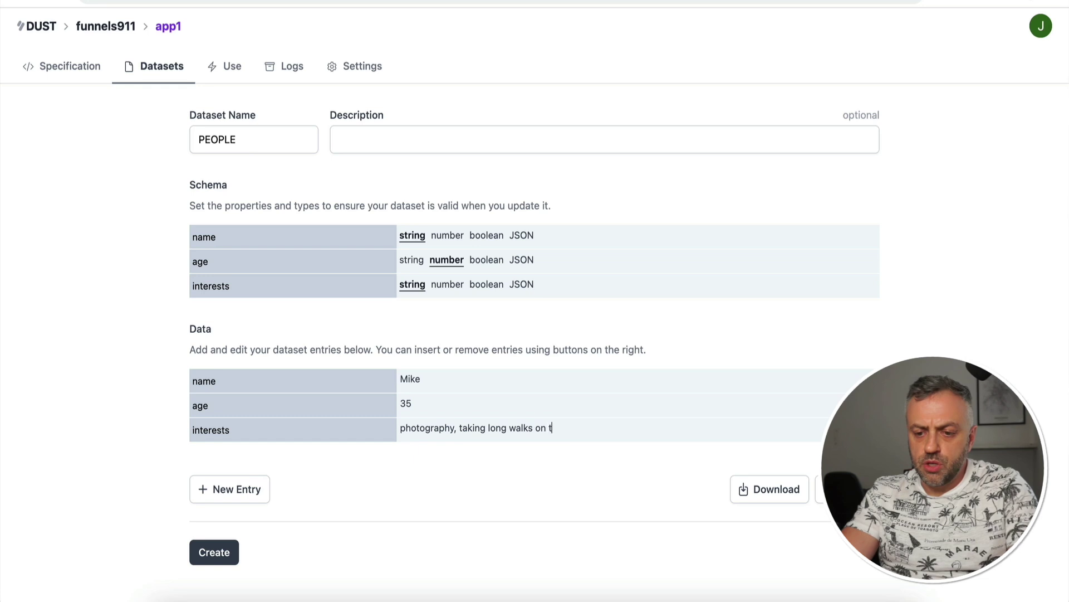
left_click(239, 551)
left_click(223, 551)
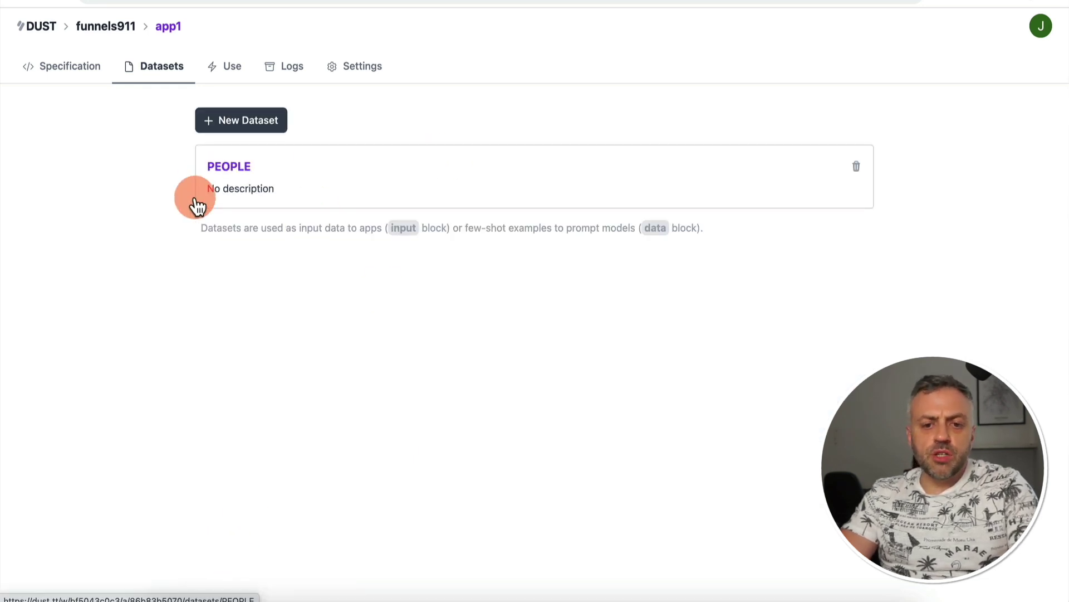
- Return to the app specification and assign the PEOPLE dataset to the input block
left_click(304, 187)
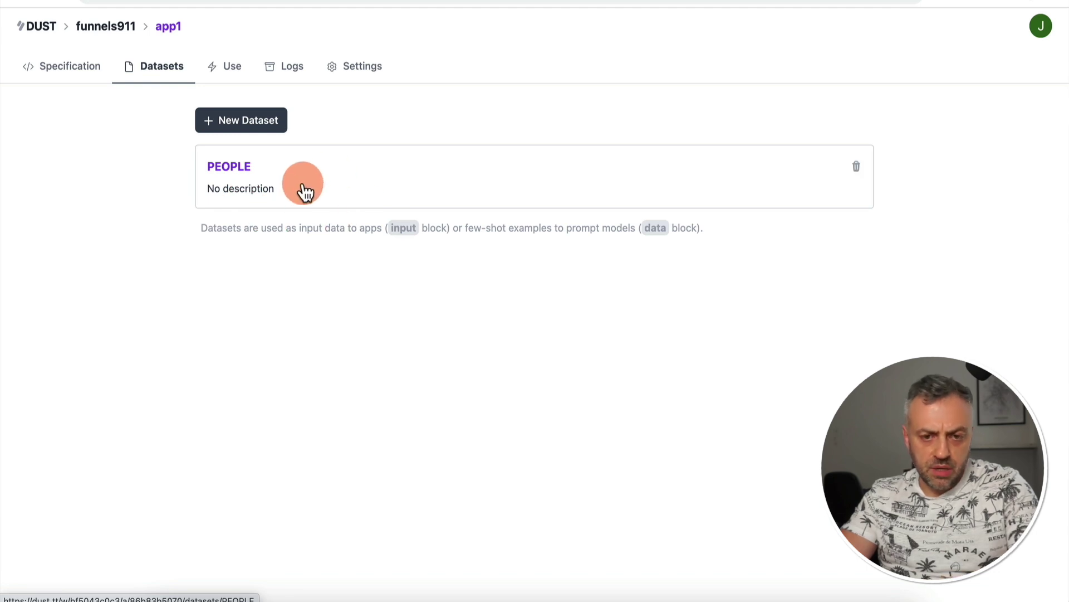
left_click(71, 70)
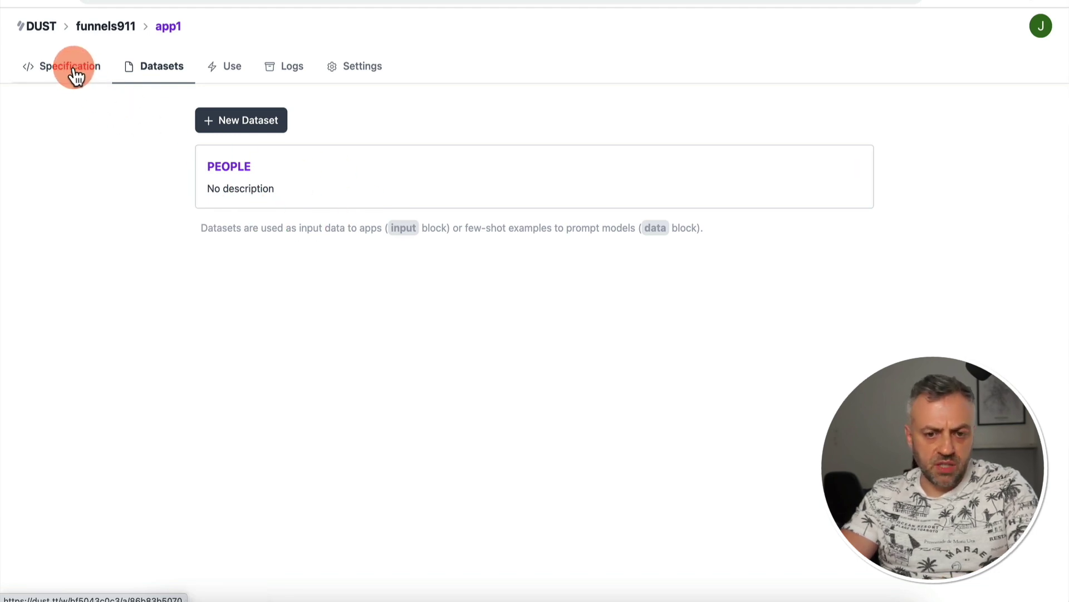
left_click(306, 185)
left_click(310, 217)
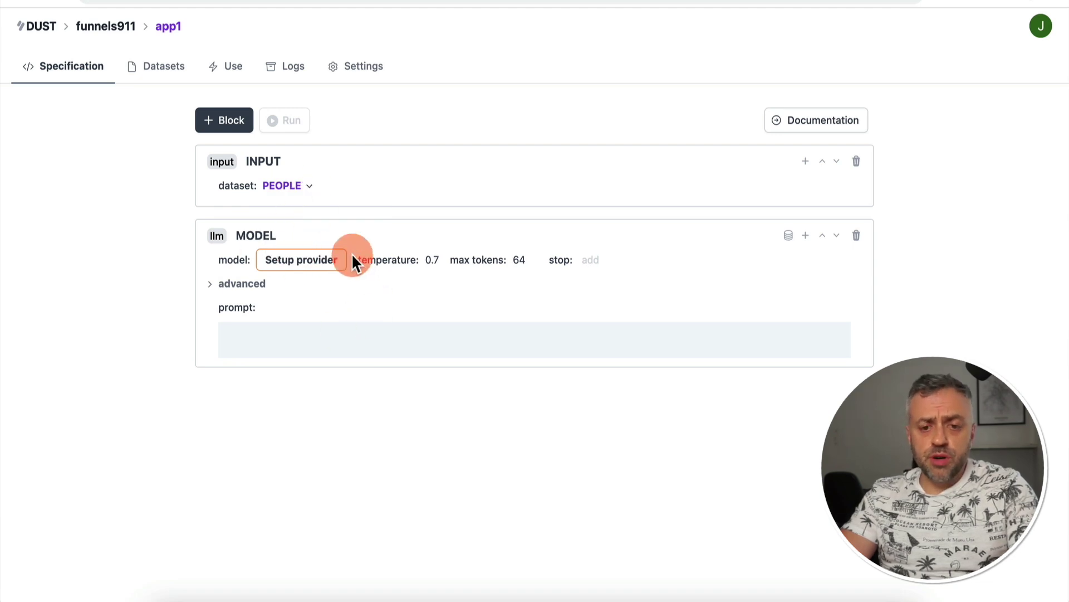
- Go to the model provider setup from the llm block, start the OpenAI setup, and open the OpenAI API keys page
left_click(301, 261)
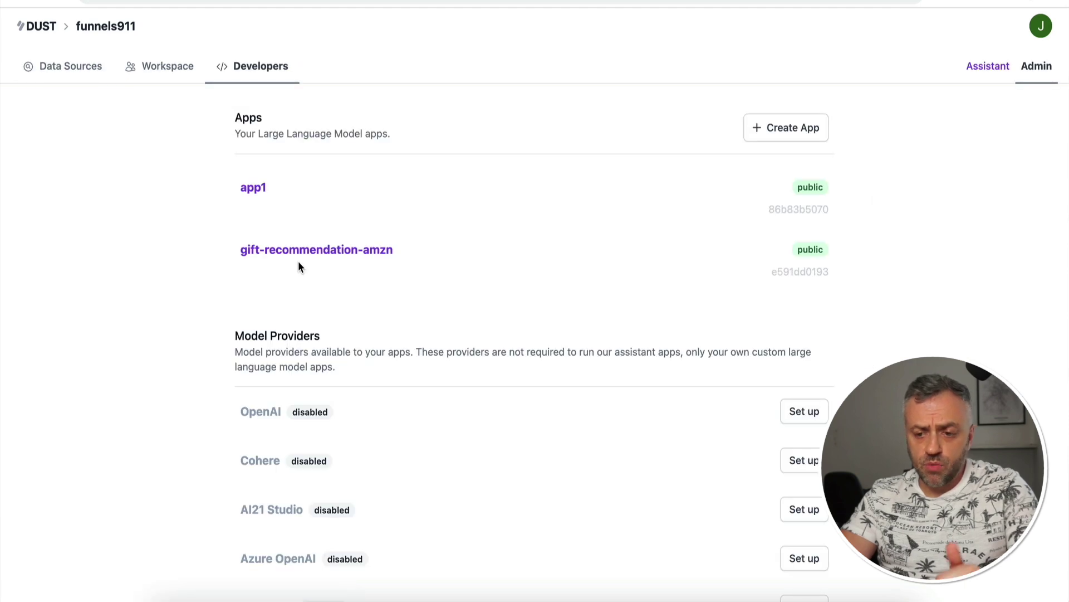
scroll(439, 401, "down", 5)
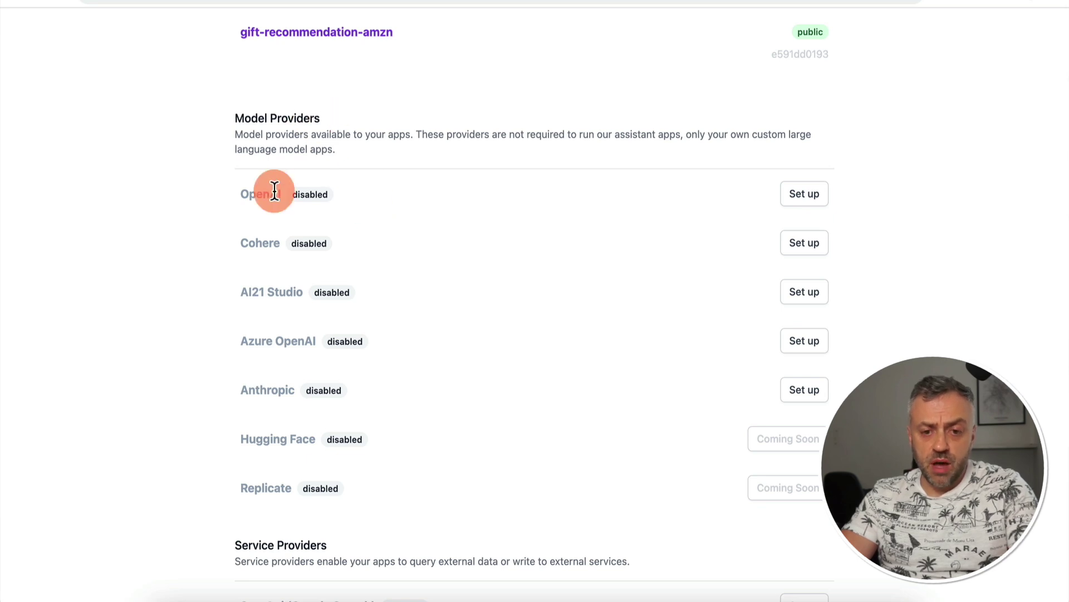
left_click(808, 196)
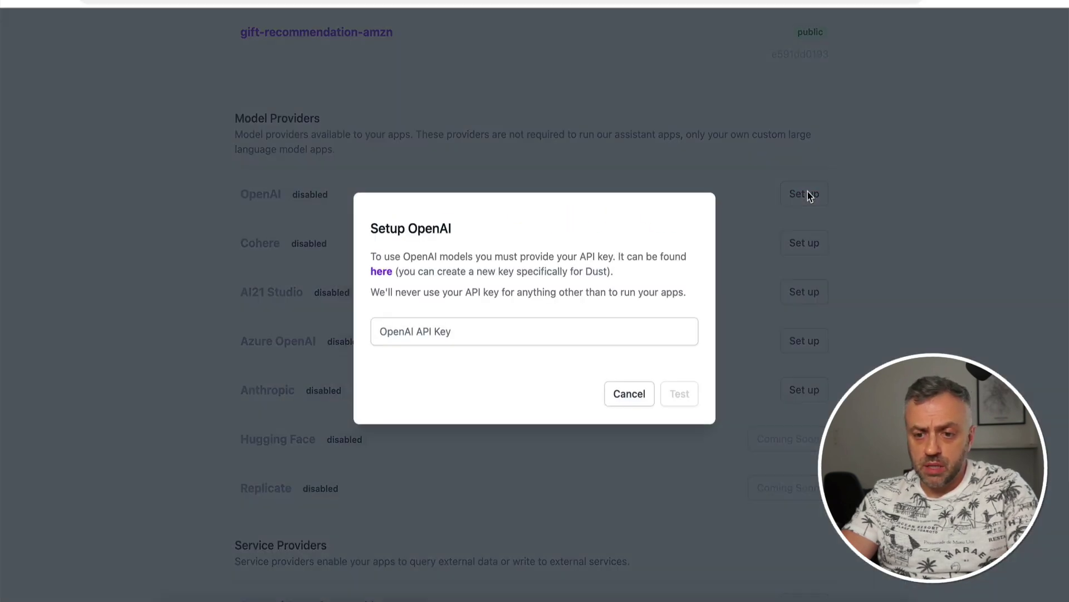
left_click(430, 329)
left_click(489, 332)
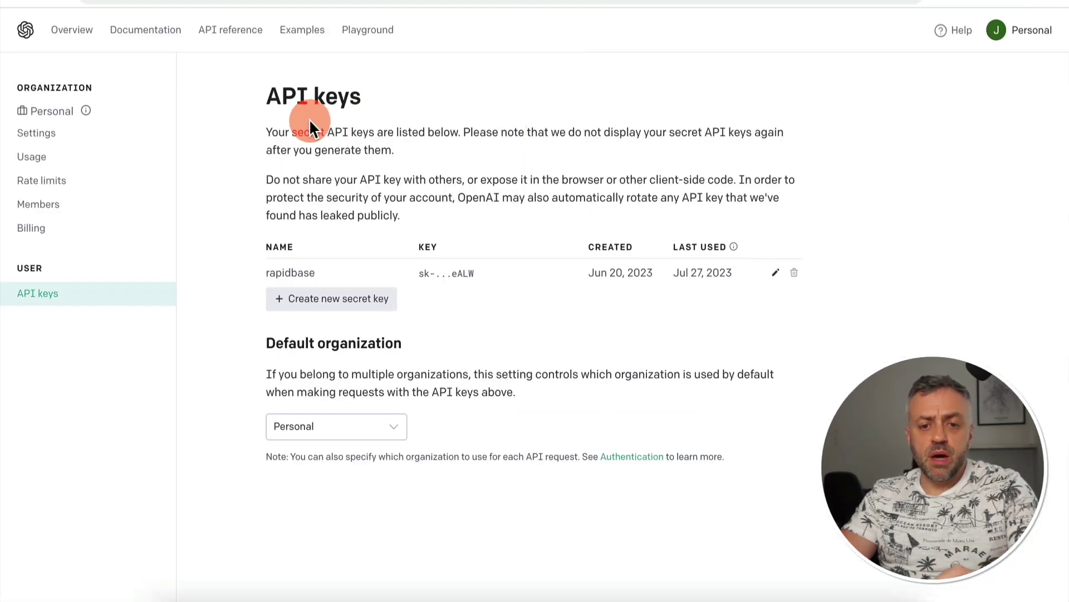
- Create a new OpenAI secret key named "dust" and copy it
left_click(333, 306)
left_click(534, 322)
type("dust")
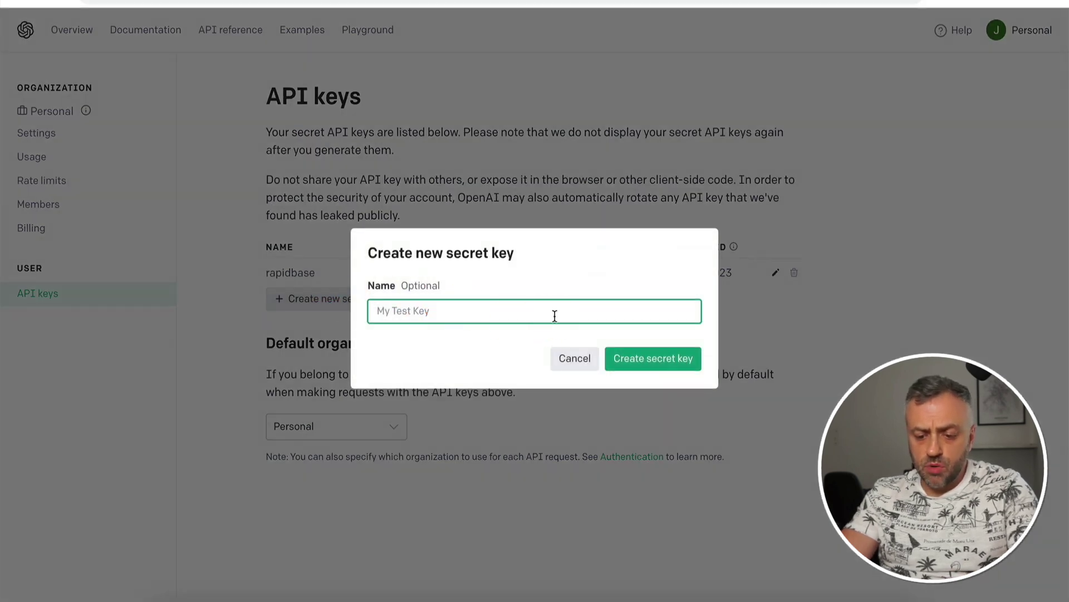
left_click(654, 358)
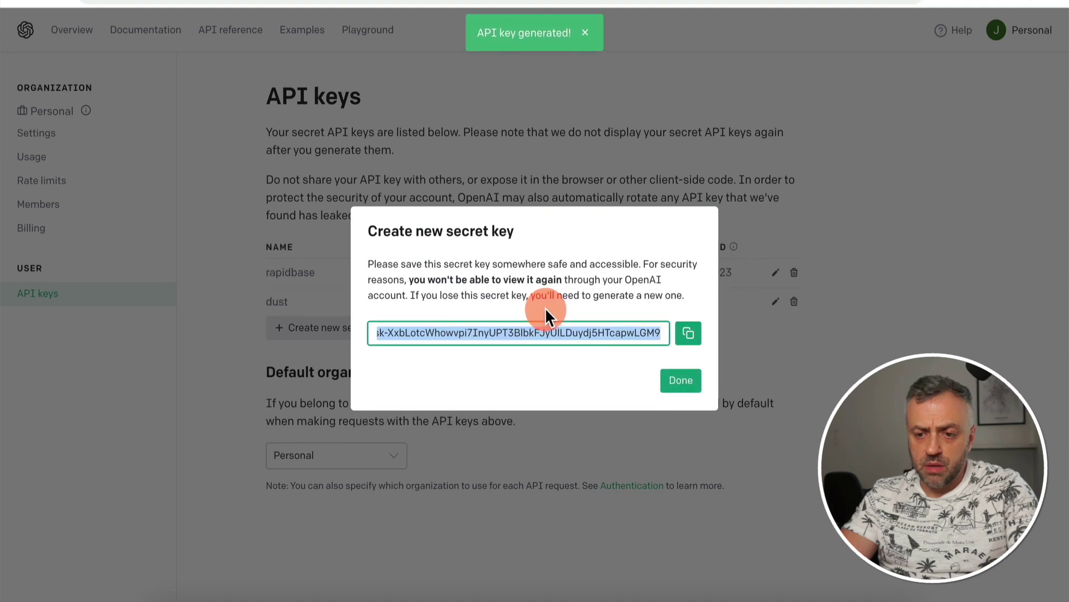
left_click(688, 333)
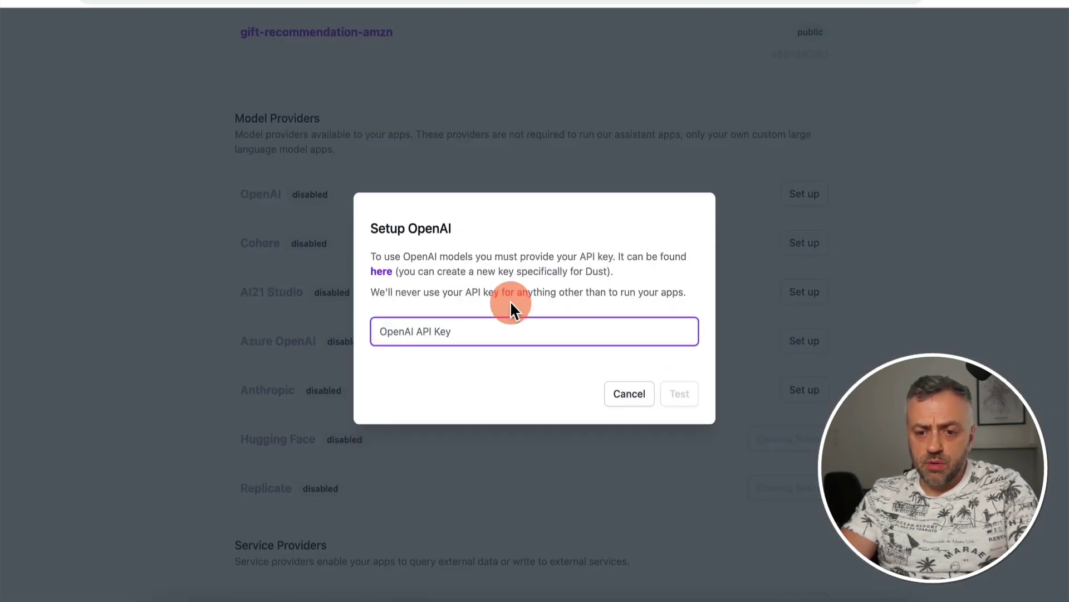
- Switch back to Dust, paste the OpenAI API key into the provider setup, test it and enable the provider
key("ctrl+v")
left_click(680, 394)
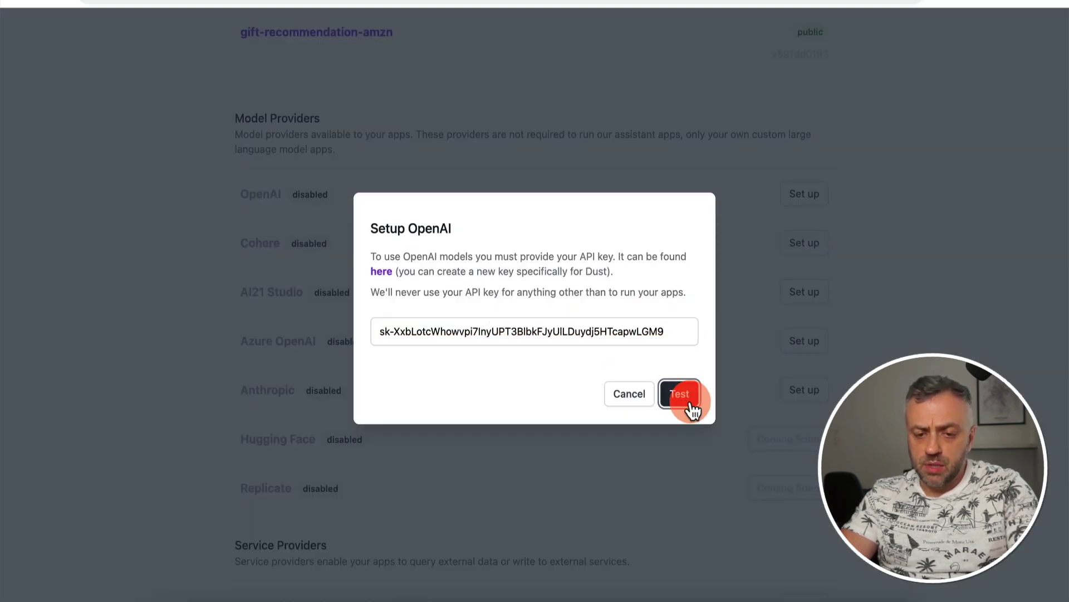
key("Return")
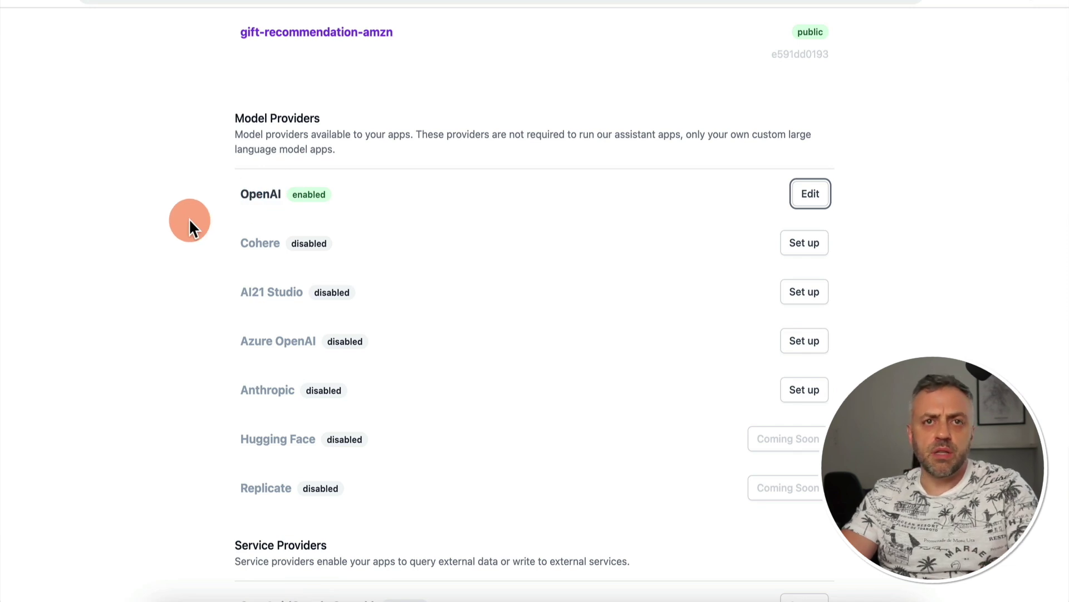
- Reopen app1 and set the llm block's provider to openai and its model to gpt-4
scroll(189, 225, "up", 5)
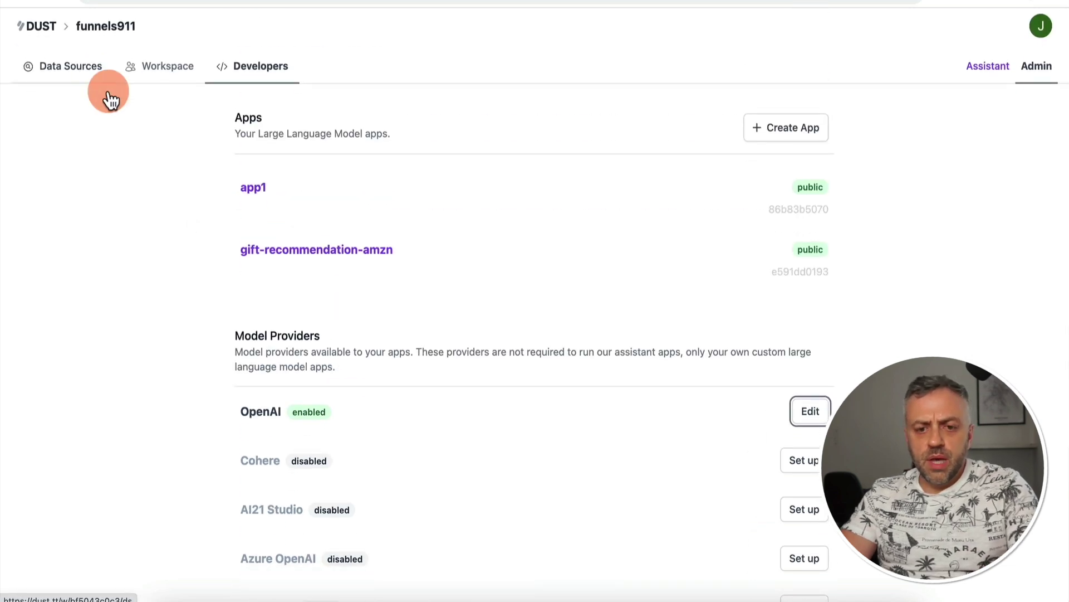
left_click(258, 188)
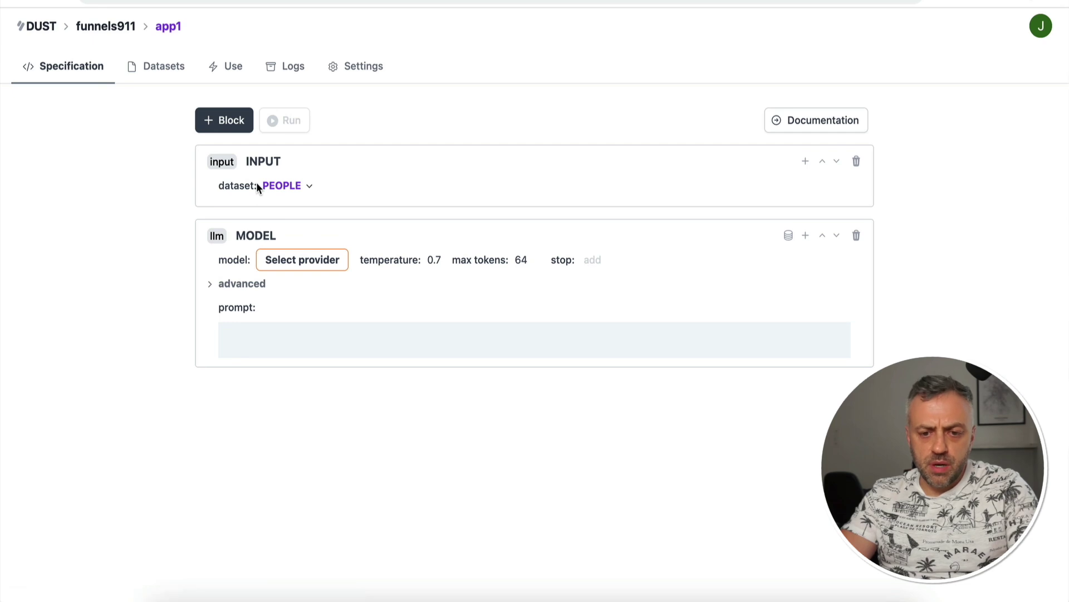
left_click(326, 268)
left_click(287, 289)
left_click(373, 269)
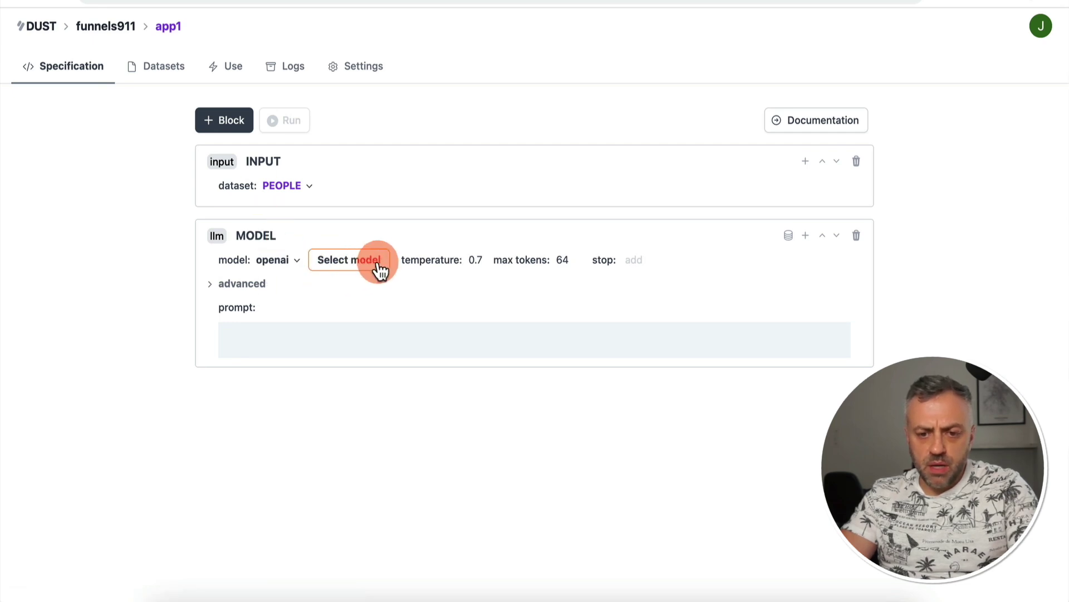
left_click(352, 428)
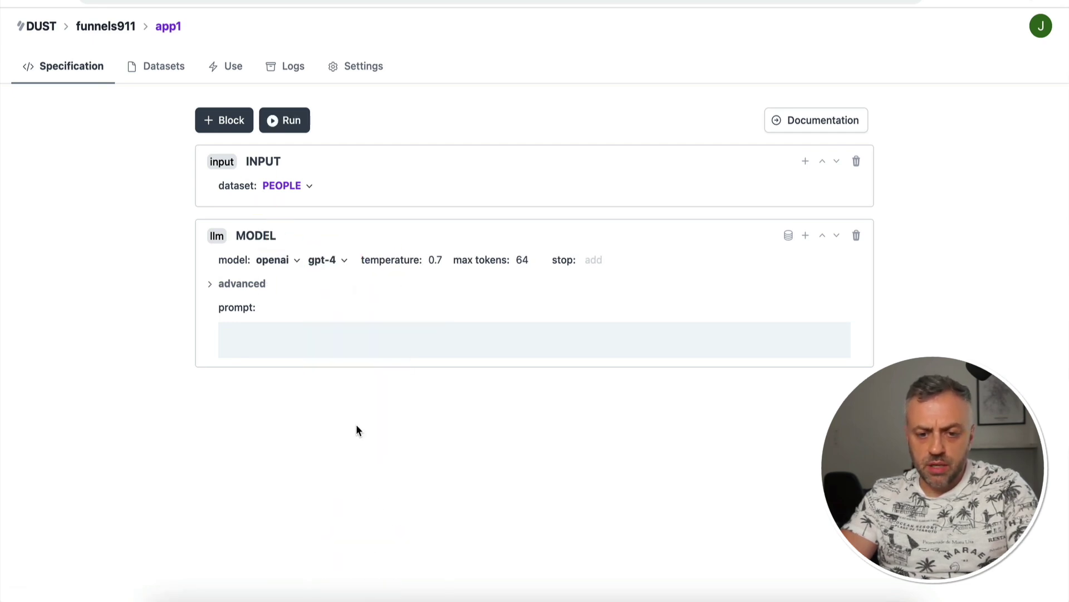
- Paste a birthday-gift expert prompt into the llm block that references {{PEOPLE.name}}, {{PEOPLE.age}} and {{PEOPLE.interests}}
left_click(268, 328)
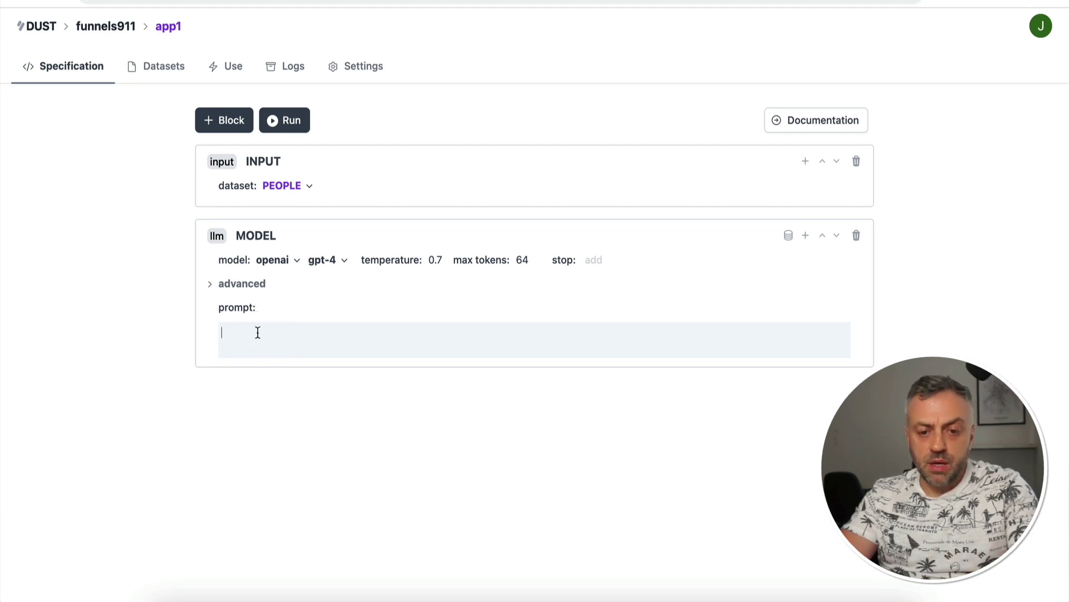
key("super+v")
left_click(226, 332)
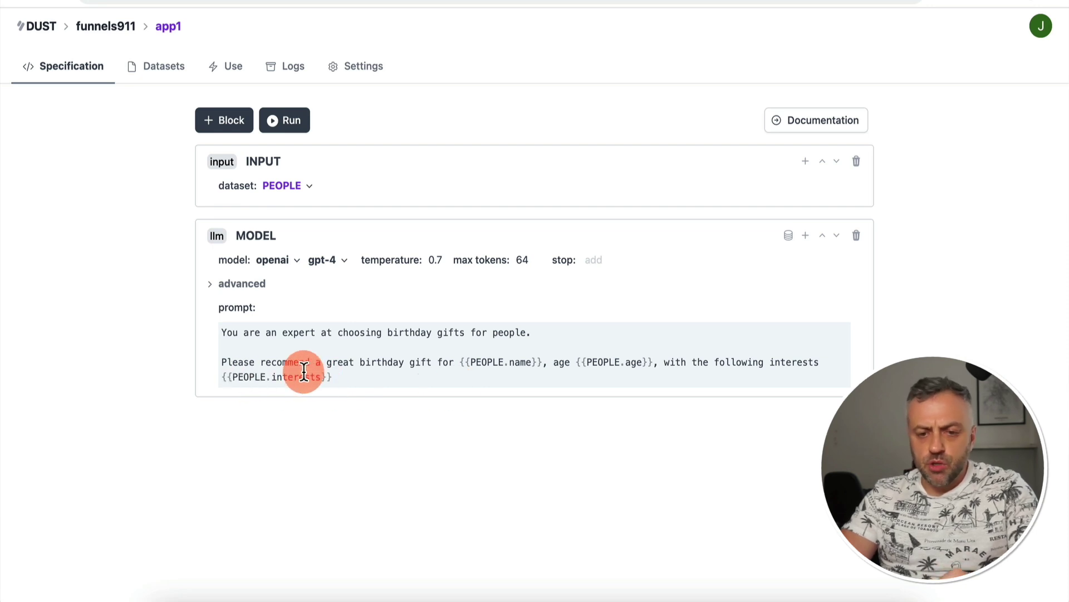
- Compare the {{PEOPLE.interests}} variable in the prompt with the property names in the PEOPLE dataset schema
left_click_drag(222, 377, 315, 377)
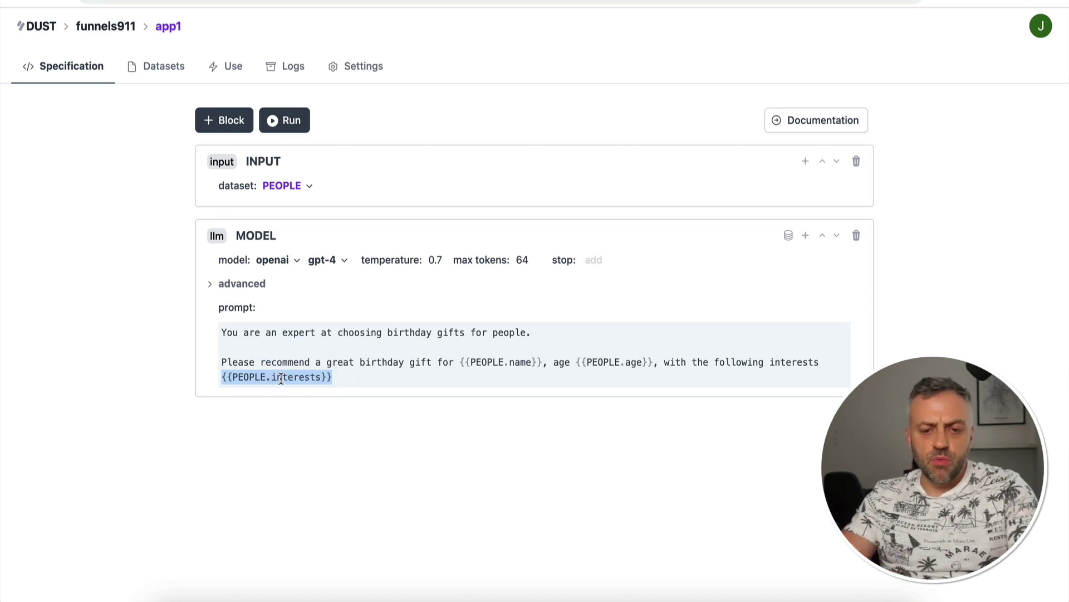
left_click(161, 66)
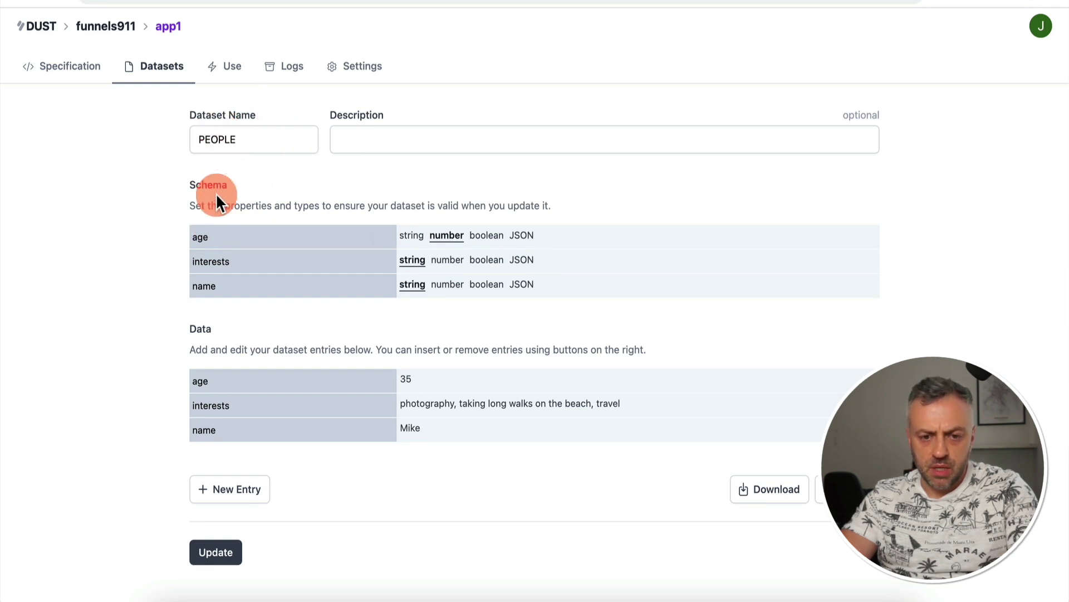
mouse_move(199, 235)
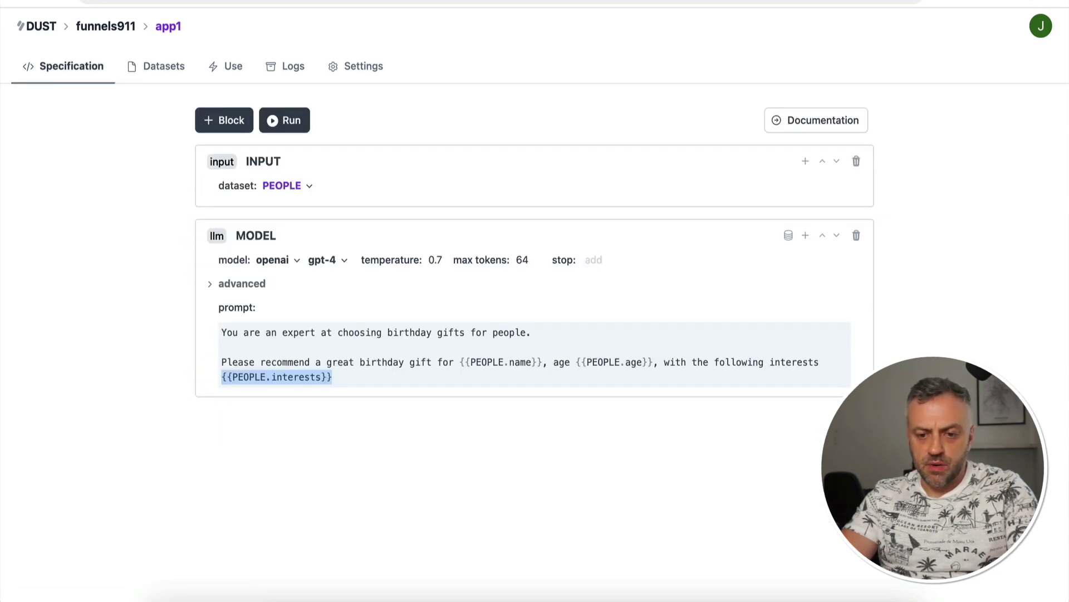
left_click(226, 375)
left_click(297, 374)
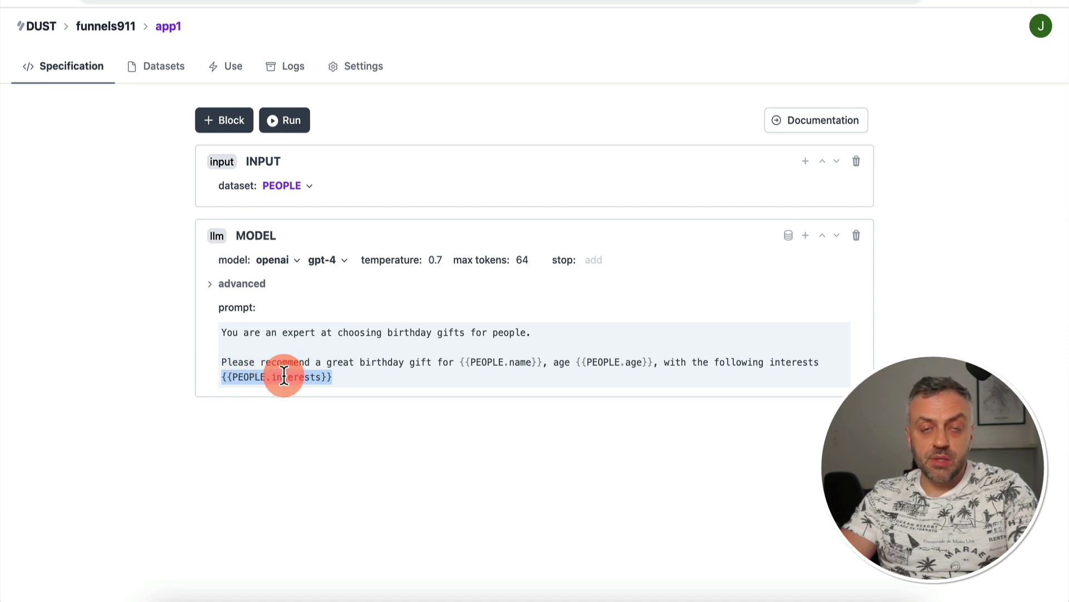
left_click(122, 338)
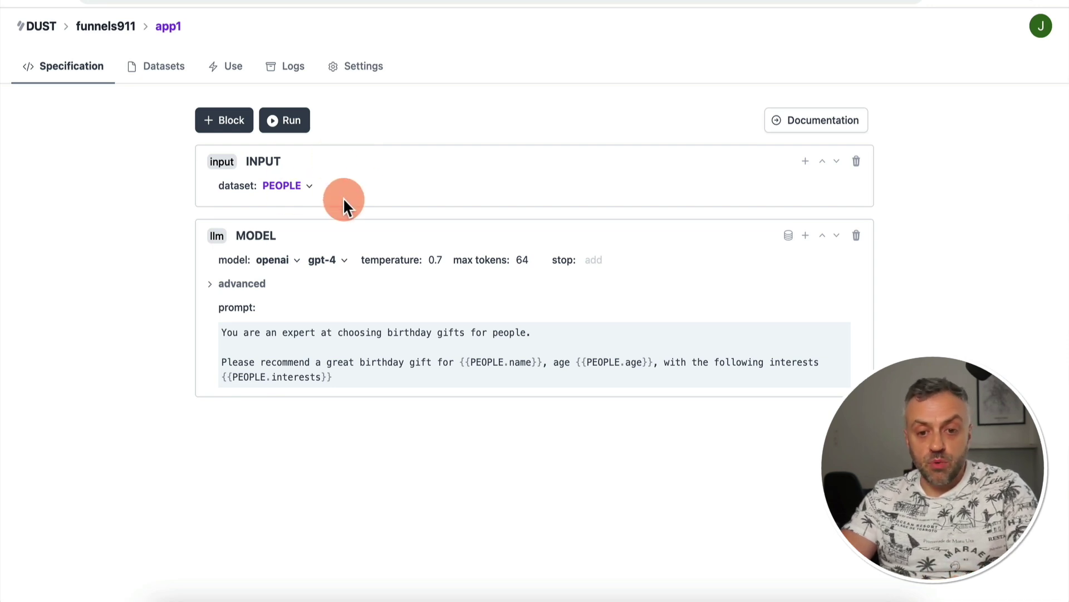
- Run the app and expand the input block's result to check the age, interests and name passed in
left_click(286, 123)
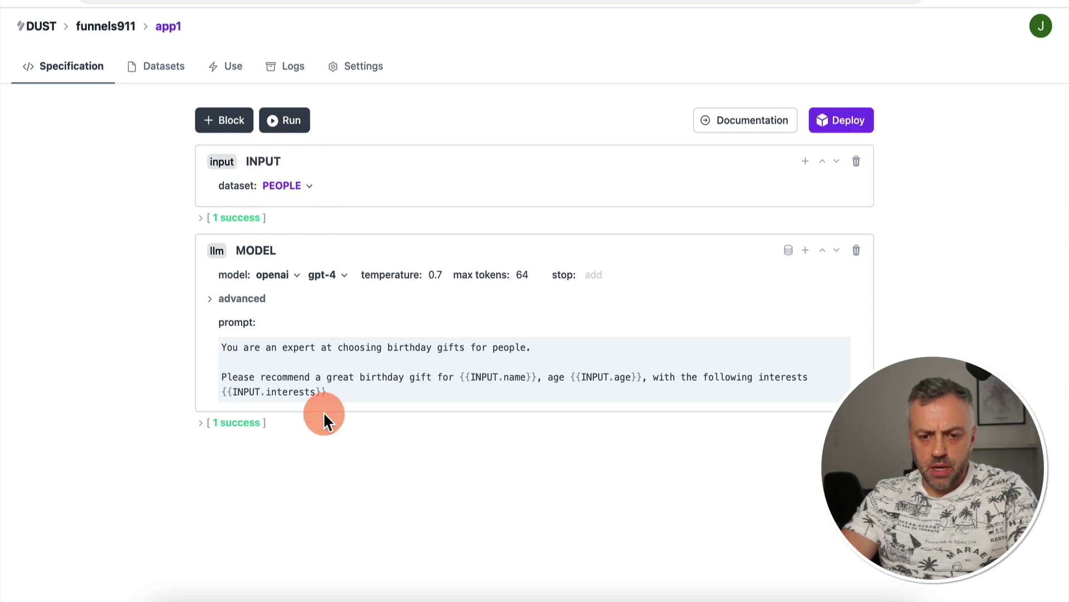
left_click(203, 220)
left_click(230, 233)
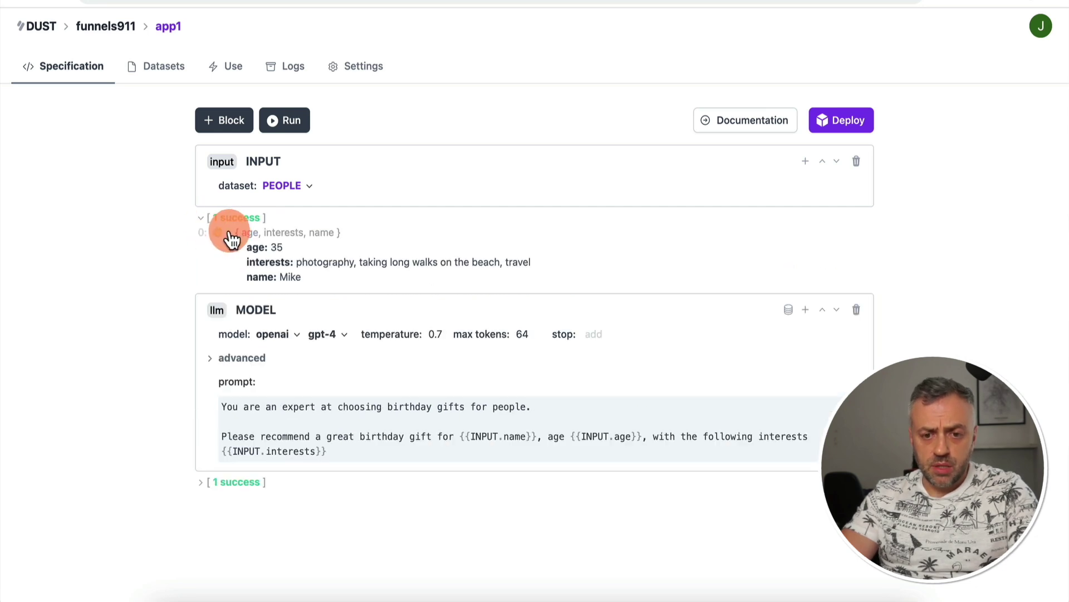
left_click(292, 270)
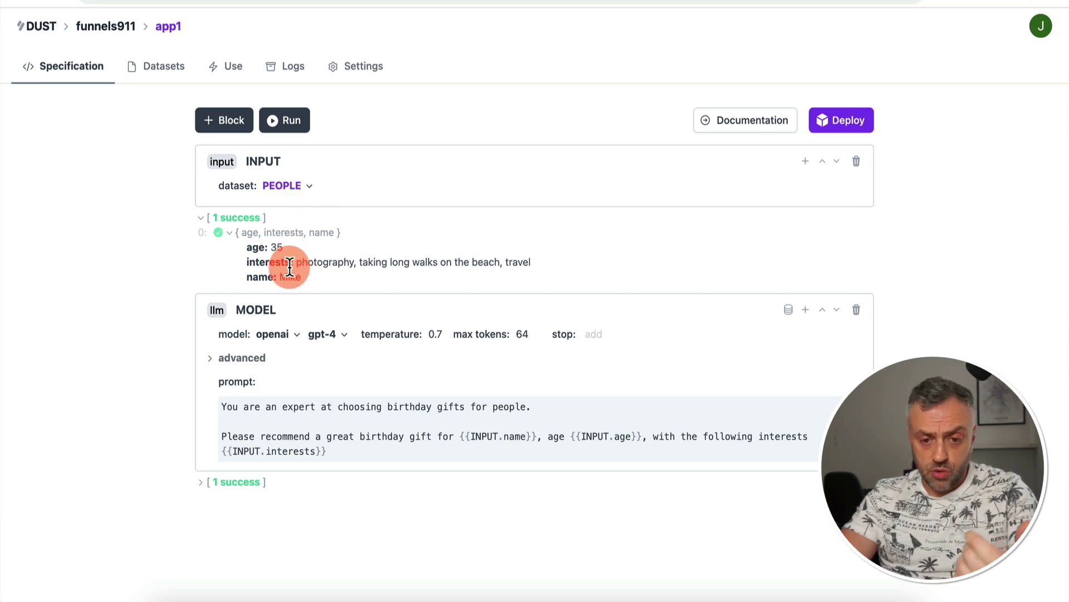
- Expand the llm block's result and read the prompt text and the completion text
left_click(200, 483)
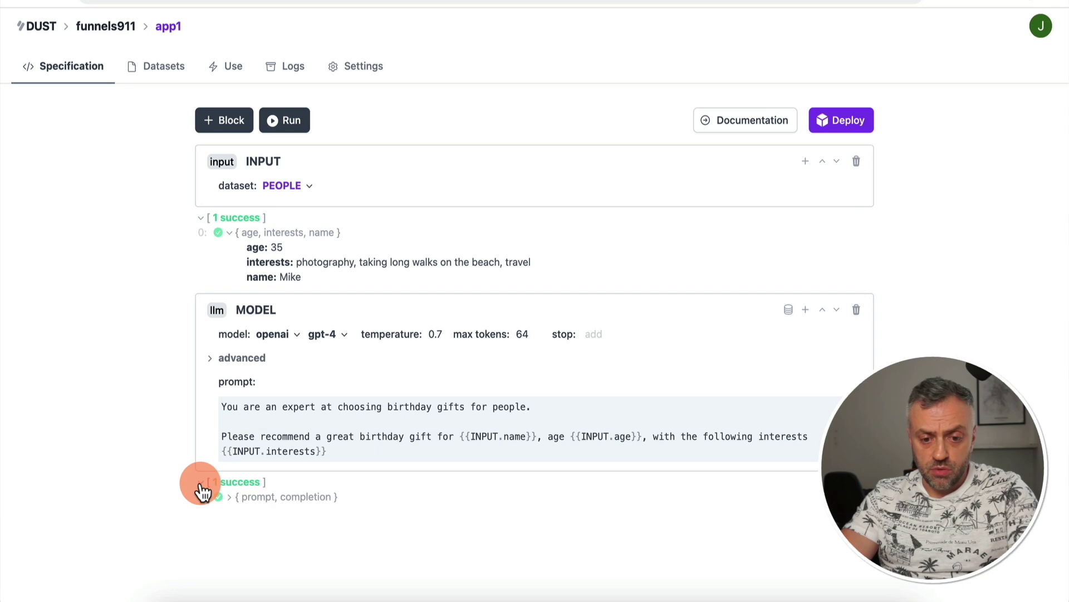
left_click(228, 499)
scroll(153, 486, "down", 3)
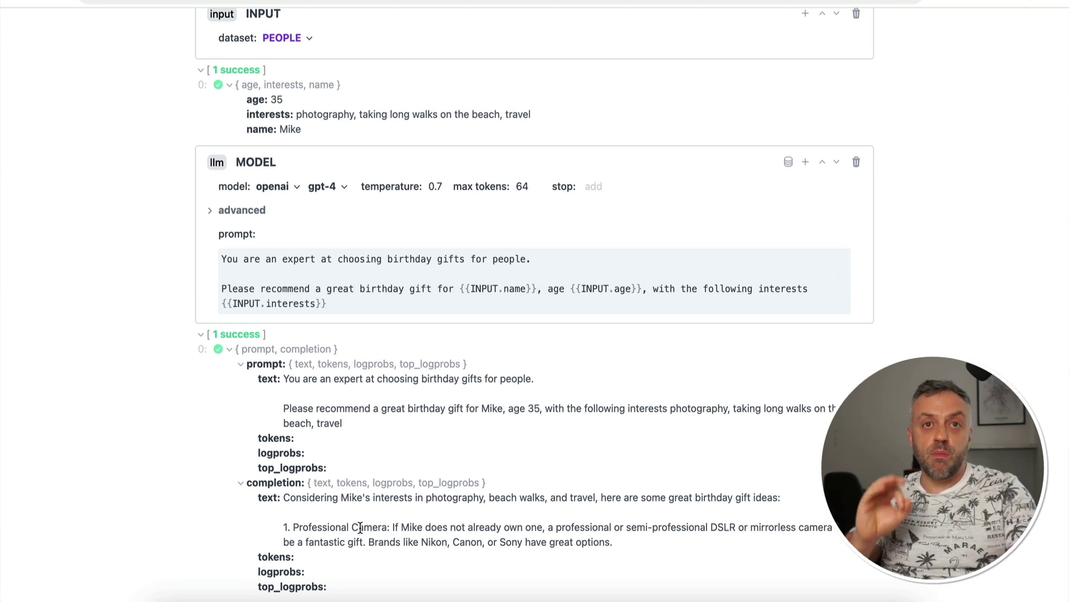
- Collapse the run results shown under the input block and the llm block
scroll(156, 238, "up", 3)
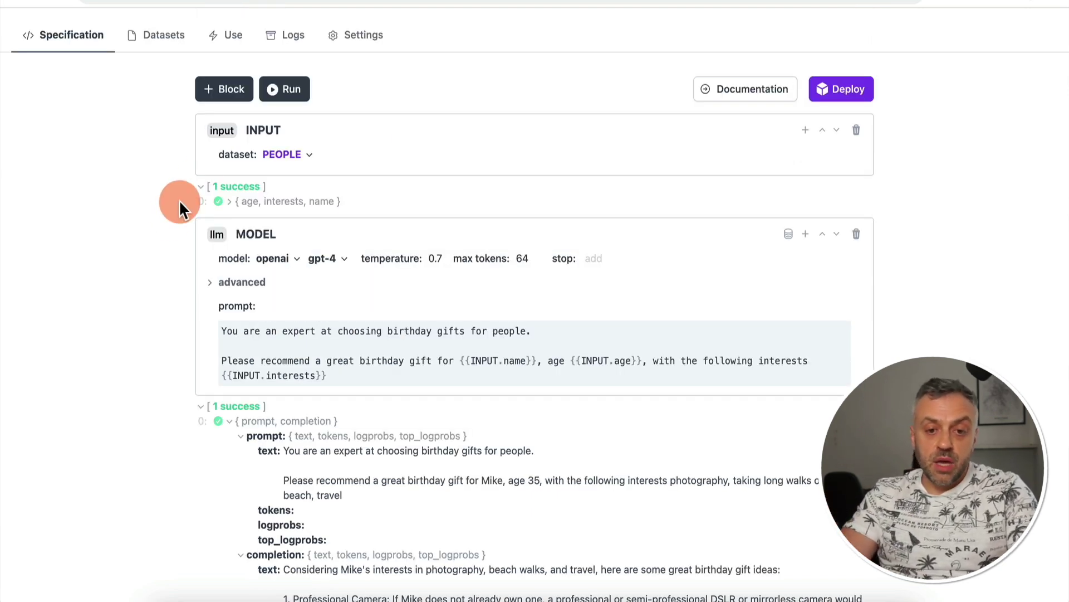
left_click(201, 188)
left_click(201, 391)
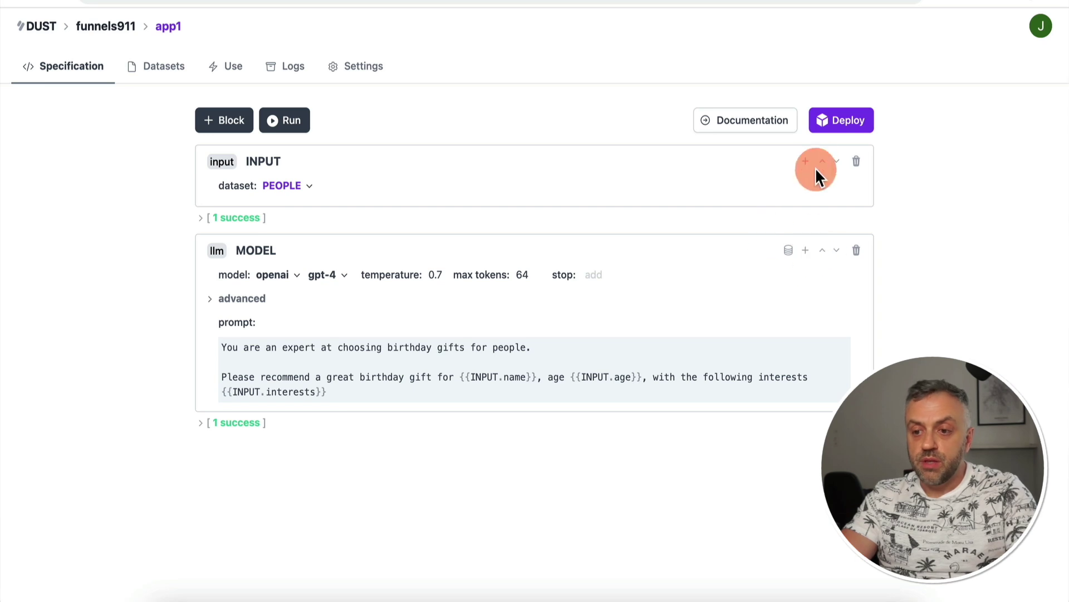
- Add a browser block after the llm block and move it up between the input and llm blocks
left_click(806, 253)
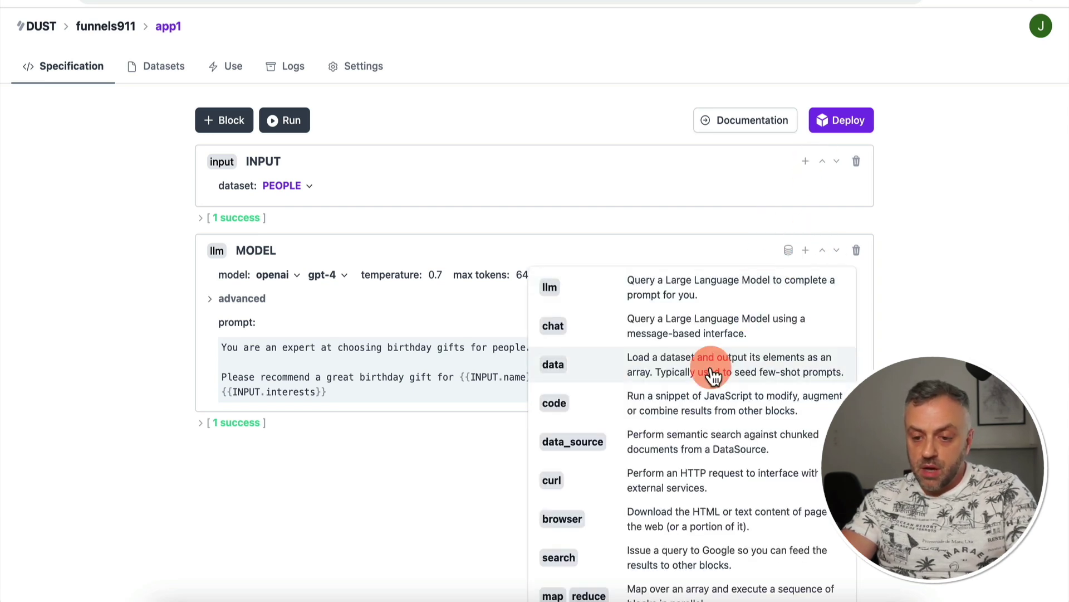
scroll(712, 375, "down", 1)
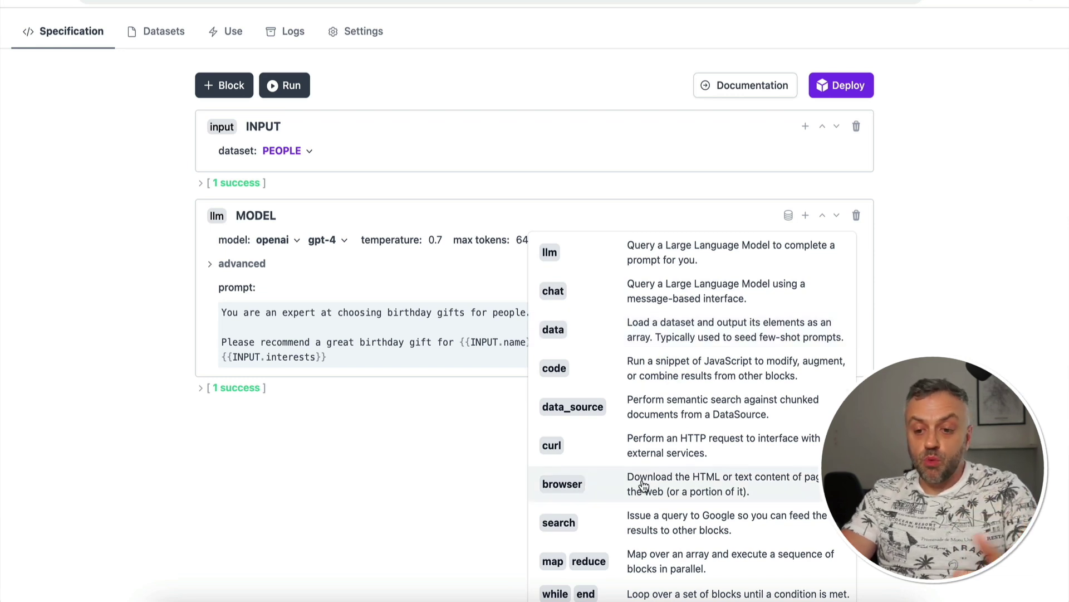
left_click(556, 490)
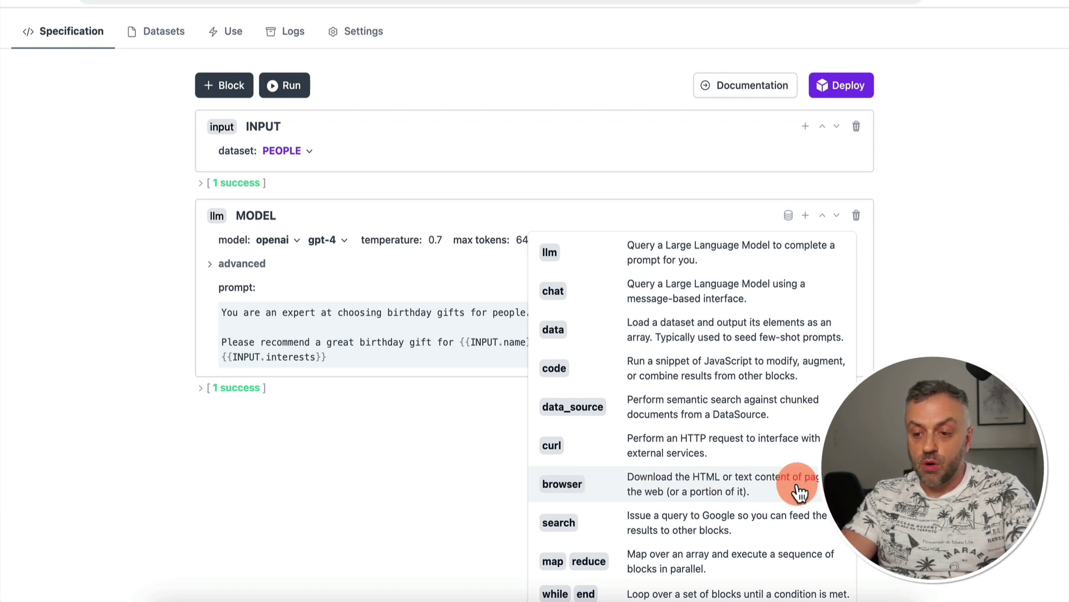
left_click(689, 486)
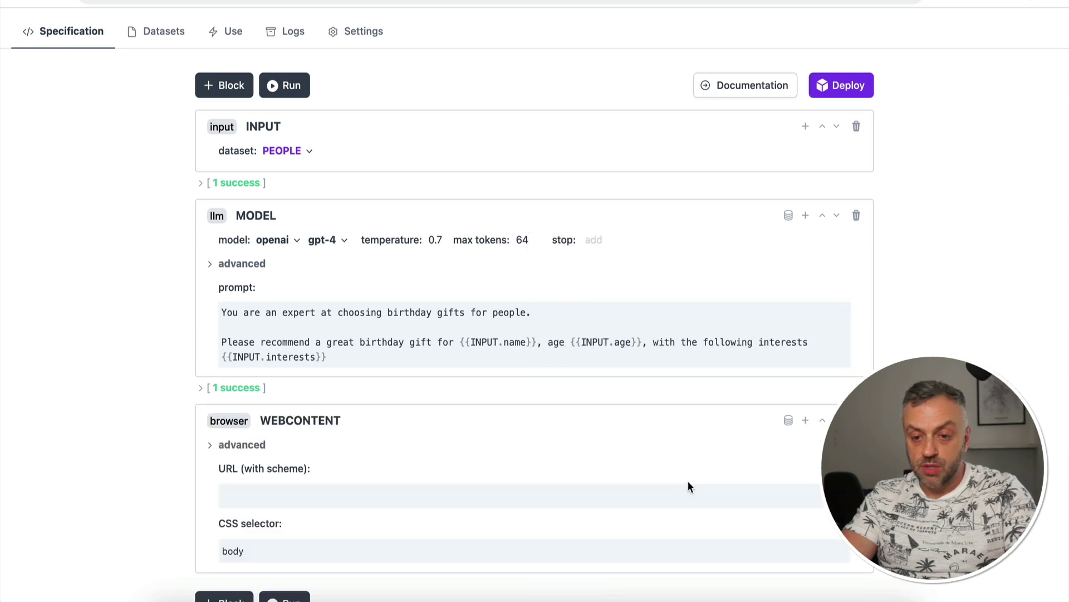
scroll(265, 457, "down", 1)
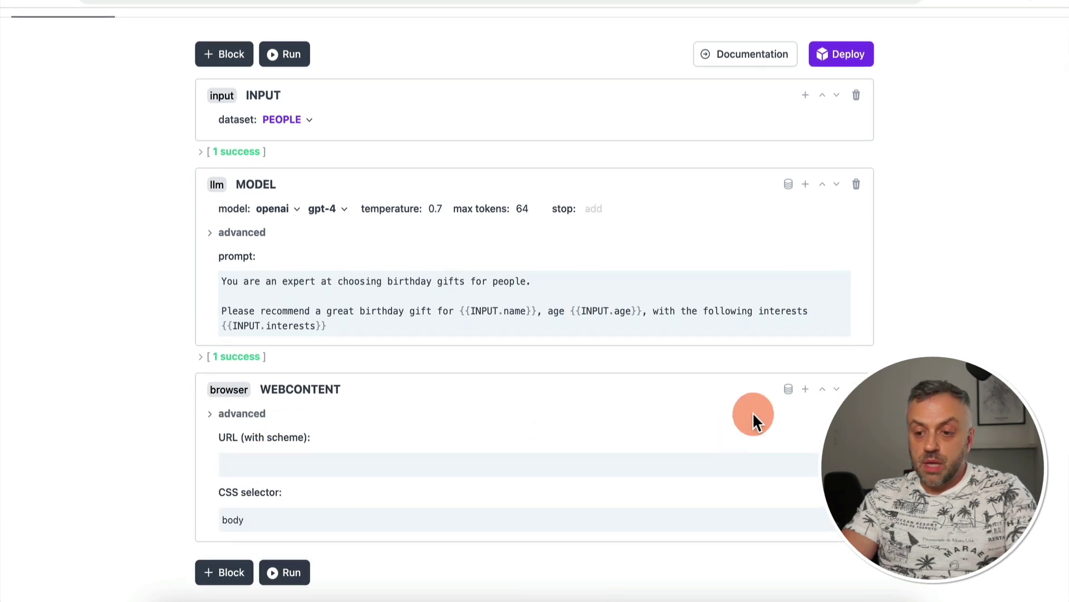
left_click(822, 389)
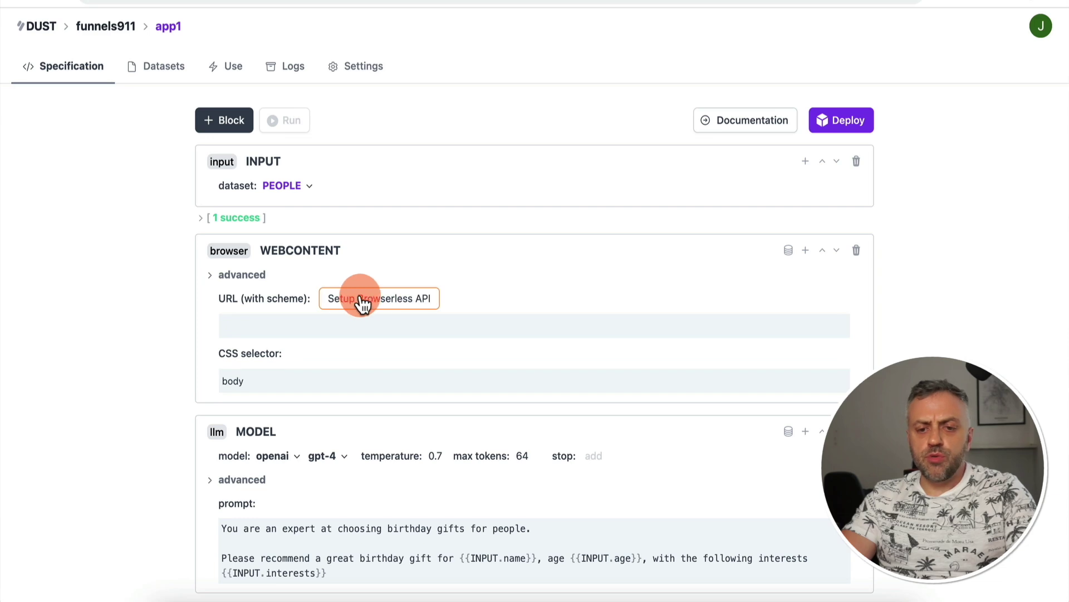
- Open the Browserless API setup from the browser block and copy the API key from the Browserless account dashboard
left_click(397, 300)
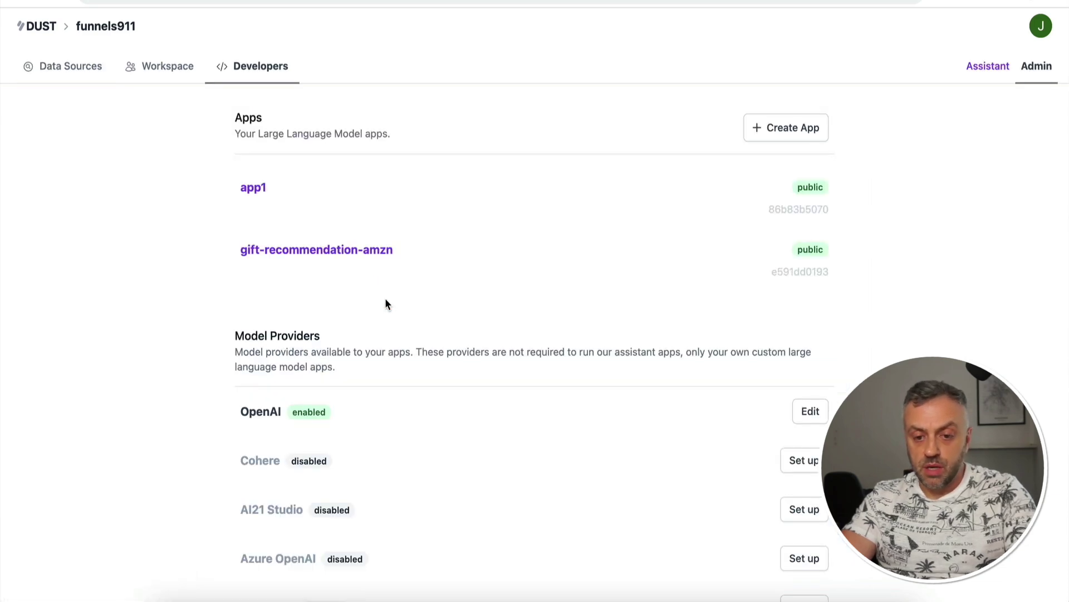
scroll(399, 416, "down", 10)
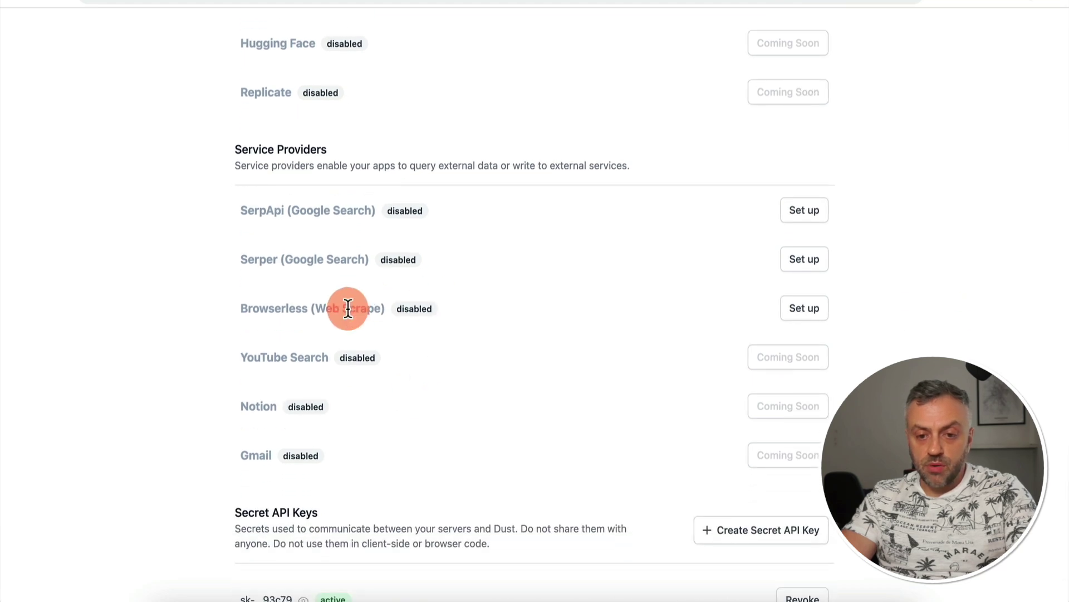
left_click(800, 308)
left_click(413, 349)
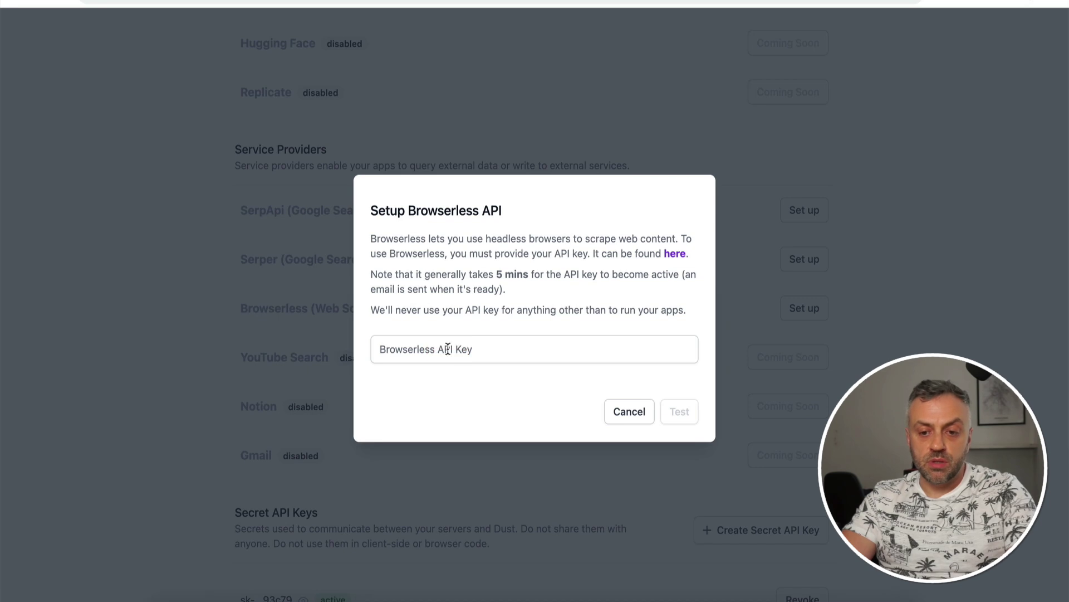
left_click(474, 349)
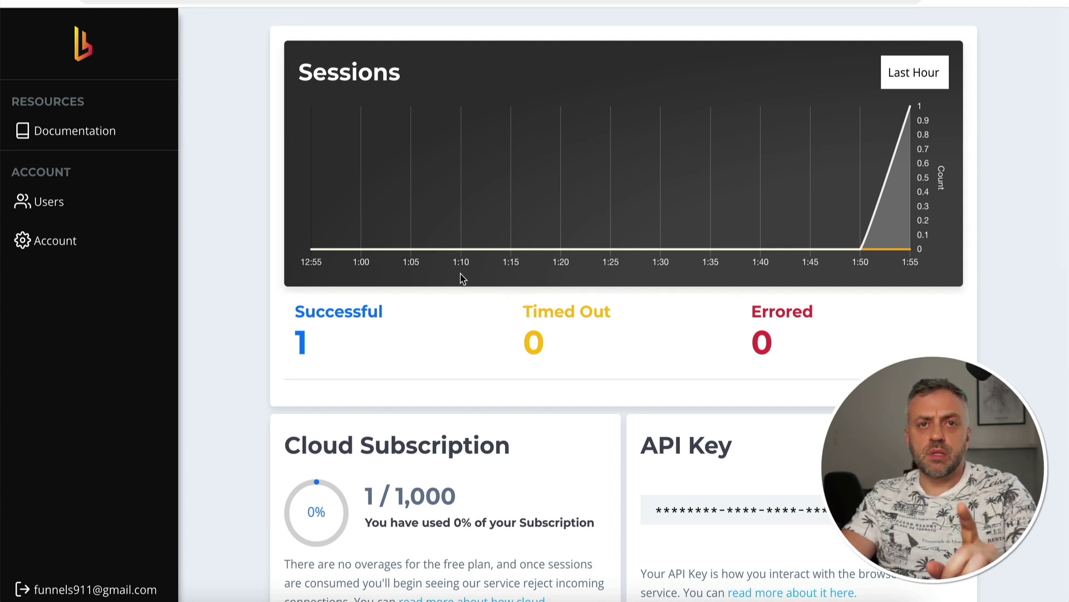
left_click(947, 510)
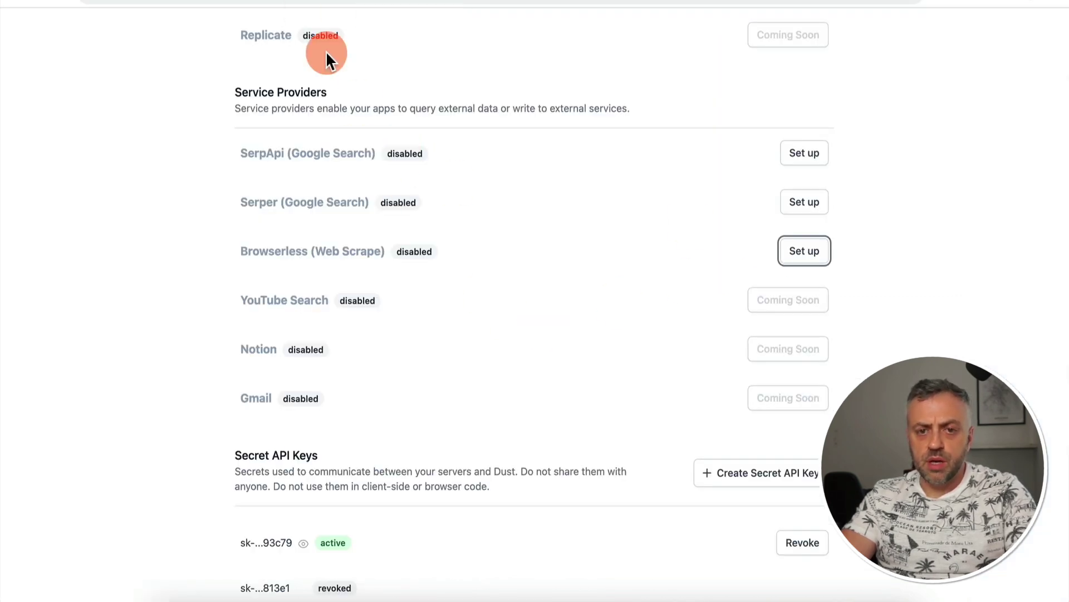
- Paste the Browserless API key into the Browserless (Web Scrape) provider setup, test it and enable the service
left_click(795, 251)
left_click(537, 346)
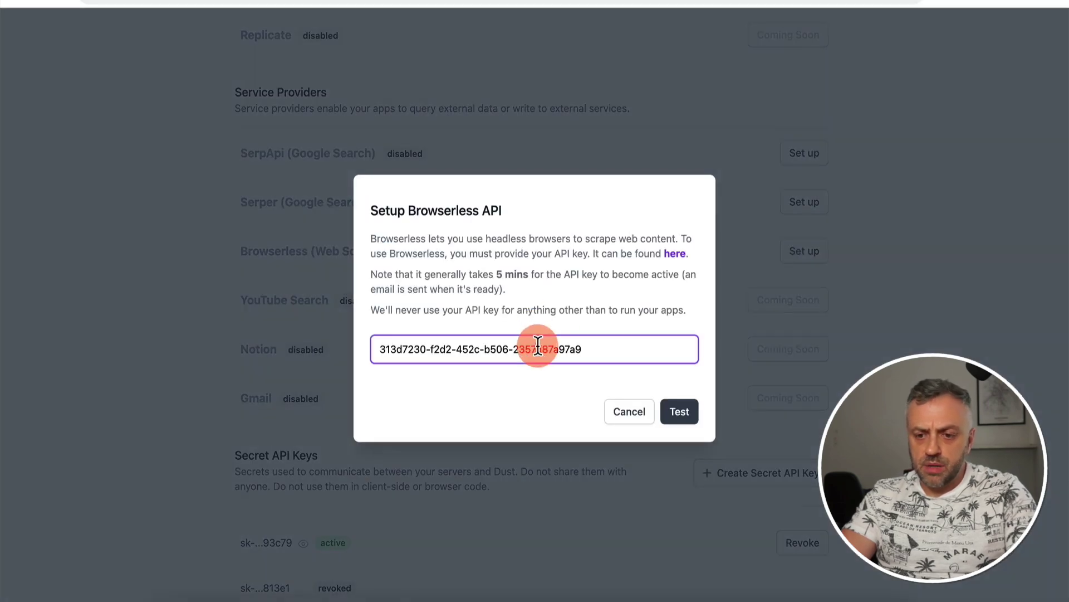
key("super+a")
key("BackSpace")
key("super+v")
left_click(679, 412)
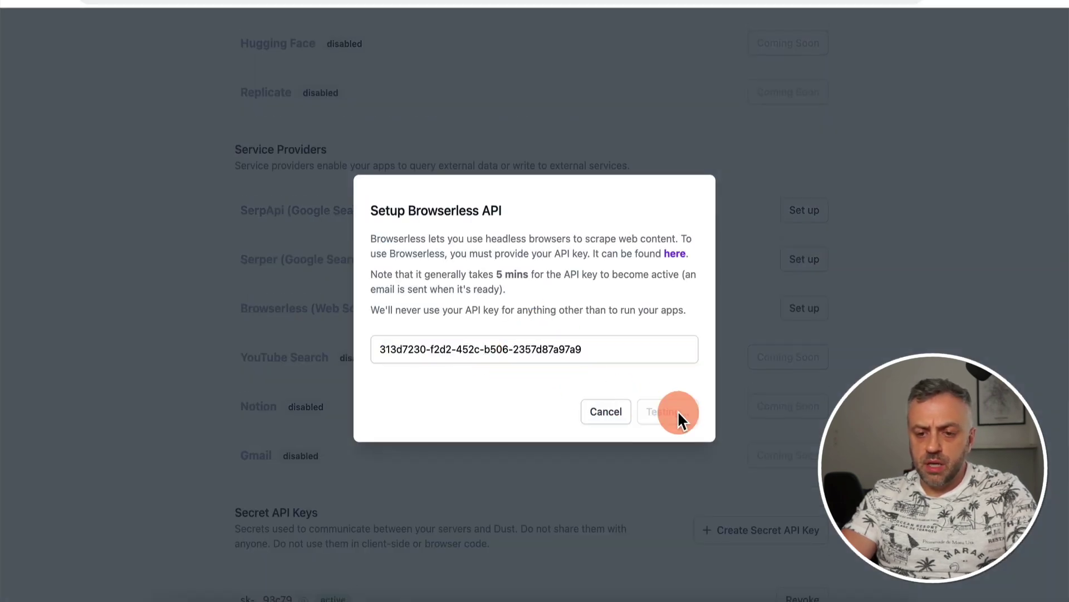
left_click(683, 418)
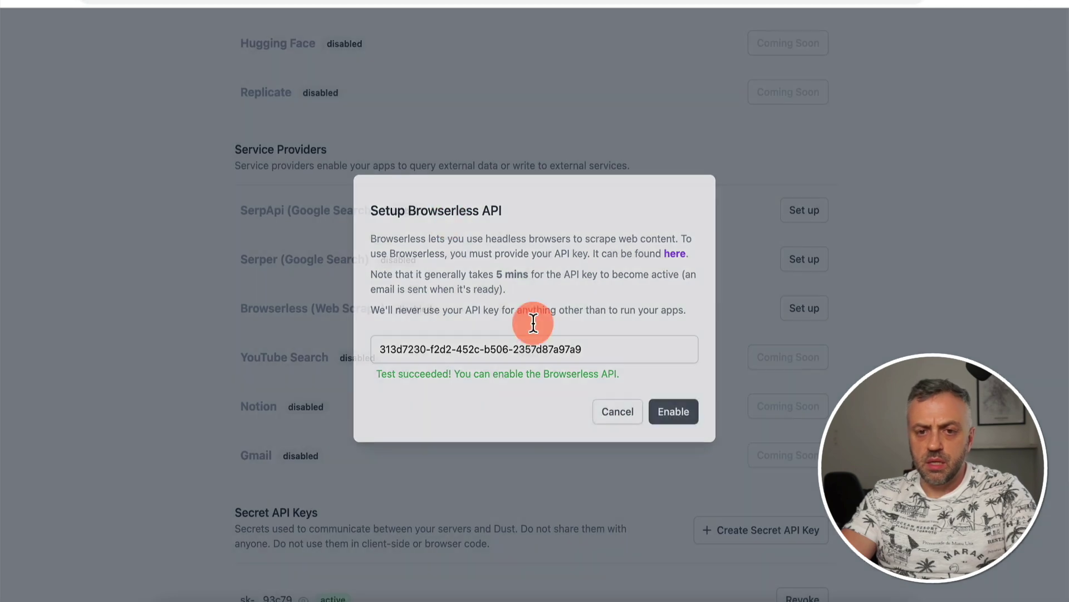
- Reopen app1 from the workspace's list of apps to return to its block specification
scroll(258, 192, "up", 10)
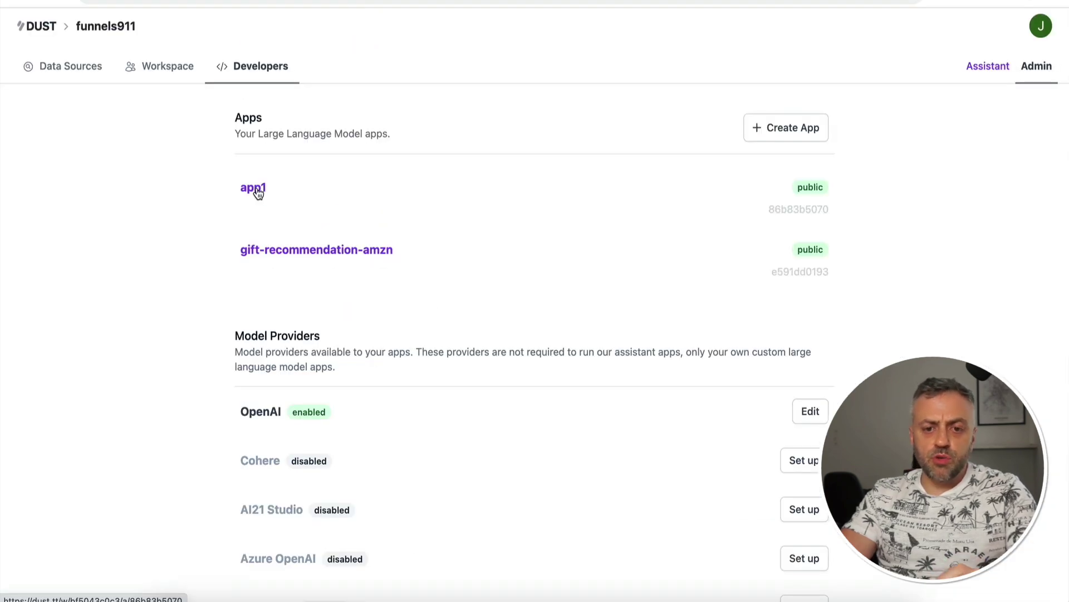
left_click(258, 192)
scroll(146, 323, "down", 1)
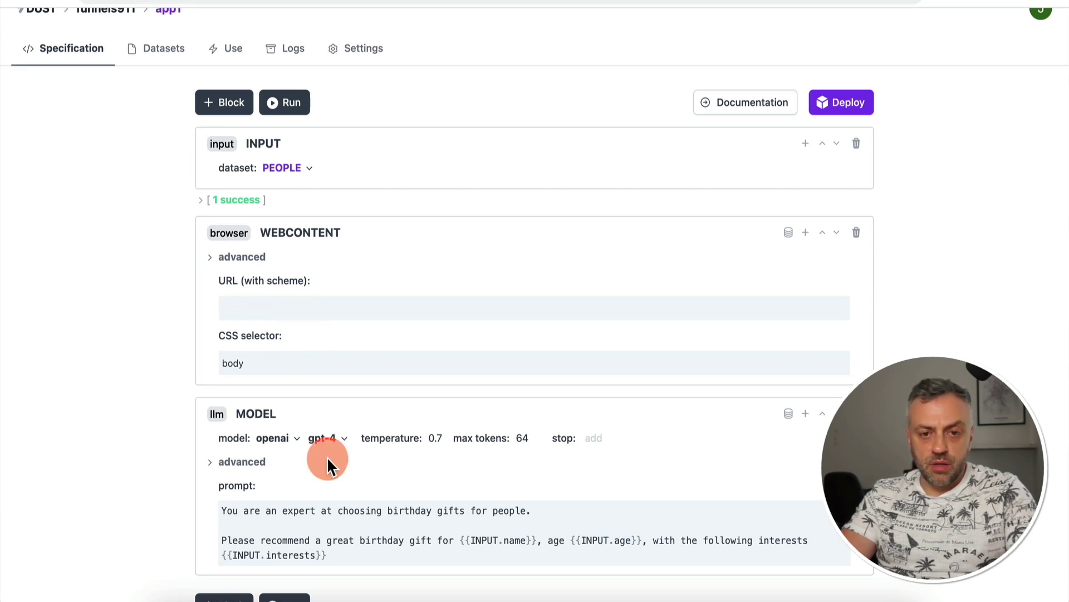
left_click(362, 600)
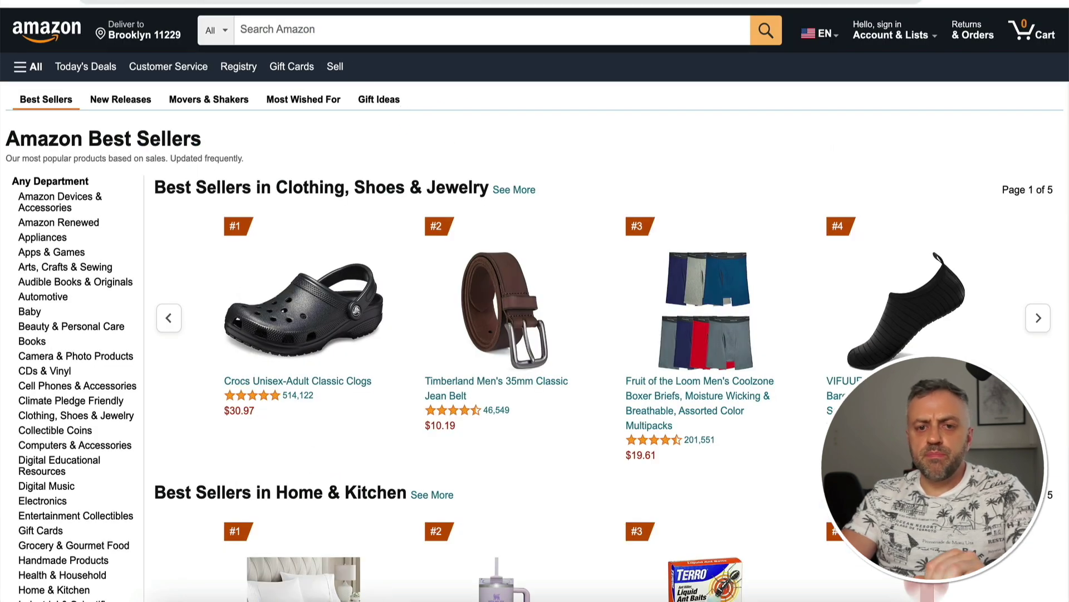
left_click(502, 1)
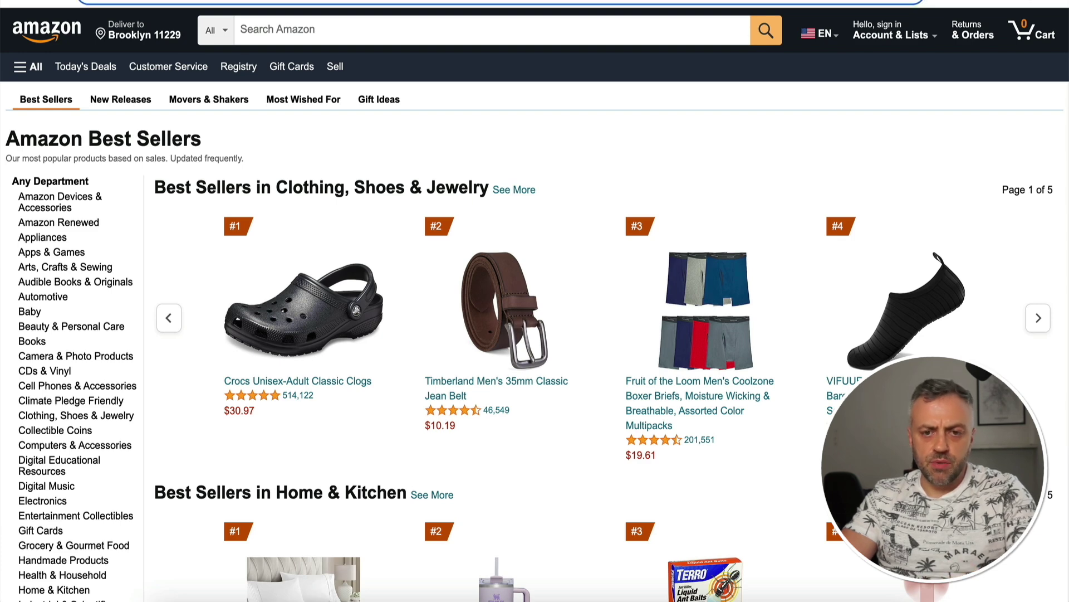
key("super+Tab")
left_click(274, 310)
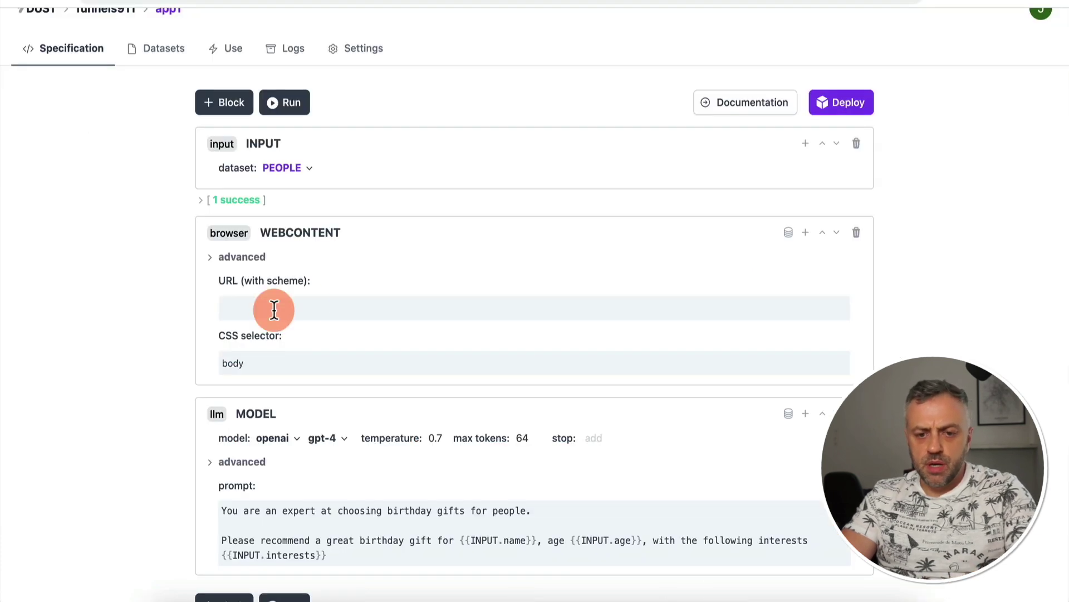
key("super+v")
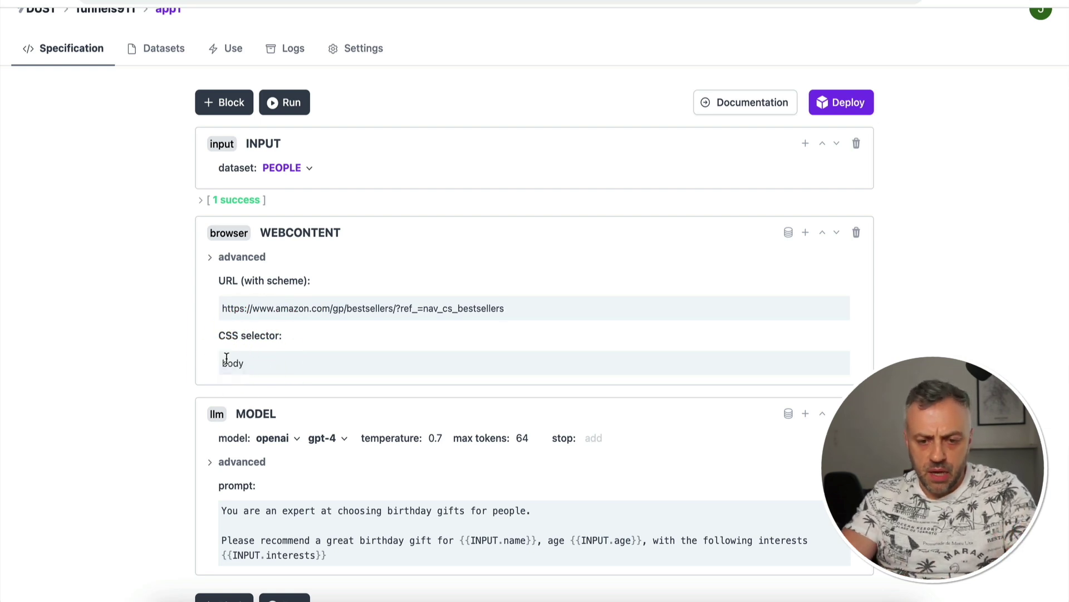
- Run the app with the browser block scraping the Amazon page, keeping the CSS selector as body
scroll(155, 398, "down", 1)
left_click(287, 573)
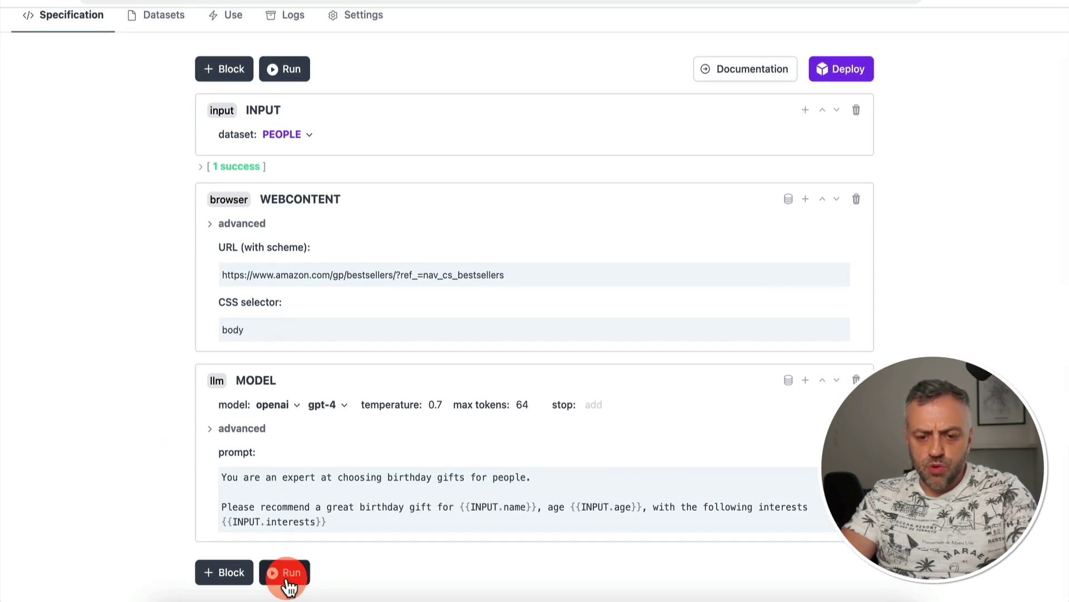
left_click(291, 237)
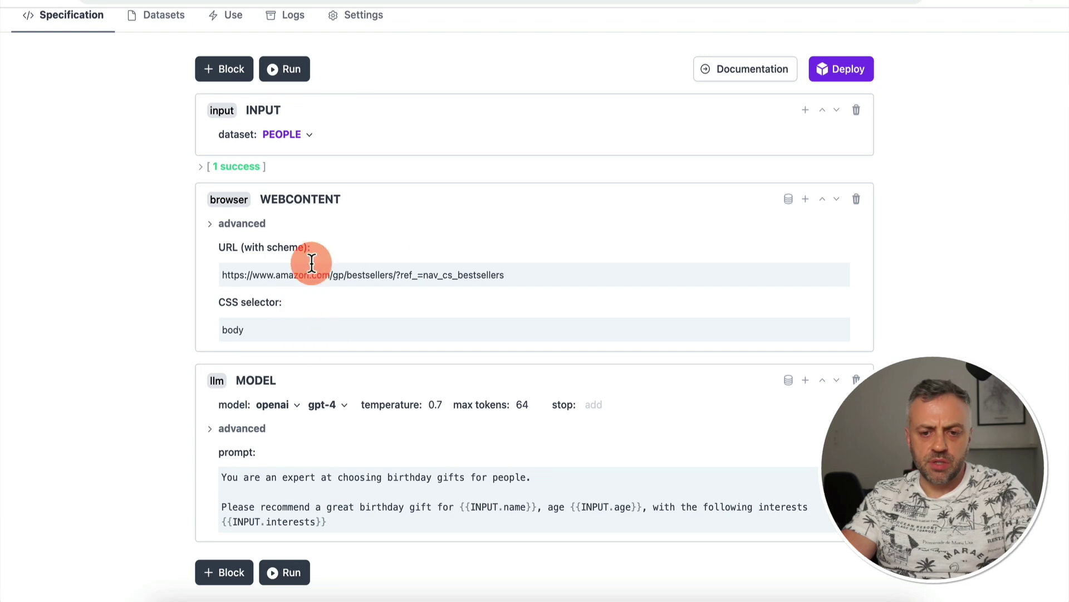
left_click(311, 347)
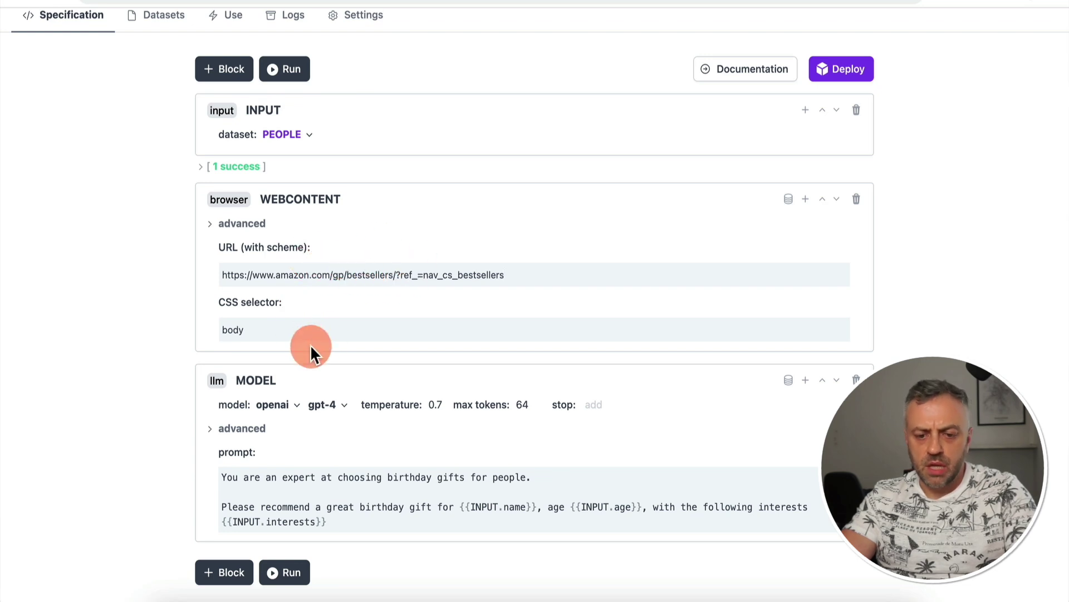
left_click(286, 572)
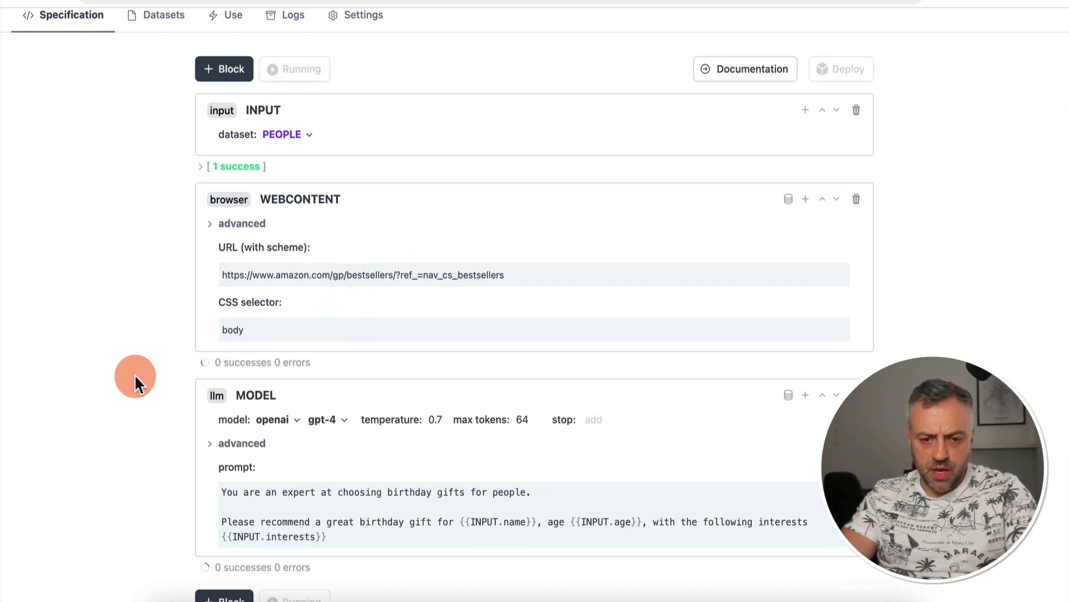
scroll(134, 375, "down", 1)
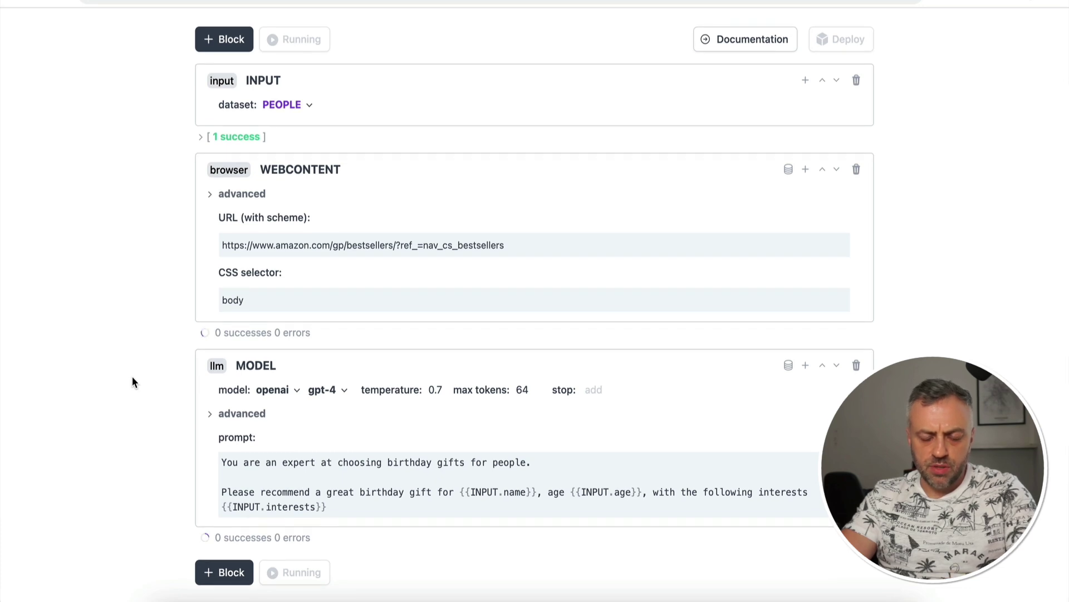
- Expand the browser block's result through data and results down to the scraped html and text
left_click(228, 334)
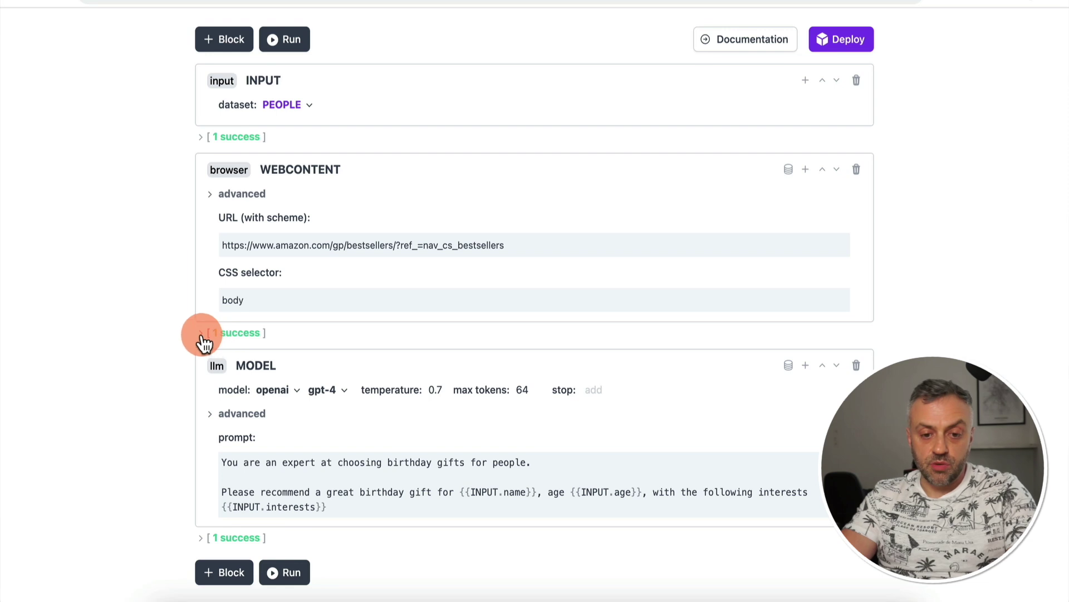
left_click(202, 336)
left_click(236, 347)
scroll(251, 334, "down", 2)
left_click(243, 264)
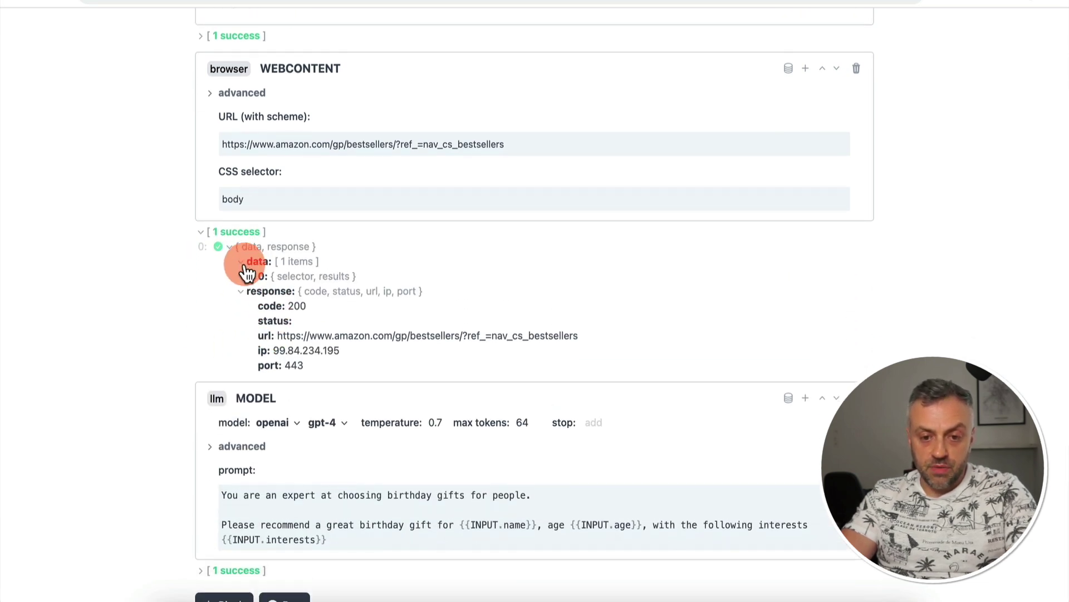
left_click(252, 276)
left_click(263, 306)
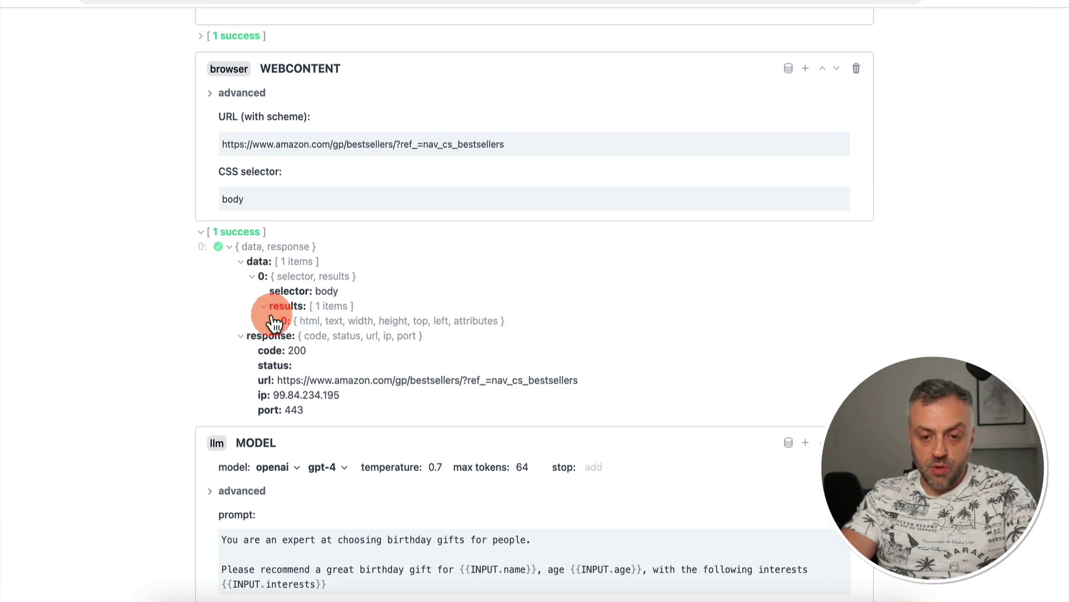
left_click(275, 321)
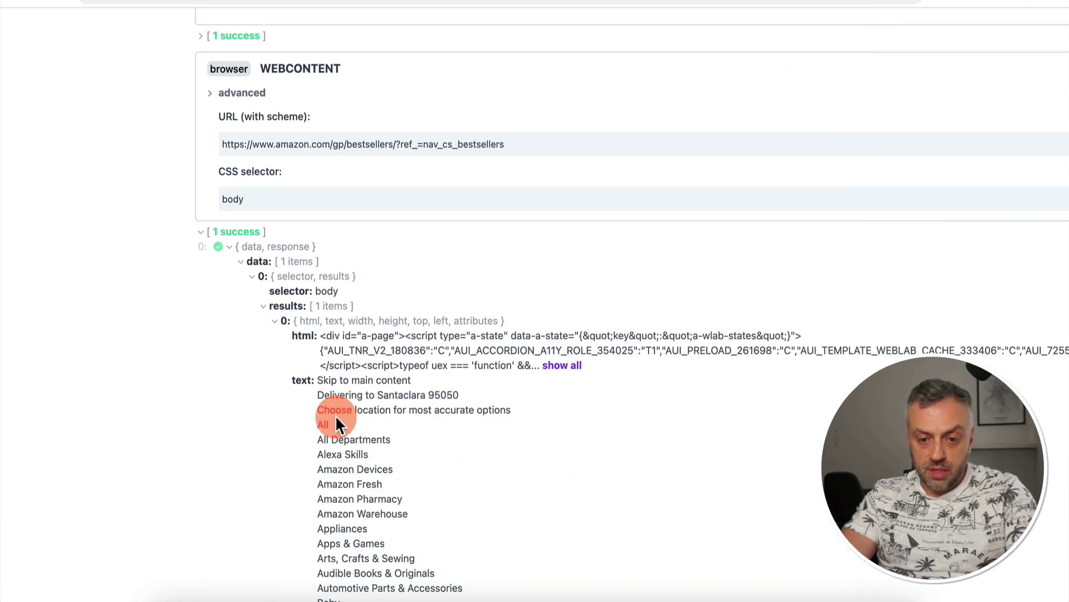
- Read through the scraped Amazon page text, examining the departments and the best-seller product entries
scroll(336, 423, "down", 10)
scroll(336, 424, "up", 5)
left_click(355, 434)
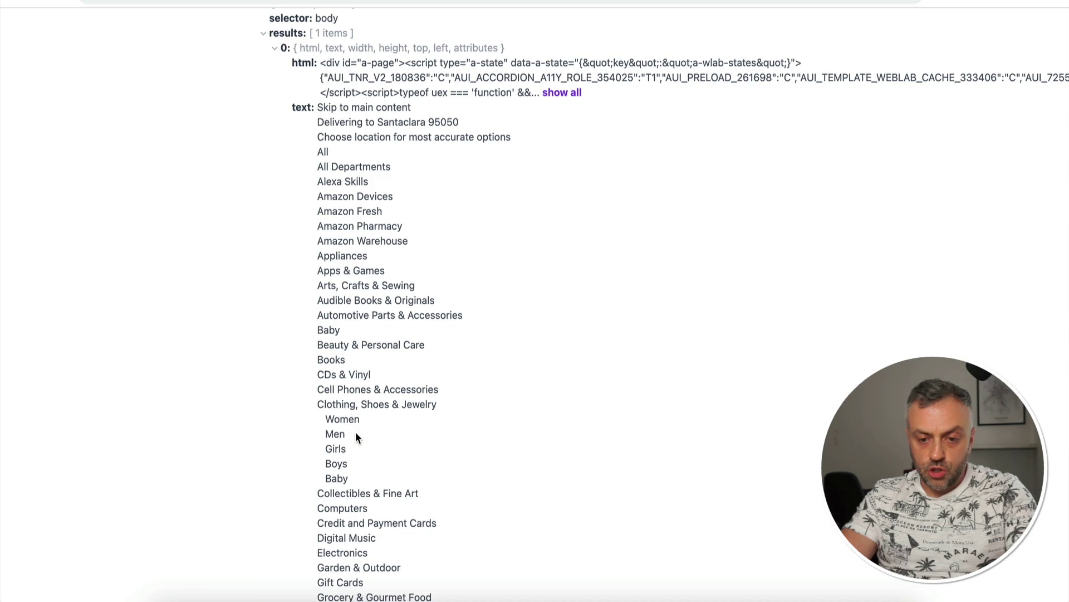
scroll(352, 396, "down", 15)
scroll(352, 398, "down", 10)
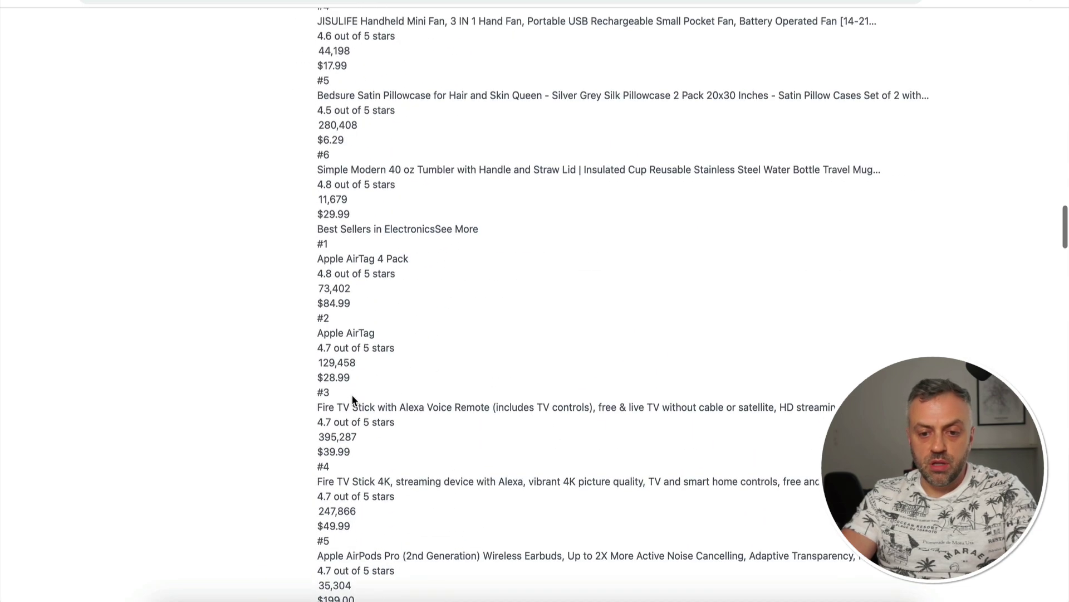
scroll(352, 396, "up", 15)
scroll(352, 396, "up", 10)
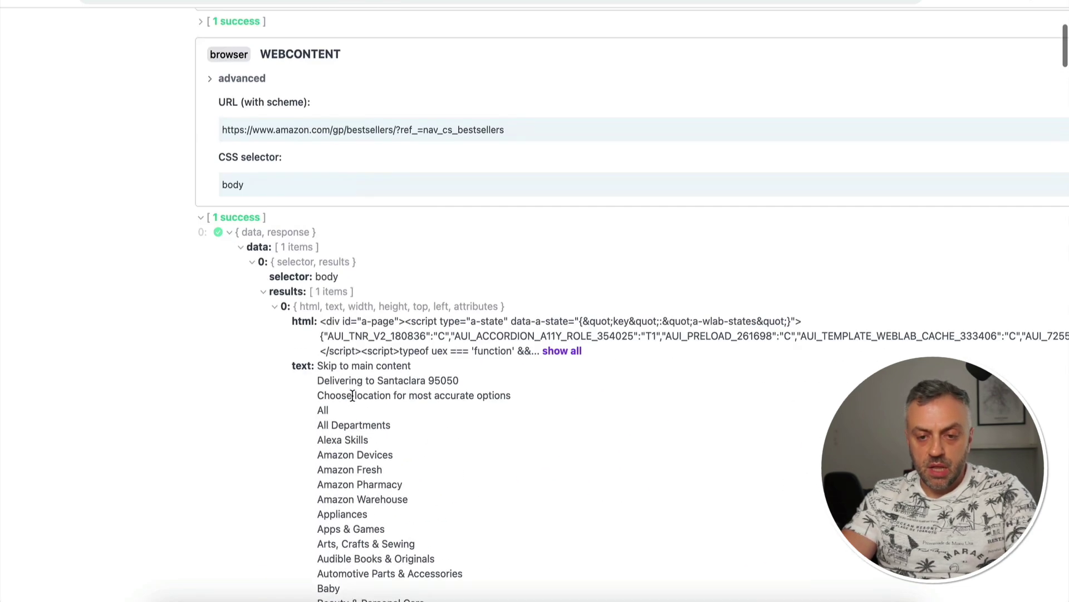
left_click(358, 308)
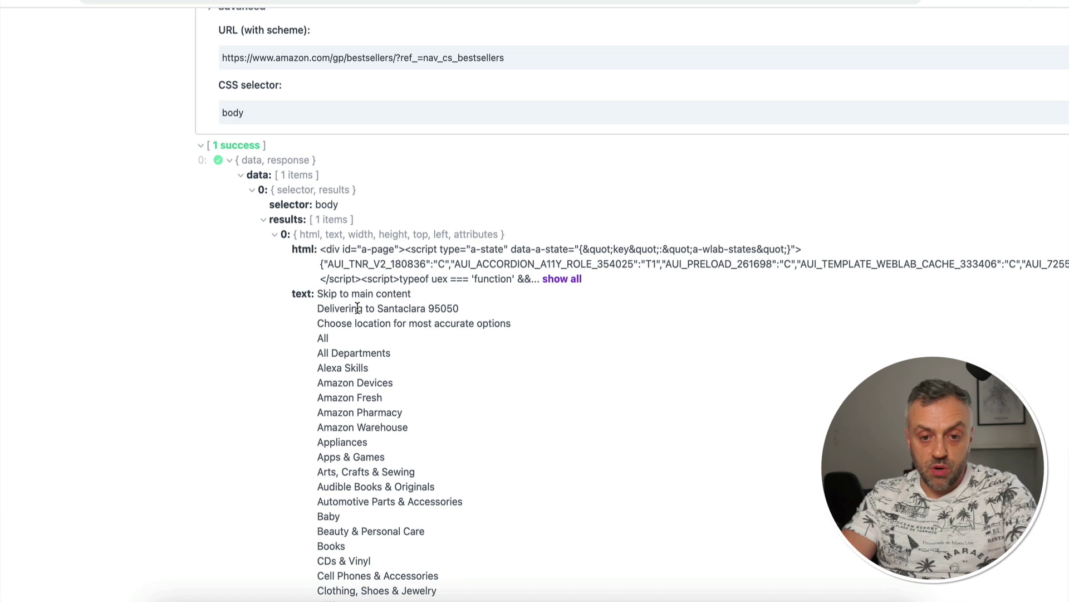
- Add the line "Please make sure to get your gift recommendations from this list here" after the first sentence of the model prompt
scroll(357, 308, "up", 3)
left_click(273, 147)
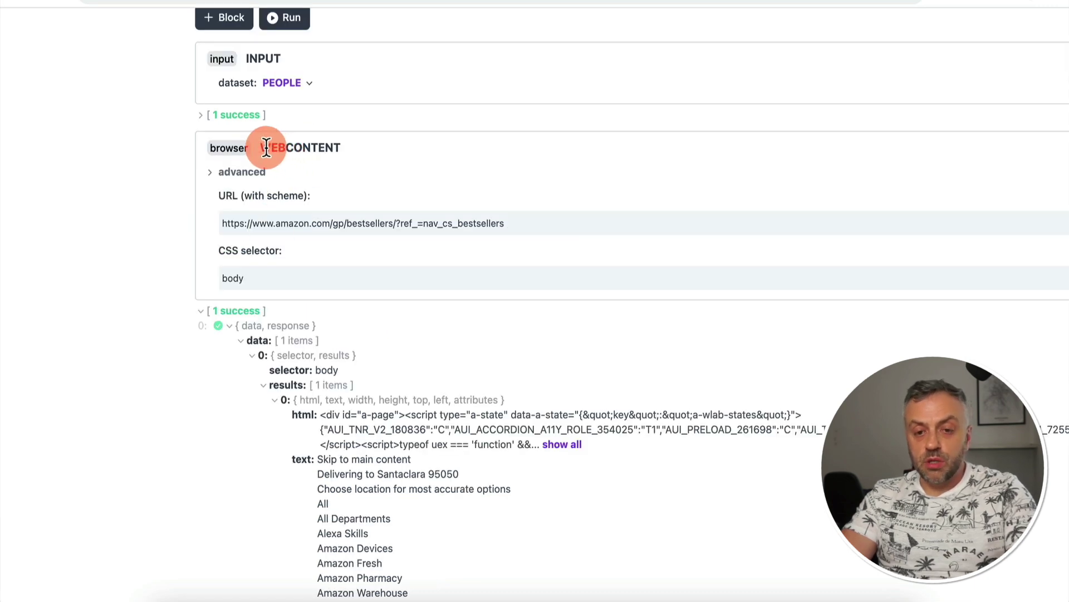
left_click(259, 342)
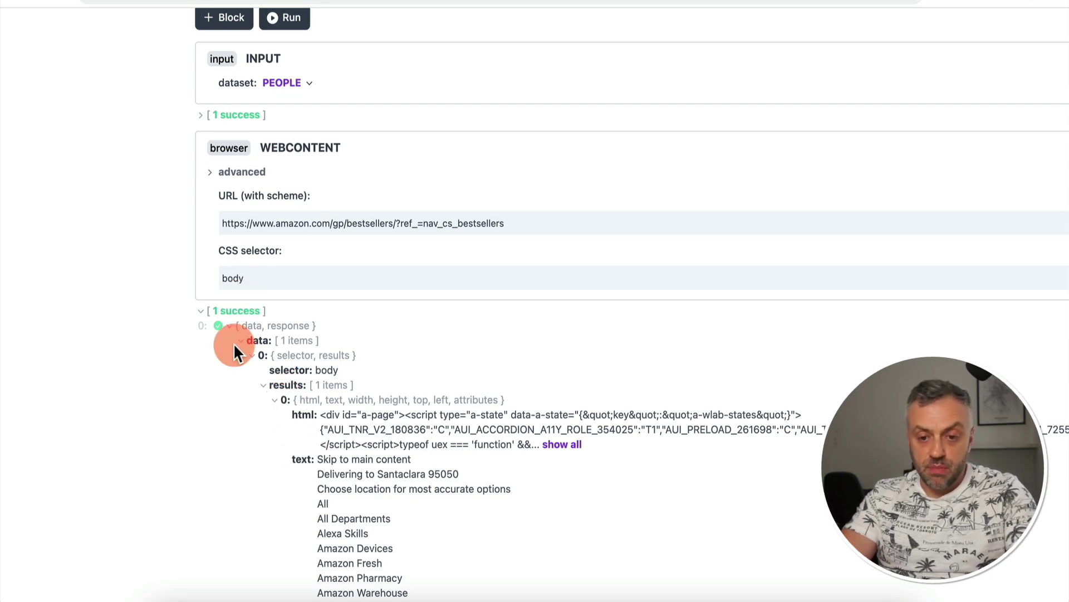
scroll(234, 346, "down", 20)
scroll(234, 350, "down", 3)
left_click(559, 483)
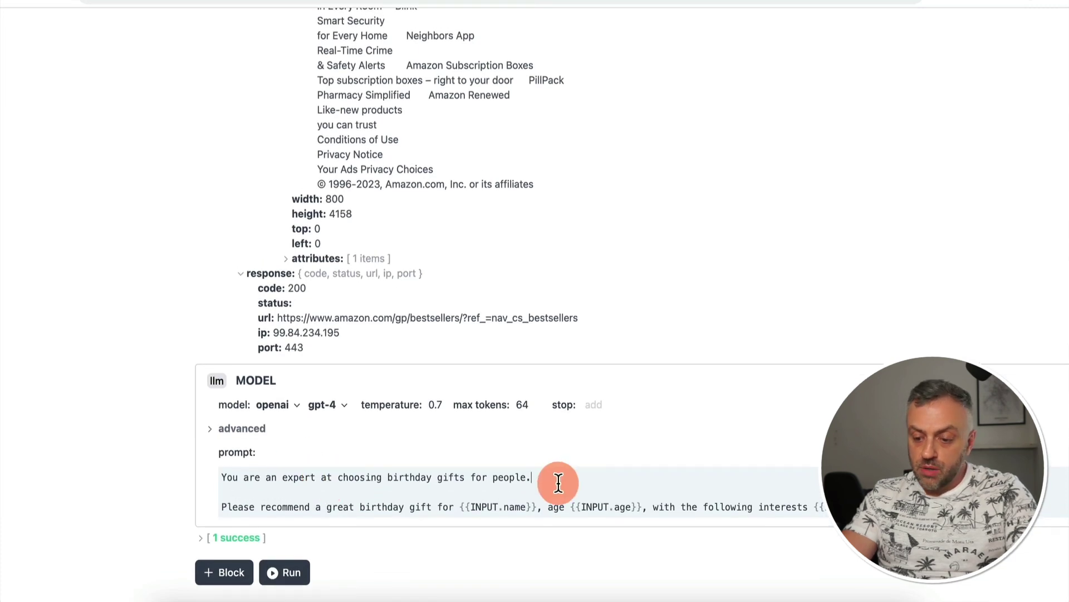
key("Return")
key("Return")
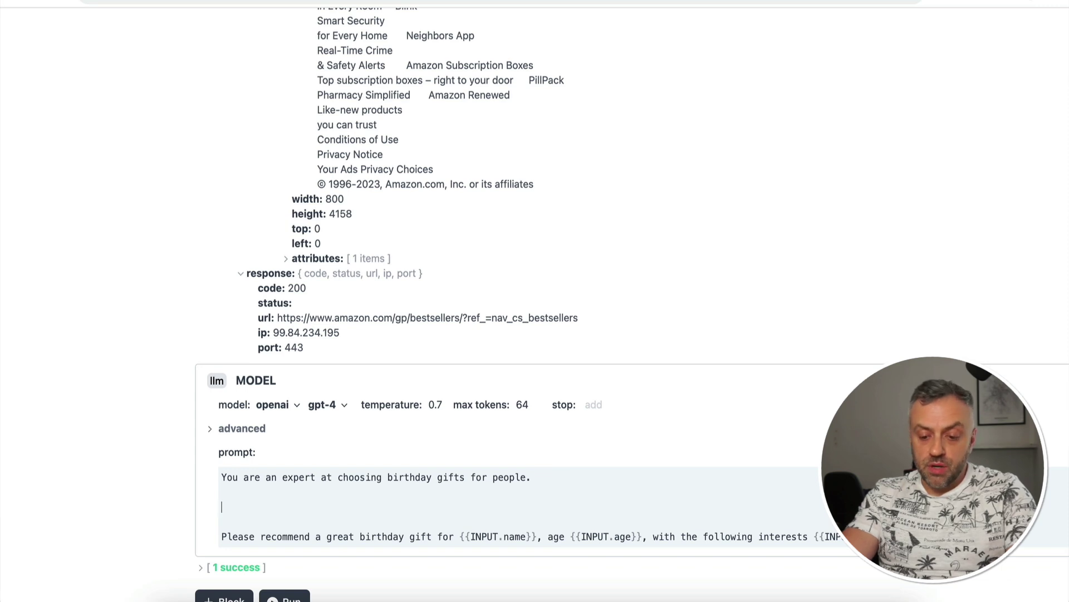
type("Please make sure to ge")
type("t your gift re")
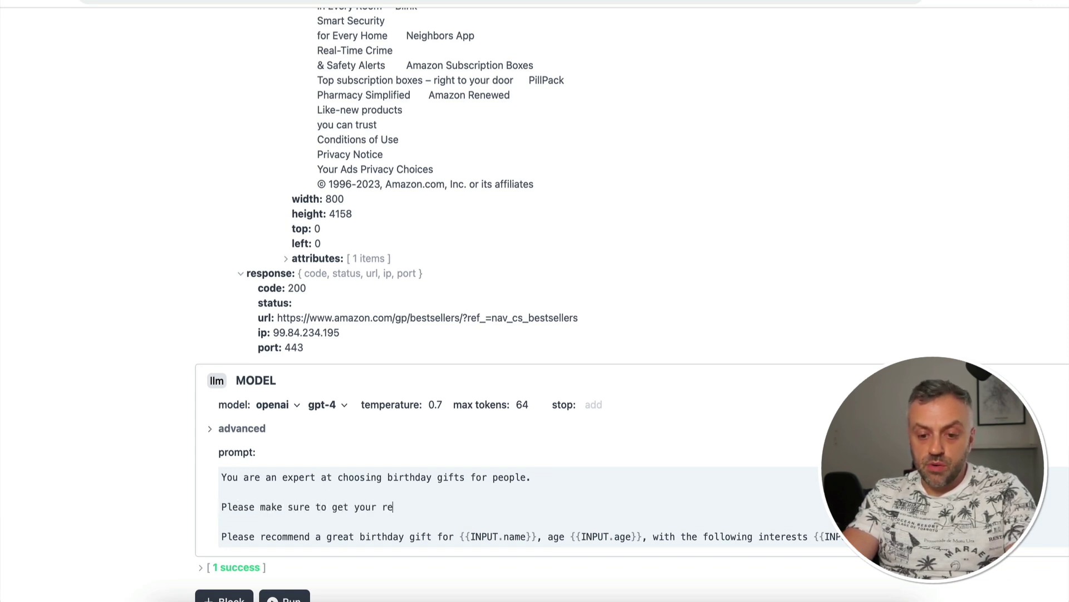
key("BackSpace")
key("BackSpace")
type("gift recommendations from th")
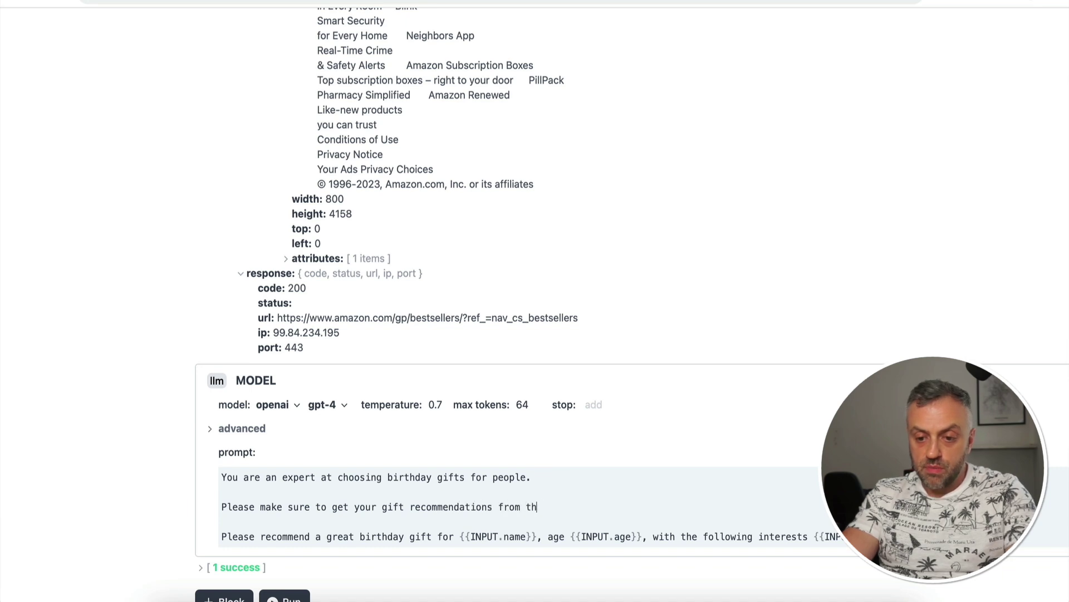
type("is list here")
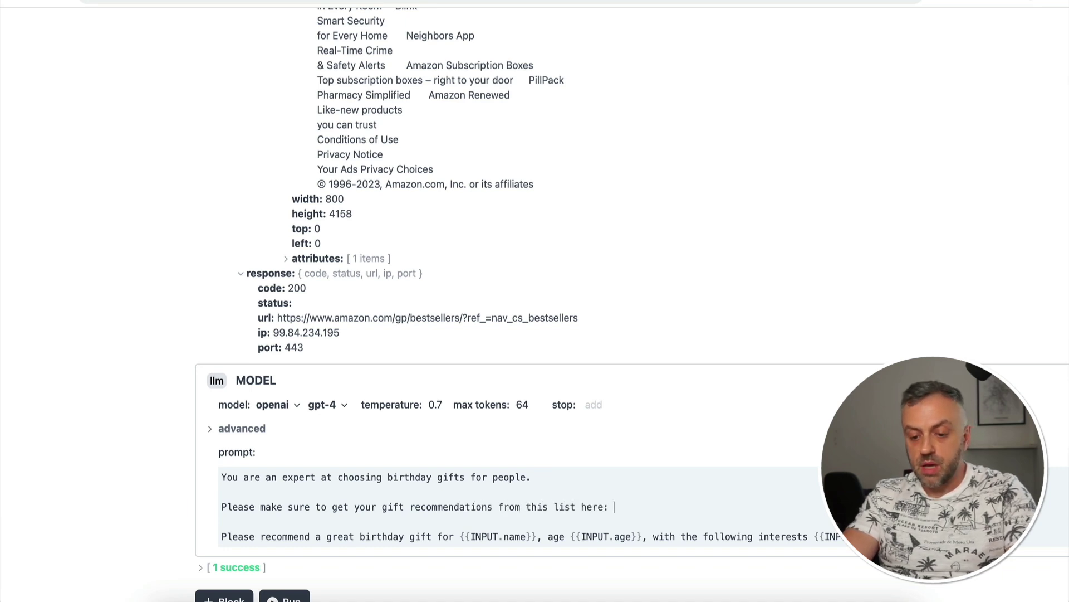
- Complete the new prompt line with a colon and the variable {{WEBCONTENT.data.0.response.0.text}}, and run the app
type(": {{WEBCONTE")
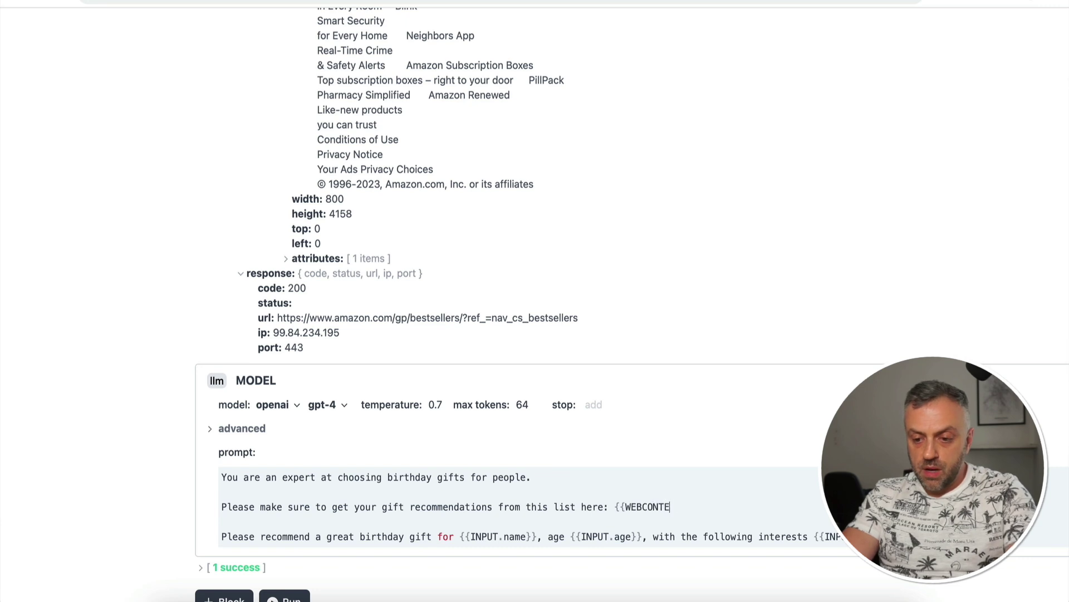
type("NT.data.0.response.0.text")
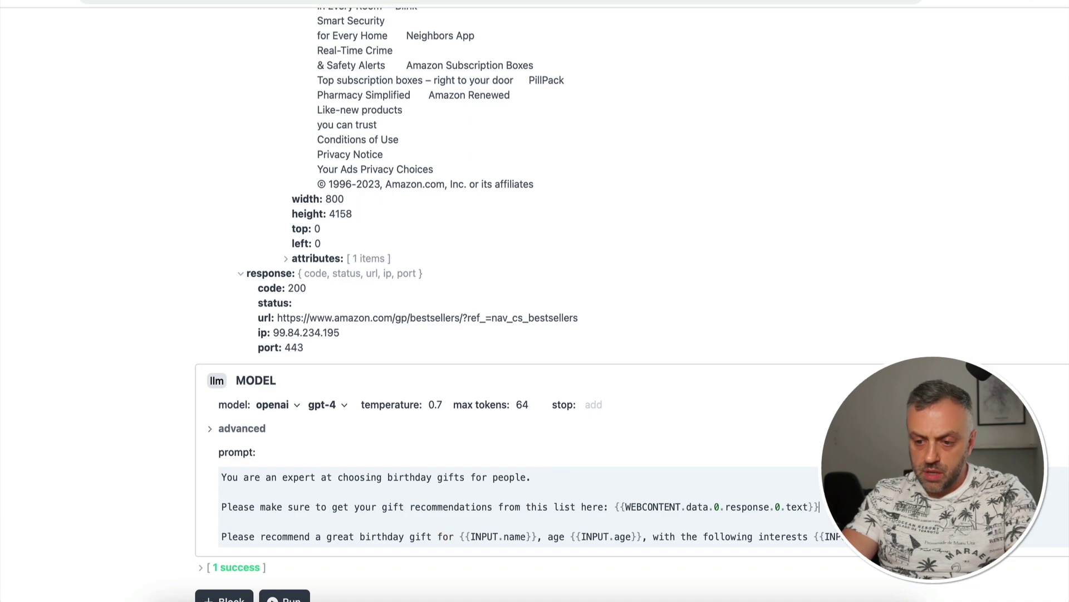
scroll(380, 206, "up", 20)
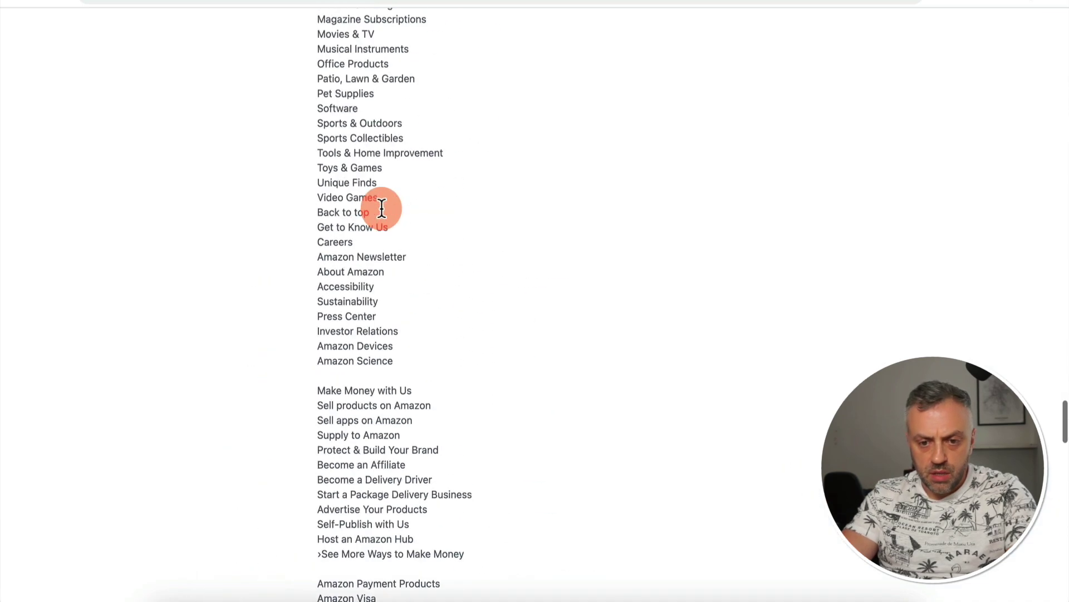
scroll(381, 208, "up", 5)
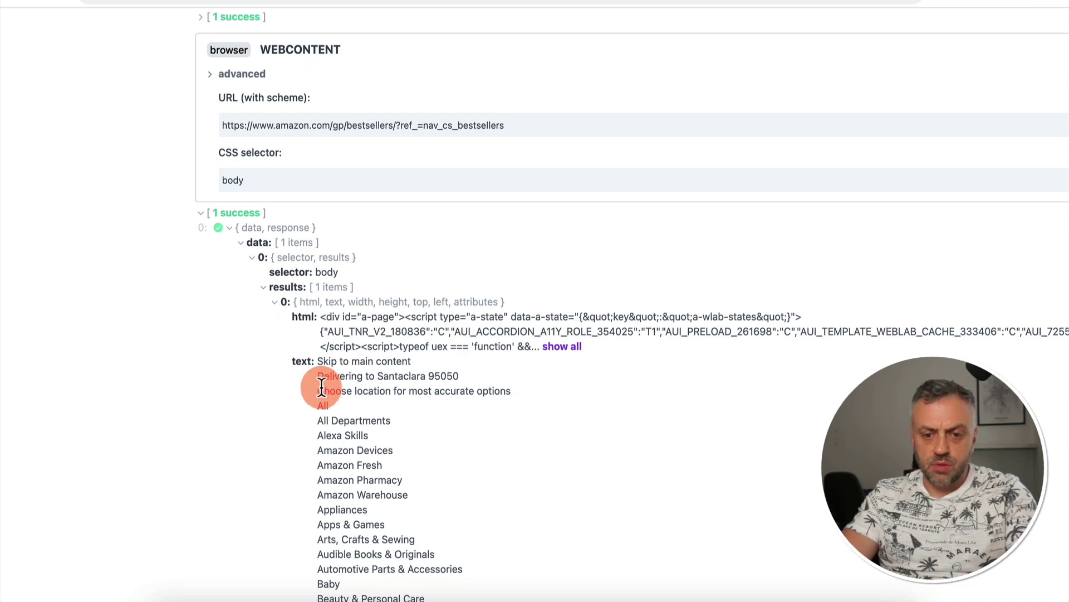
scroll(322, 387, "down", 20)
scroll(322, 386, "down", 10)
left_click(690, 477)
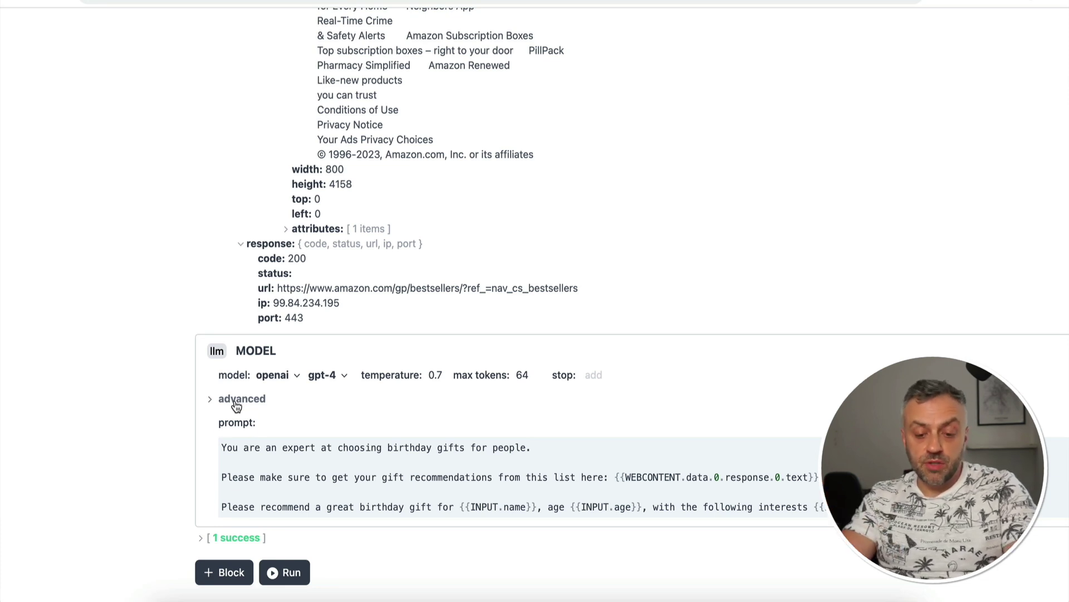
left_click(285, 557)
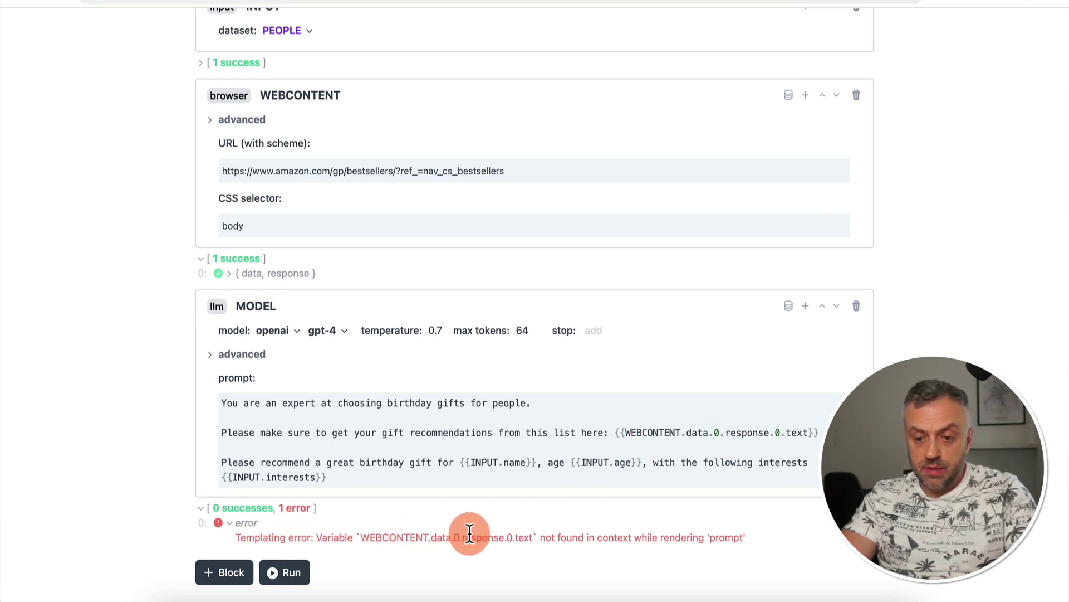
- Correct the prompt variable to {{WEBCONTENT.data.0.results.0.text}} and run the app again
double_click(749, 432)
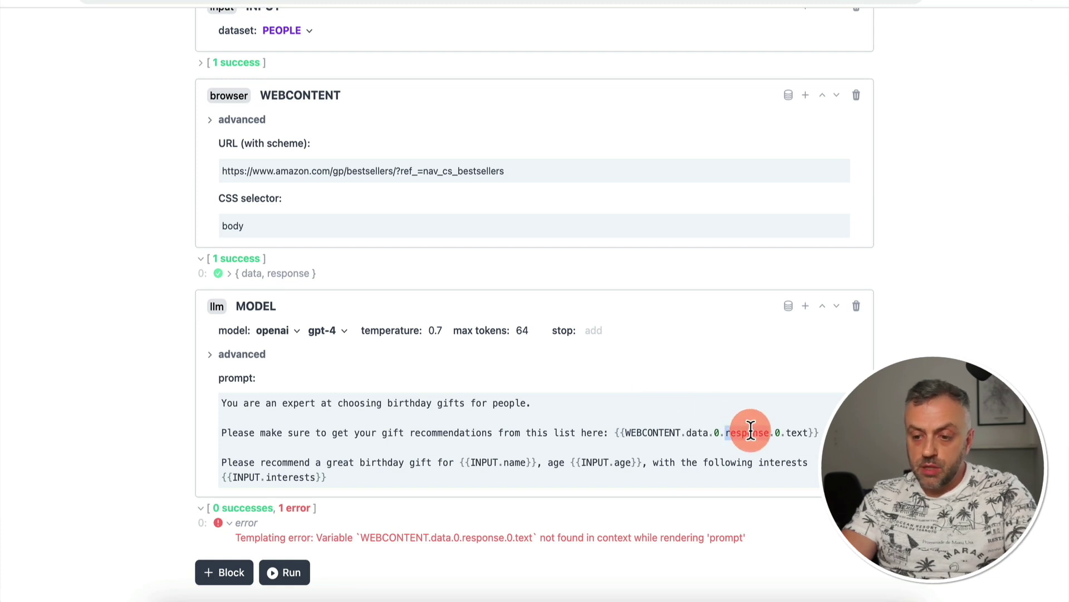
type("results")
left_click(278, 572)
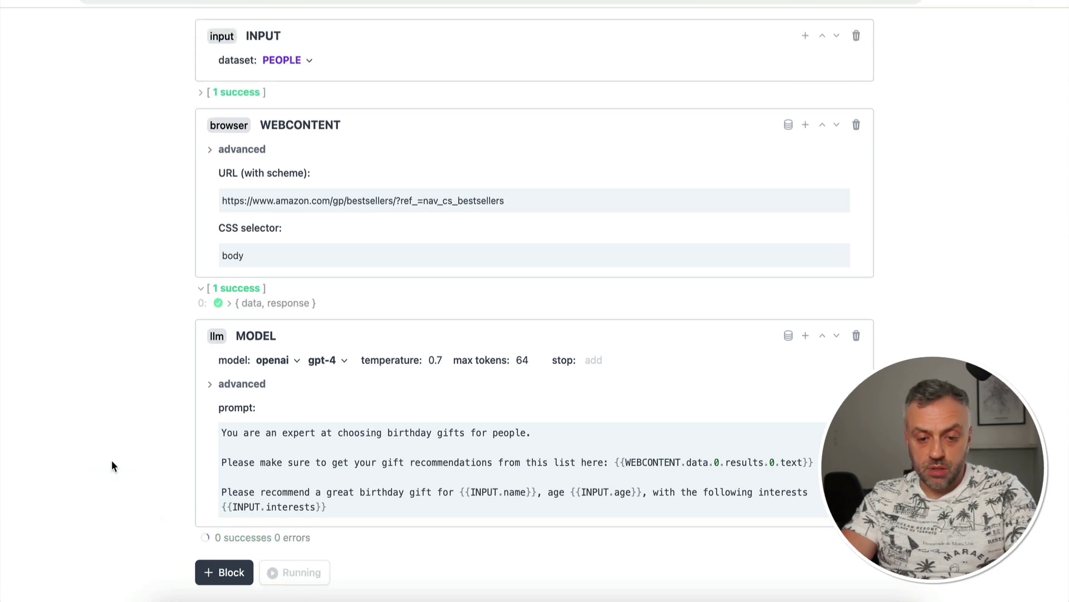
- Expand the model block's result and read the gift recommendation in the completion text
left_click(199, 536)
scroll(226, 536, "down", 5)
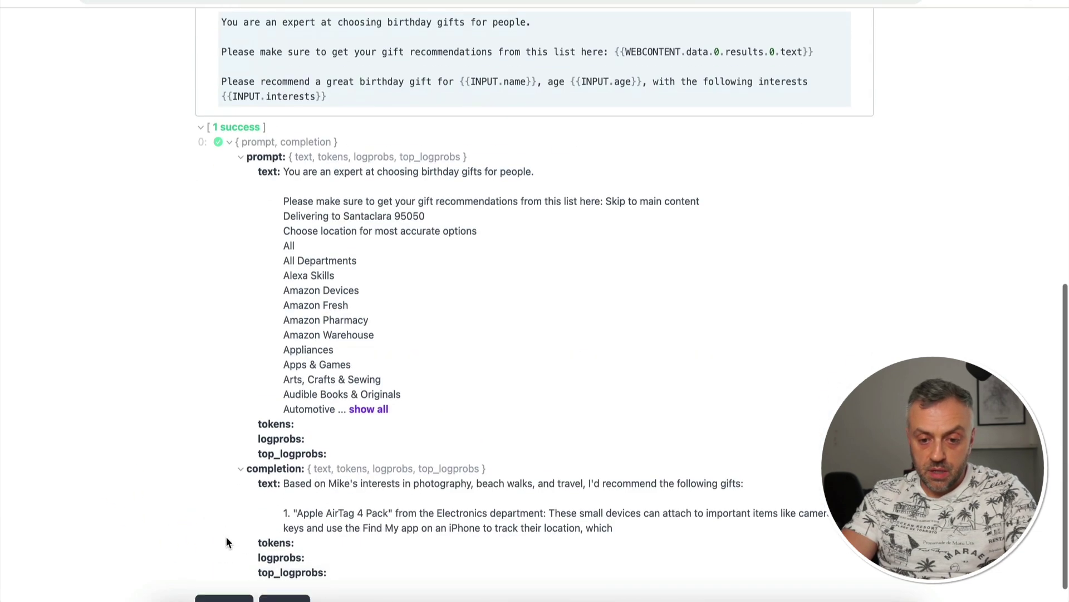
scroll(226, 536, "down", 1)
left_click(290, 447)
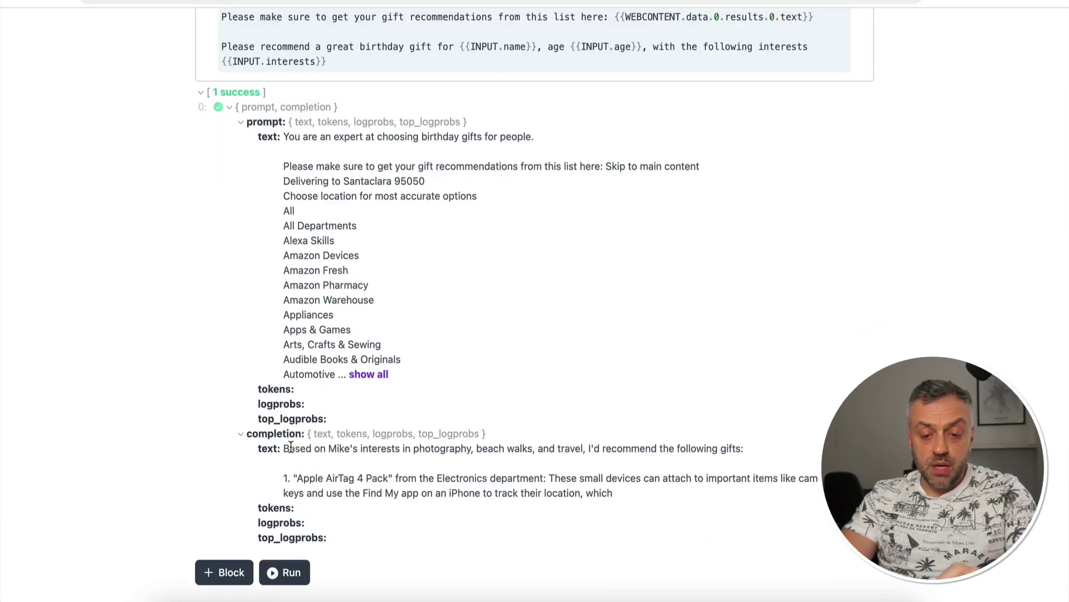
left_click(483, 449)
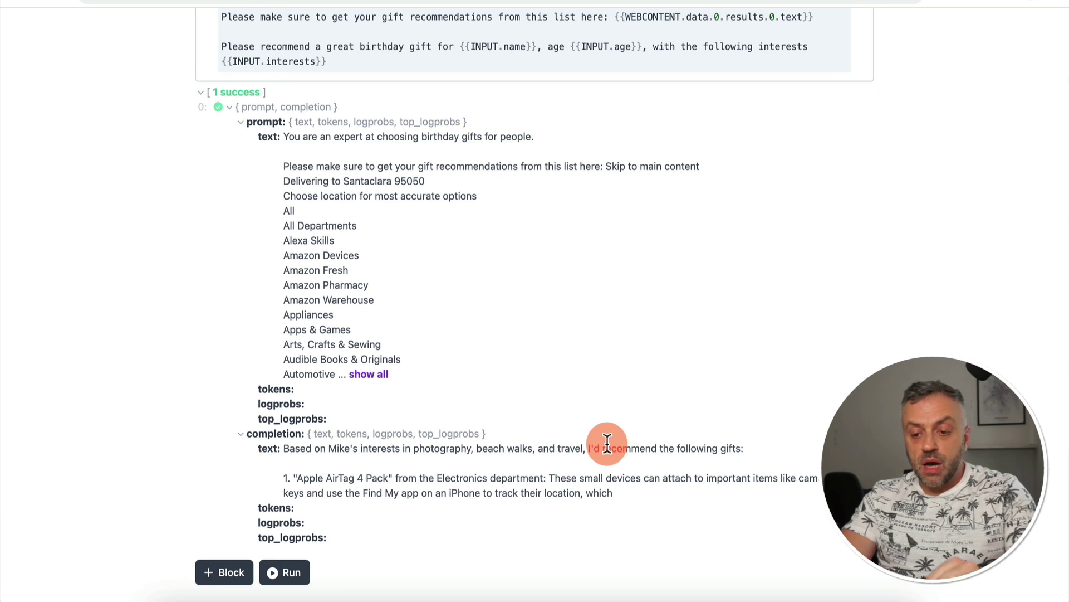
mouse_move(403, 477)
left_mouse_down()
mouse_move(299, 478)
mouse_move(589, 478)
mouse_move(620, 491)
left_mouse_up()
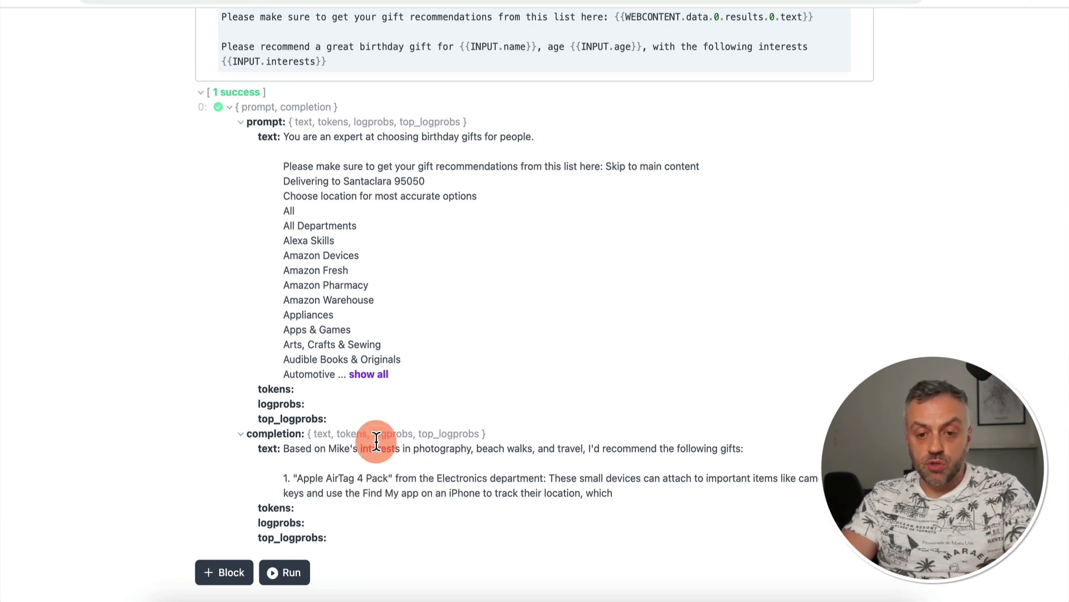
- Show the full prompt text sent to the model and search it for AirTag among the scraped best sellers
left_click(375, 373)
scroll(392, 362, "down", 15)
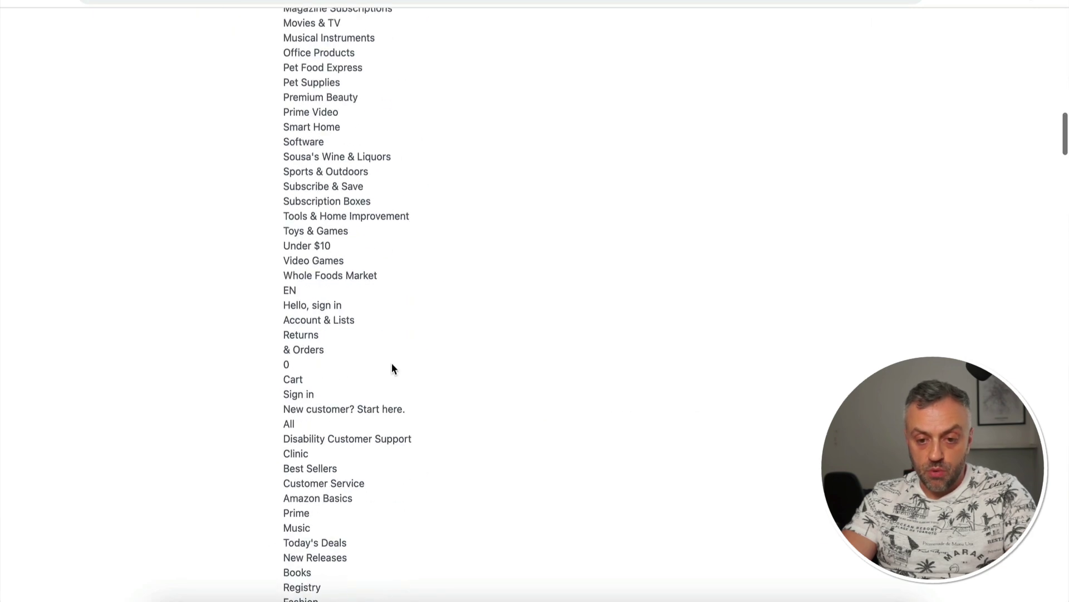
scroll(401, 262, "down", 6)
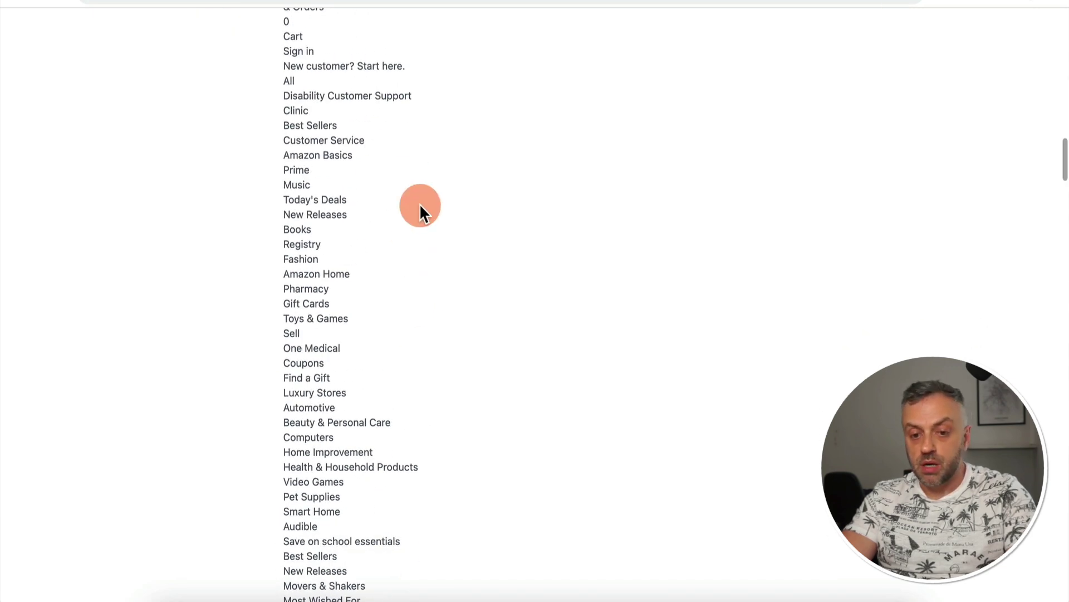
key("super+f")
type("air")
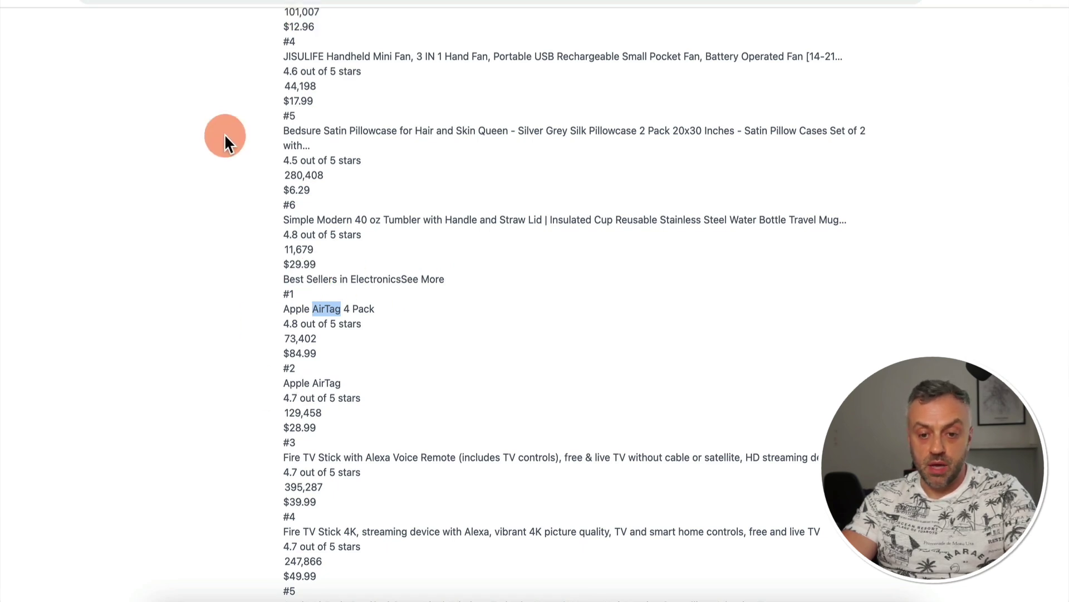
scroll(224, 133, "down", 20)
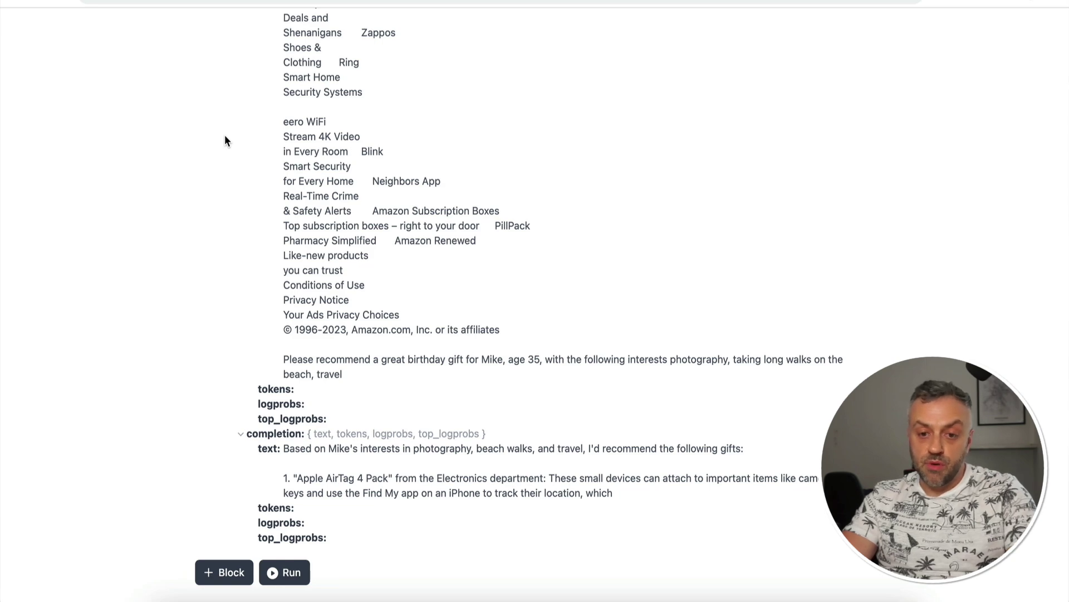
- Reword the prompt's request to "Please recommend 5 awesome birthday gifts for", keeping the name, age and interests variables
scroll(225, 135, "up", 20)
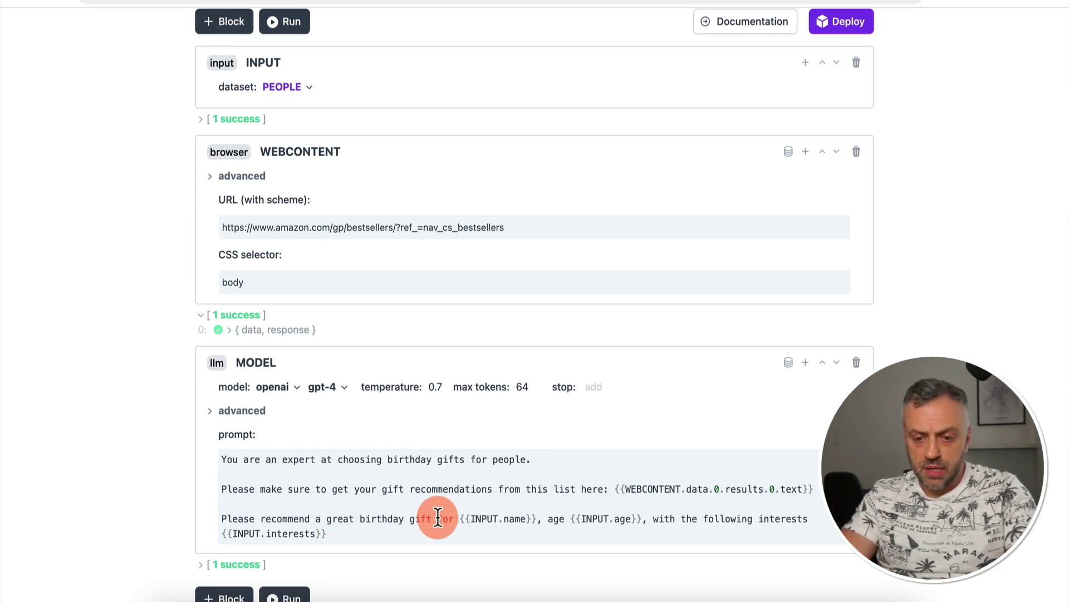
double_click(320, 518)
type("5")
key("alt+Right")
key("alt+BackSpace")
type("aweso")
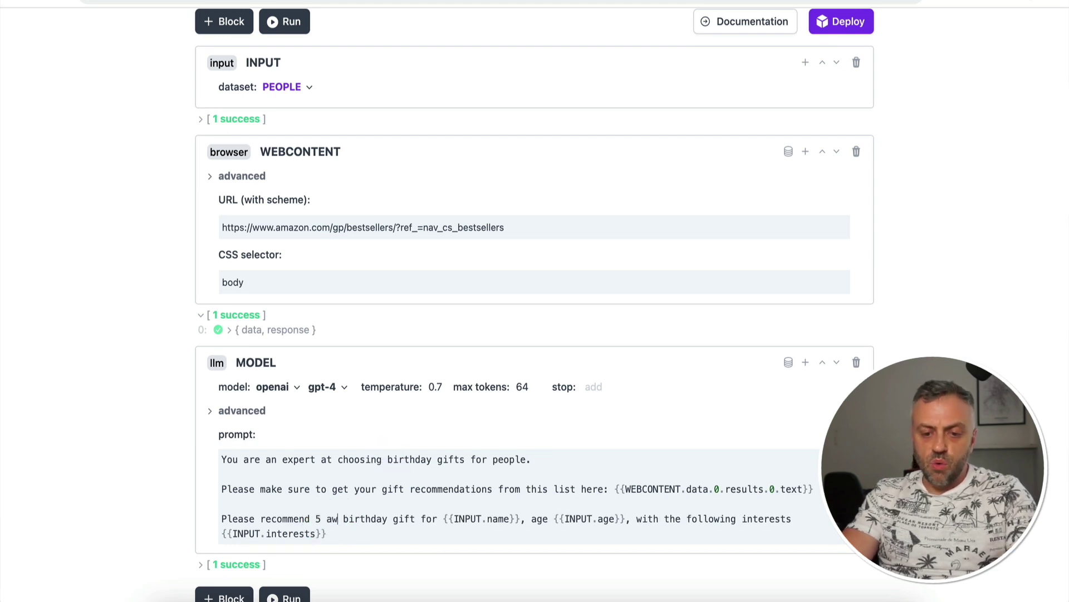
type("me")
key("alt+Right")
key("alt+Right")
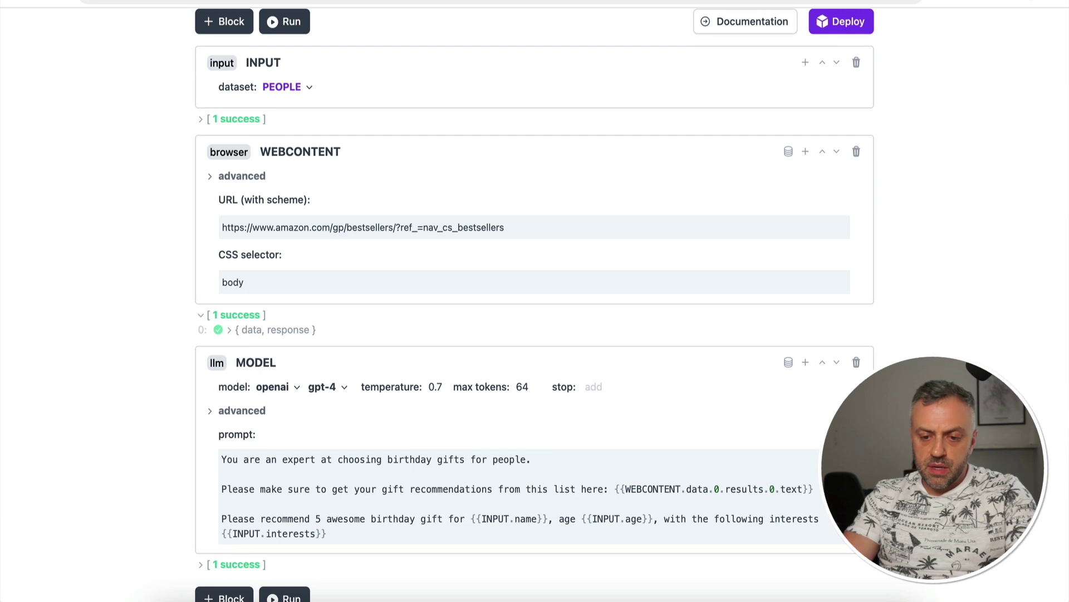
type("s")
left_click(453, 547)
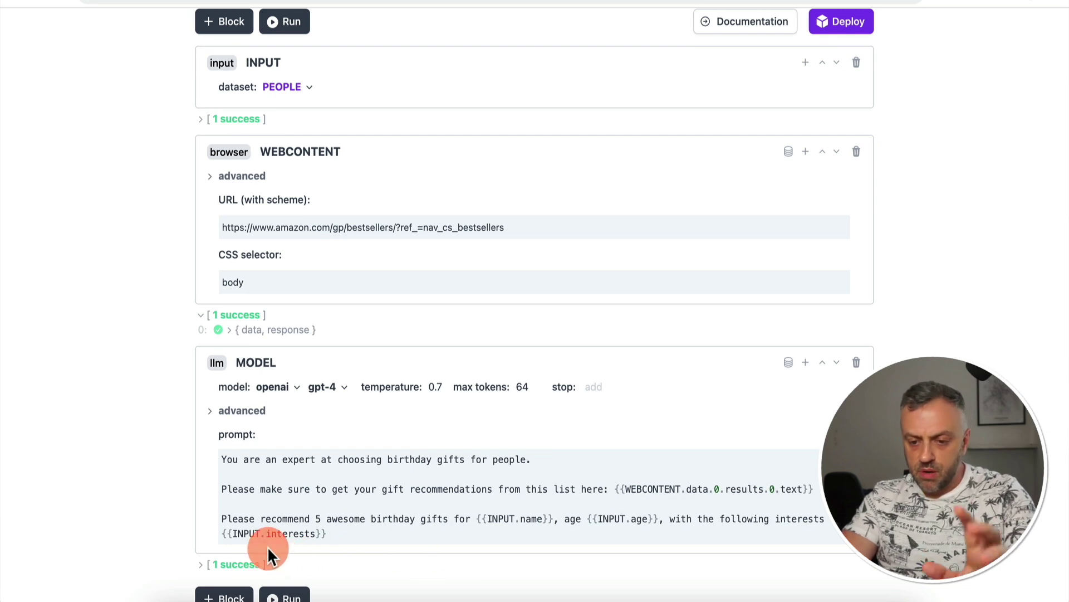
- Set the model block's max tokens to 2048
scroll(123, 507, "down", 1)
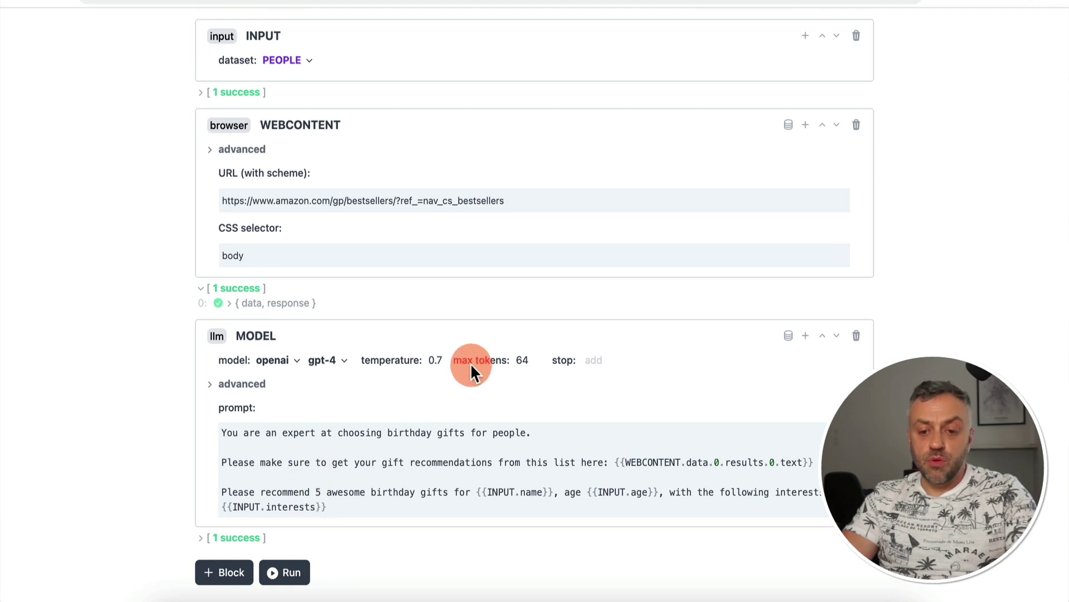
left_click(517, 361)
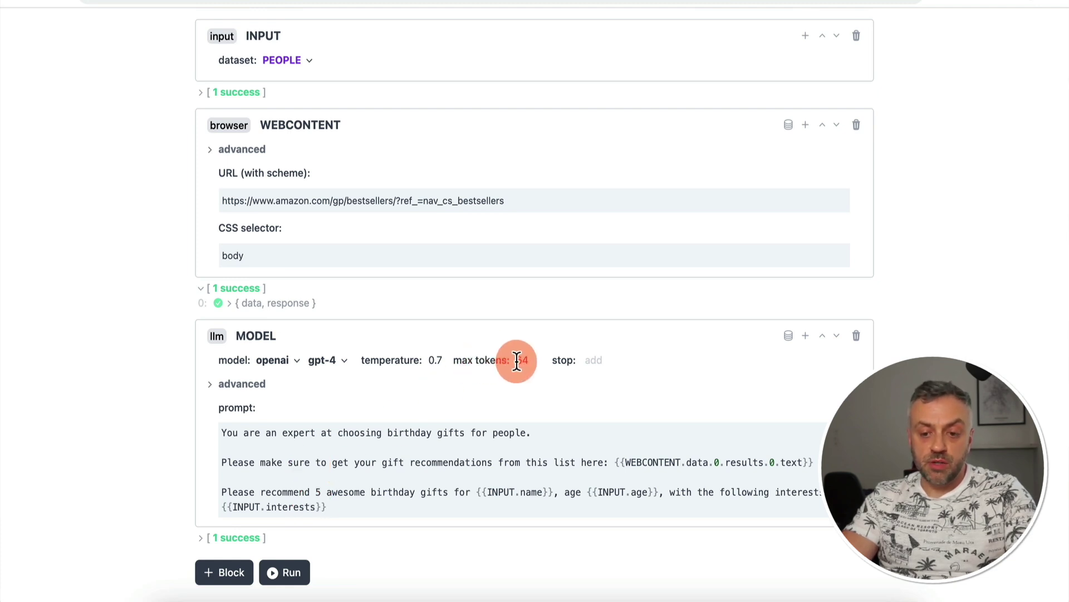
type("2000")
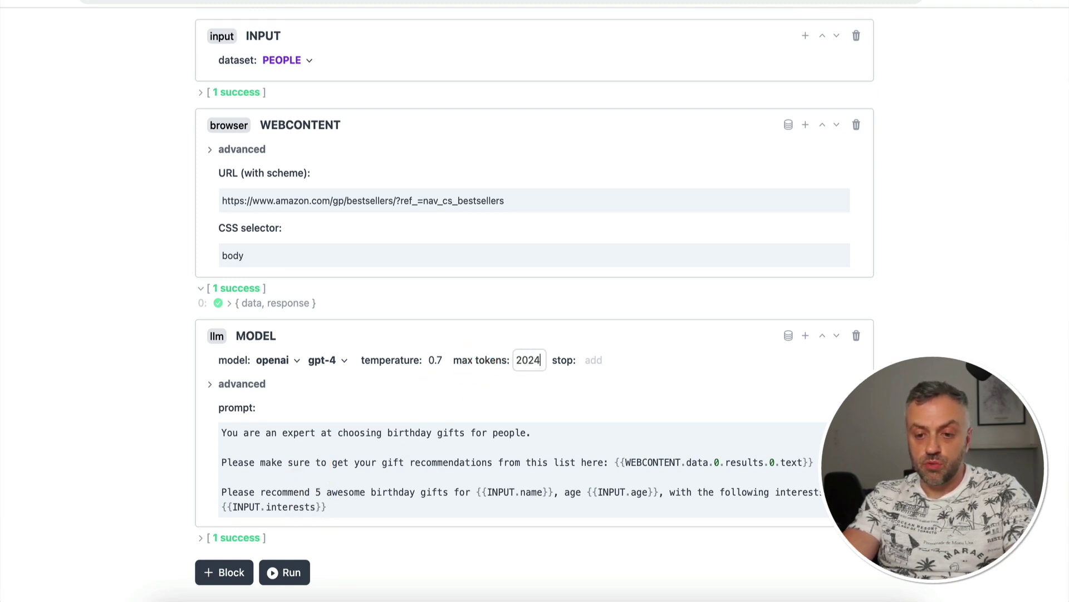
key("BackSpace")
key("BackSpace")
type("48")
left_click(150, 465)
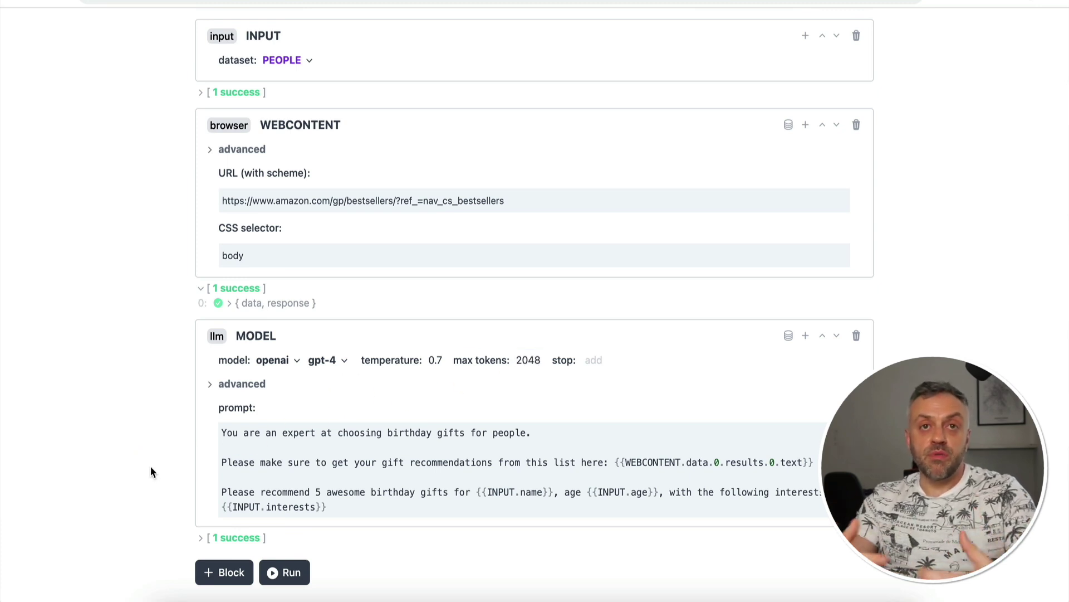
- Run the app and expand the model block's result down to the prompt and completion texts
left_click(283, 572)
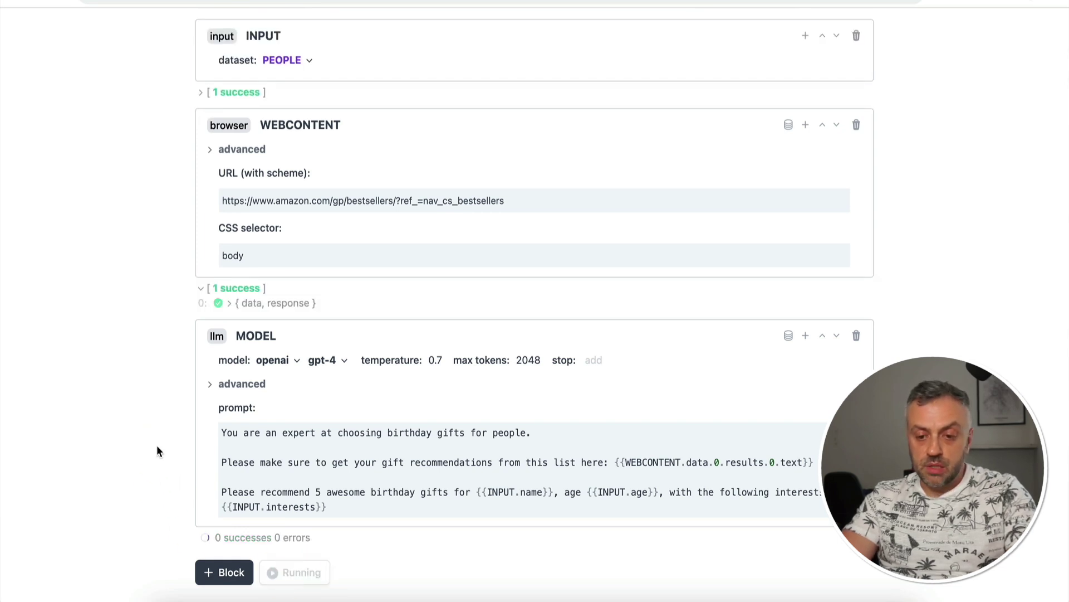
left_click(204, 538)
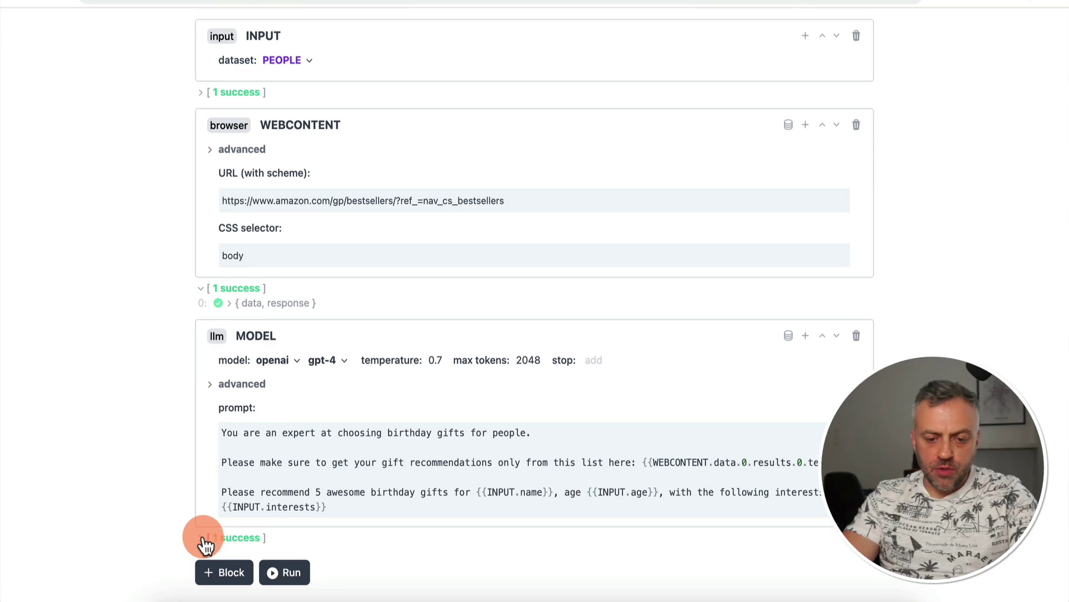
scroll(212, 543, "down", 1)
left_click(229, 538)
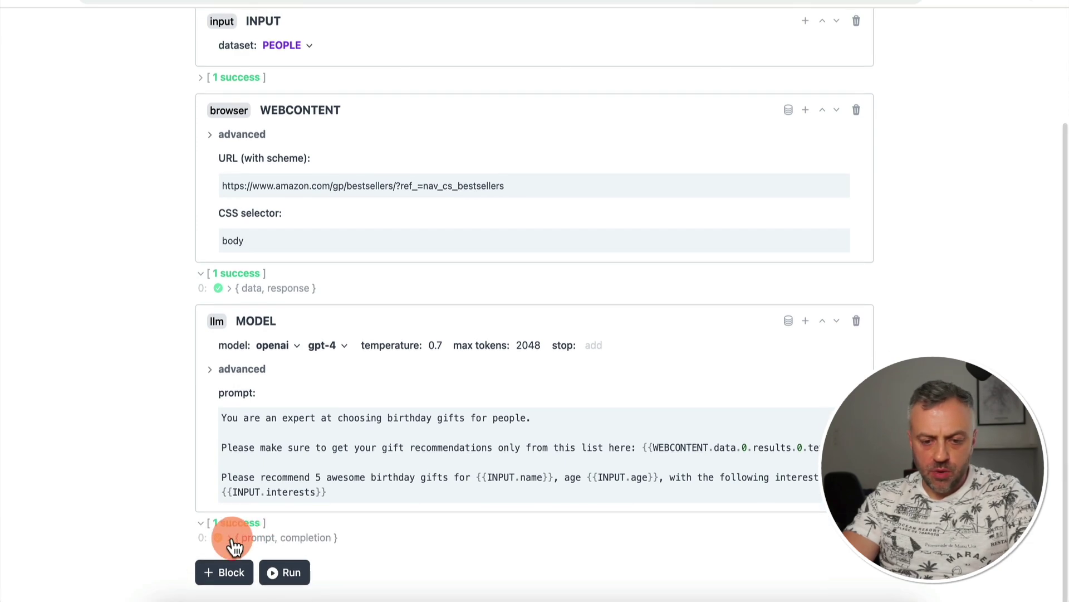
scroll(229, 539, "down", 8)
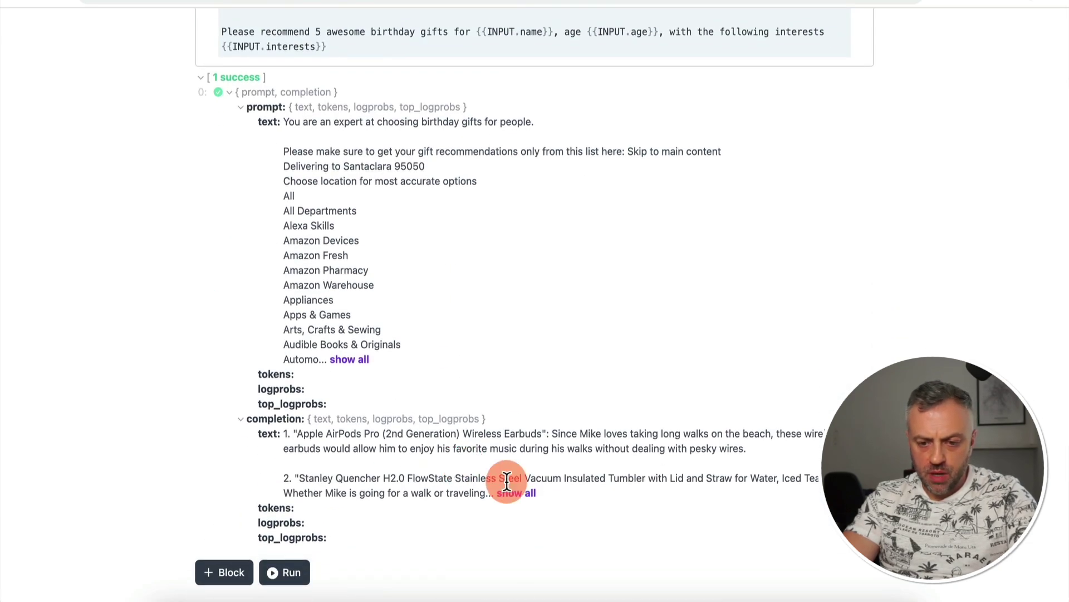
- Show the full completion and prompt texts and search them for the recommended Apple AirPods Pro
left_click(516, 497)
scroll(330, 463, "down", 3)
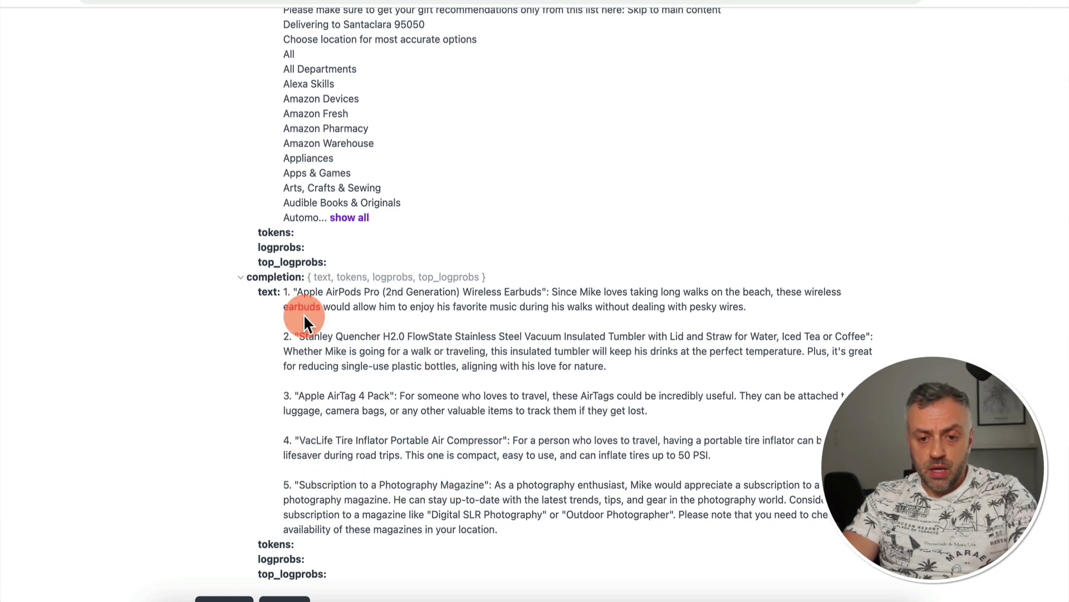
left_click_drag(297, 292, 379, 291)
left_click(349, 217)
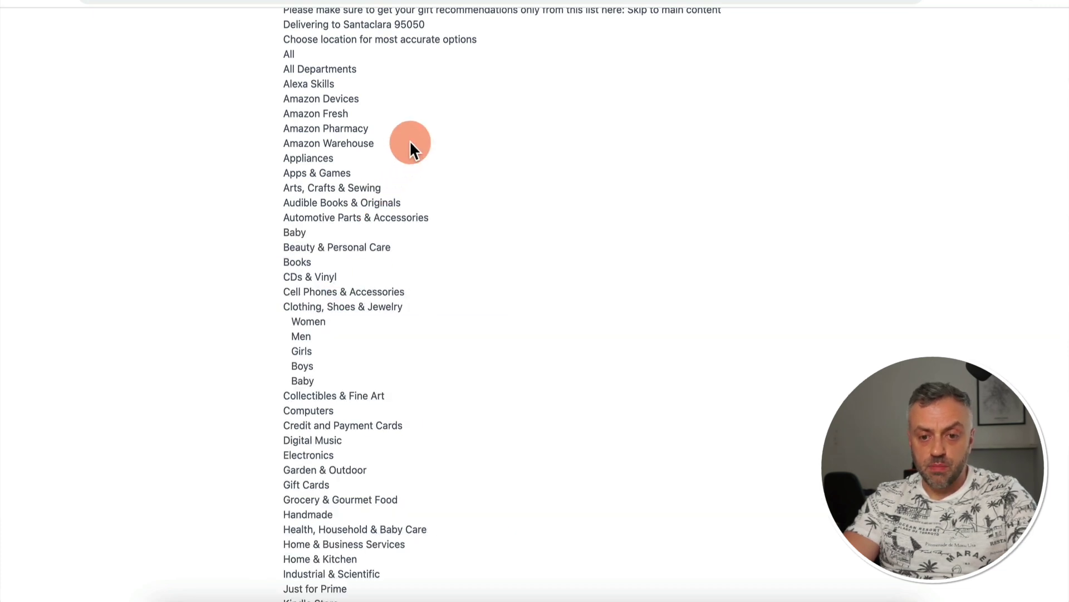
key("super+f")
key("Escape")
scroll(349, 315, "down", 20)
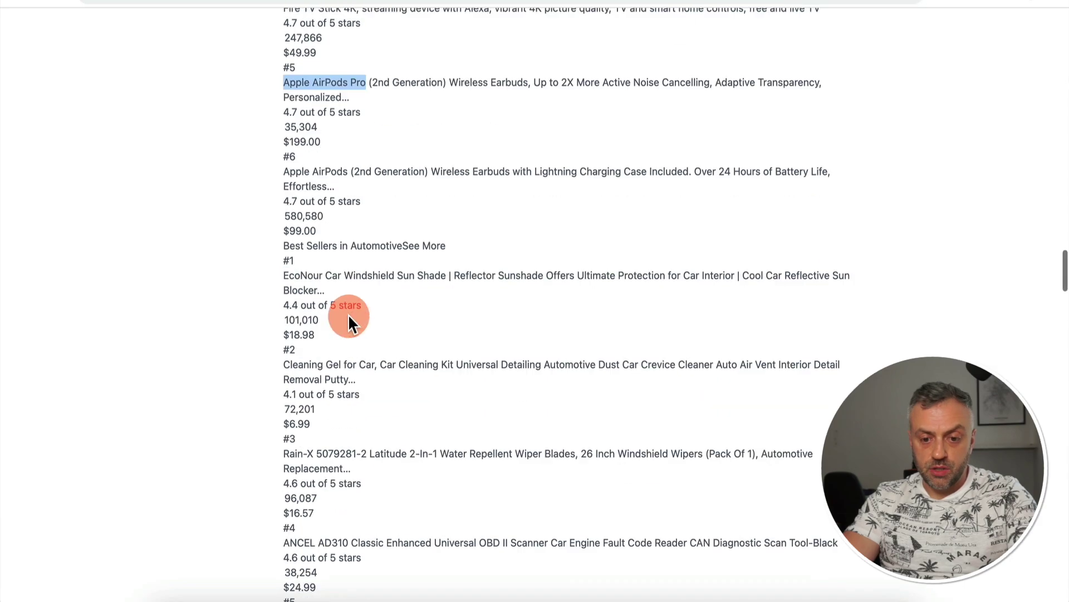
- Search the prompt's scraped best sellers for the recommended "Stanley Quencher" tumbler
scroll(349, 317, "down", 15)
left_click_drag(299, 300, 372, 300)
key("super+c")
scroll(368, 301, "up", 10)
left_click(449, 162)
key("super+f")
key("super+v")
key("Return")
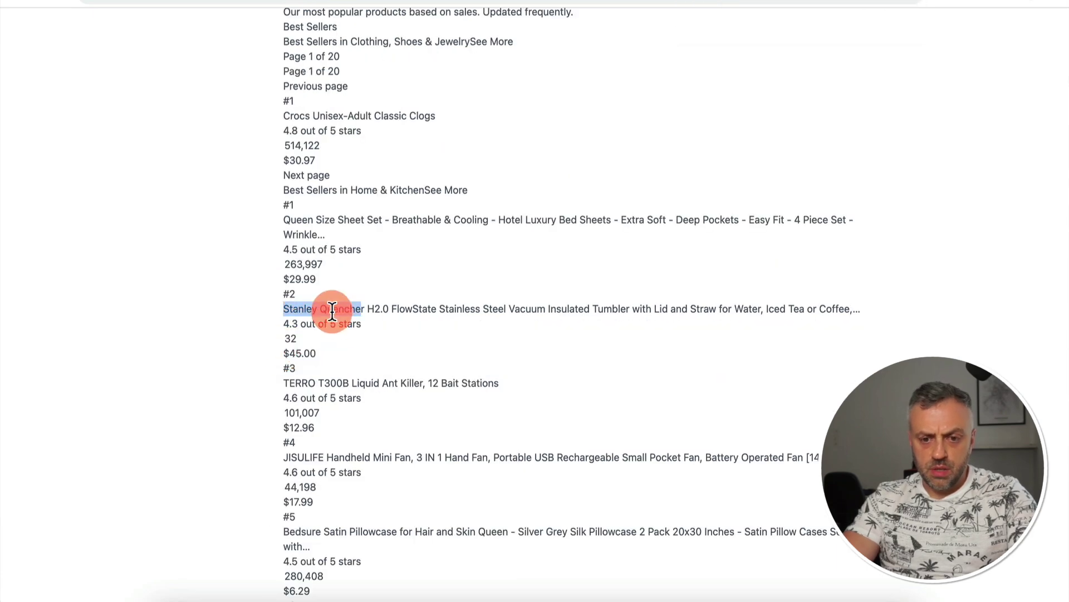
key("Escape")
- Search the prompt's scraped best sellers for "Inflator" from the fourth recommendation
scroll(331, 310, "down", 5)
scroll(332, 311, "down", 10)
left_click_drag(336, 403, 356, 402)
key("super+c")
scroll(402, 279, "up", 10)
key("super+f")
key("super+v")
key("Escape")
scroll(353, 305, "down", 10)
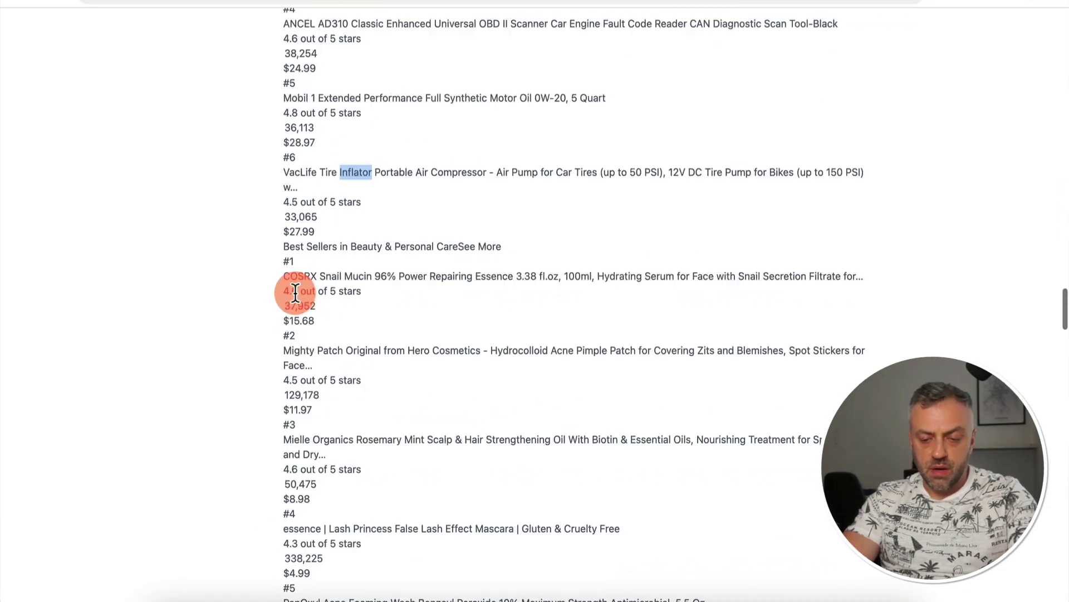
- Search the result text for "Photography Magazine" from the fifth recommendation
scroll(295, 293, "down", 2)
left_click_drag(380, 445, 482, 445)
scroll(482, 445, "up", 15)
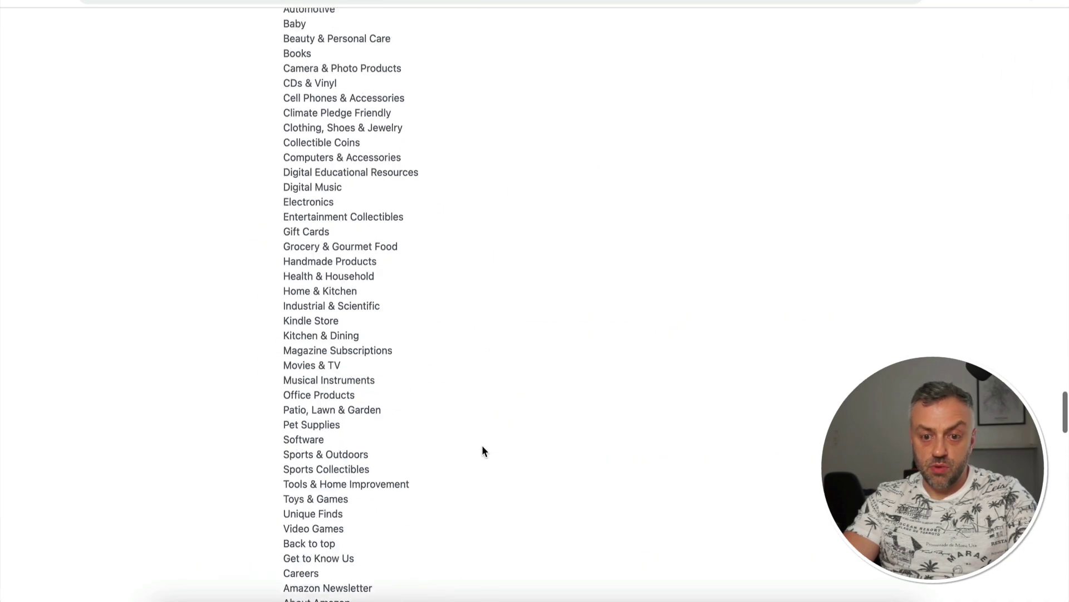
key("super+f")
key("Return")
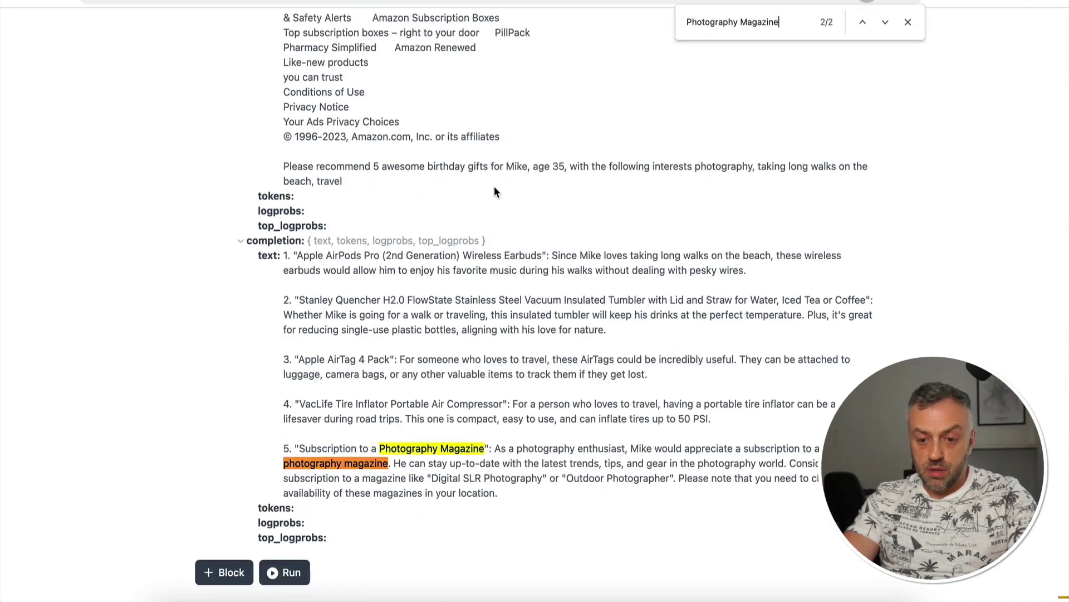
key("Escape")
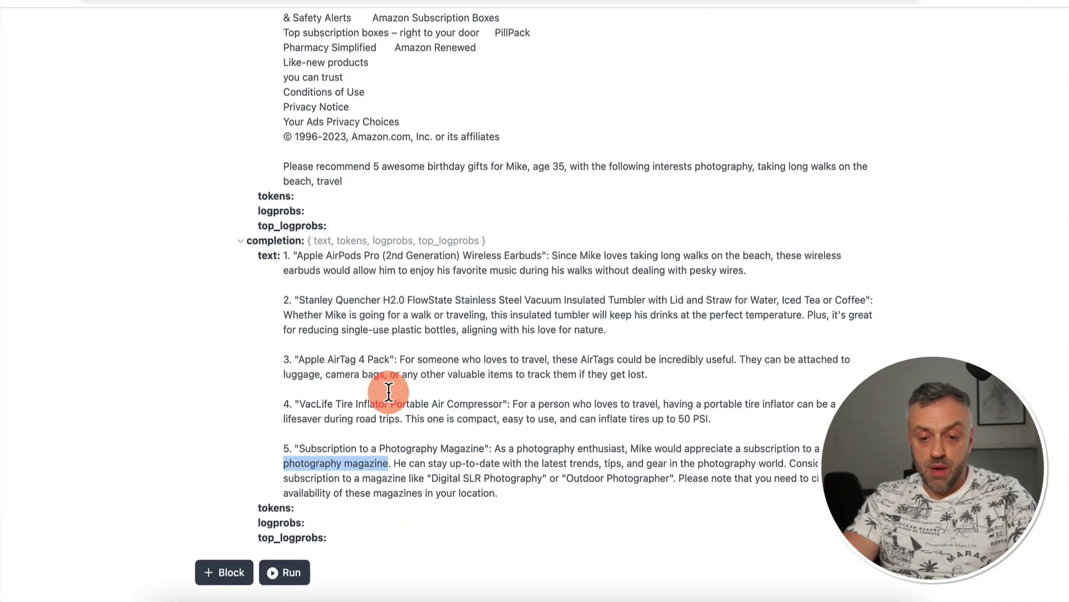
left_click(402, 458)
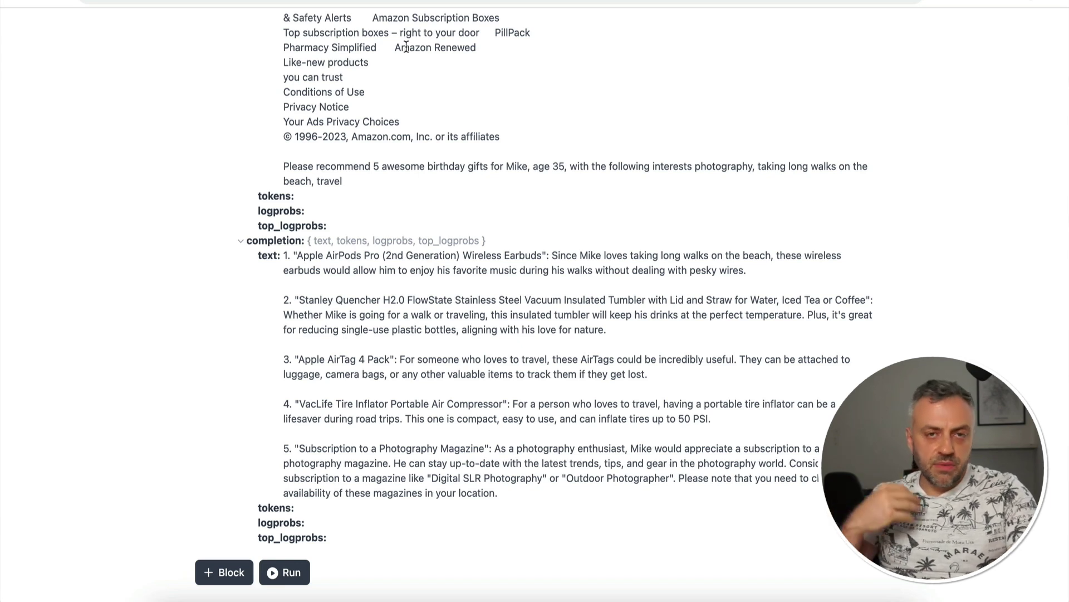
left_click(422, 185)
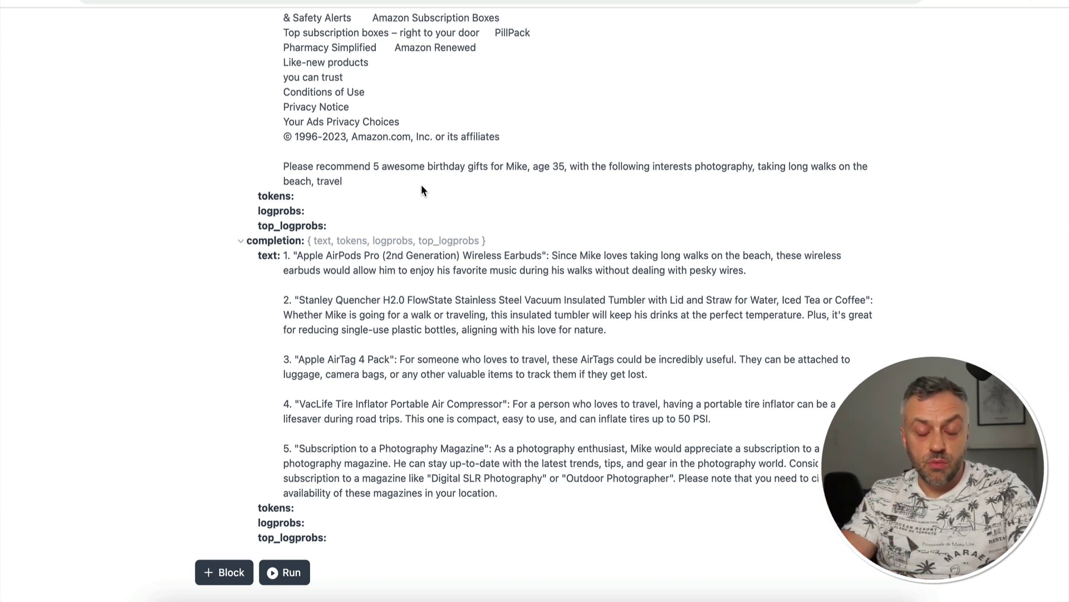
- Look over the block types that can be added after the WEBCONTENT browser block
scroll(421, 185, "up", 20)
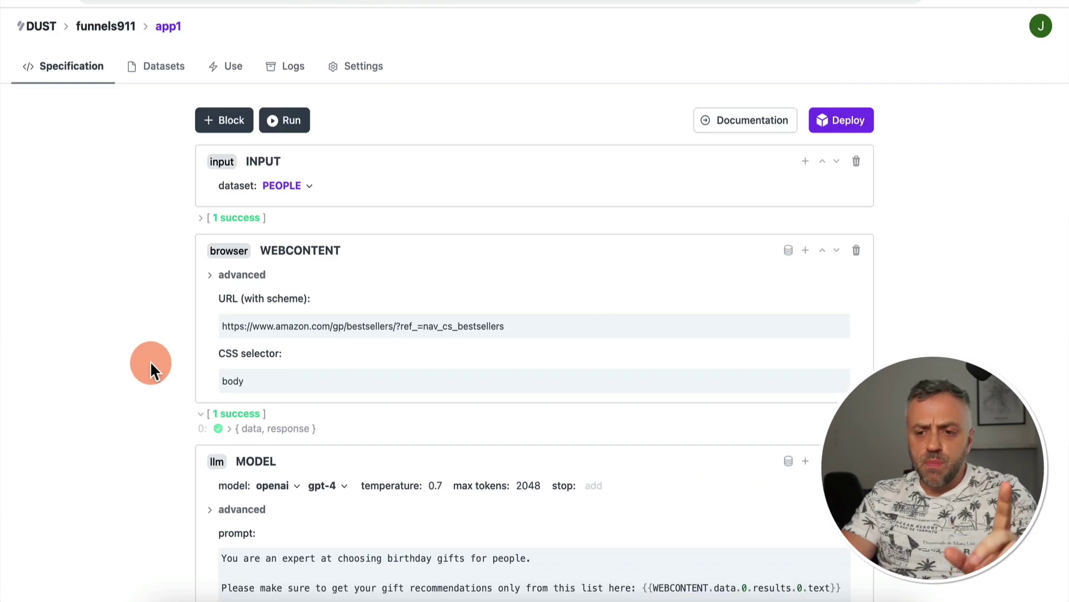
left_click(805, 251)
scroll(641, 553, "down", 1)
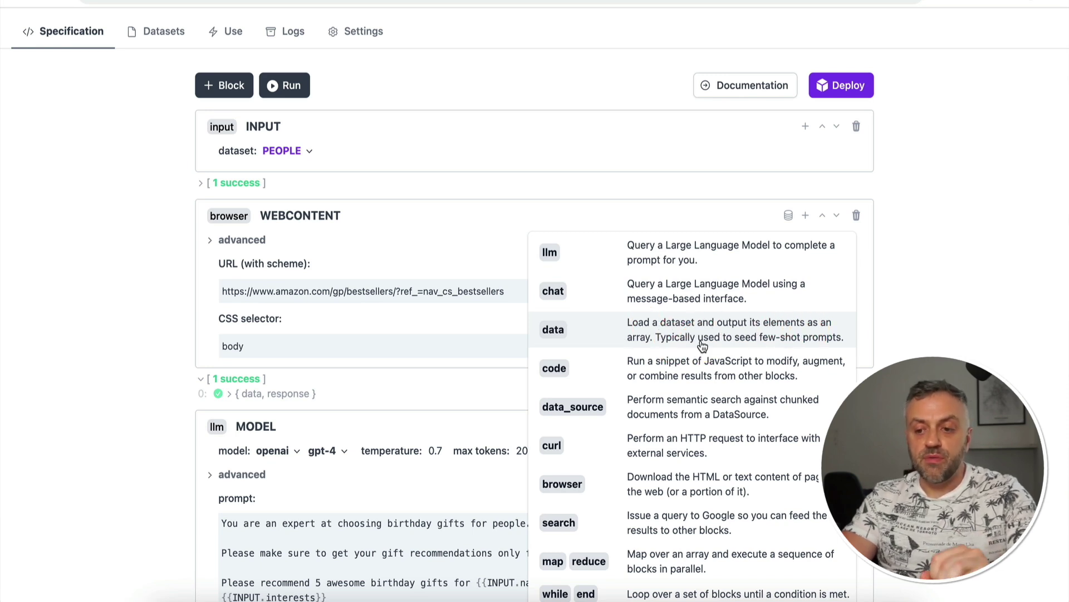
left_click(933, 295)
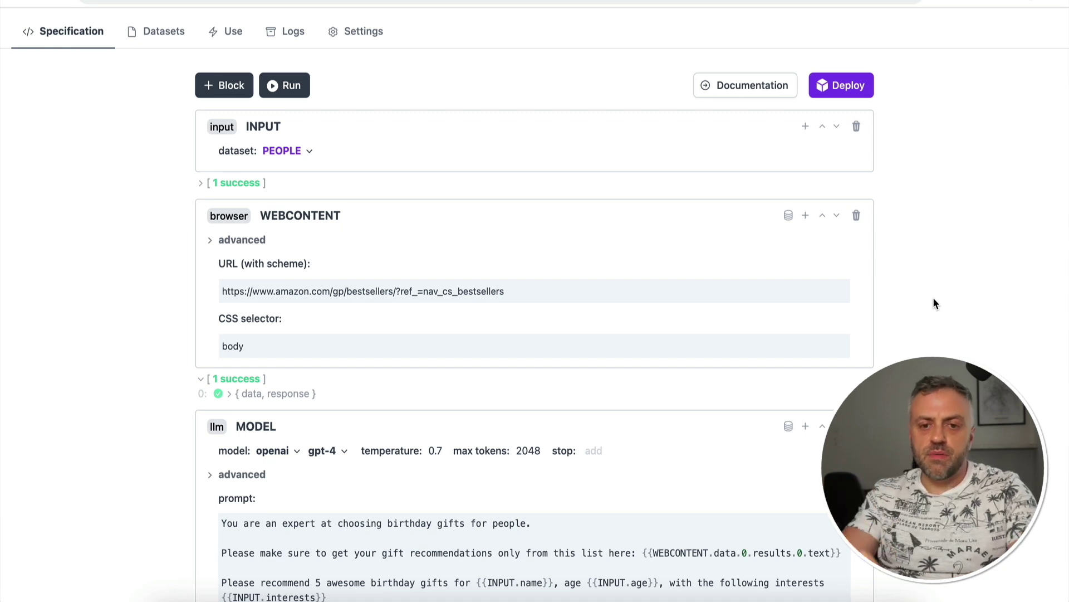
scroll(933, 303, "up", 2)
left_click(296, 81)
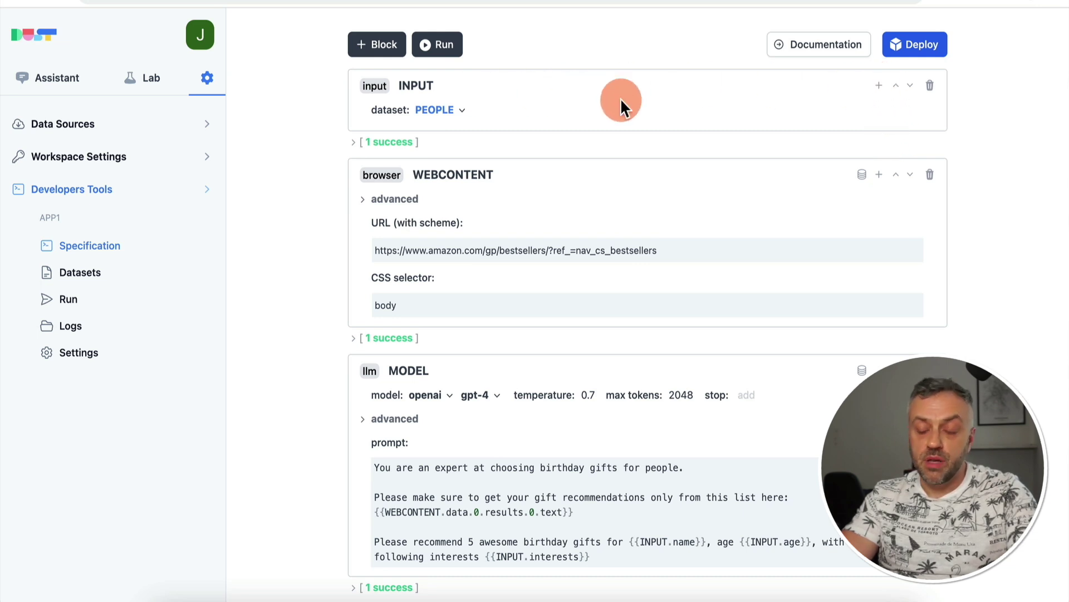
- Add a data block after the INPUT block and start a new dataset for it named EXAMPLES
left_click(878, 88)
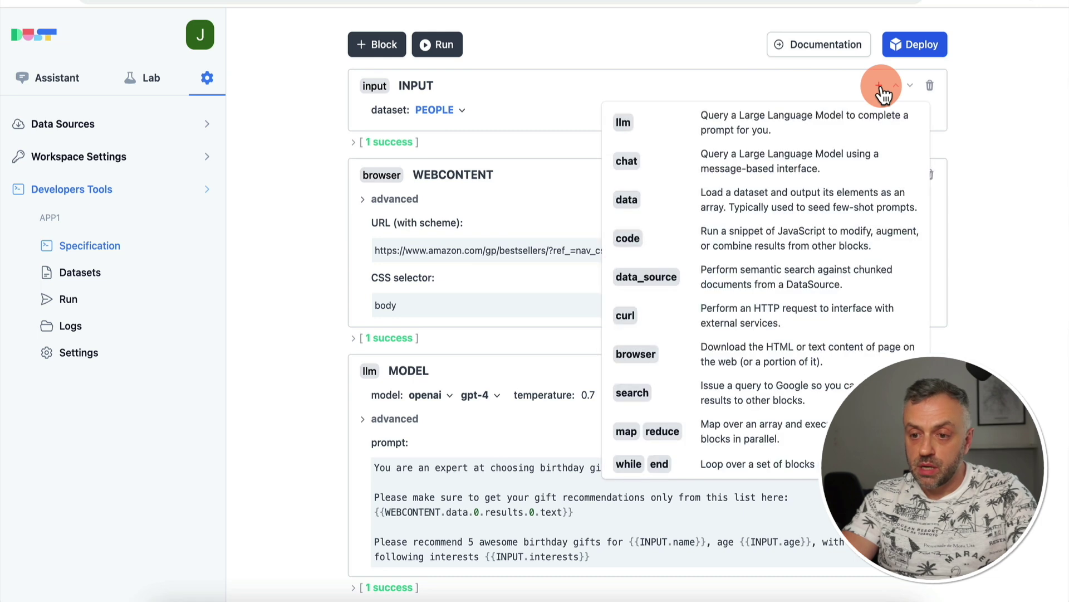
left_click(724, 209)
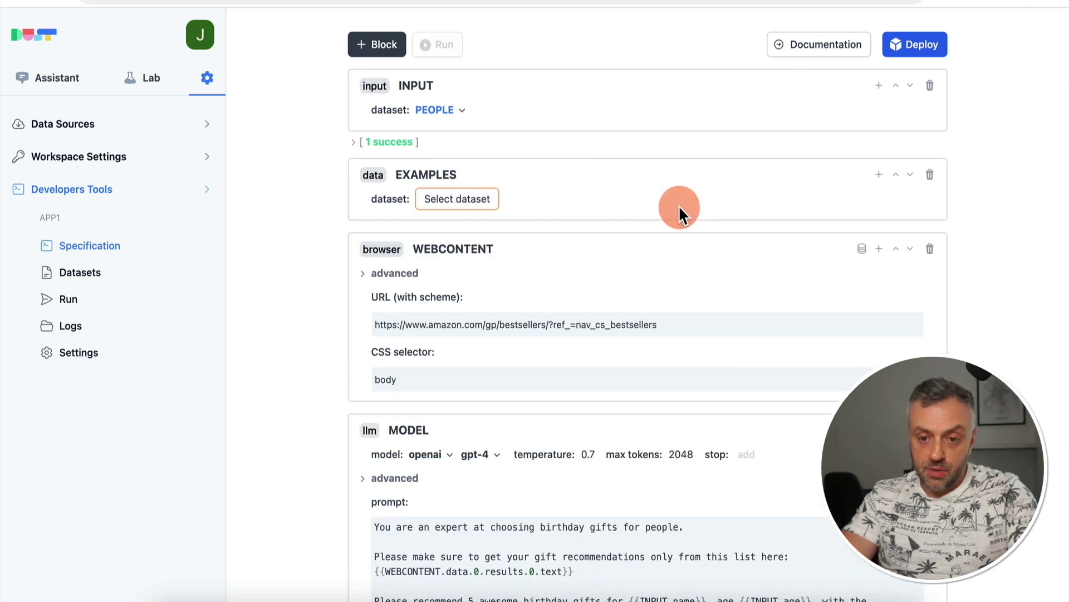
left_click(472, 203)
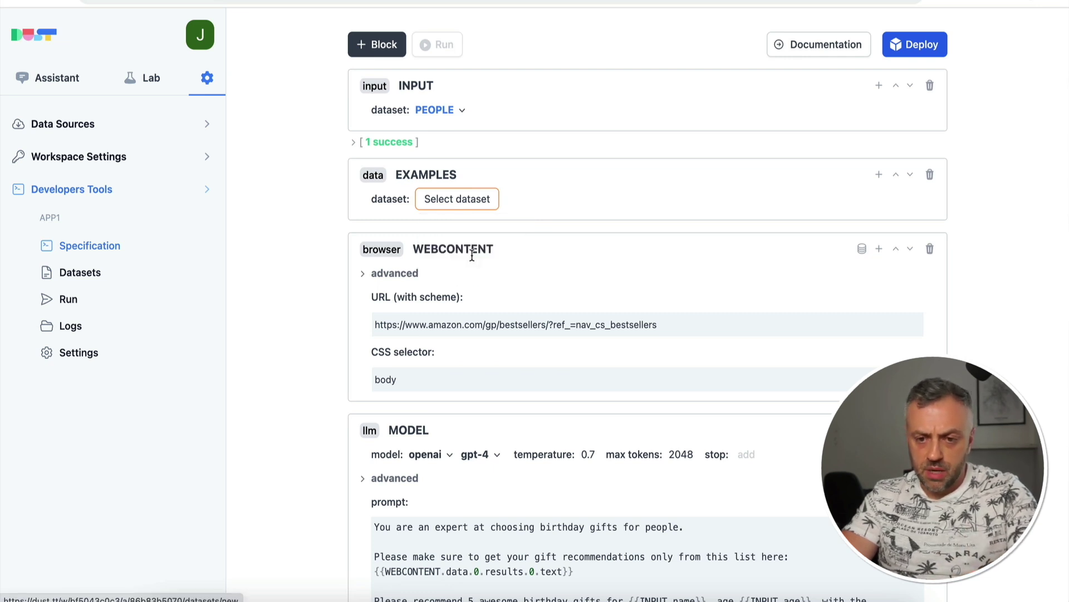
left_click(421, 64)
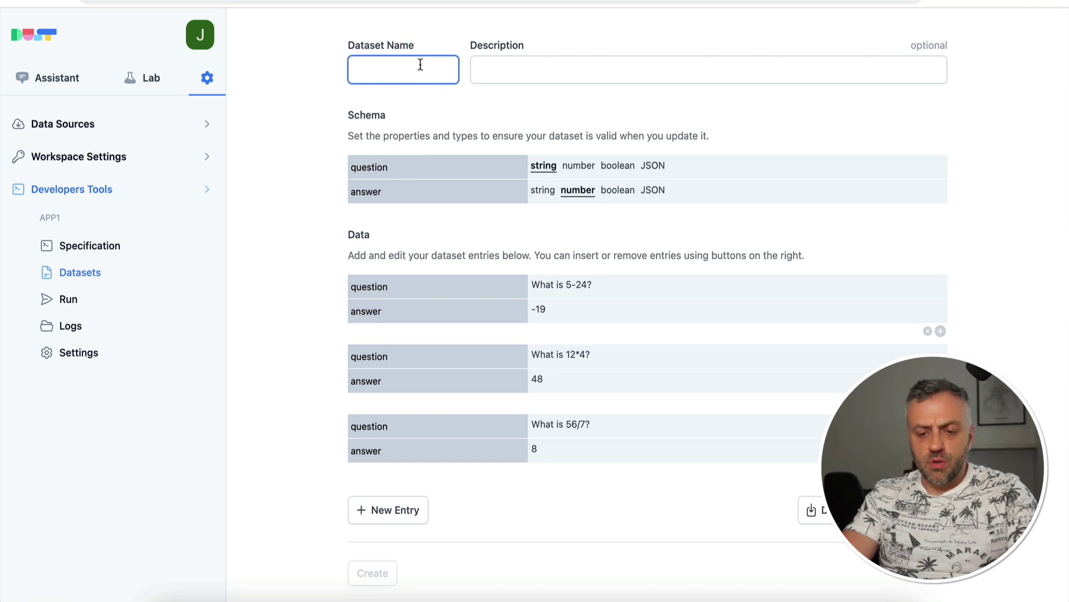
type("EXAMPLES")
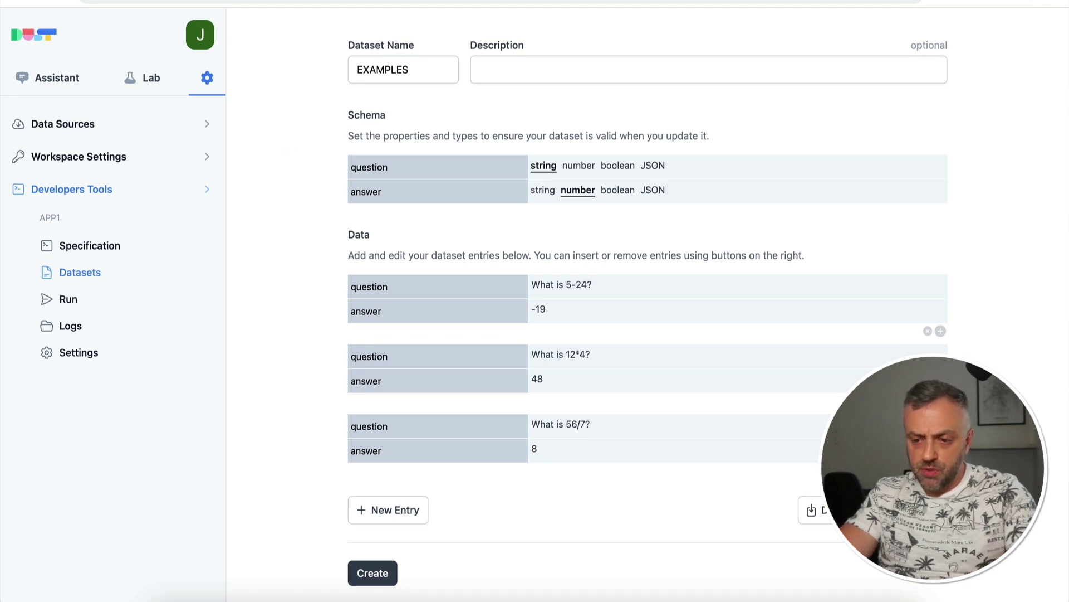
- Remove the third sample entry and rename the two schema properties to name and age
left_click(927, 470)
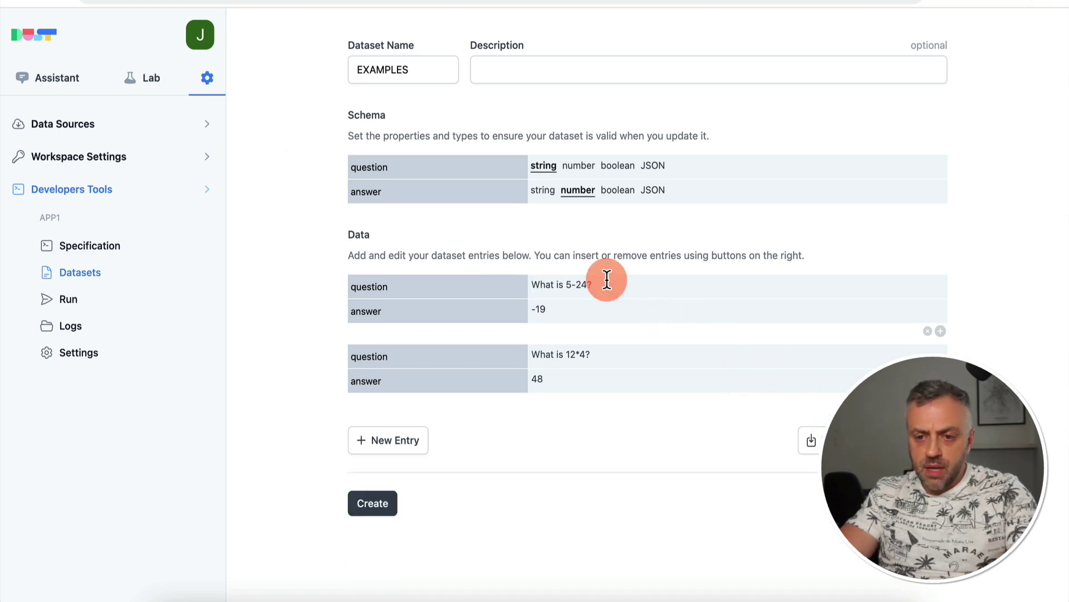
double_click(375, 166)
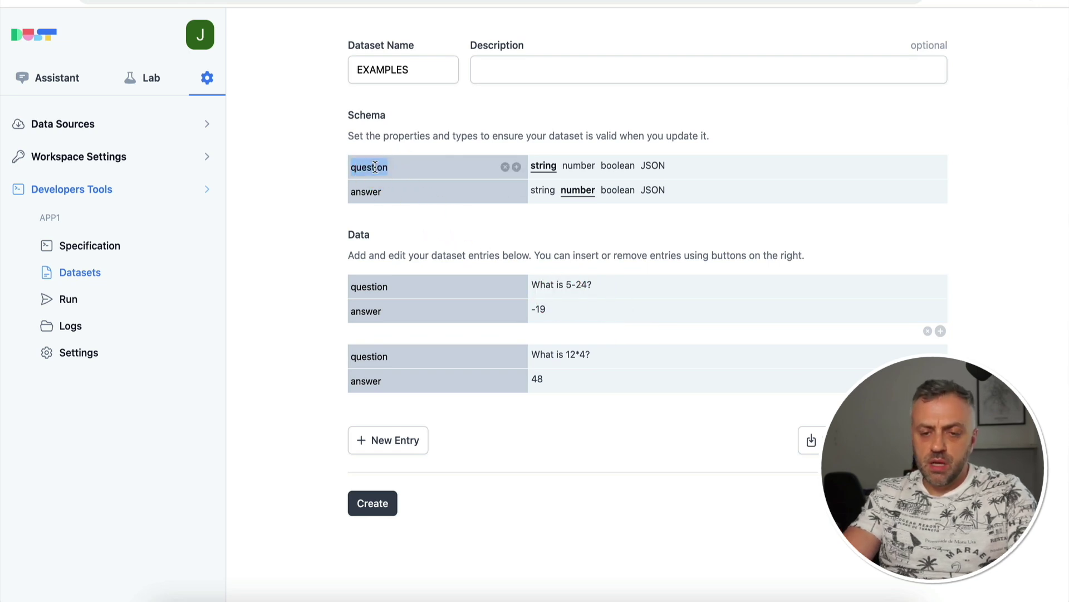
type("name")
double_click(370, 189)
type("age")
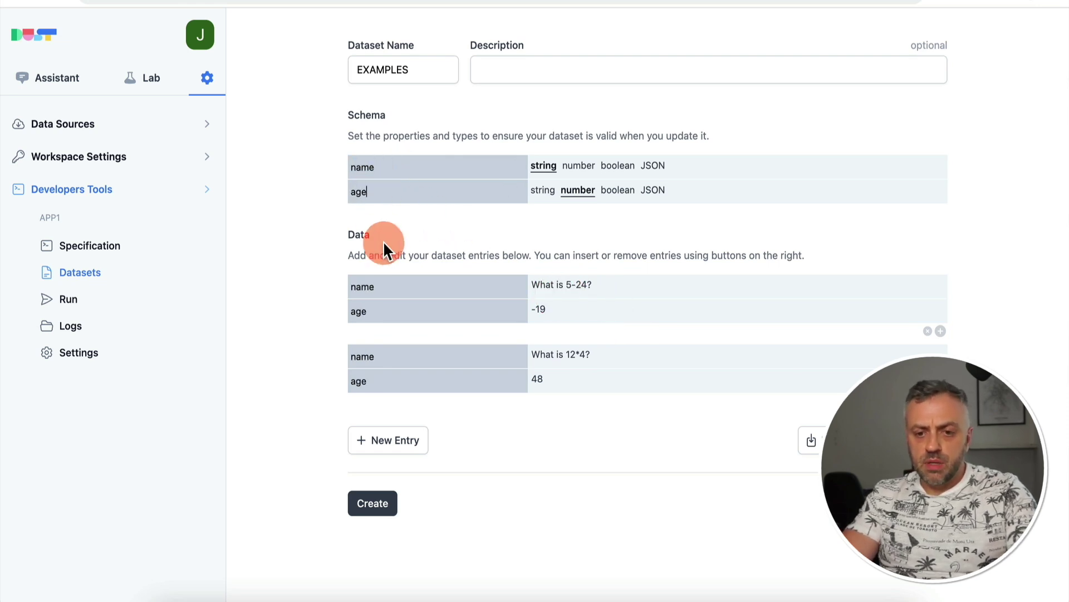
- Add the string properties interests and recommendations to the dataset schema below age
left_click(517, 192)
double_click(418, 215)
type("interests")
left_click(517, 216)
double_click(446, 239)
type("recommendations")
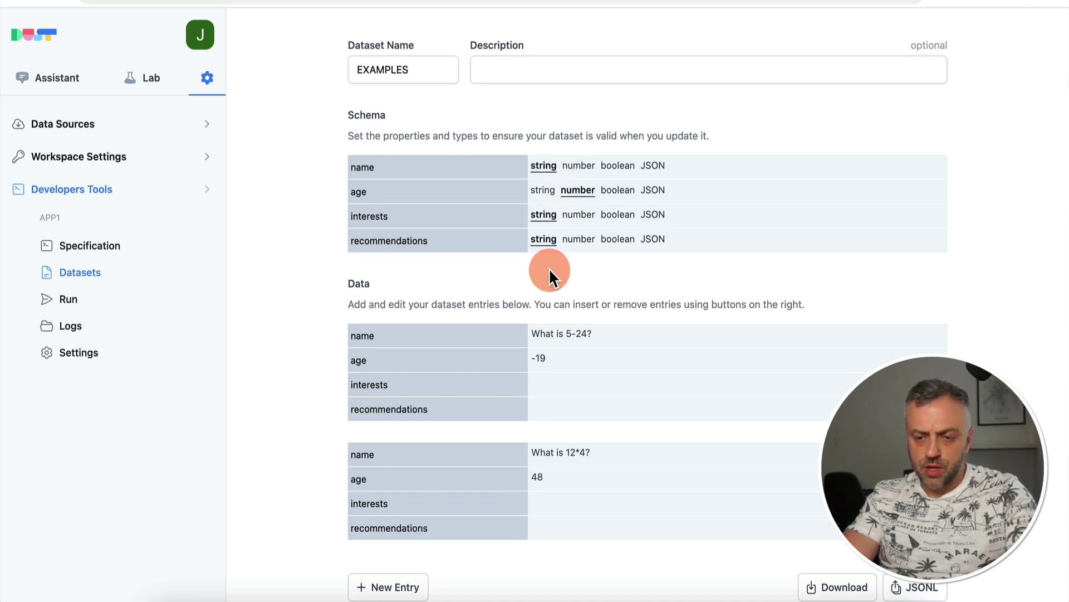
- Replace the first entry's sample values with a person's first name and age 35
left_click_drag(606, 334, 516, 334)
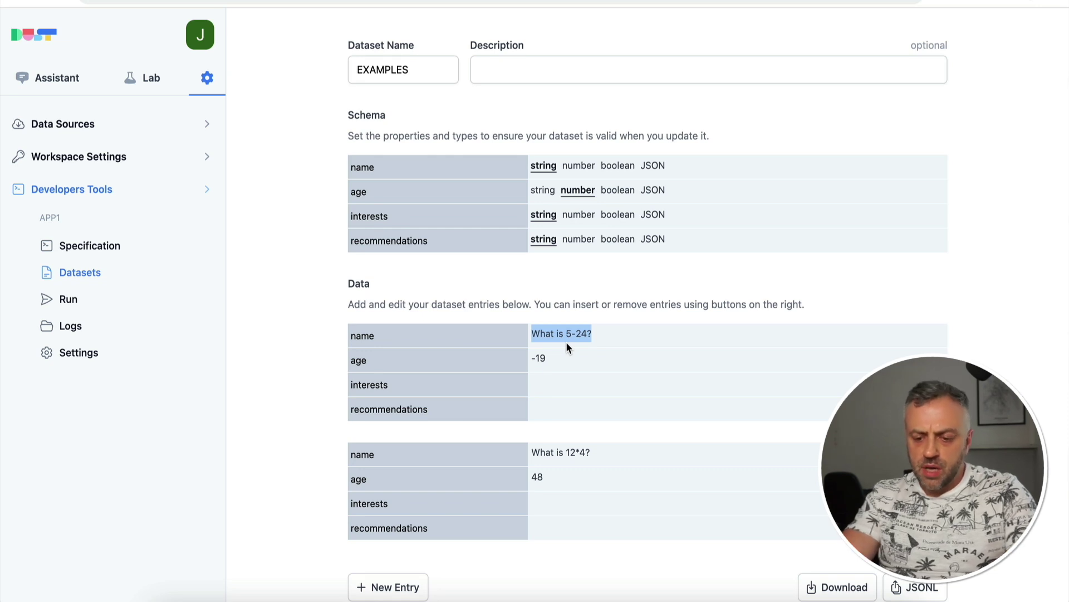
type("James")
key("Tab")
type("35")
- Enter "working out, videography, listening to music" as the first entry's interests
left_click(616, 384)
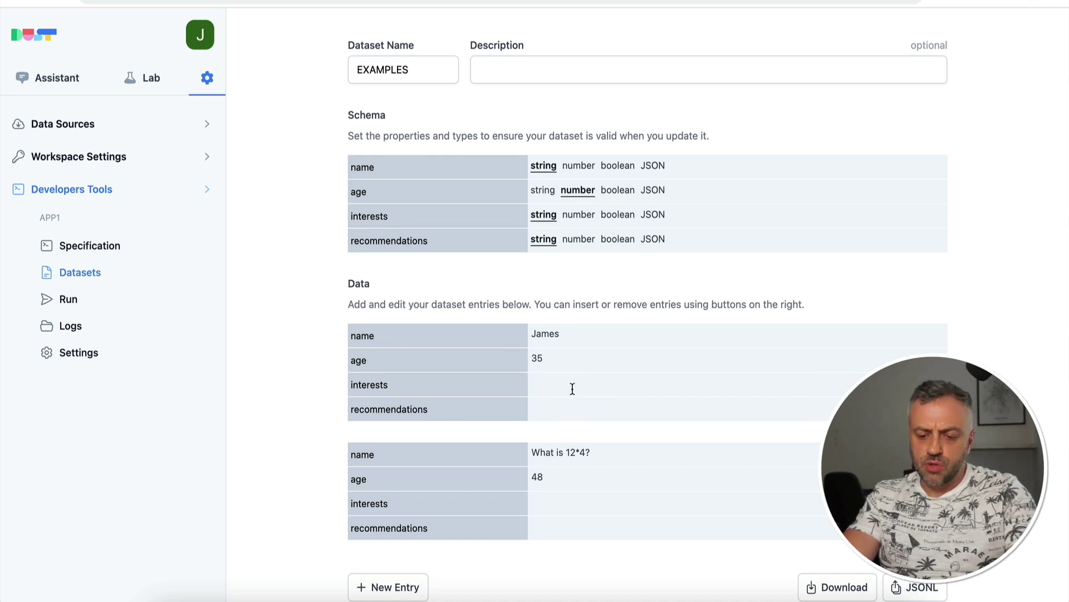
type("workng o")
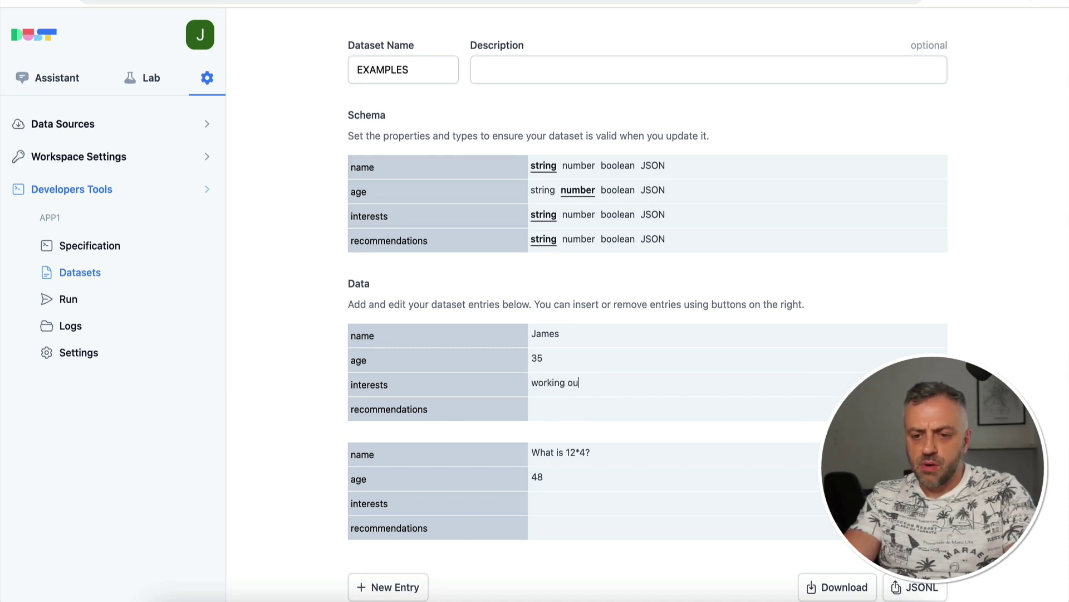
type("ut, long walks on t")
key("BackSpace")
key("BackSpace")
key("BackSpace")
key("BackSpace")
key("BackSpace")
key("BackSpace")
key("BackSpace")
key("BackSpace")
key("BackSpace")
key("BackSpace")
key("BackSpace")
key("BackSpace")
key("BackSpace")
key("BackSpace")
key("BackSpace")
type("phot")
type("ogra")
key("BackSpace")
key("BackSpace")
key("BackSpace")
key("BackSpace")
key("BackSpace")
key("BackSpace")
key("BackSpace")
key("BackSpace")
type("videography, listeni")
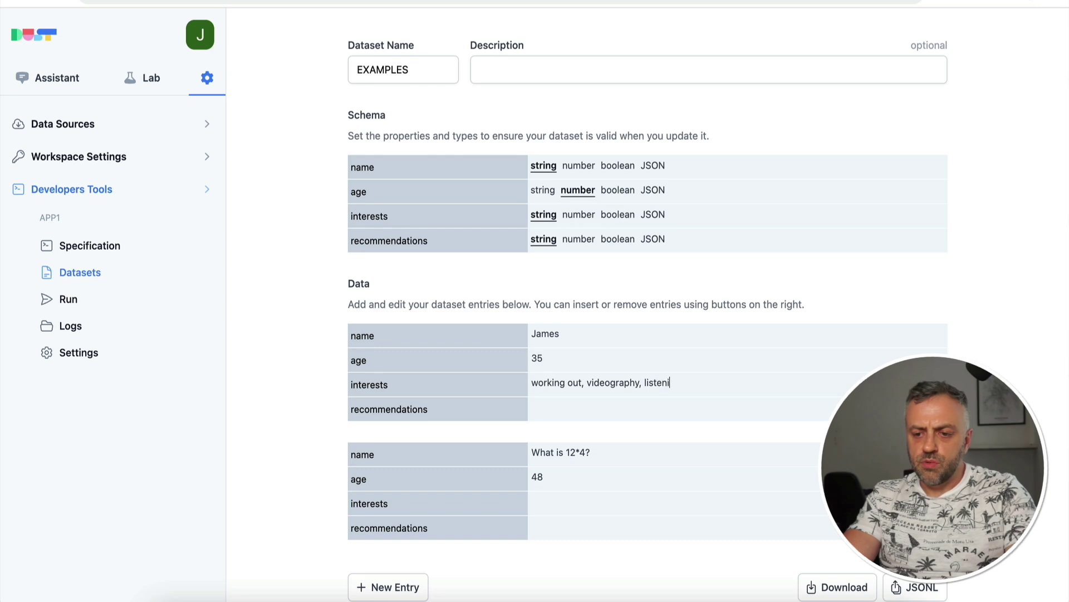
type("ng to music")
- Fill the second entry with a person's first name, age 25 and the interests "sightseeing, traveling, reading"
triple_click(557, 450)
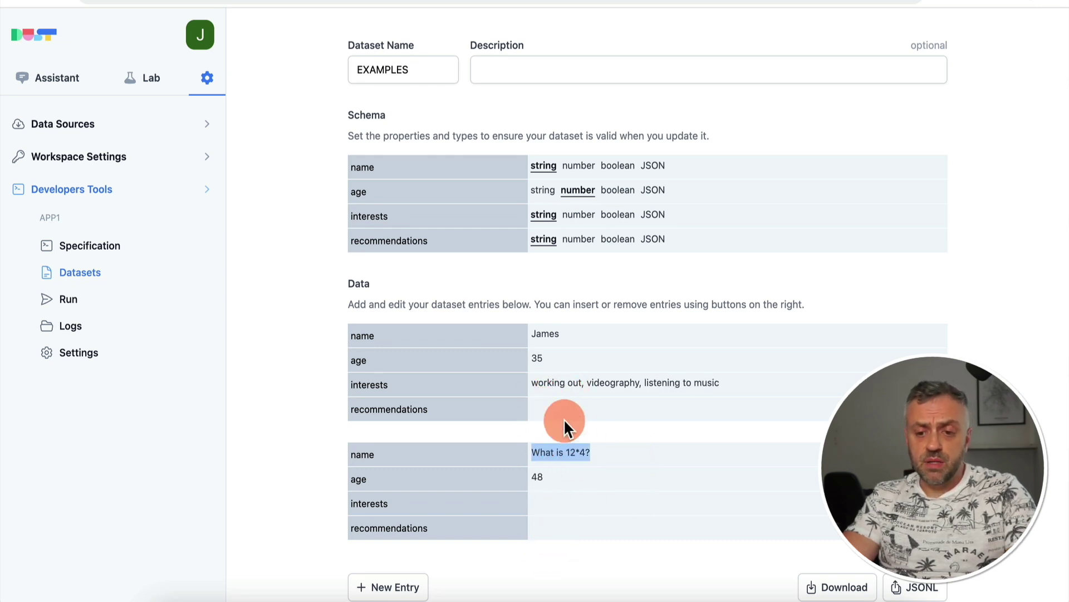
type("Jamie")
key("Tab")
type("25")
left_click(566, 504)
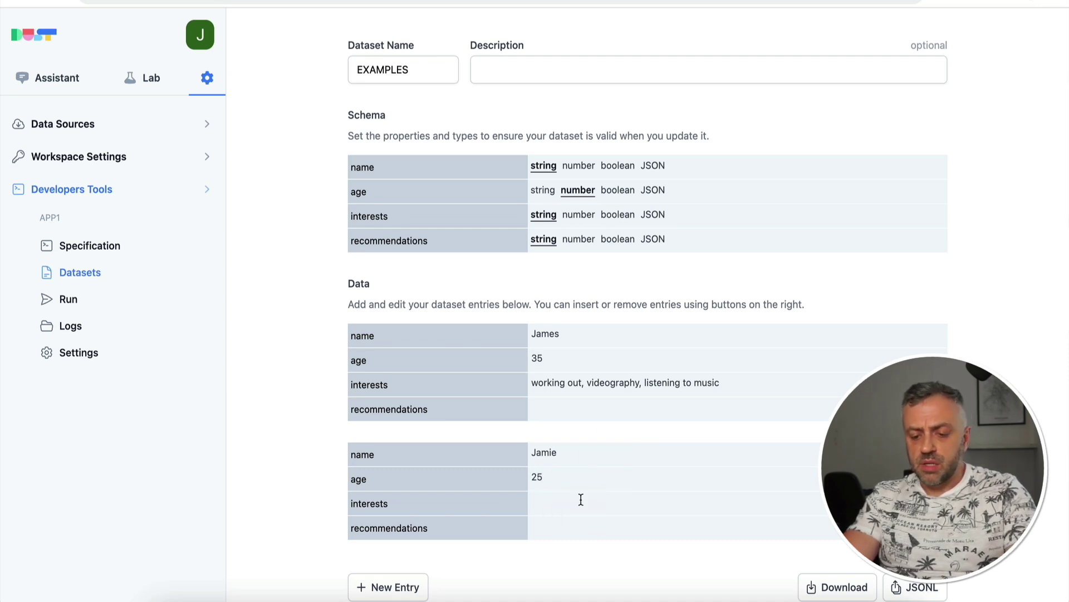
type("sightseeing, traveling, re")
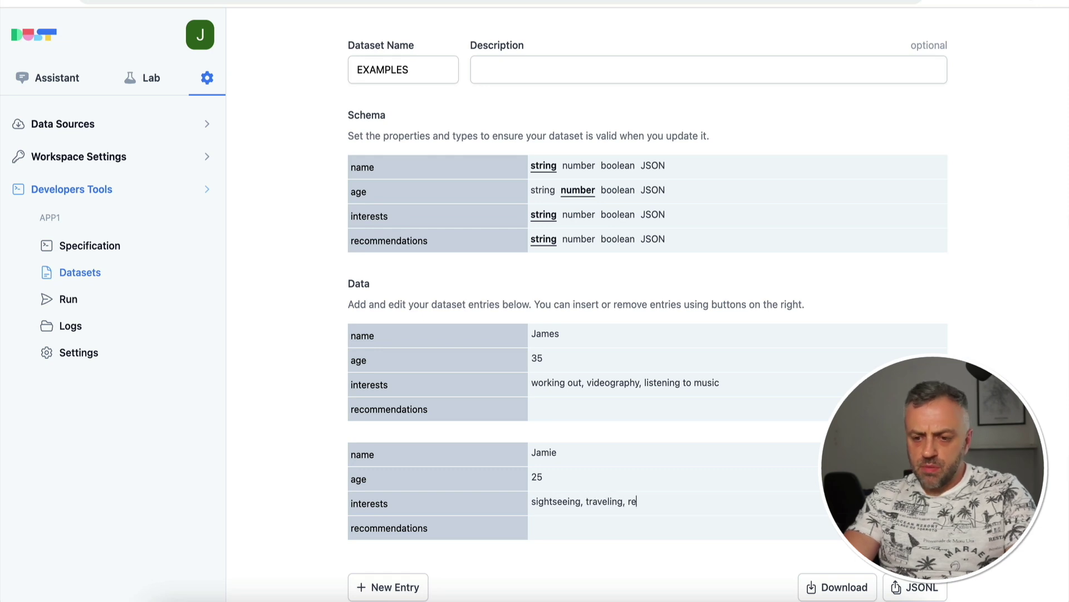
- Enter "airpods pro, sony A7S3, airpods max" as the first entry's recommendations, consulting the Amazon best sellers for gift ideas
left_click(571, 410)
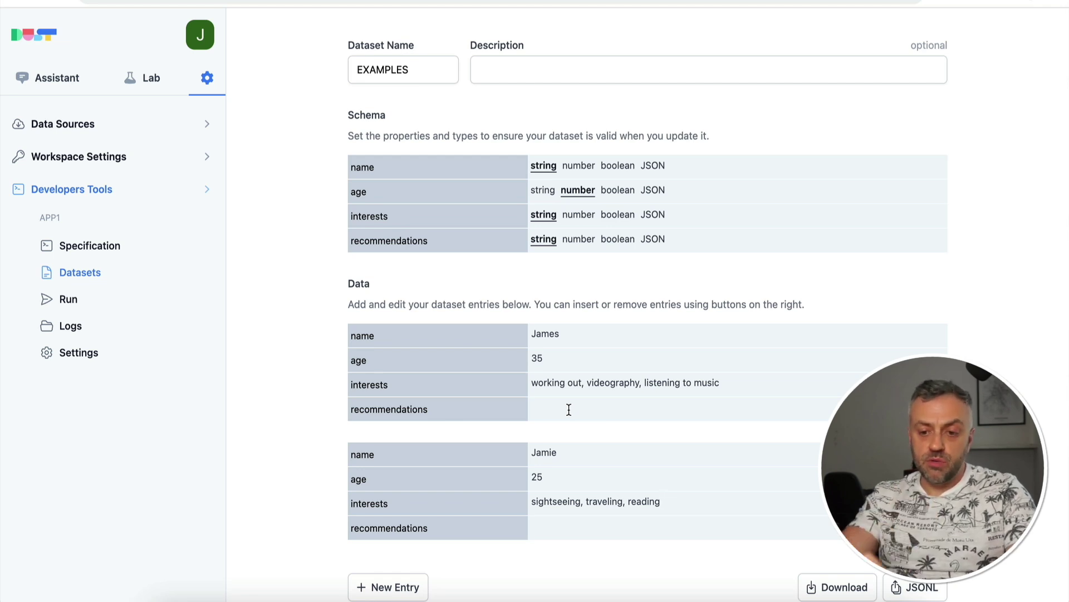
left_click(561, 382)
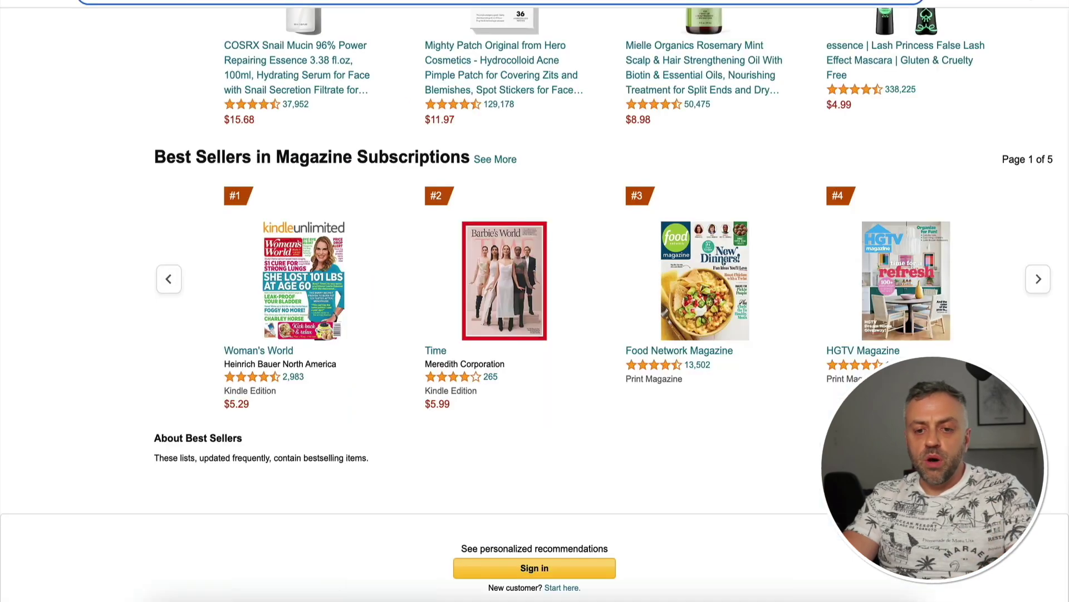
scroll(301, 156, "up", 15)
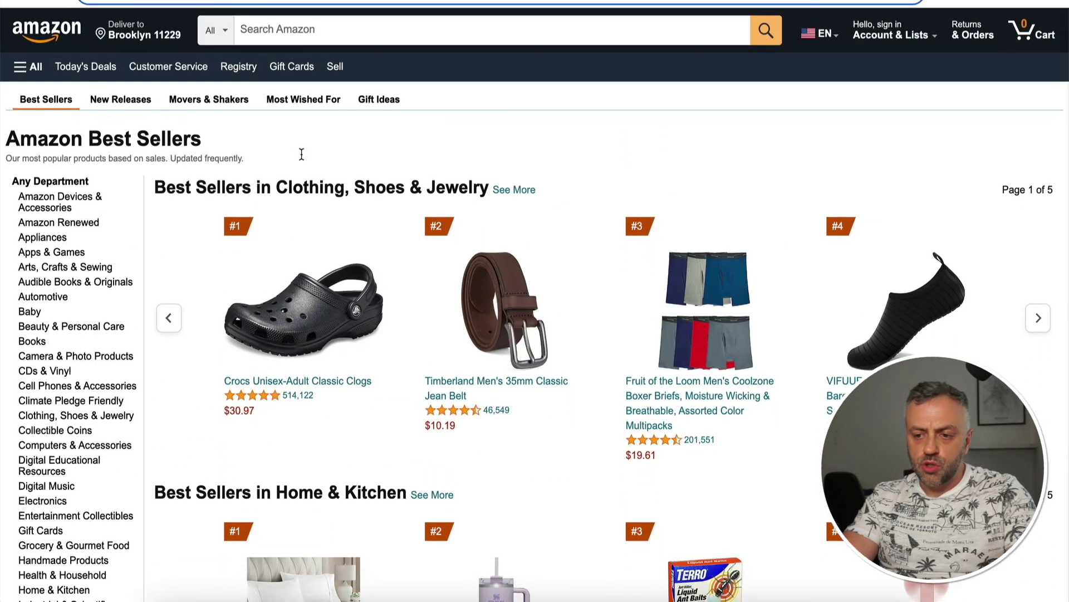
scroll(302, 155, "down", 10)
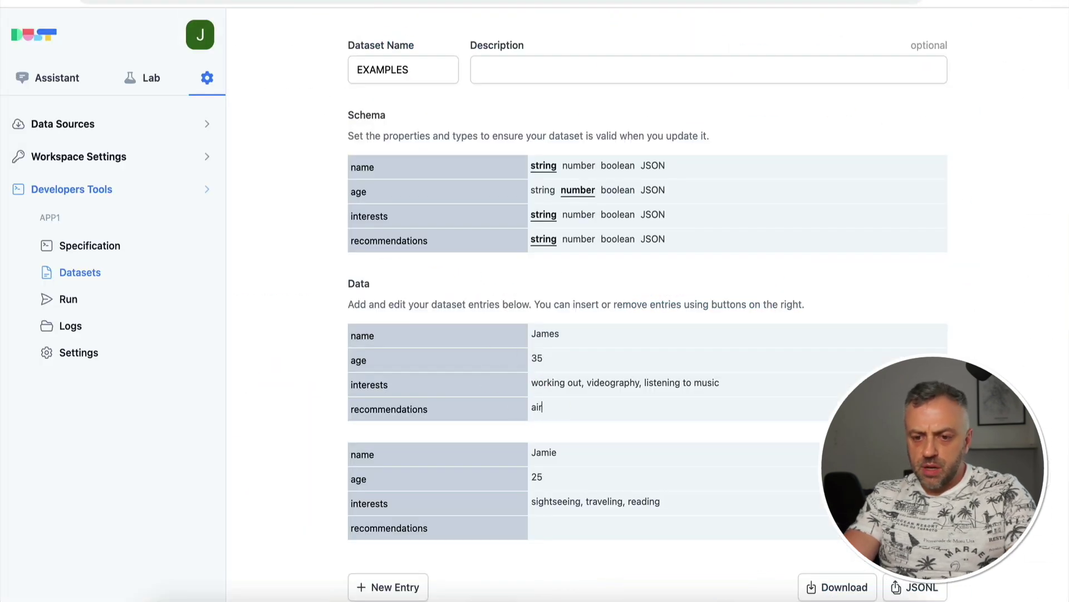
type("pods pro")
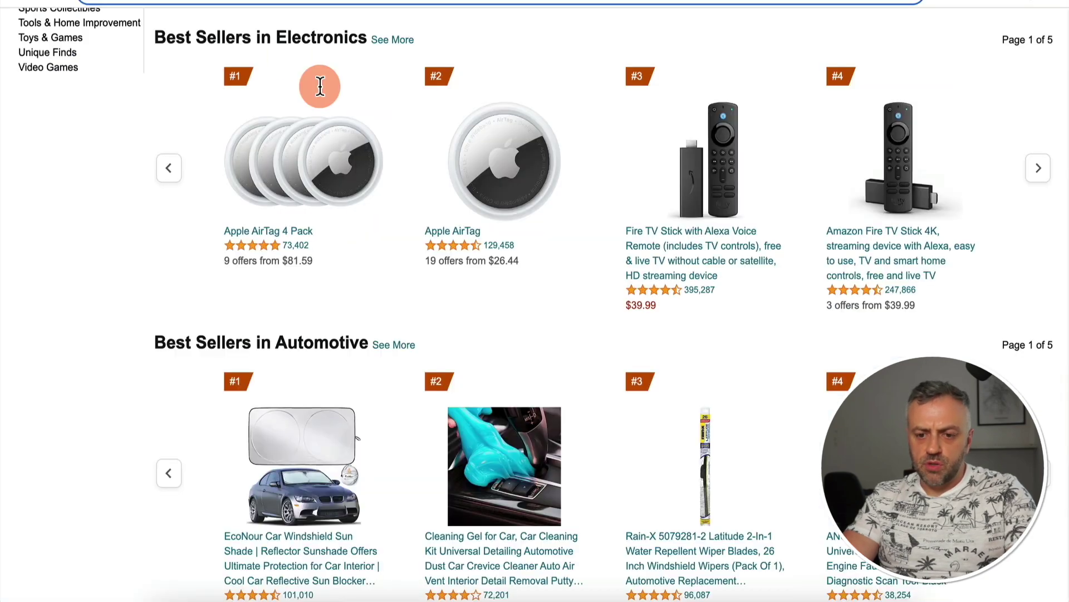
type("s pro, sony A7S3")
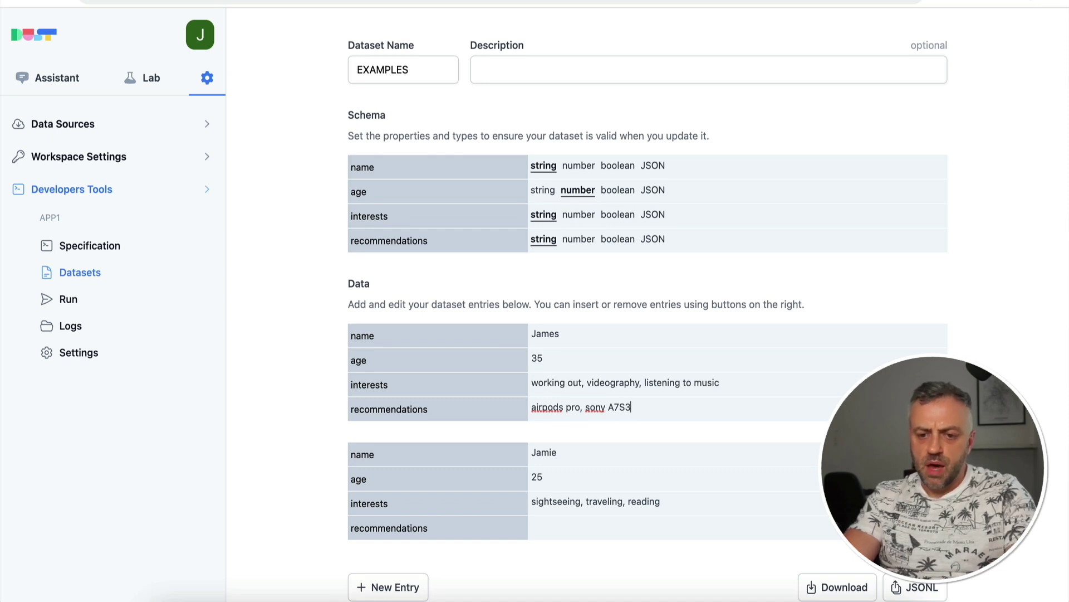
type(", airpods max")
- Append "programming" to the first entry's interests and "macbook pro 16 Max" to its recommendations
left_click(739, 385)
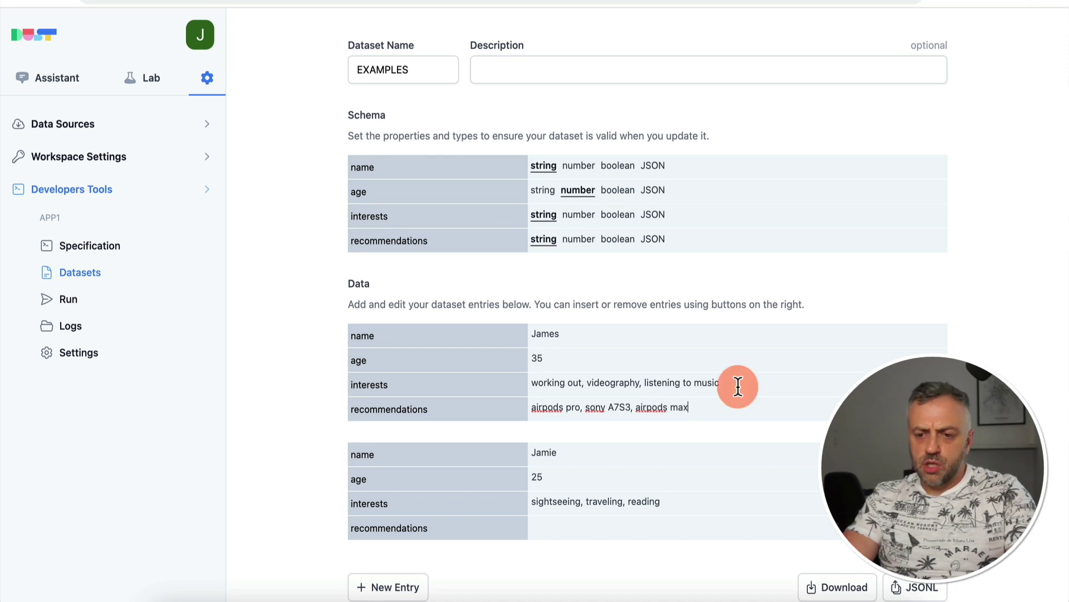
type("programming")
left_click(733, 404)
type(", macbook pro 14")
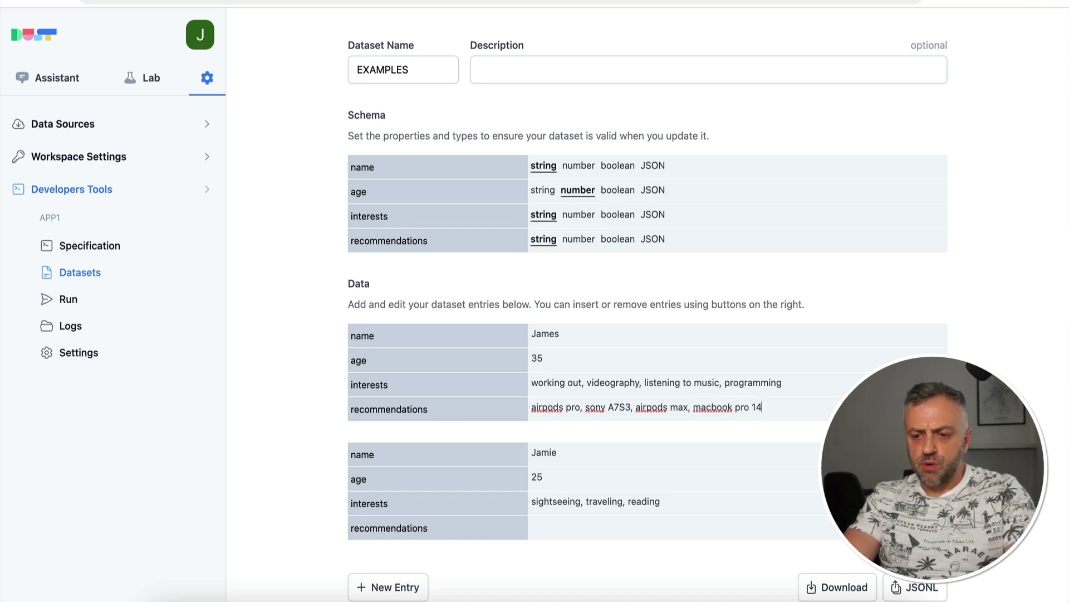
key("BackSpace")
type("6 Max")
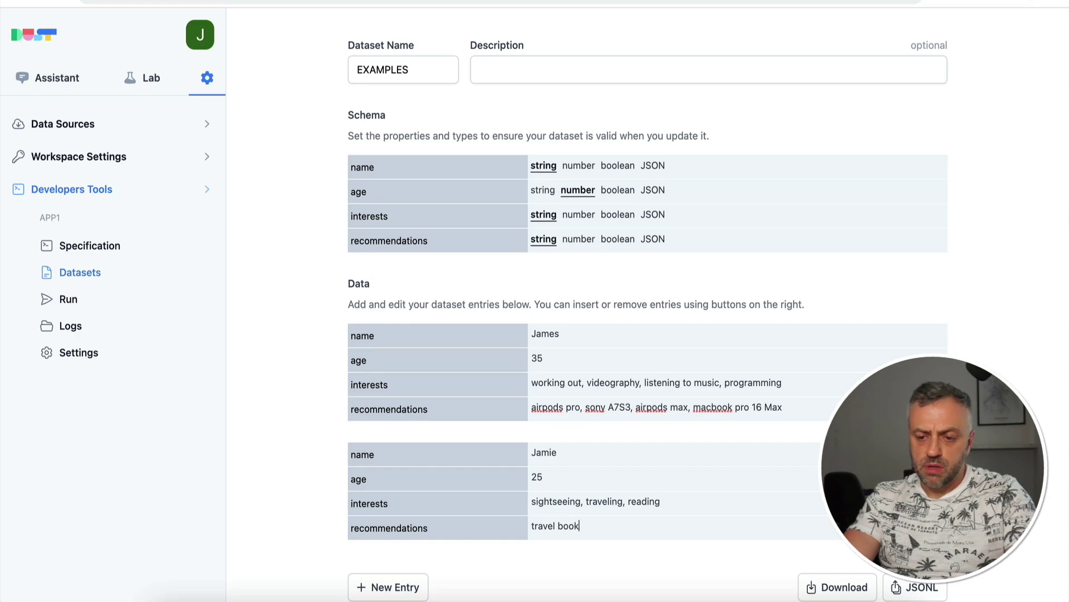
- Enter "travel book, national geographic magazine," as the second entry's recommendations, checking the magazine best sellers on Amazon
left_click(416, 29)
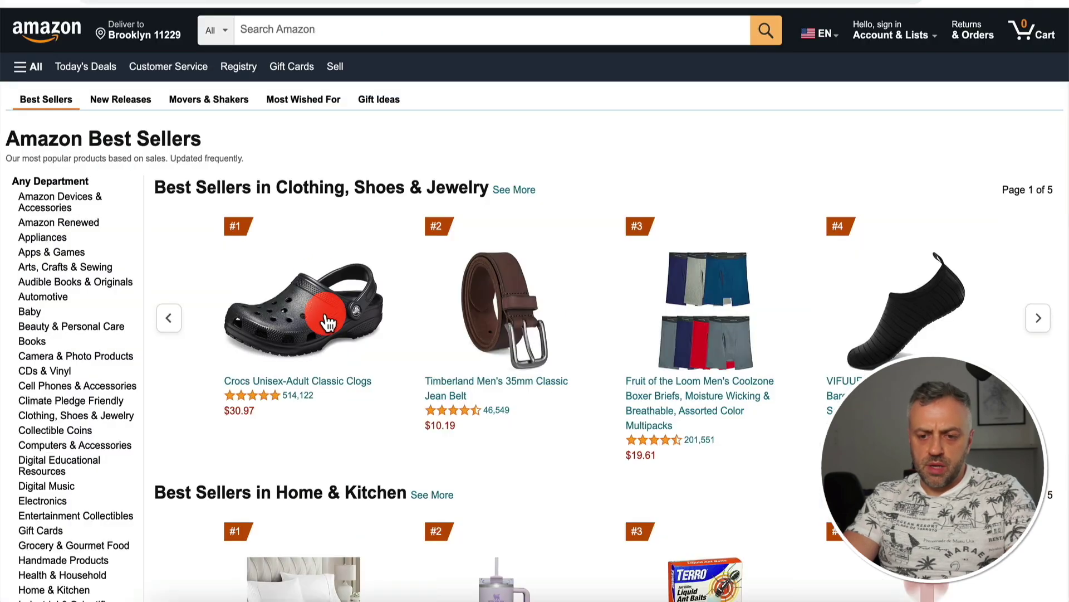
scroll(330, 328, "down", 5)
left_click(331, 328)
scroll(330, 332, "down", 15)
left_click(1038, 320)
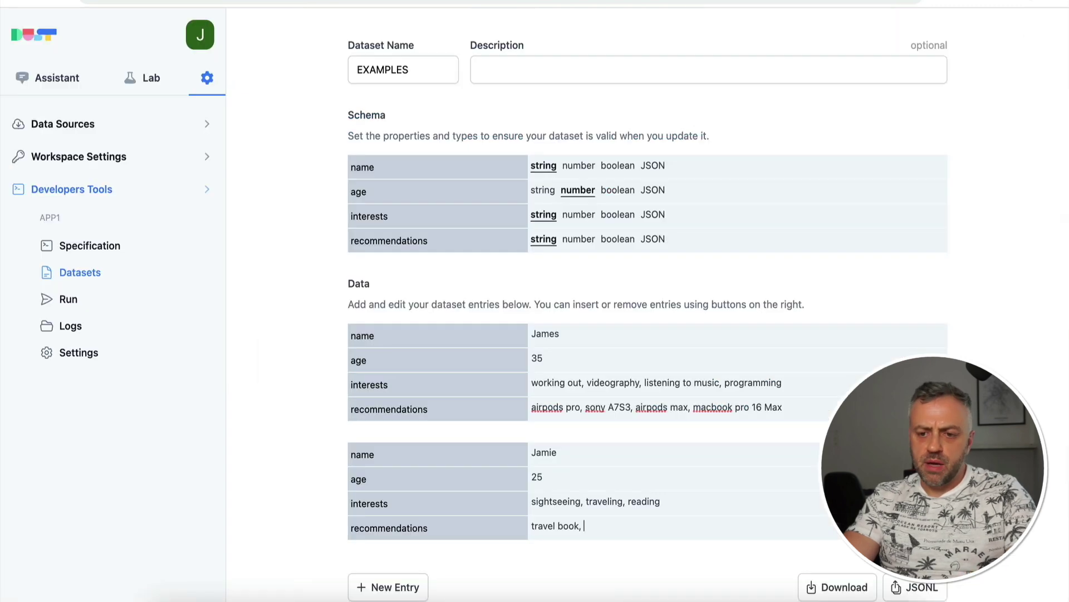
type("national geographic magazine,")
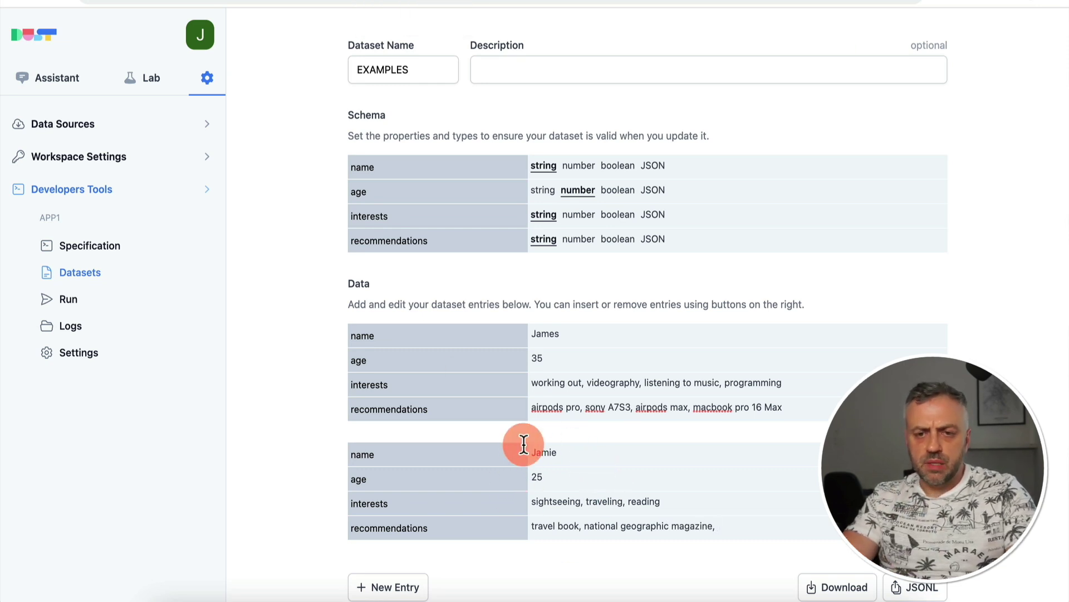
- Look through more magazine best sellers on Amazon and append "sony ZV-E1" to the second entry's recommendations
left_click(156, 1)
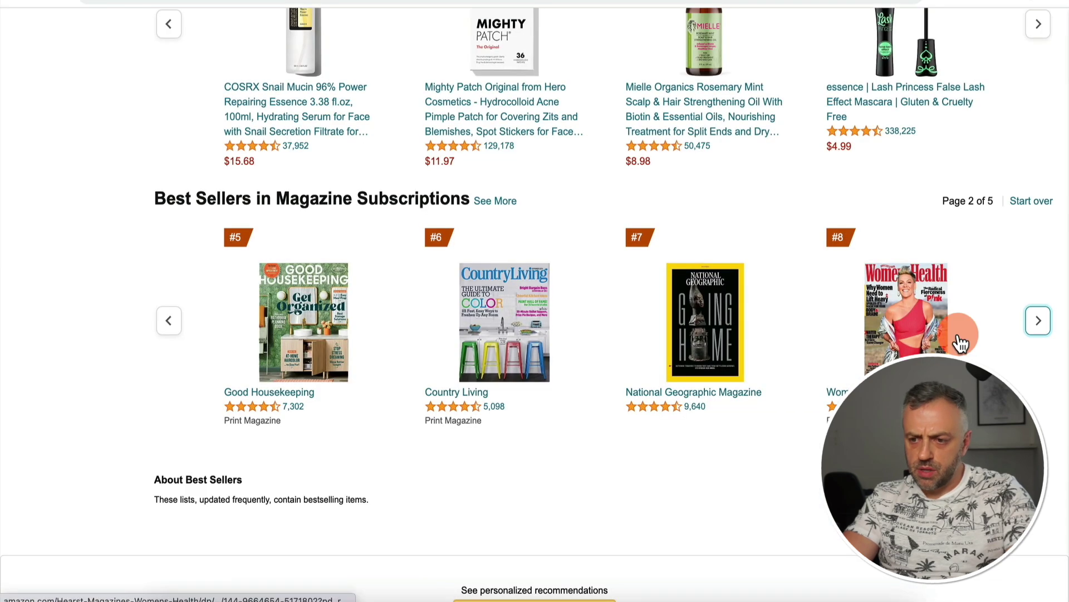
left_click(1038, 323)
left_click(1039, 324)
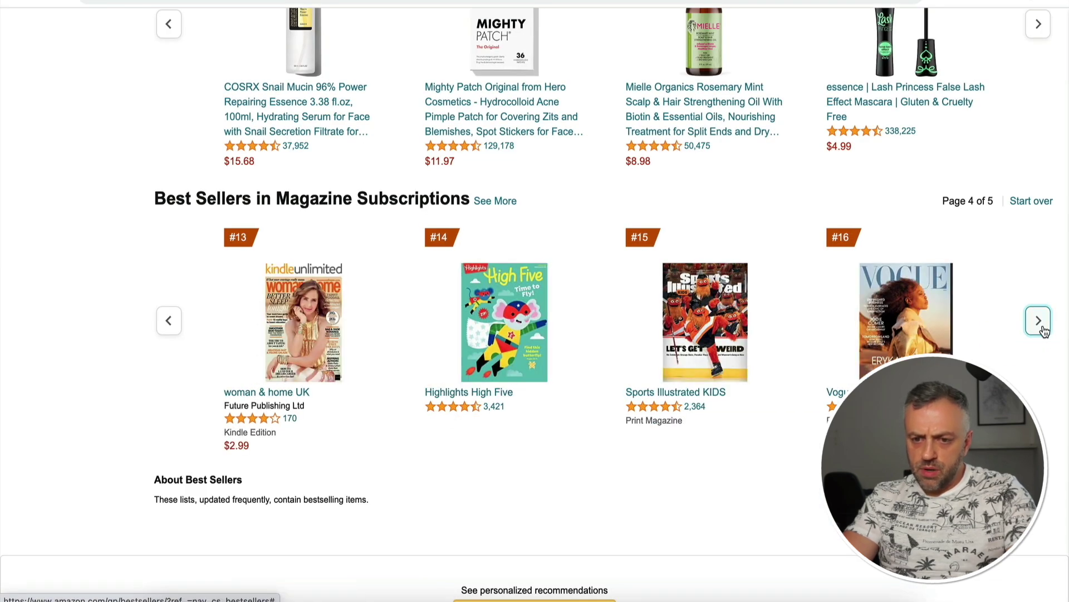
left_click(1039, 323)
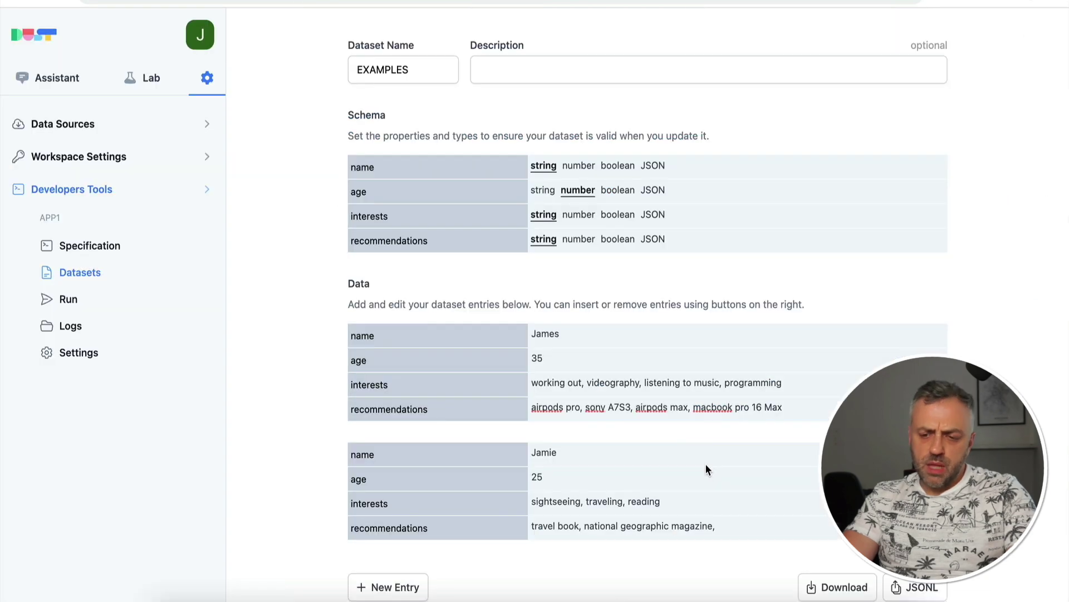
type("so")
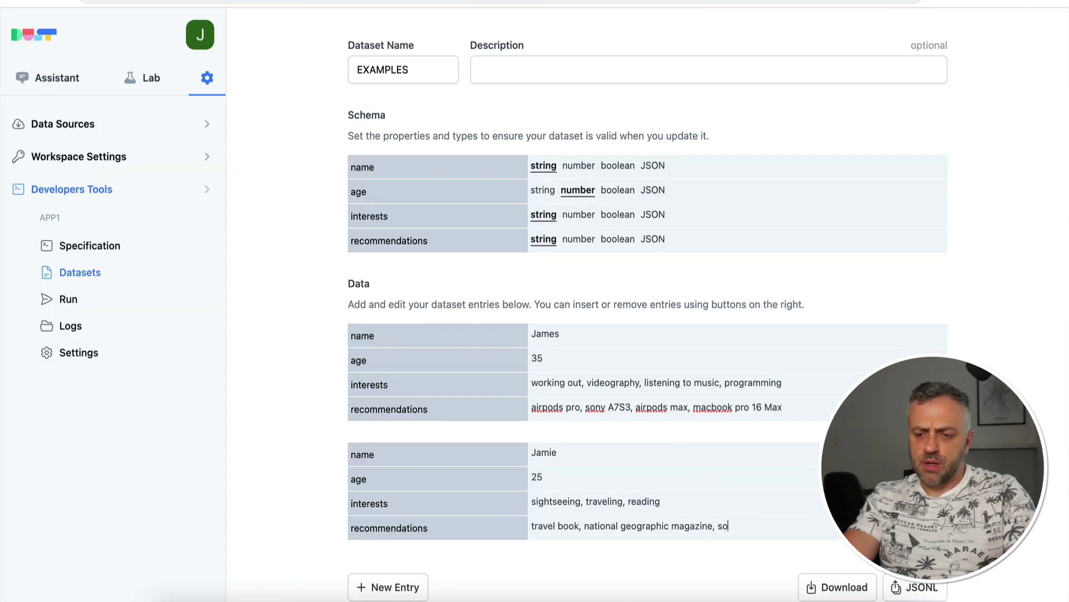
type("ny ZV-E1")
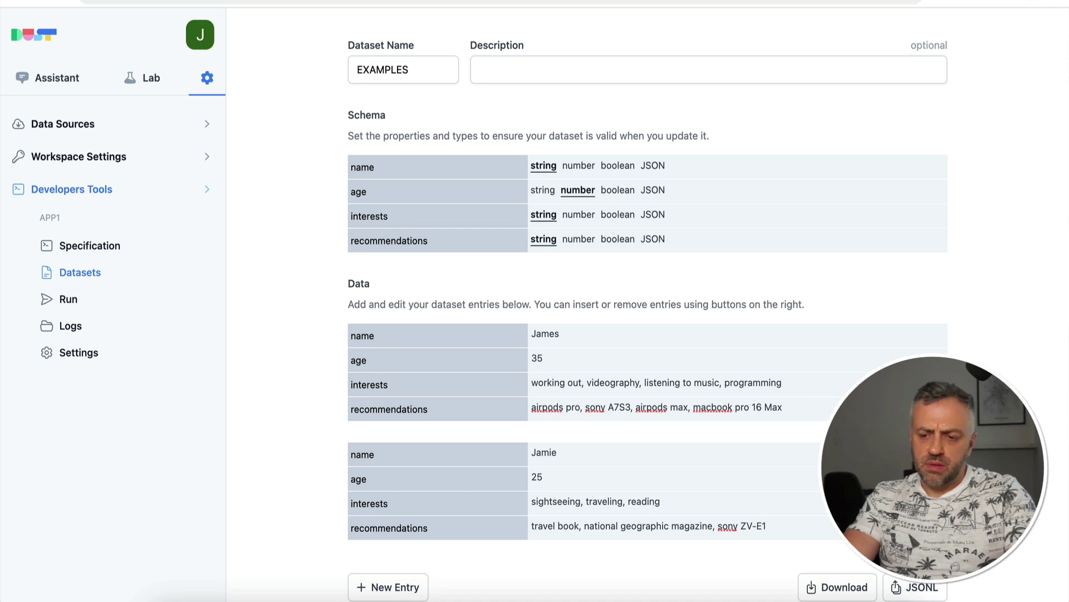
- Save the EXAMPLES dataset with its two completed entries
left_click(736, 528)
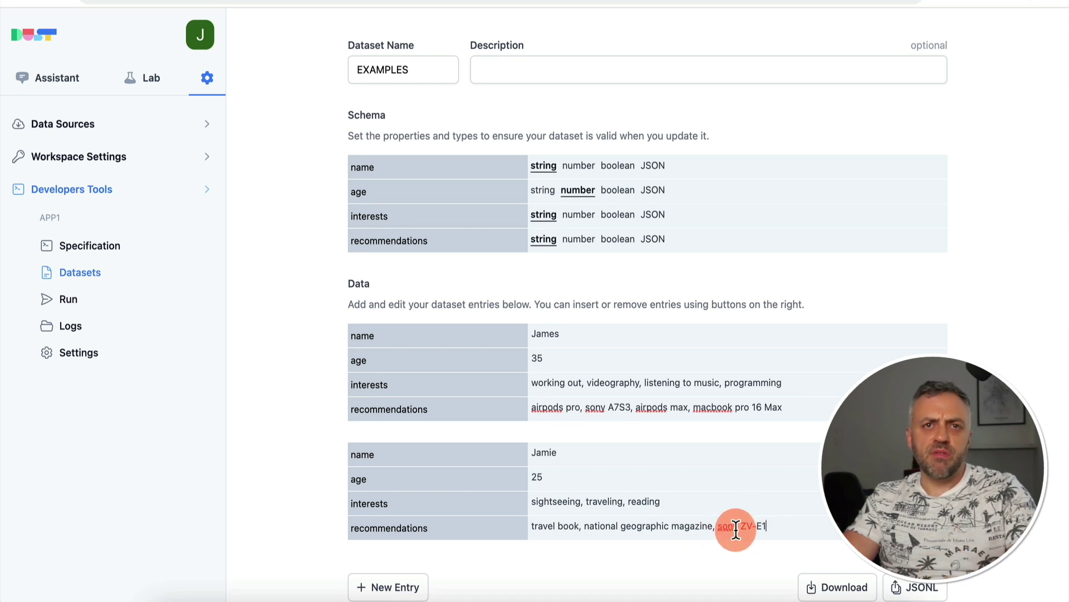
left_click(570, 494)
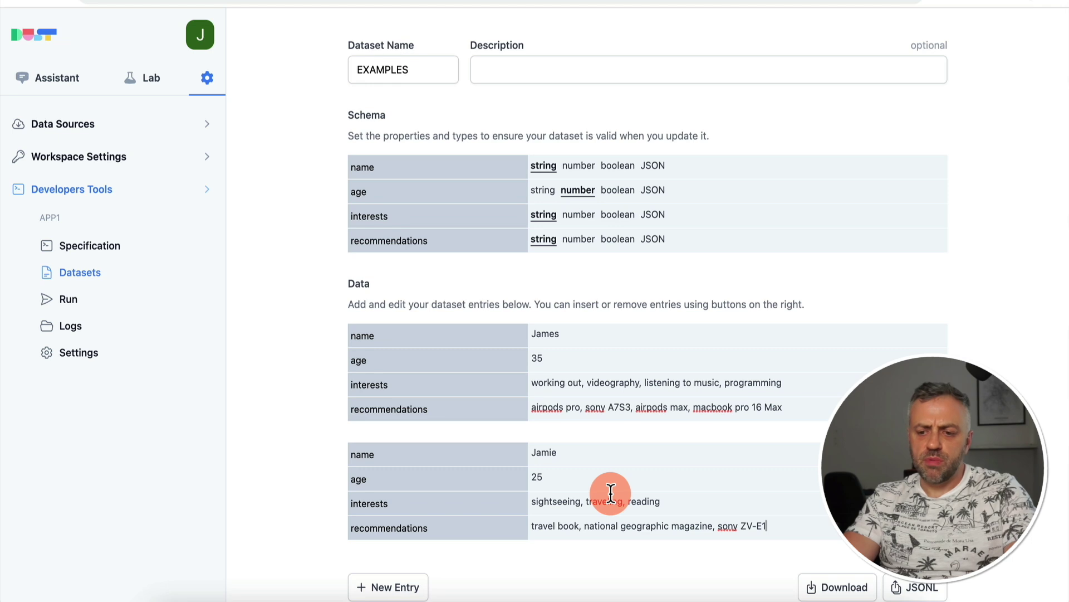
scroll(611, 493, "down", 2)
left_click(369, 590)
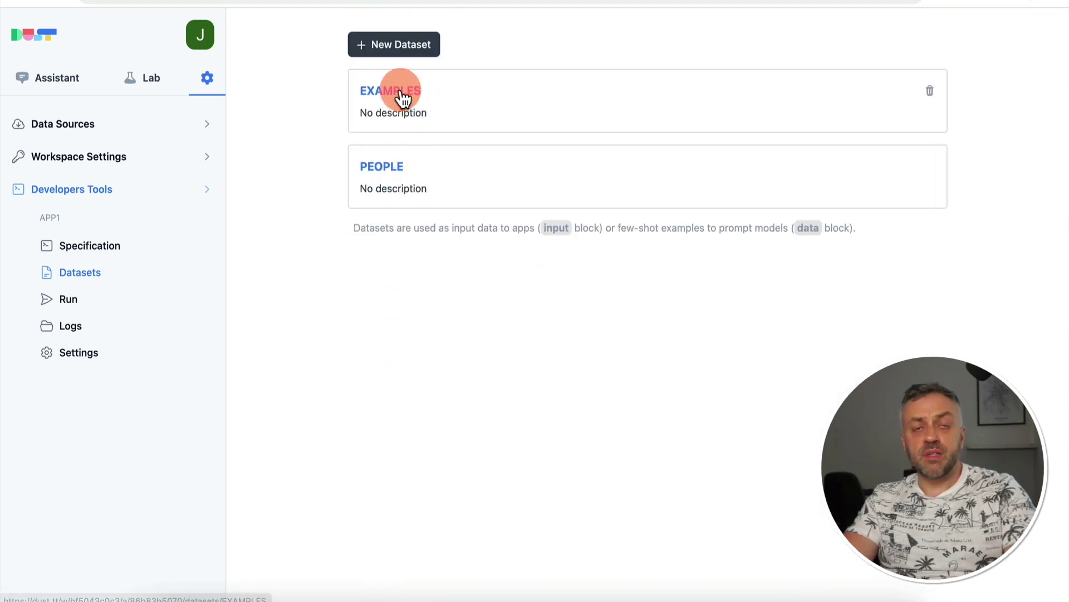
- In the specification's MODEL prompt, insert a "{% for e in EXAMPLES %}" loop with Profile and Focus lines below the WEBCONTENT reference
left_click(104, 255)
scroll(437, 308, "down", 3)
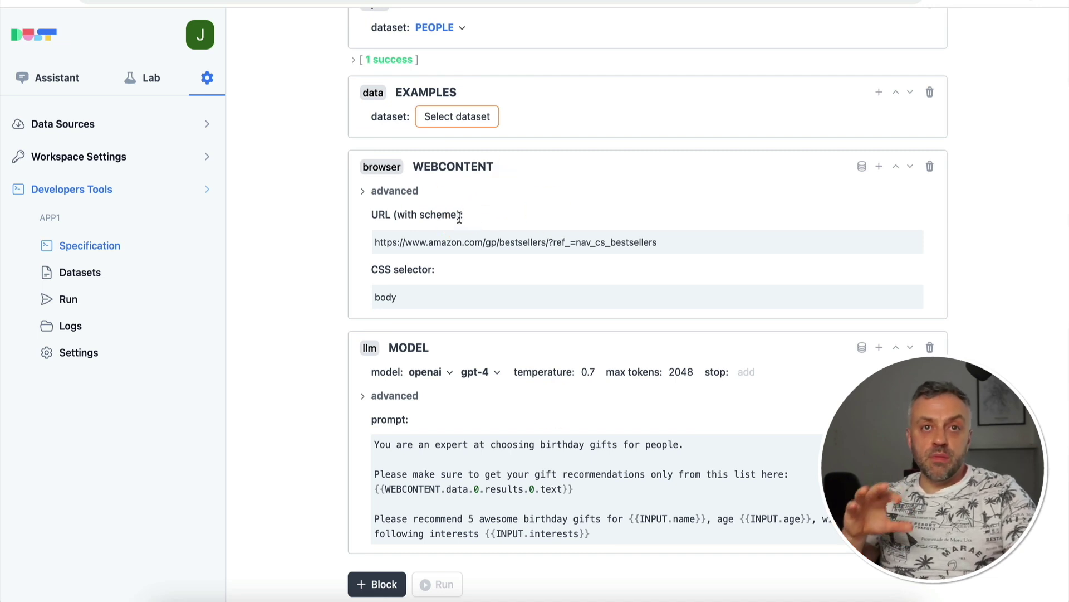
left_click(426, 504)
key("Return")
key("Return")
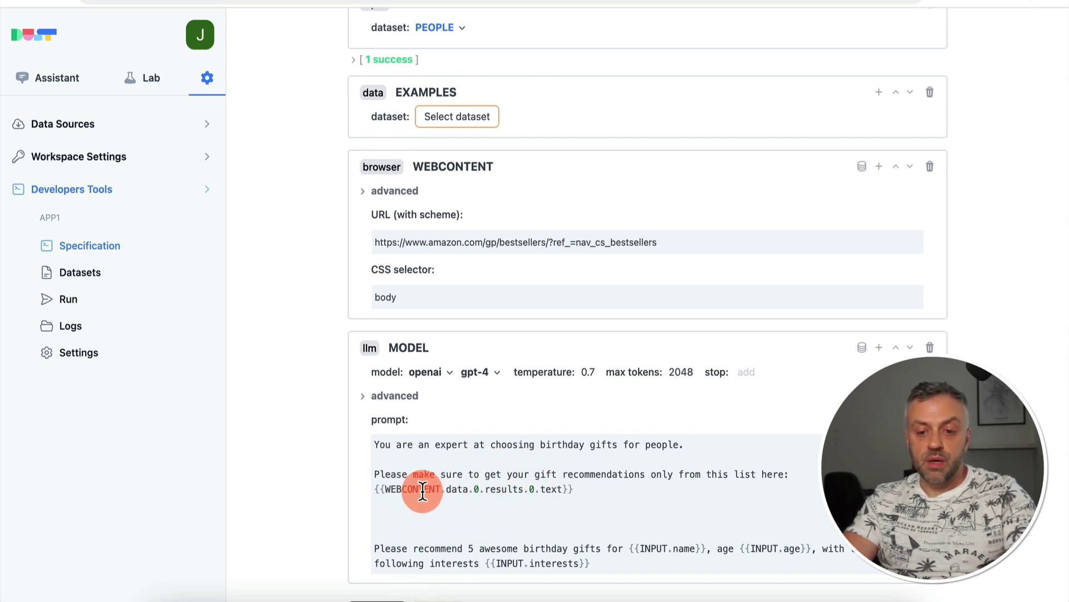
left_click(449, 514)
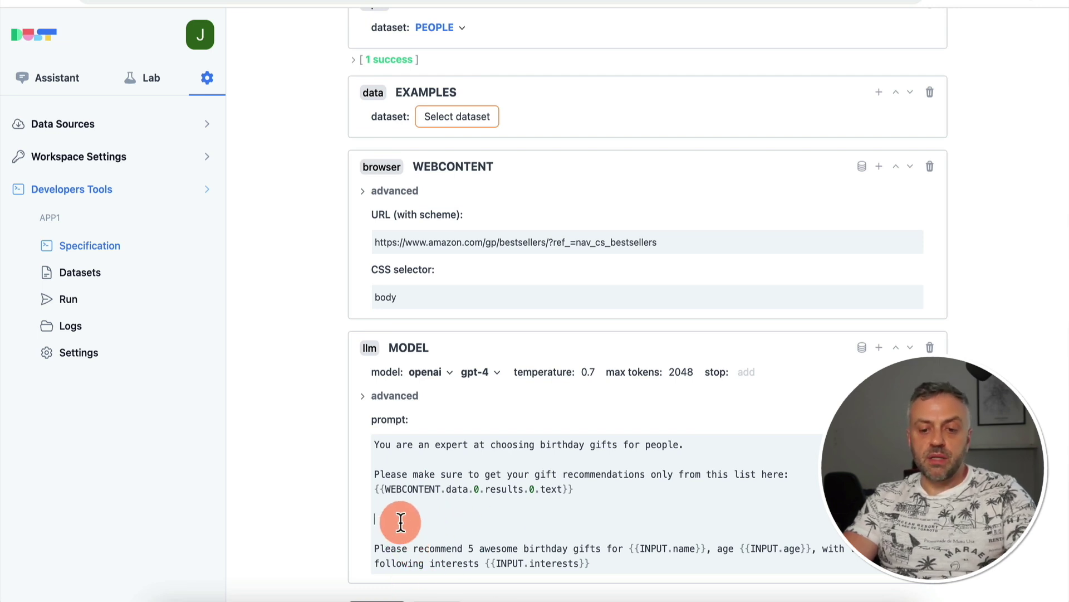
scroll(401, 522, "down", 1)
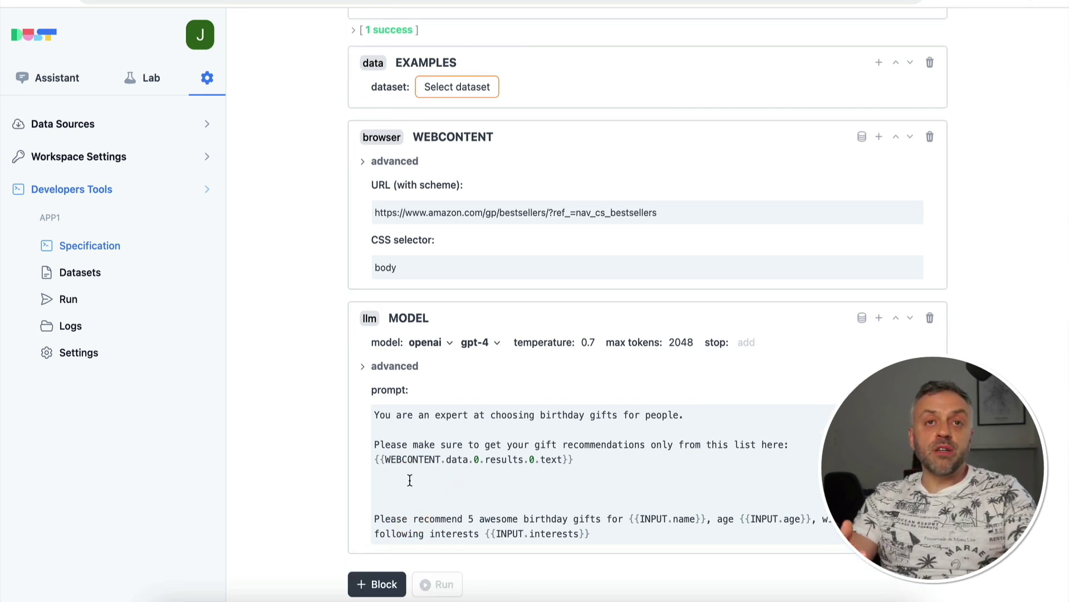
type("{% for e in EXAMPLES %} Profile: {{e.}} Focus: {{e.}} {% endfor %}")
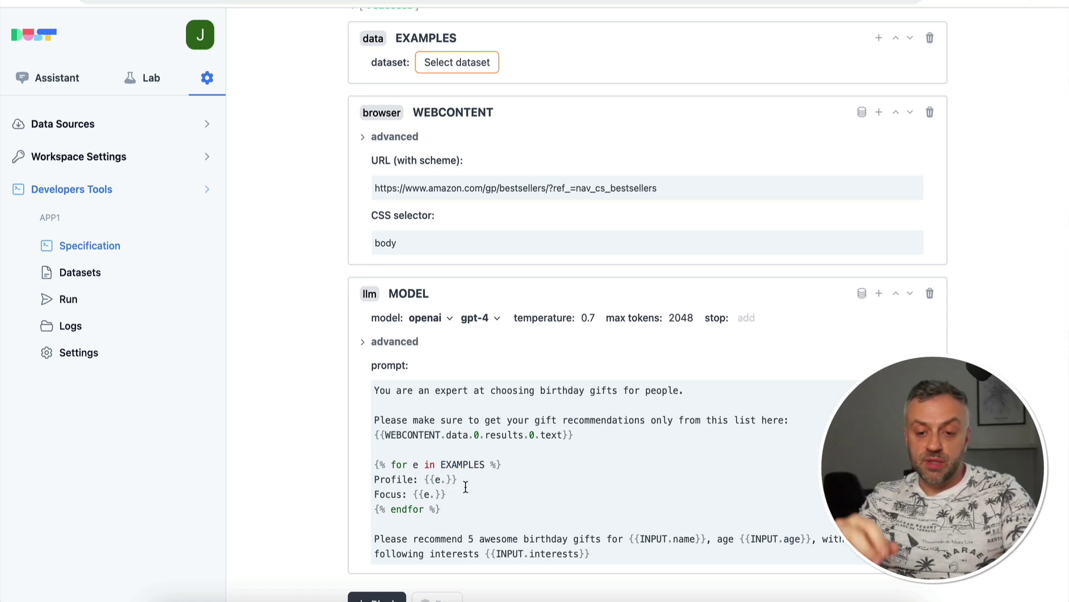
- Relabel the prompt loop's lines as Name and Interests, and add Age and Recommendations lines
double_click(390, 479)
type("UT.n")
type("ame")
key("End")
key("Return")
type("Age:")
key("Down")
key("alt+Right")
key("alt+BackSpace")
type("Interests")
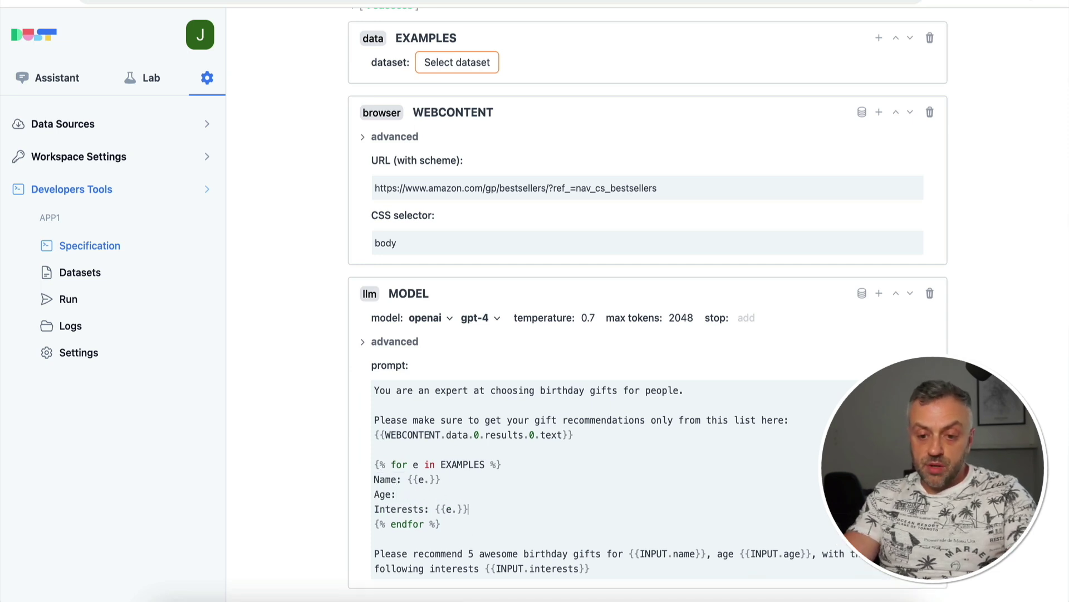
key("End")
key("Return")
type("R")
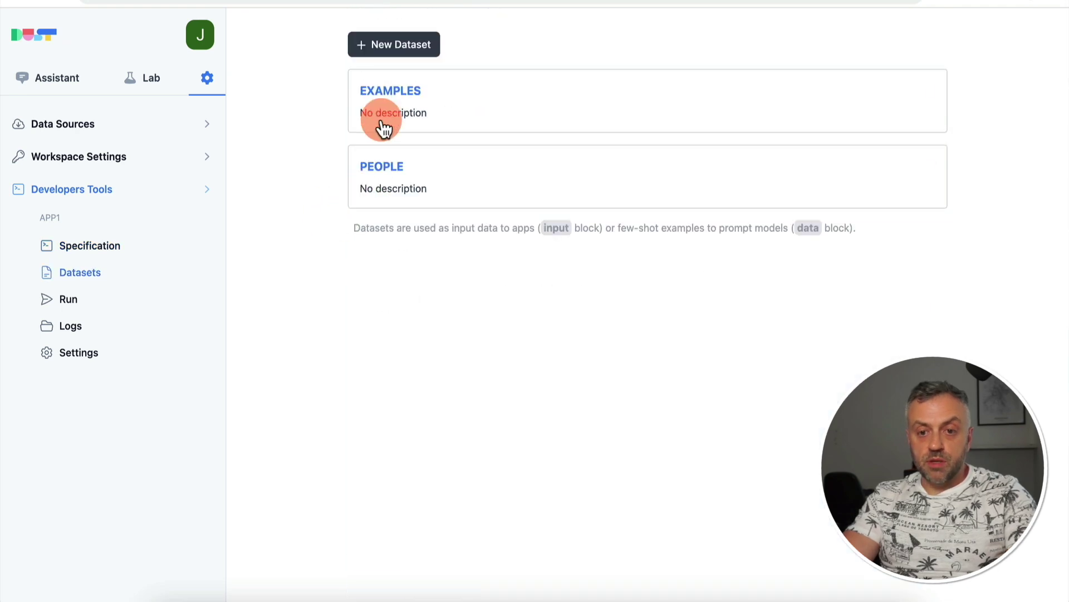
- Check the EXAMPLES property names, complete the loop with {{e.name}}, {{e.age}}, {{e.interests}} and {{e.recommendations}}, and introduce it with "Here are some examples:"
left_click(399, 92)
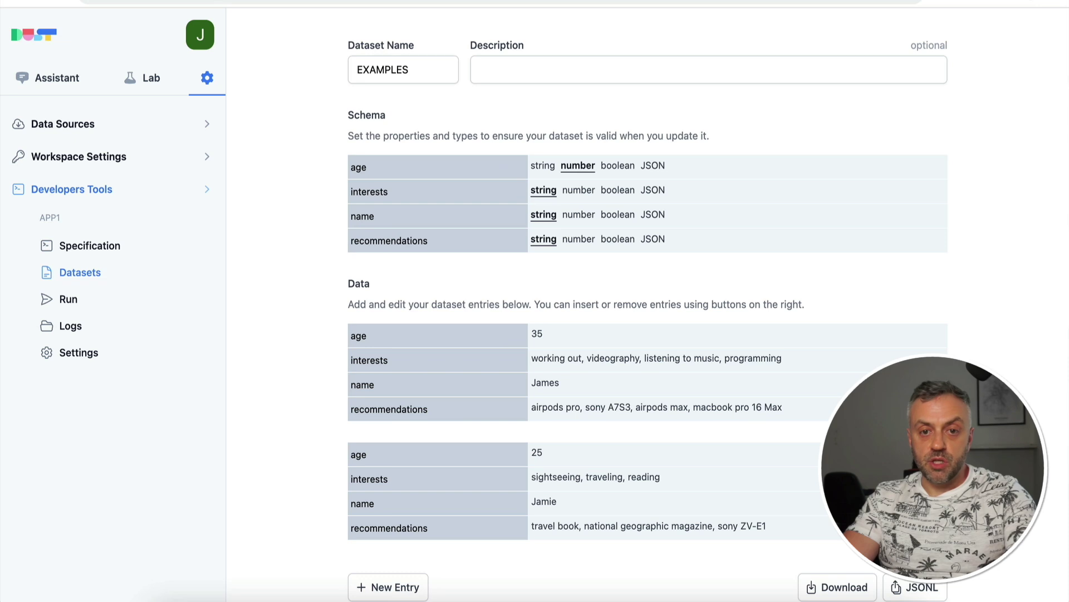
left_click(406, 437)
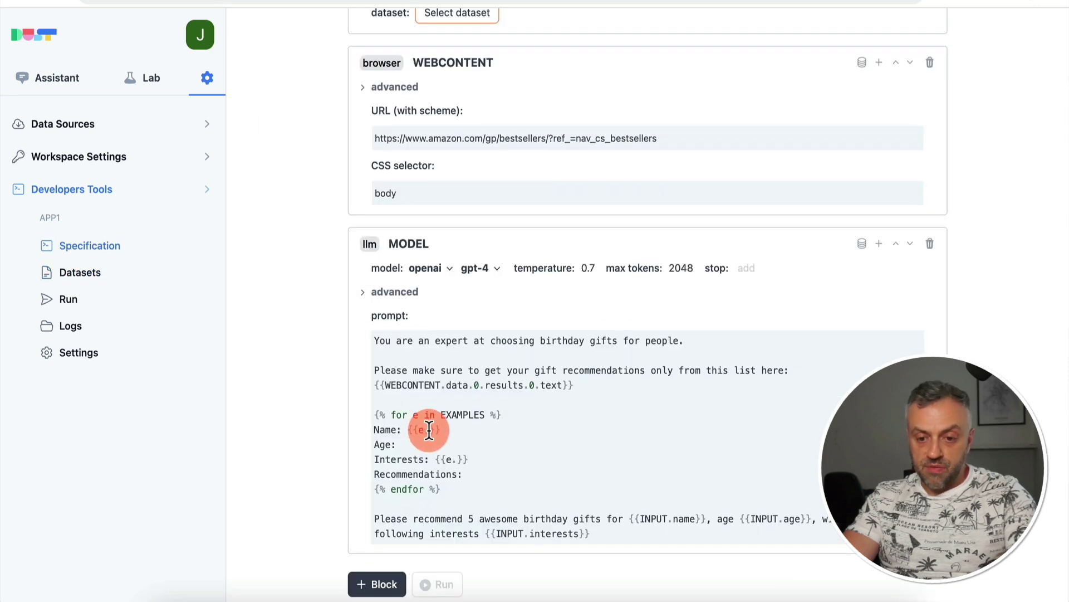
type("name")
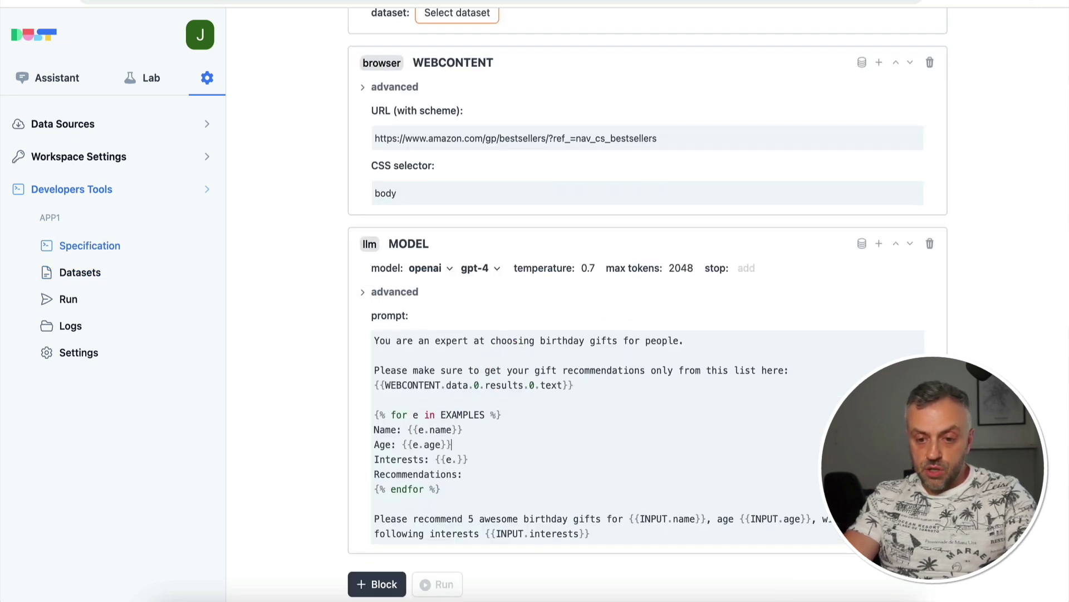
left_click(462, 474)
type("{{e.recommend")
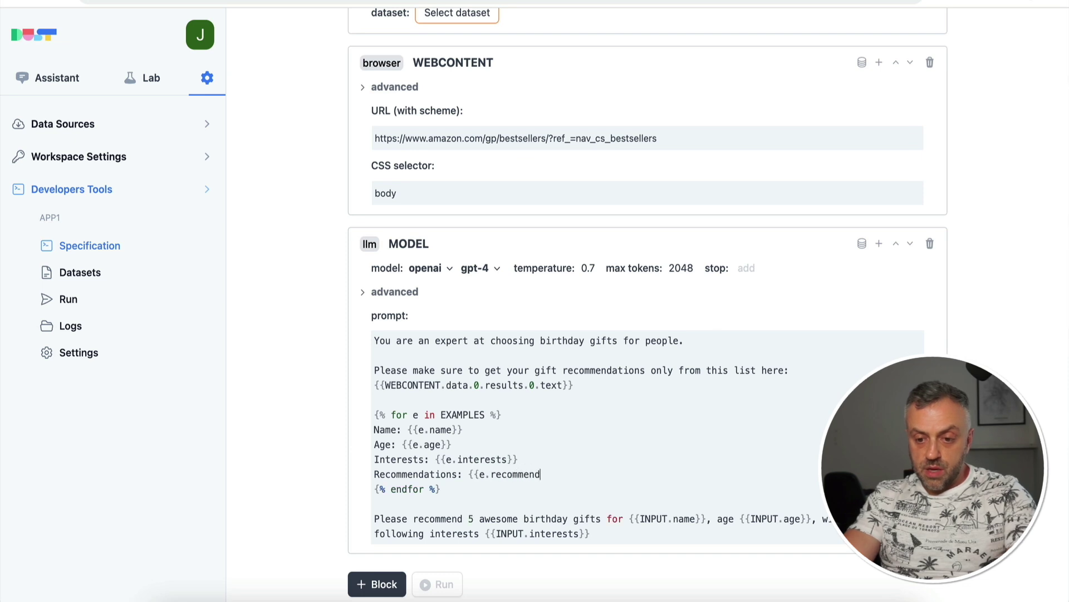
type("ations")
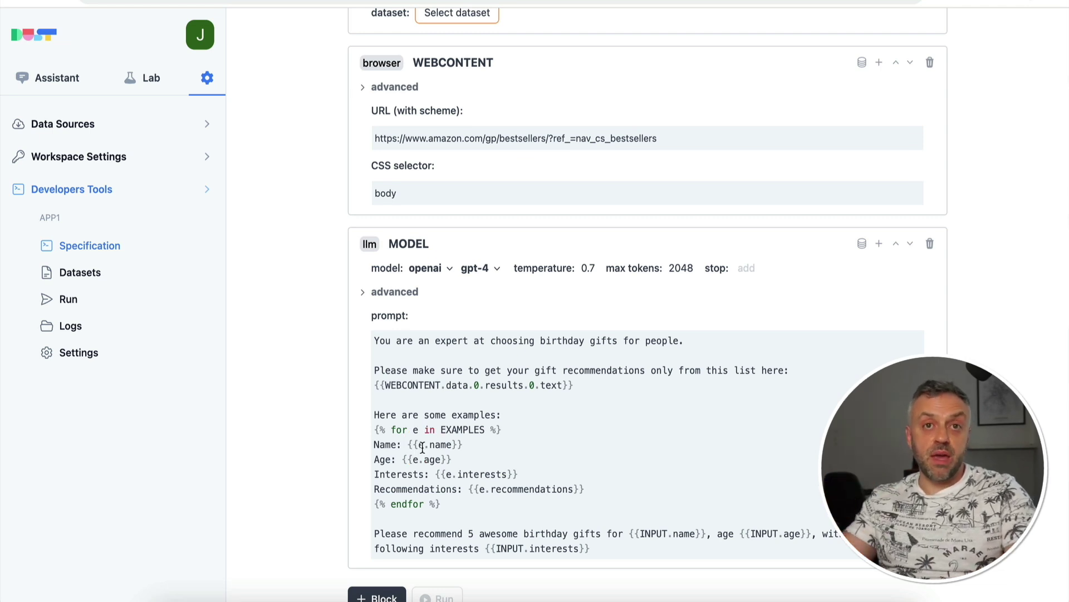
- Assign the EXAMPLES dataset to the EXAMPLES data block
scroll(422, 447, "up", 4)
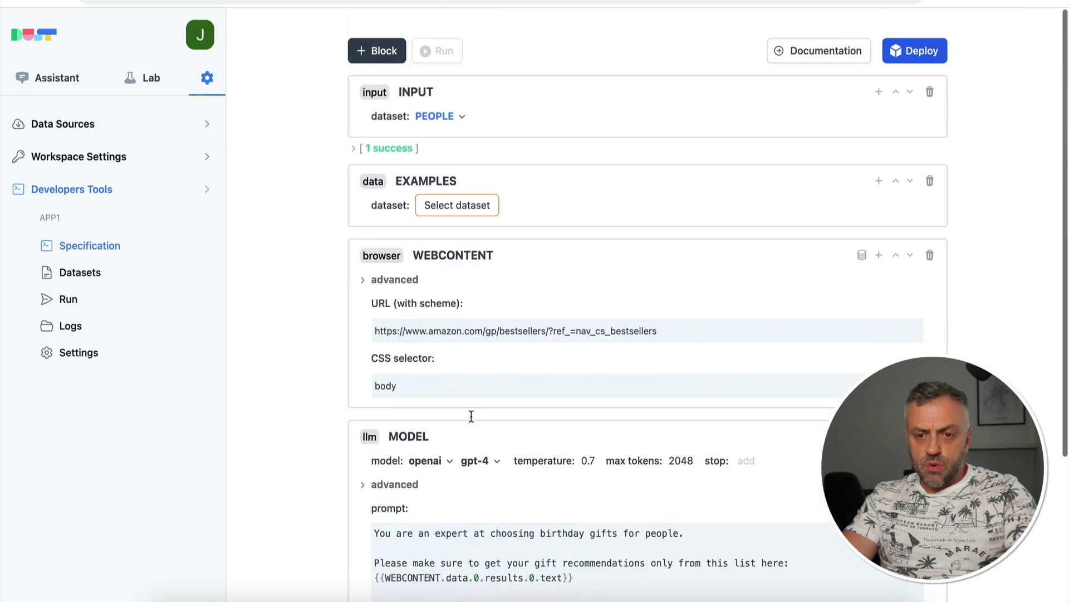
left_click(464, 207)
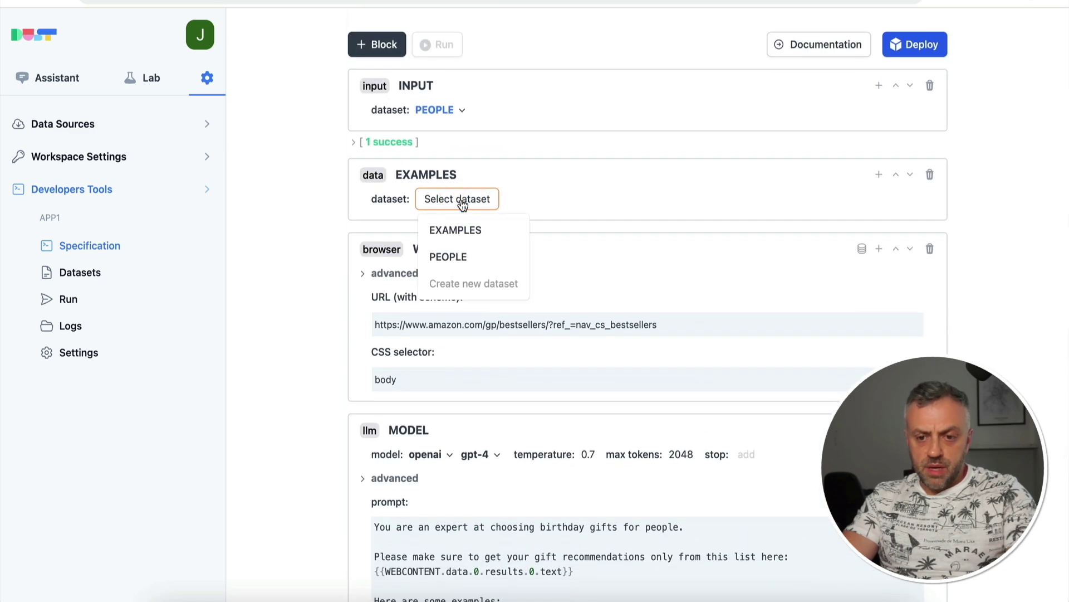
left_click(460, 230)
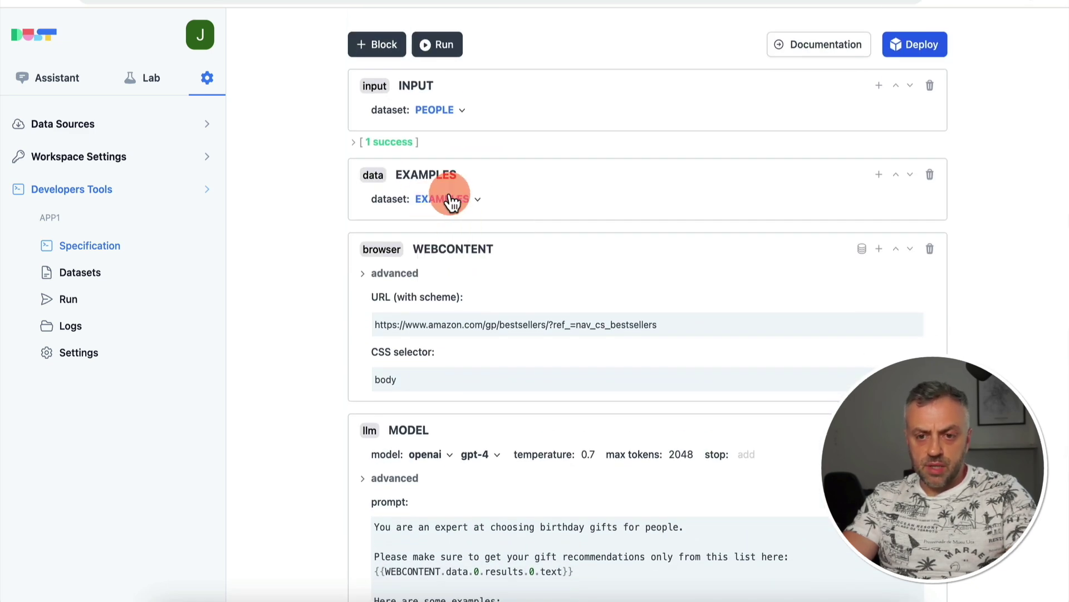
- Run the app with the EXAMPLES data connected and expand the MODEL block's result
left_click(449, 44)
scroll(322, 216, "down", 4)
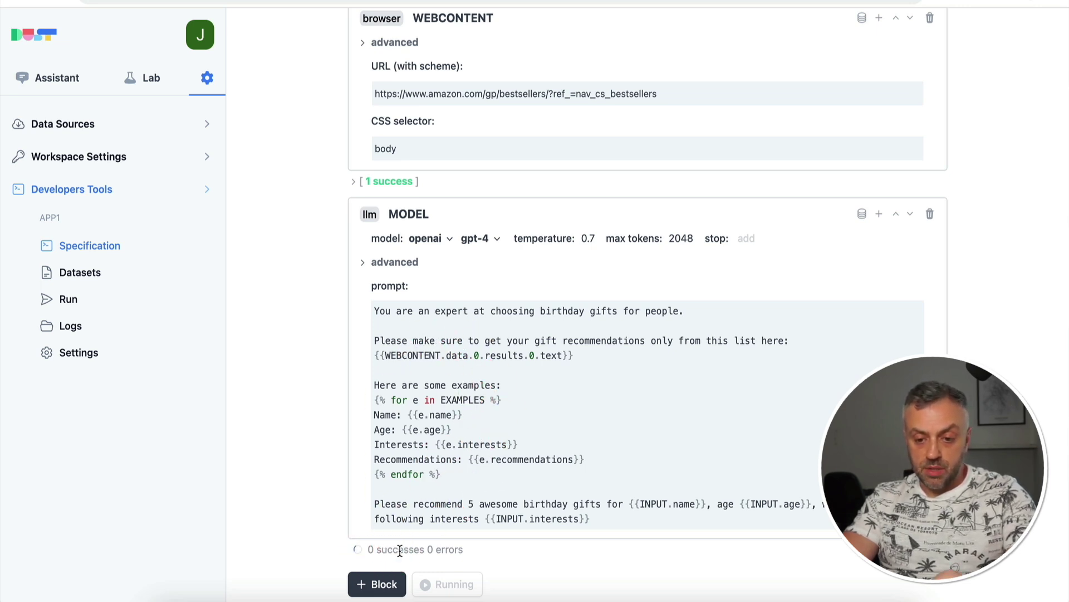
left_click(356, 549)
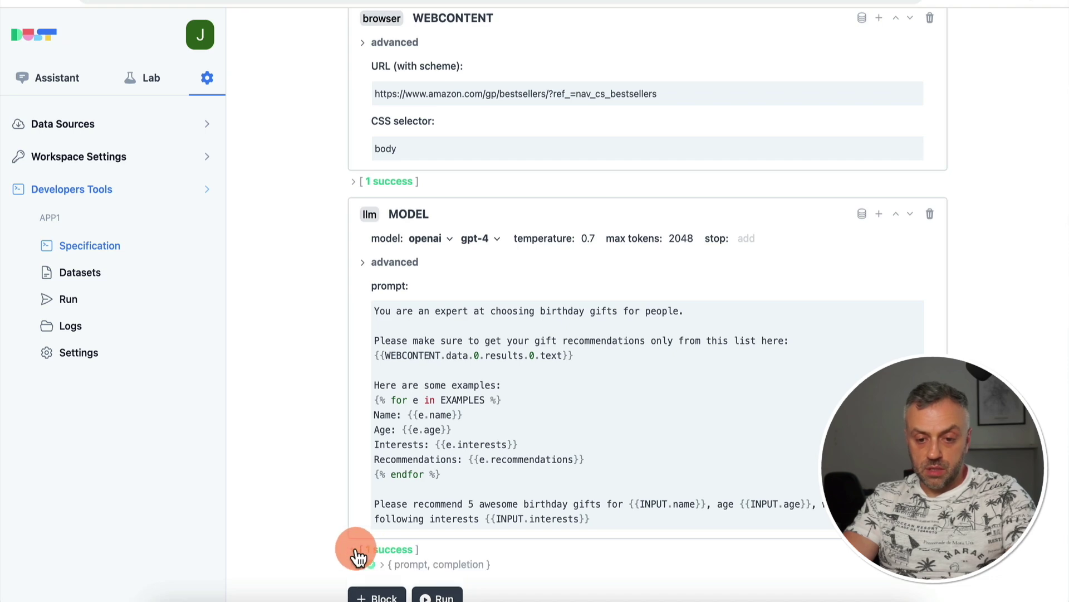
- Examine the MODEL block's prompt text, including the scraped Amazon list and inserted examples, and the gift recommendations in its completion
scroll(355, 547, "down", 3)
scroll(411, 446, "down", 4)
scroll(411, 446, "down", 1)
left_click(487, 389)
scroll(512, 460, "down", 10)
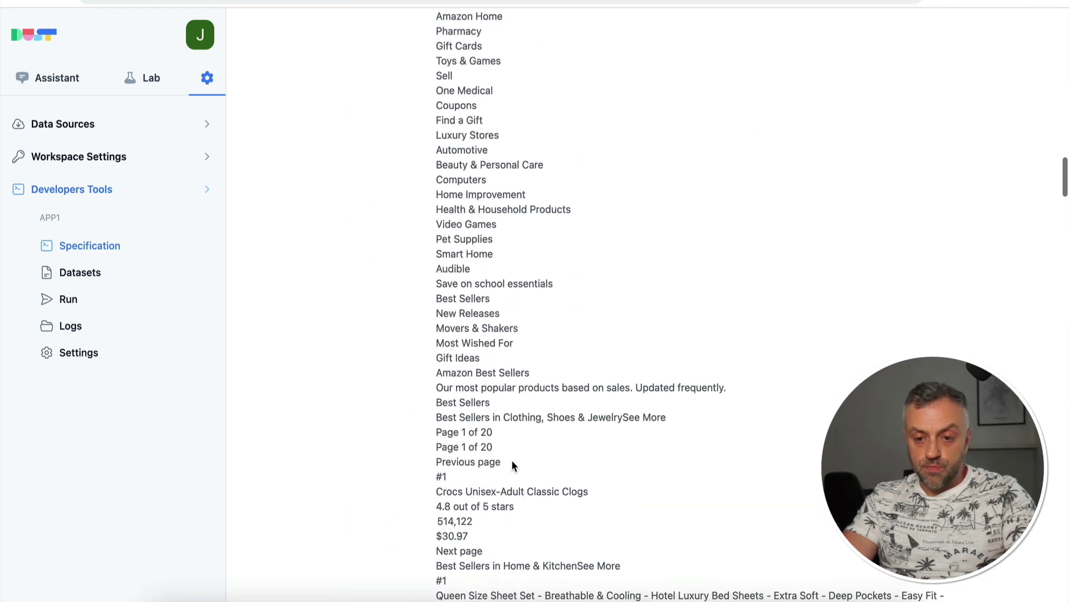
scroll(512, 460, "down", 10)
scroll(513, 464, "down", 20)
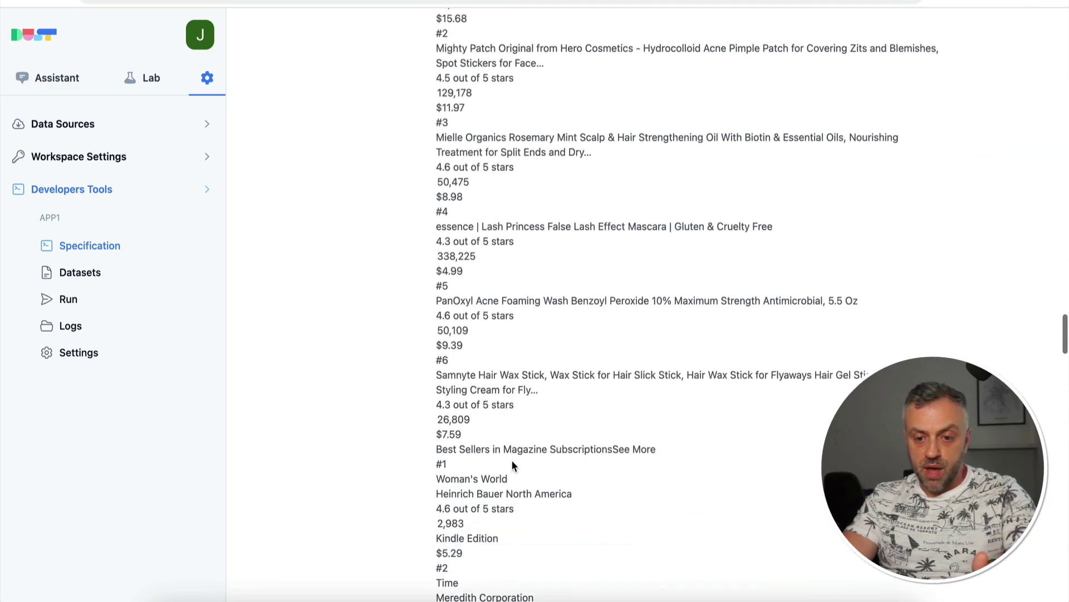
scroll(511, 460, "down", 10)
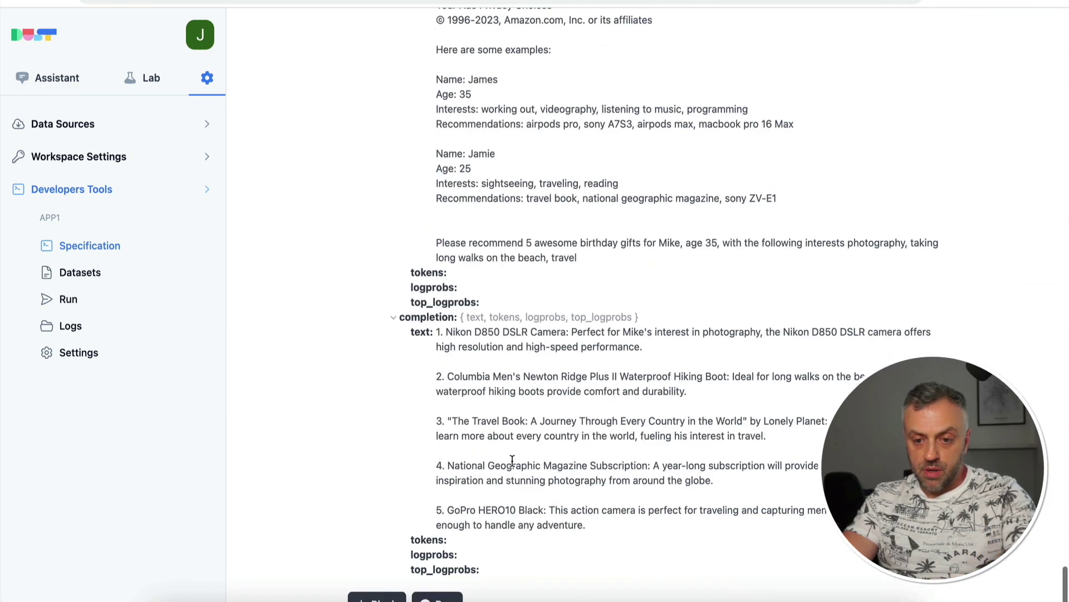
scroll(515, 231, "up", 3)
left_click(555, 215)
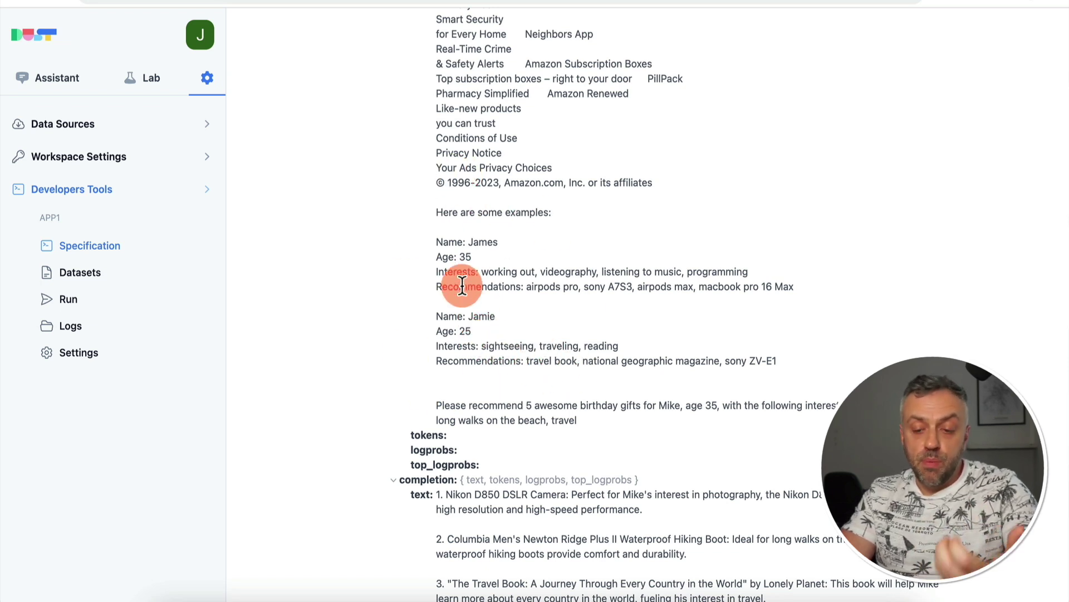
scroll(462, 286, "down", 3)
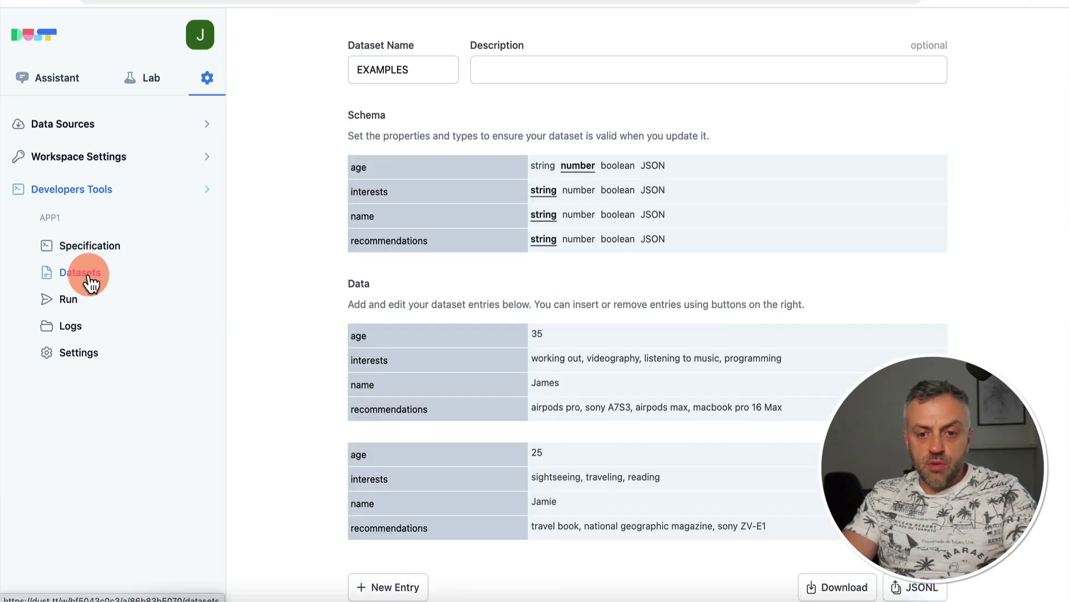
- Review the PEOPLE dataset's entry and compare it with the prompt and completion in the specification's MODEL output
left_click(83, 273)
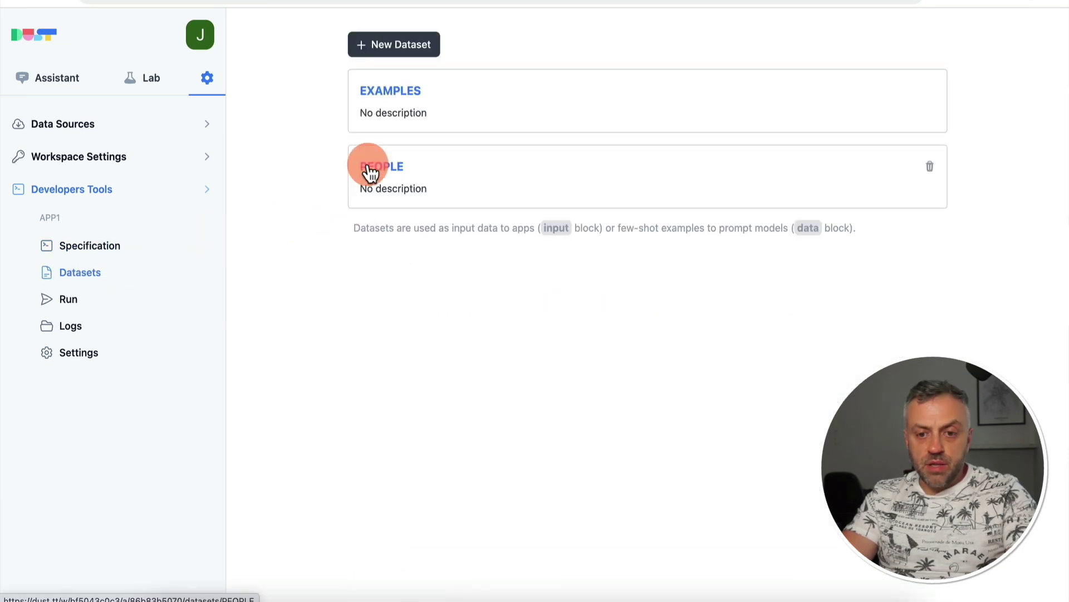
left_click(391, 179)
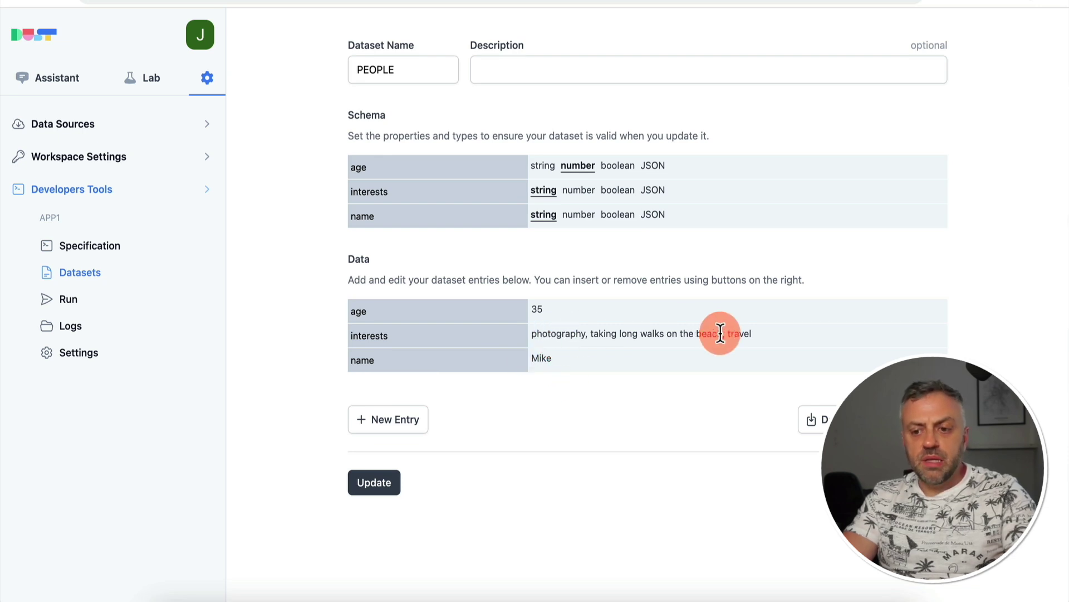
left_click(548, 312)
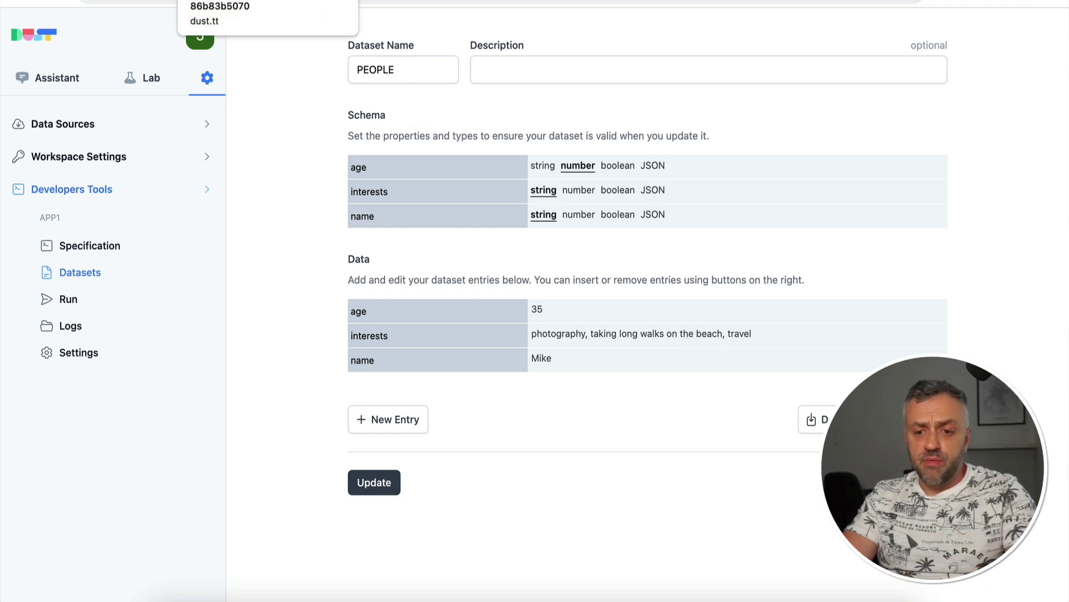
left_click(234, 2)
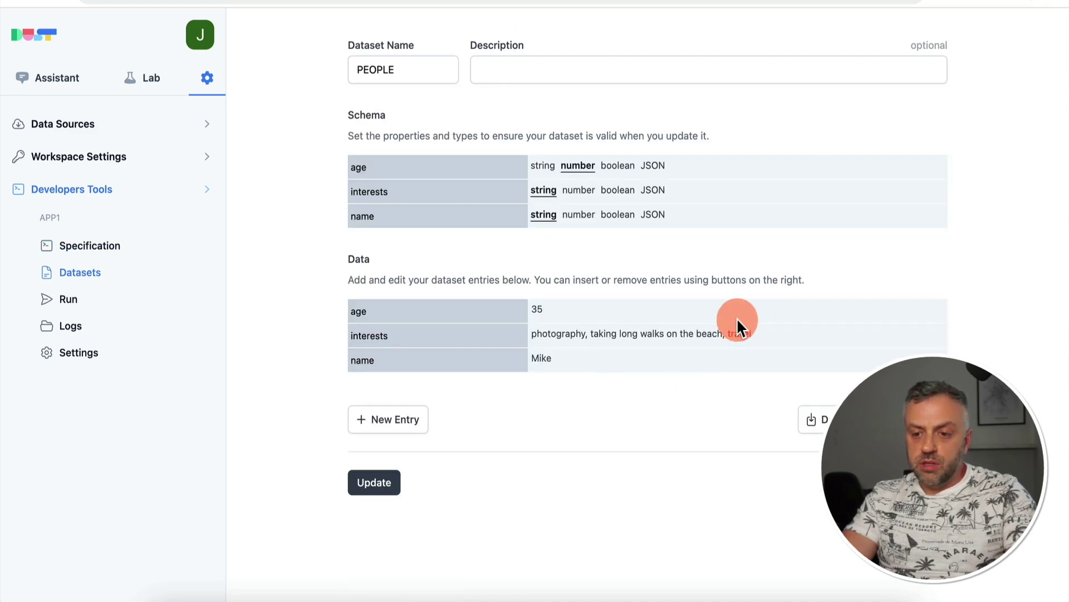
type("vel")
left_click(263, 39)
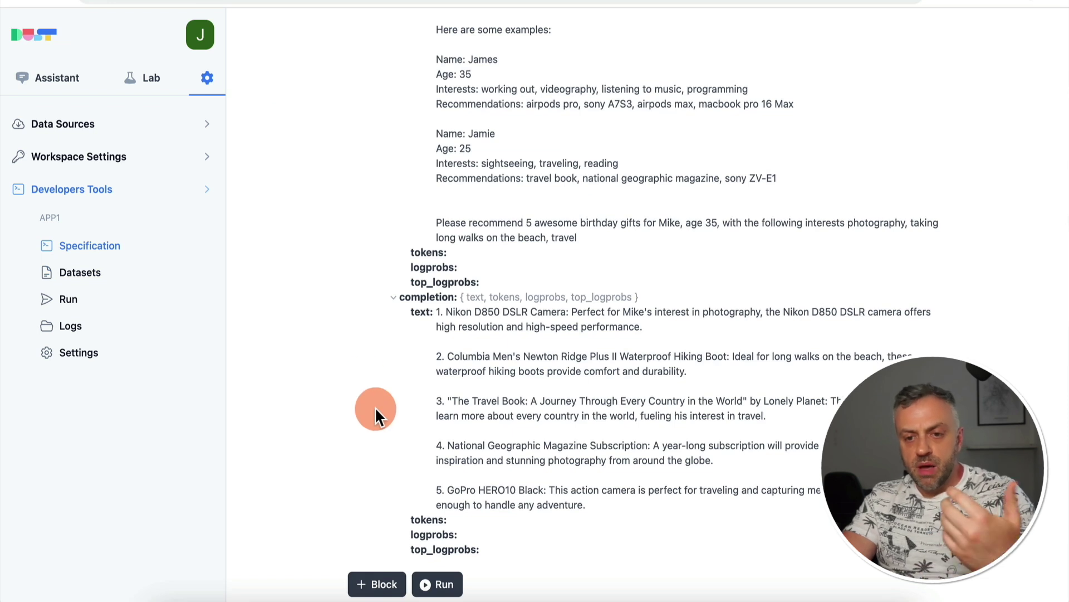
scroll(454, 282, "up", 3)
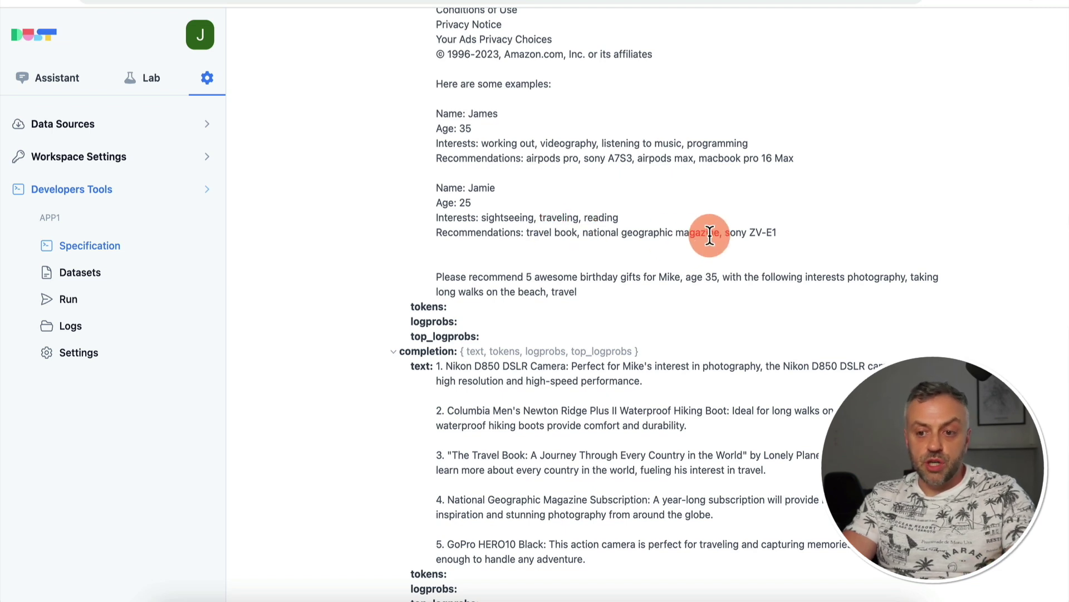
scroll(549, 386, "down", 1)
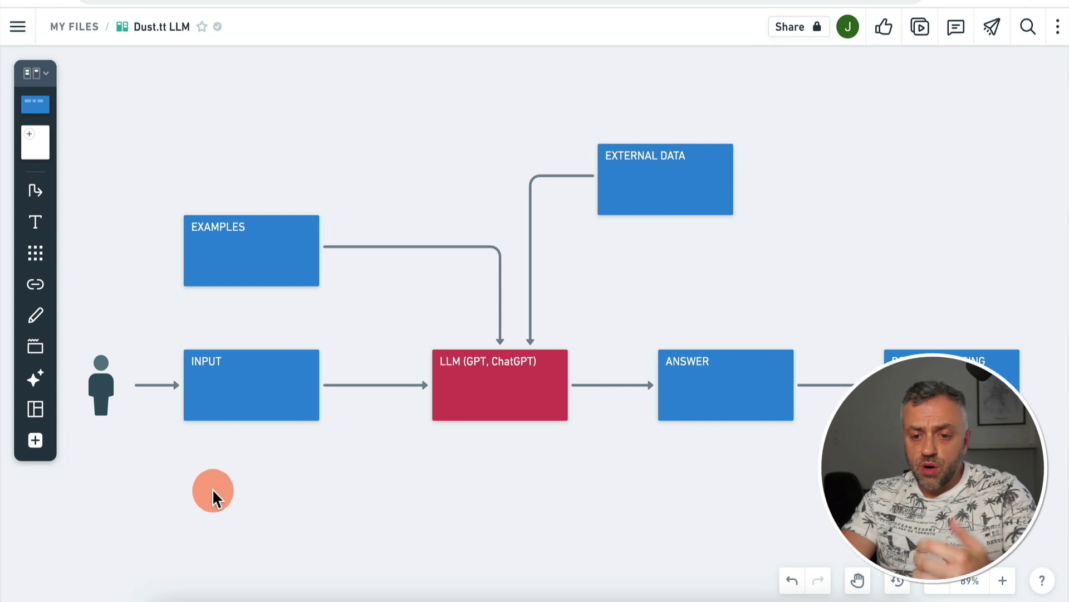
- Review the Dust.tt LLM flow diagram, and recheck the prompt text in the MODEL block's output
left_click(462, 386)
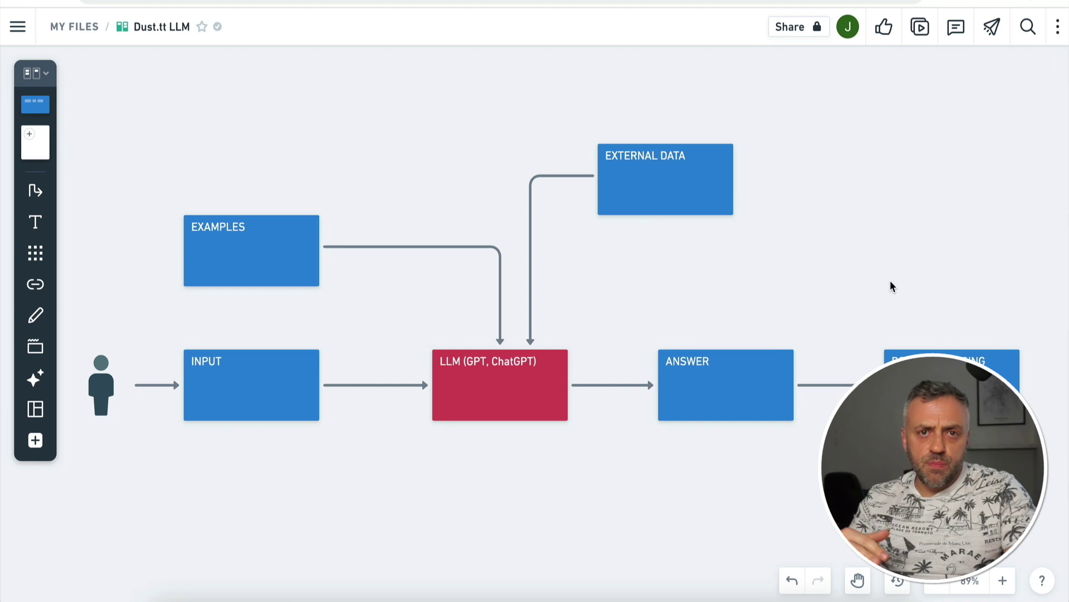
left_click(620, 263)
left_click(474, 174)
left_click(410, 128)
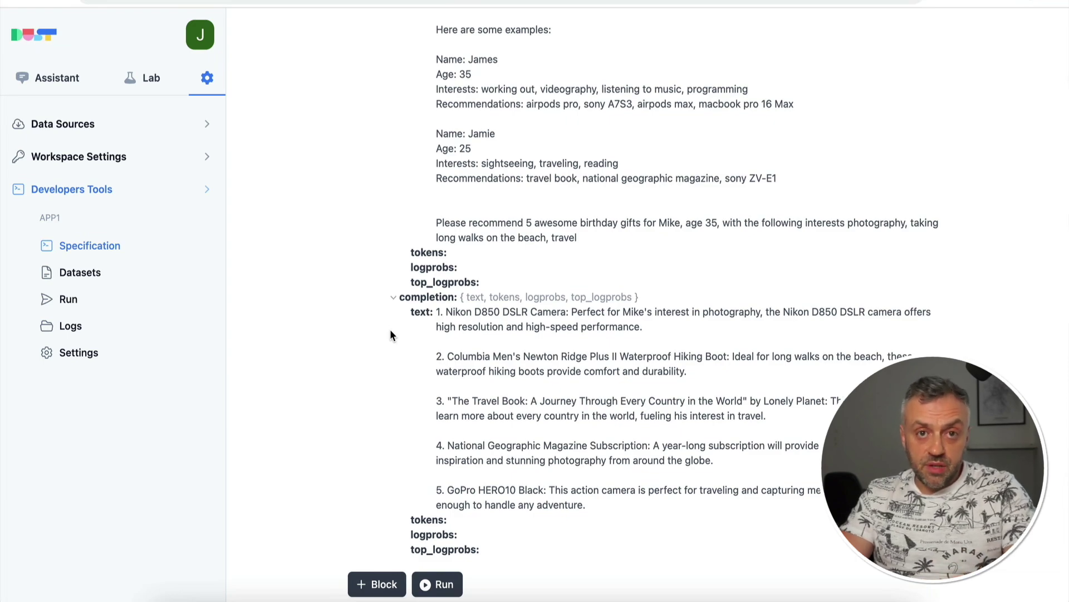
scroll(390, 329, "up", 20)
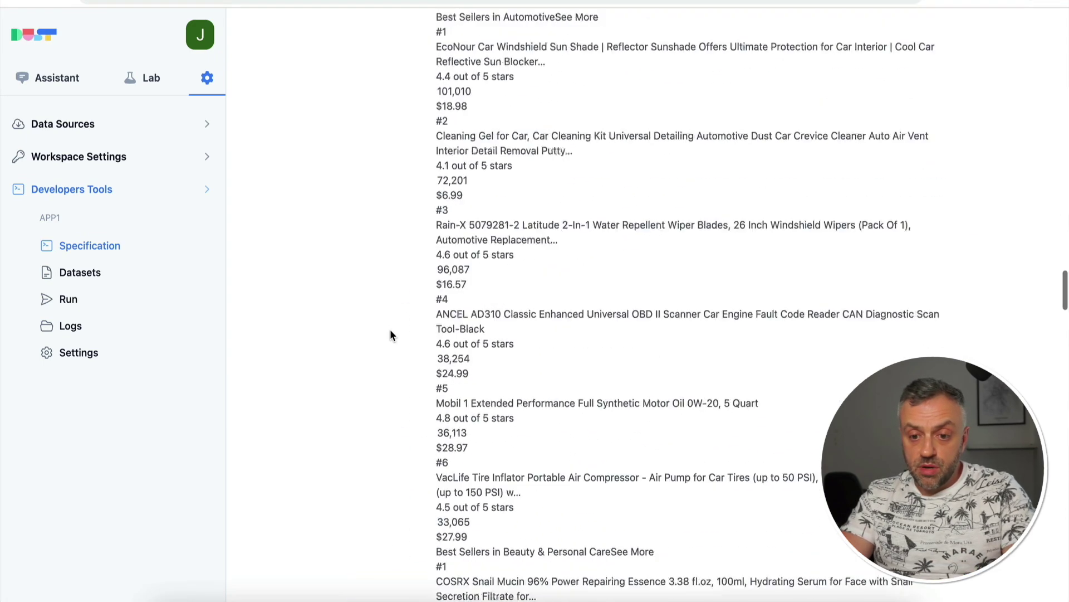
scroll(390, 329, "up", 20)
scroll(389, 329, "down", 5)
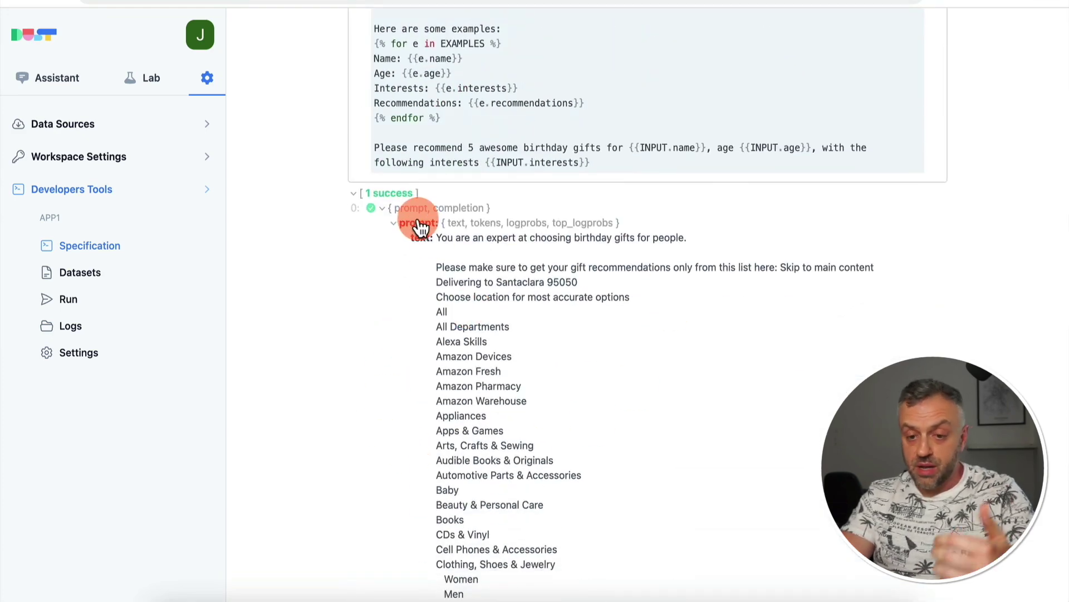
scroll(413, 290, "down", 20)
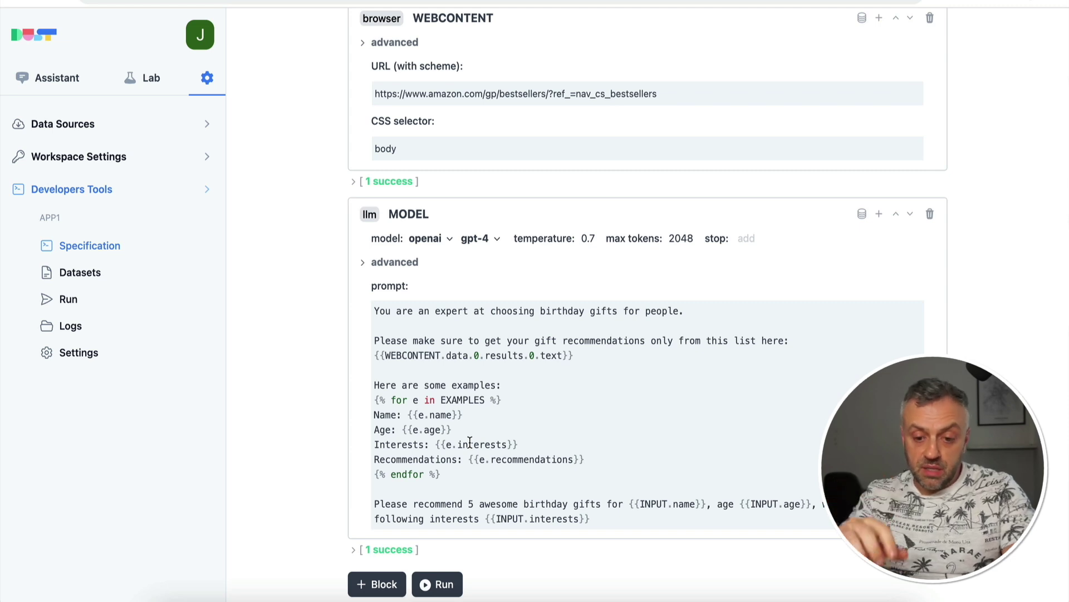
- Add a code block below the MODEL block and name it CODE
left_click(880, 215)
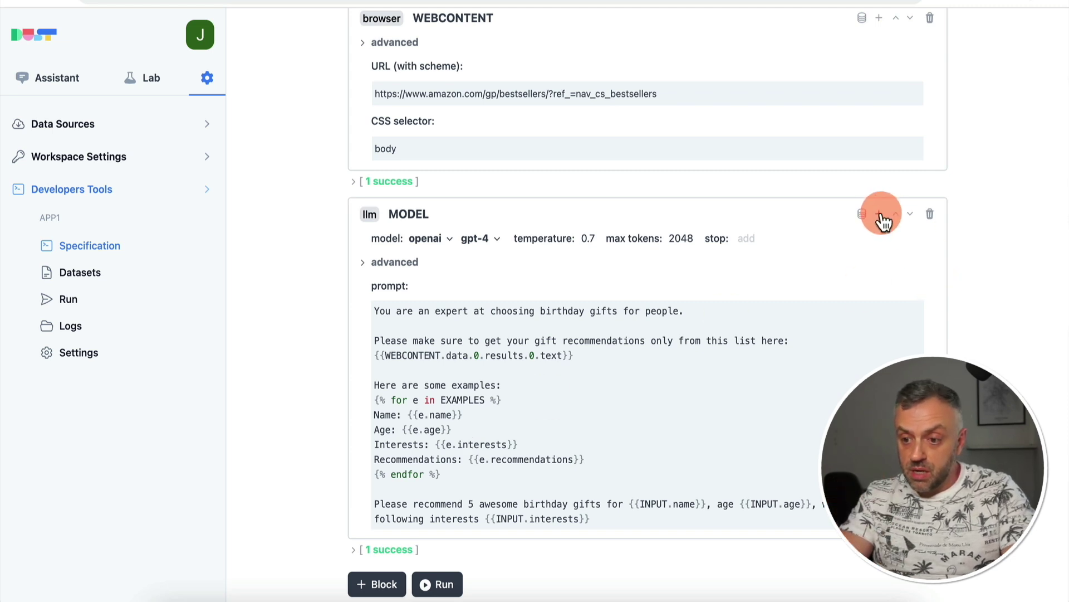
left_click(638, 367)
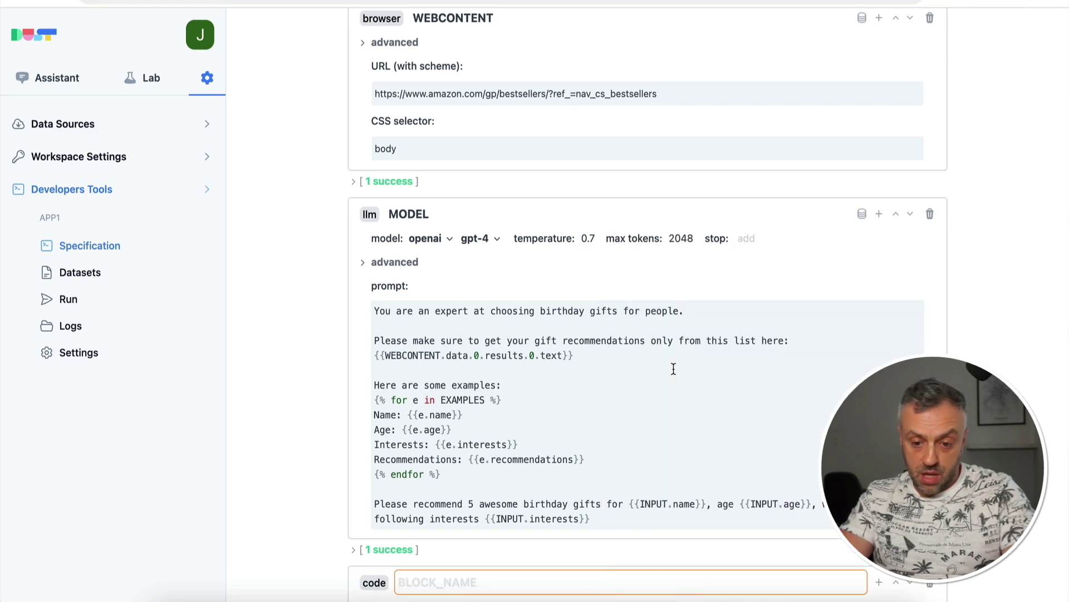
scroll(286, 494, "down", 3)
left_click(430, 452)
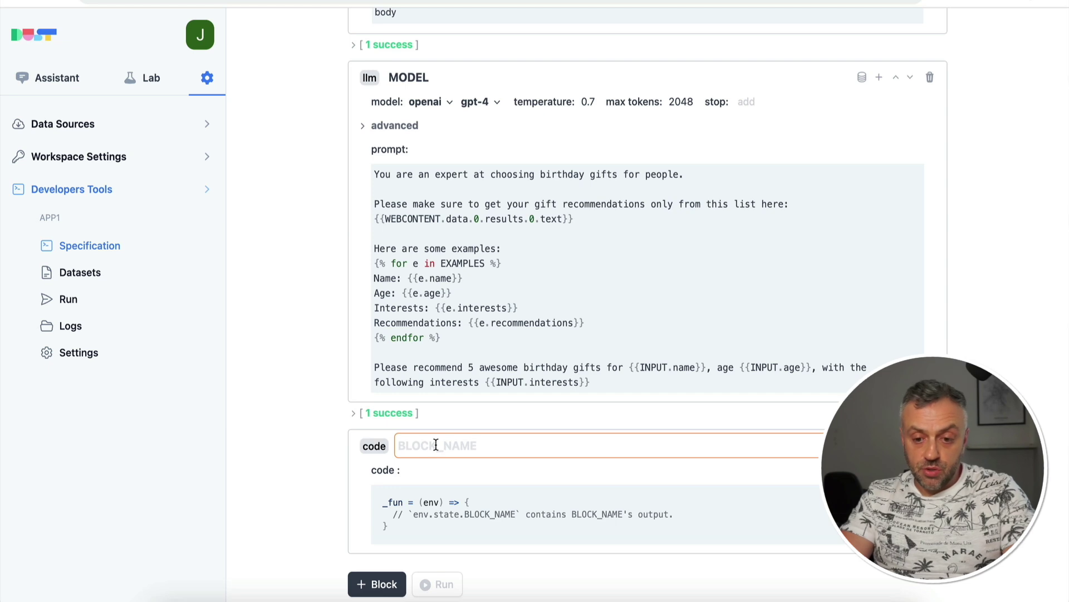
type("CODE")
- Make the CODE block's function return env.STATE.MODEL.completion.text and run the app
left_click(465, 517)
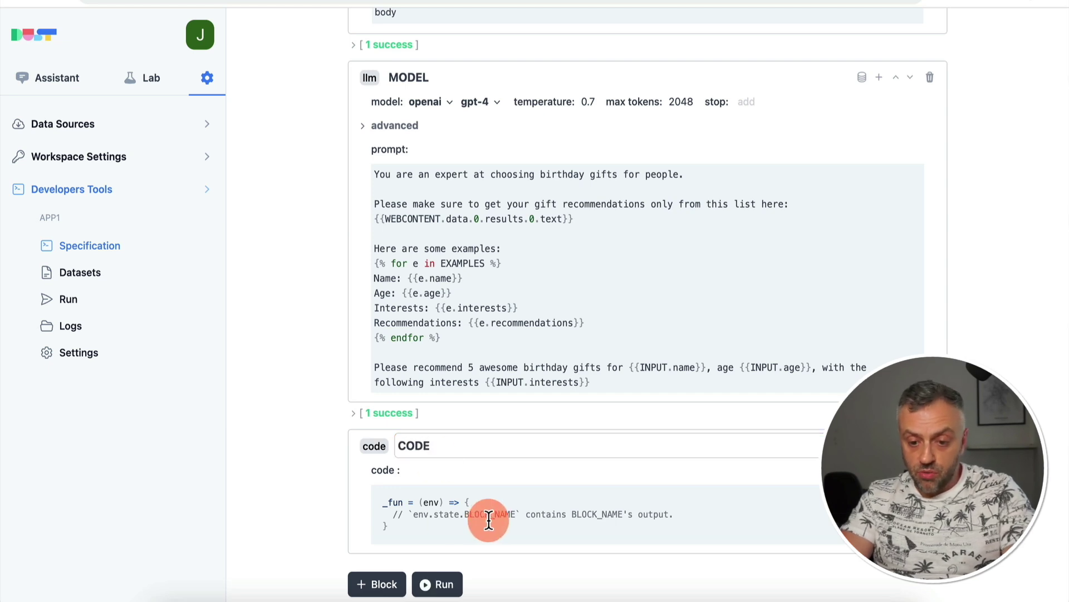
key("Return")
type("return env.STATE.")
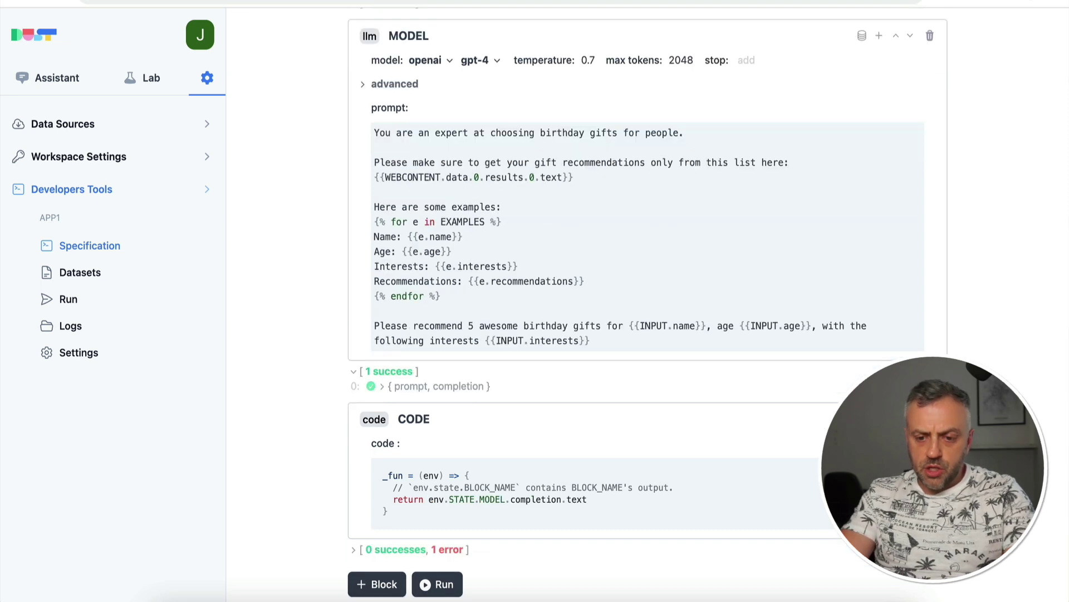
- Correct the CODE block's return value to env.state.MODEL.completion.text and run the app again
key("BackSpace")
key("BackSpace")
key("BackSpace")
key("BackSpace")
key("BackSpace")
type("state")
left_click(437, 583)
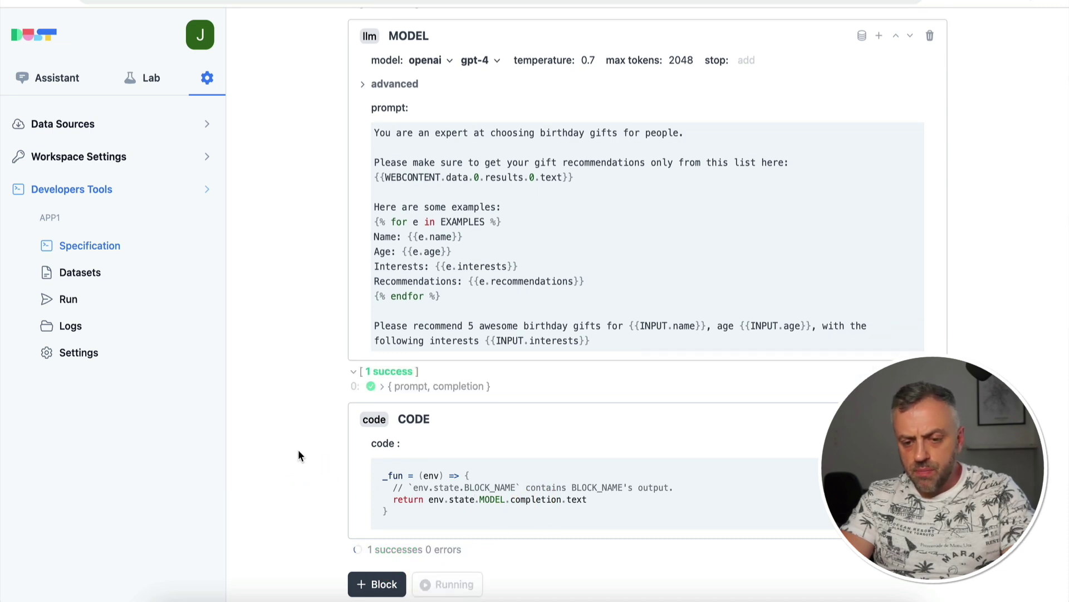
- Expand the CODE block's result and read the full recommendation text
left_click(359, 527)
left_click(354, 549)
scroll(356, 550, "down", 2)
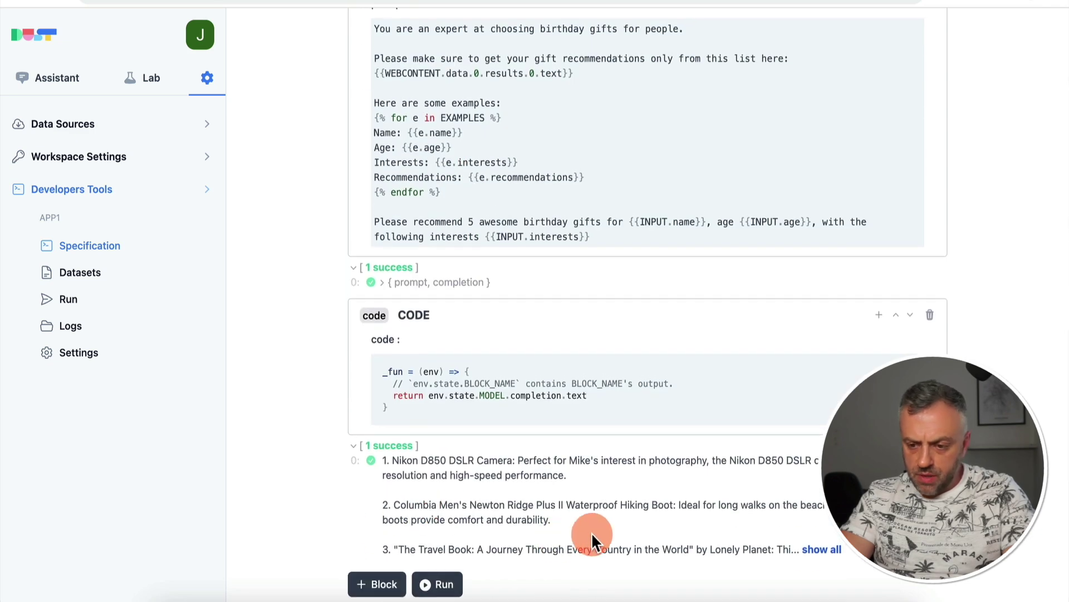
left_click(835, 550)
scroll(592, 501, "down", 2)
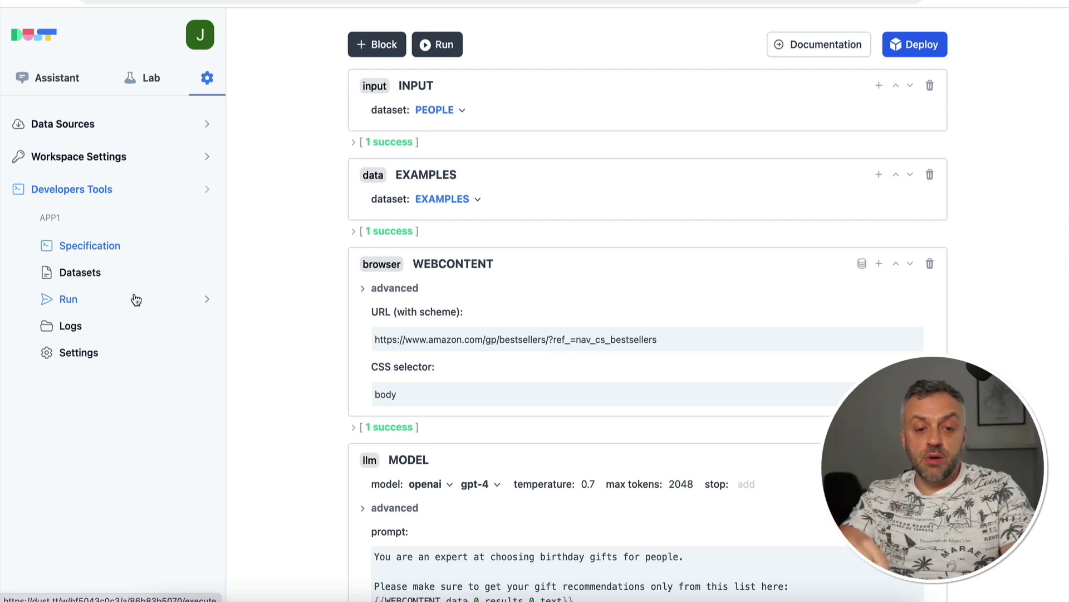
- Execute the app on custom input with age 55, interests "listening to music, reading, relaxing, chilling" and the person's first name
left_click(73, 300)
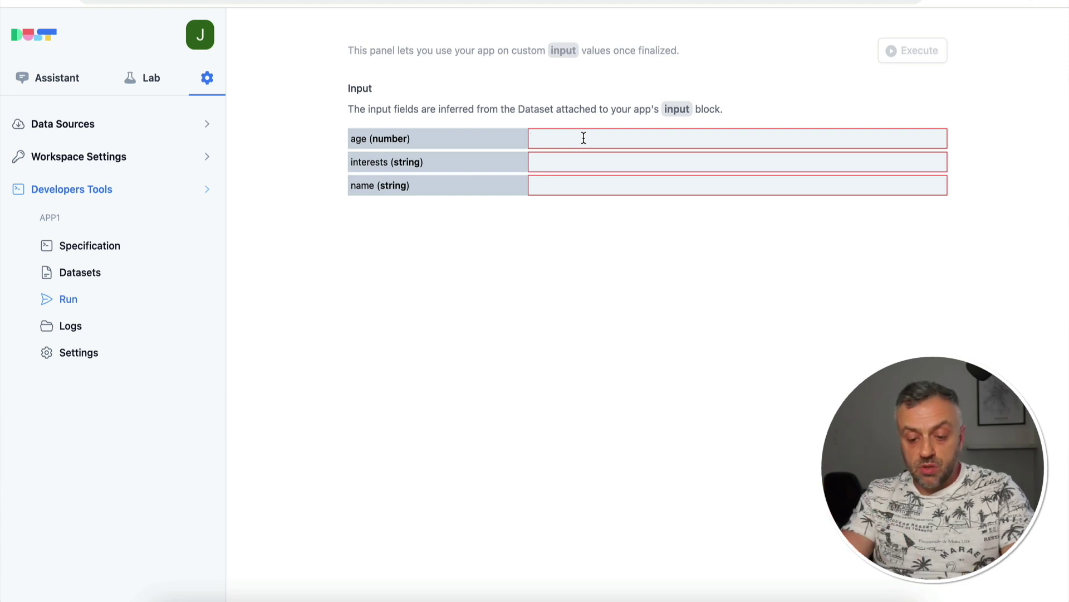
type("55")
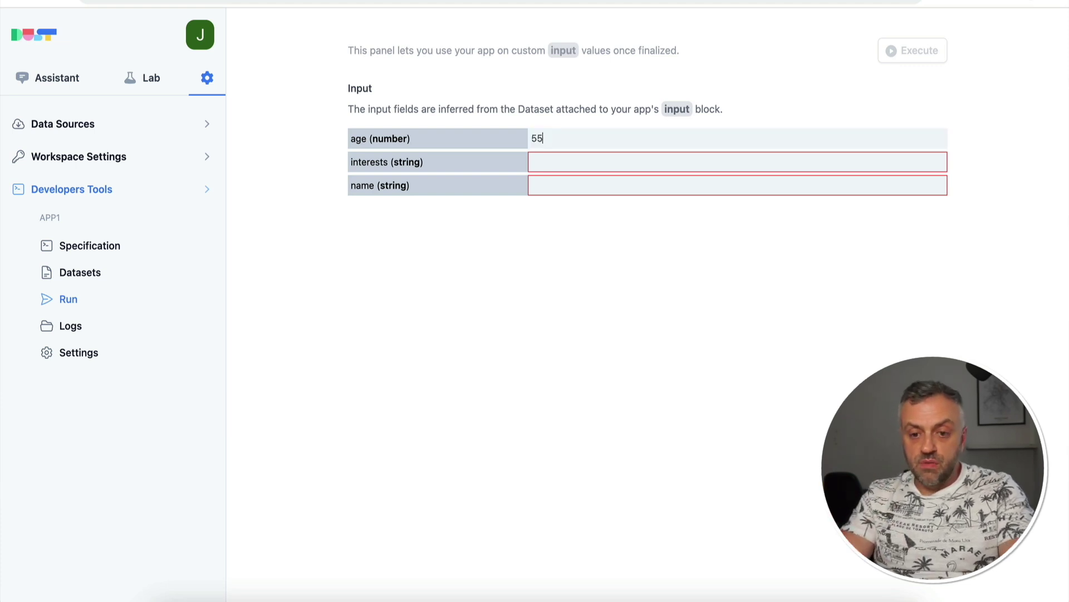
type("resteni")
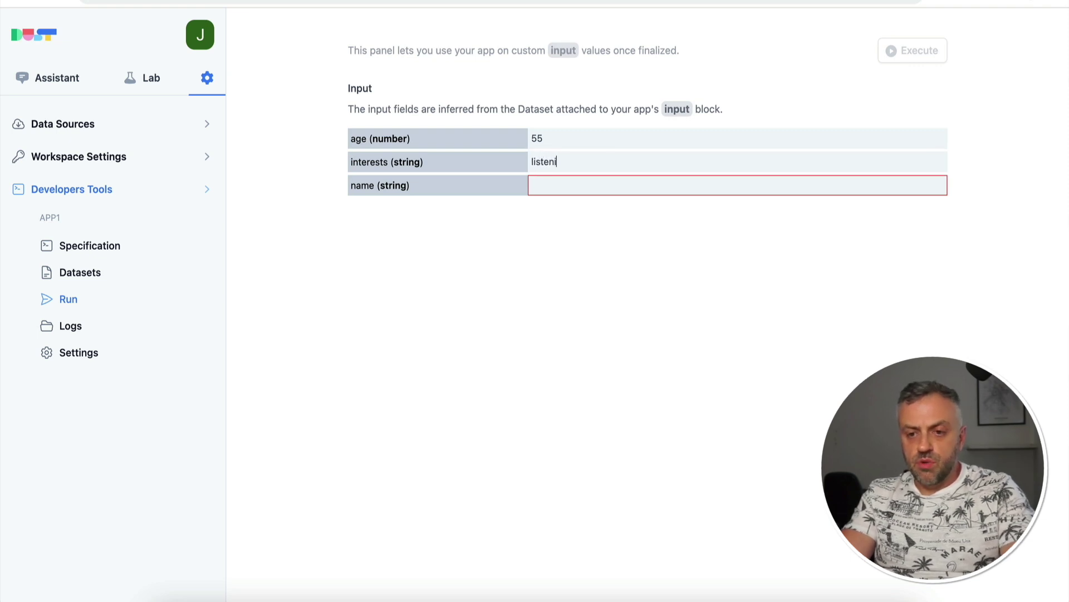
type("ng to music, reading, relaxing, chilling")
key("Tab")
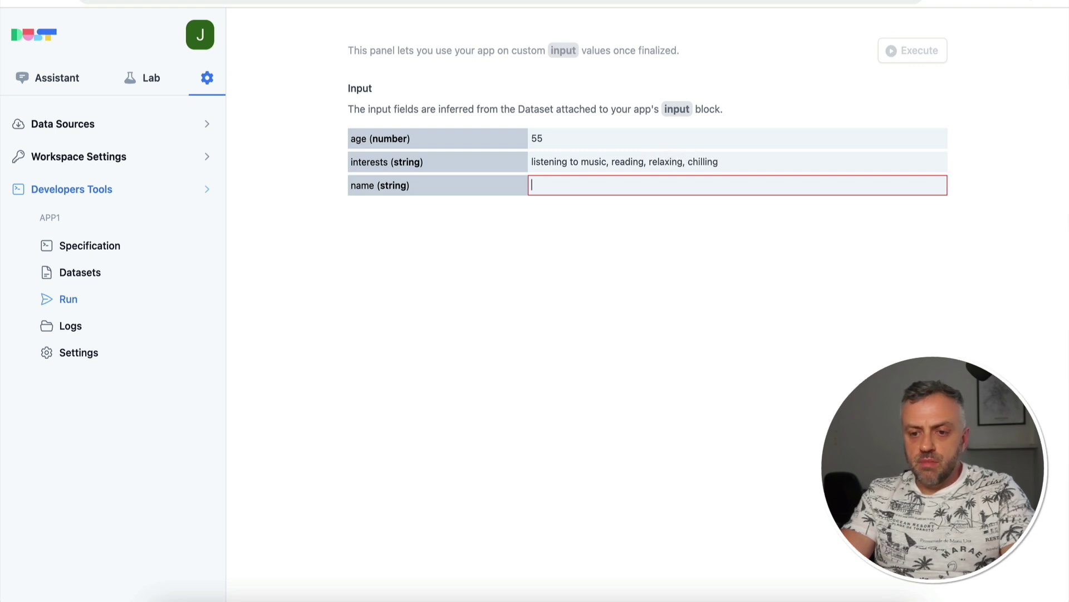
type("John")
left_click(912, 56)
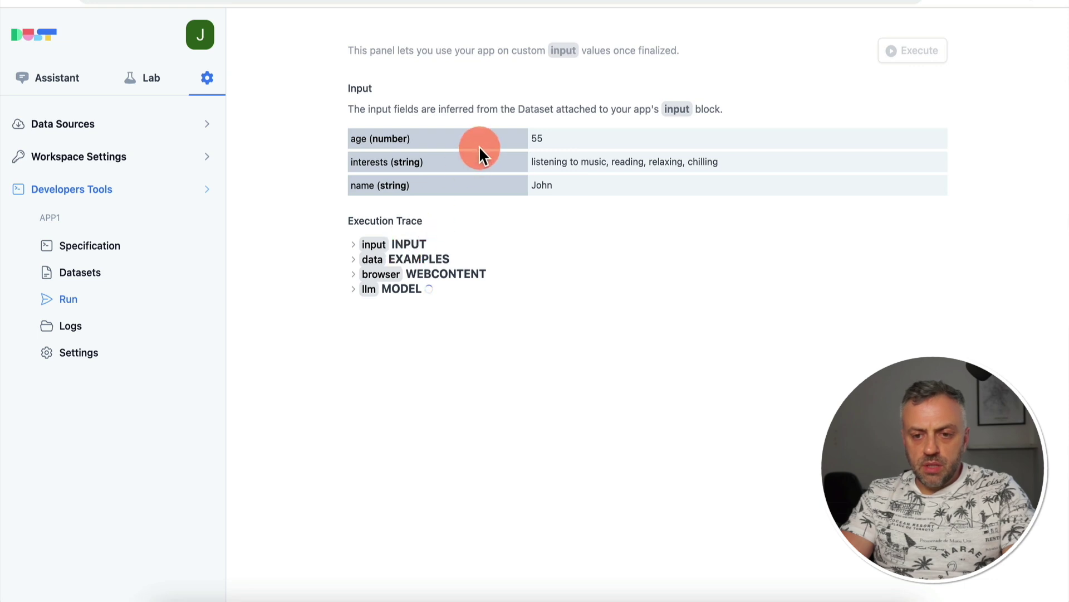
- Inspect the INPUT block's values in the execution trace and collapse it again
left_click(374, 245)
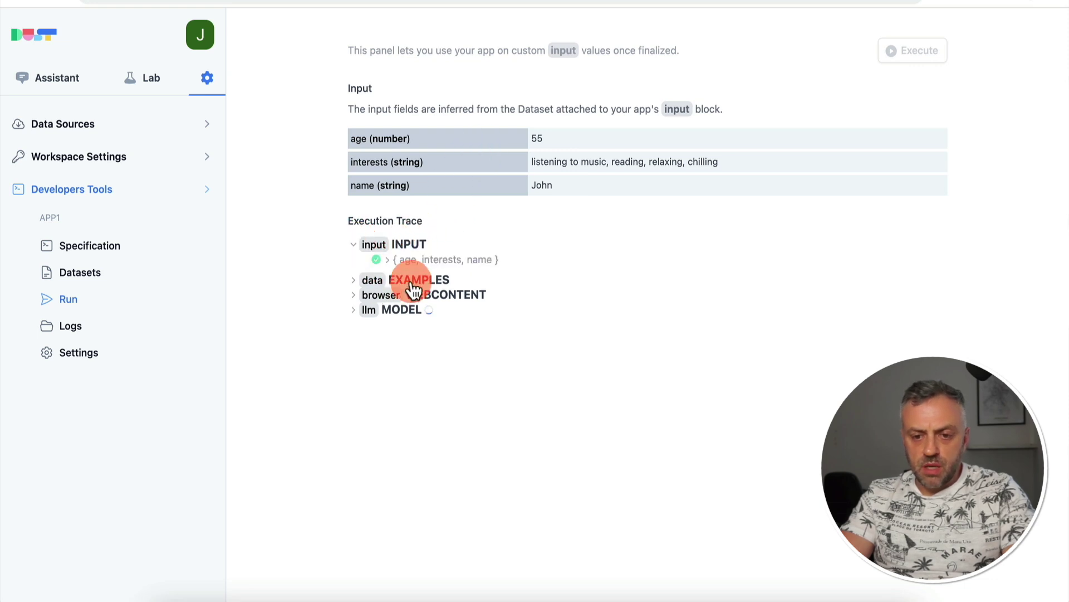
left_click(380, 260)
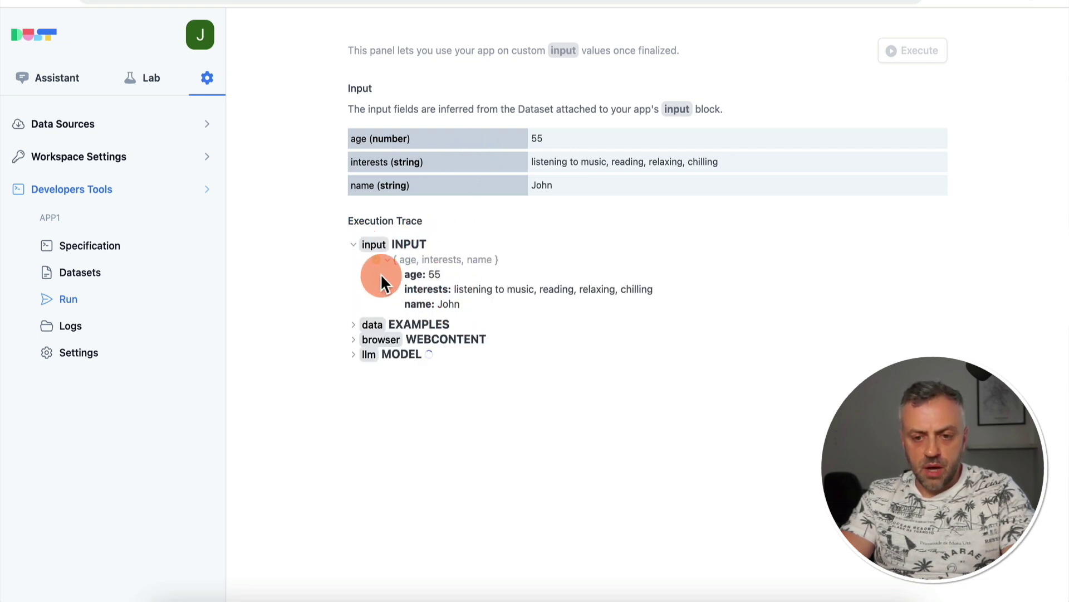
left_click(353, 245)
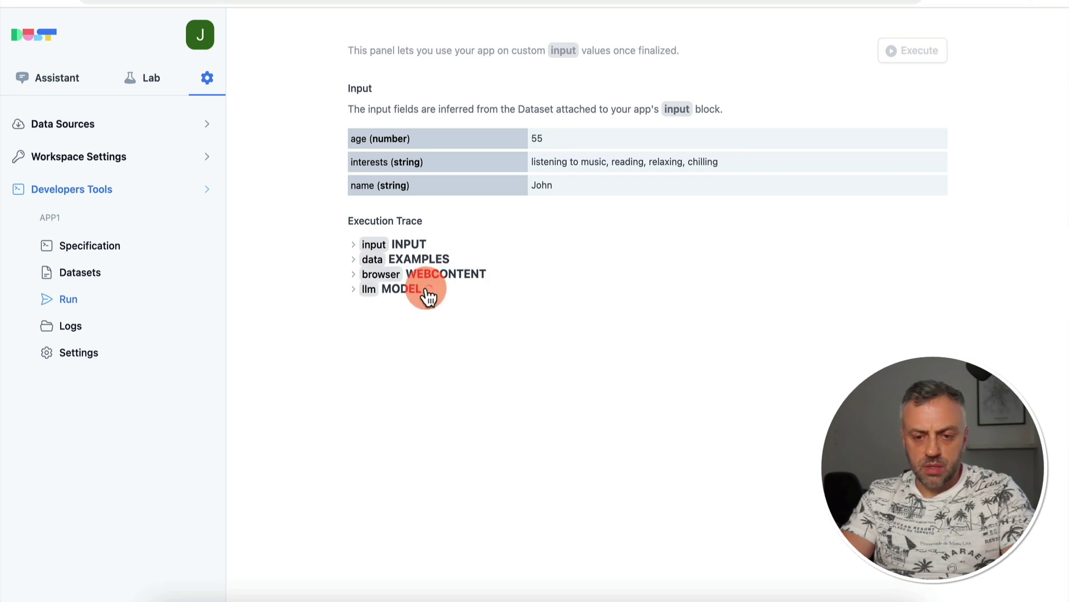
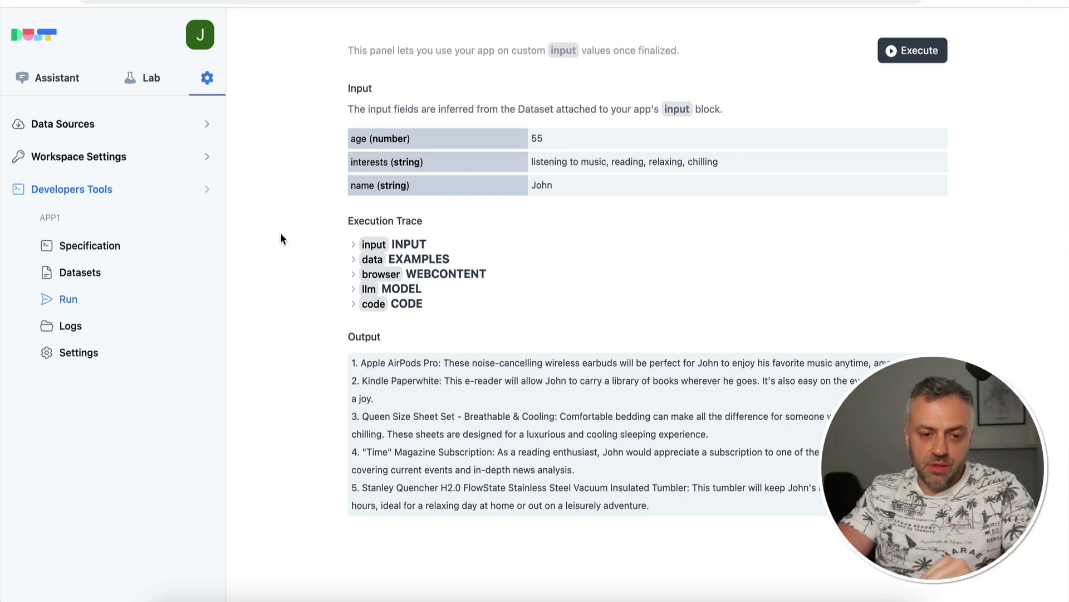
- Open the Run as API Endpoint details from app1's specification and review the workspace's secret API keys
left_click(78, 248)
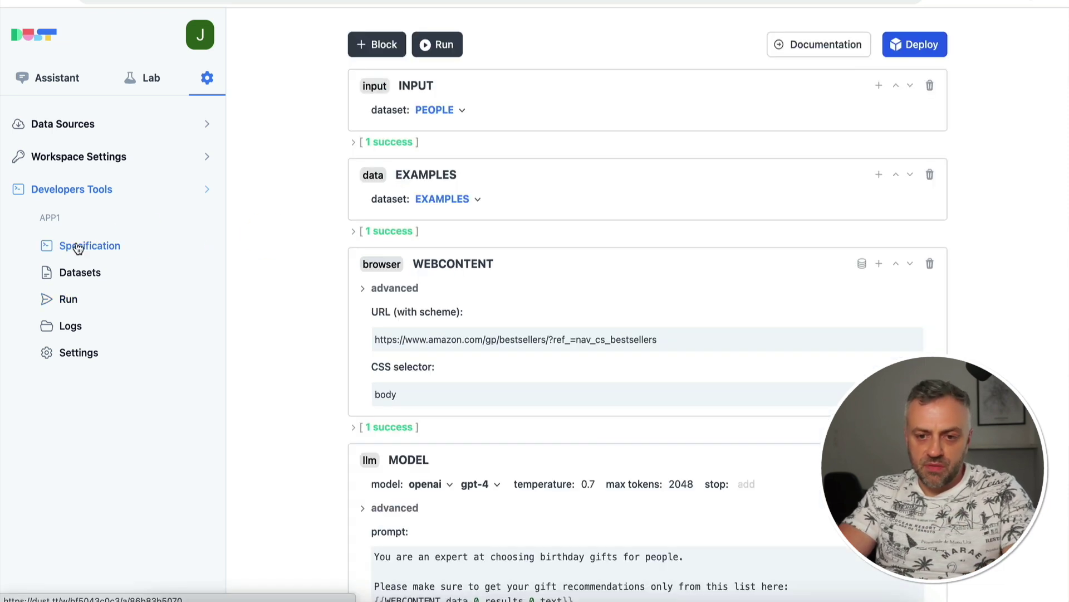
left_click(922, 45)
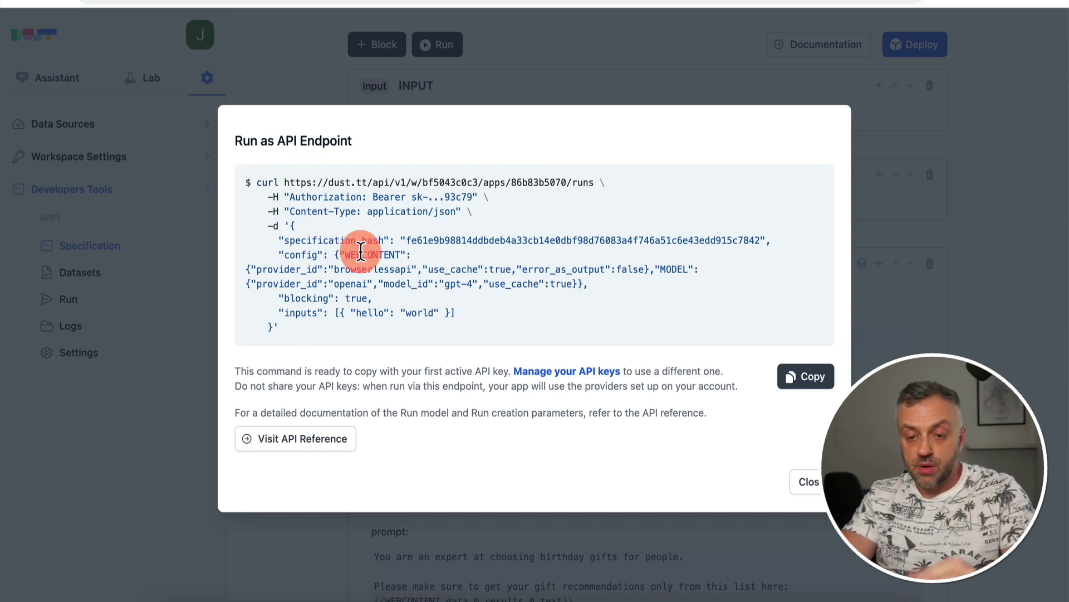
left_click(568, 381)
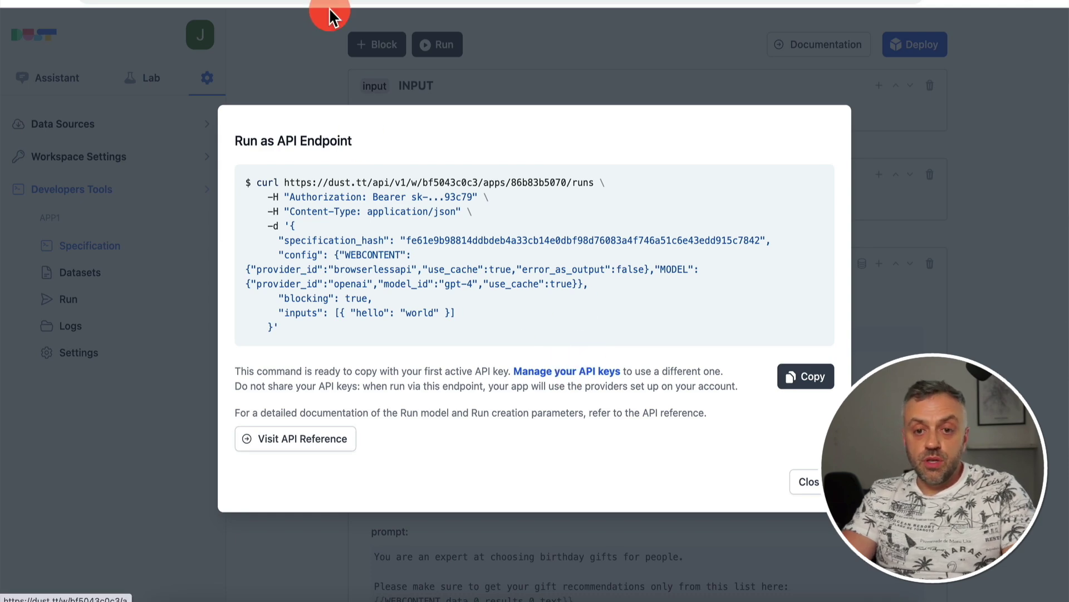
scroll(430, 287, "down", 10)
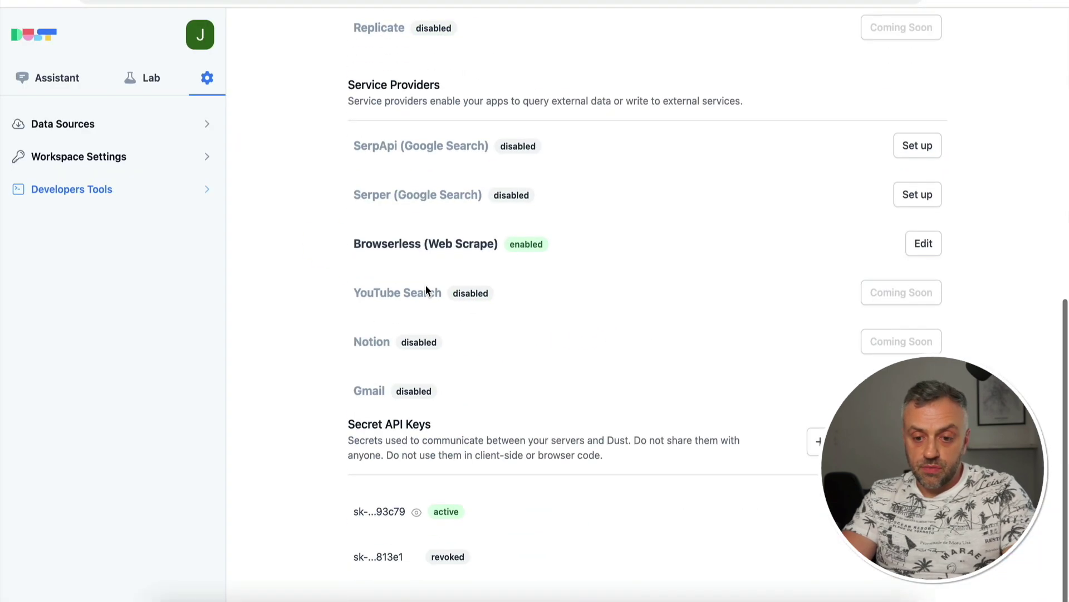
scroll(499, 583, "up", 1)
scroll(370, 543, "down", 1)
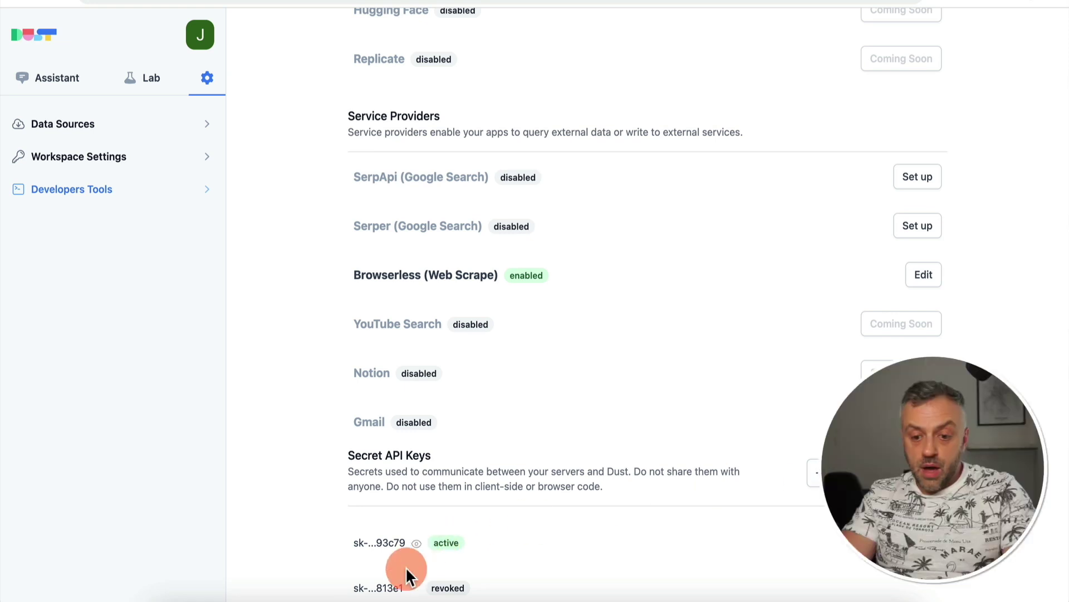
- Copy the cURL command containing the API key and import it into RapidAPI as a new request
left_click(790, 378)
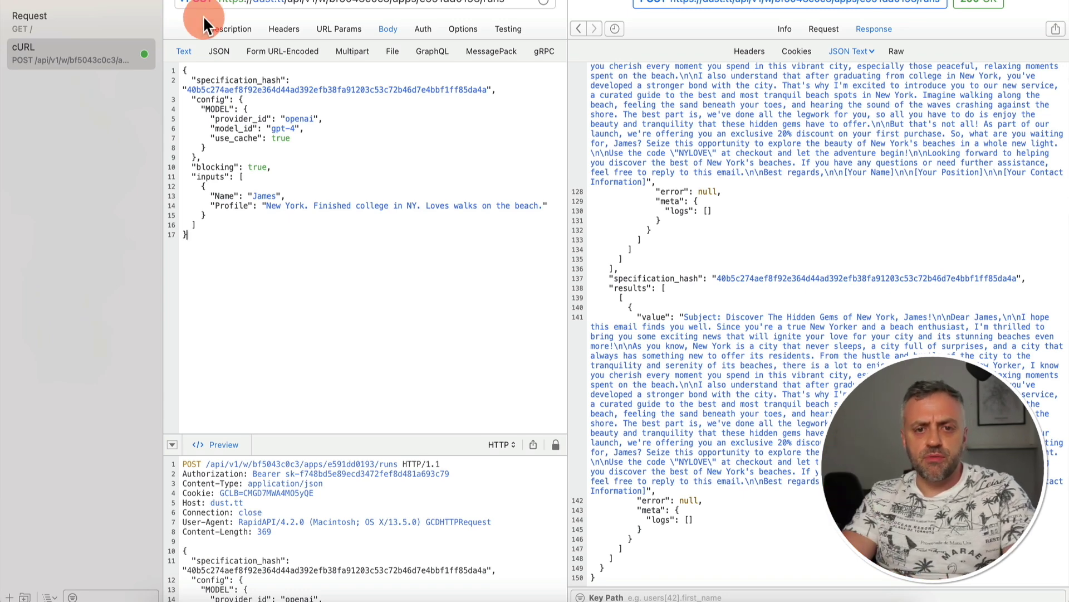
left_click(101, 0)
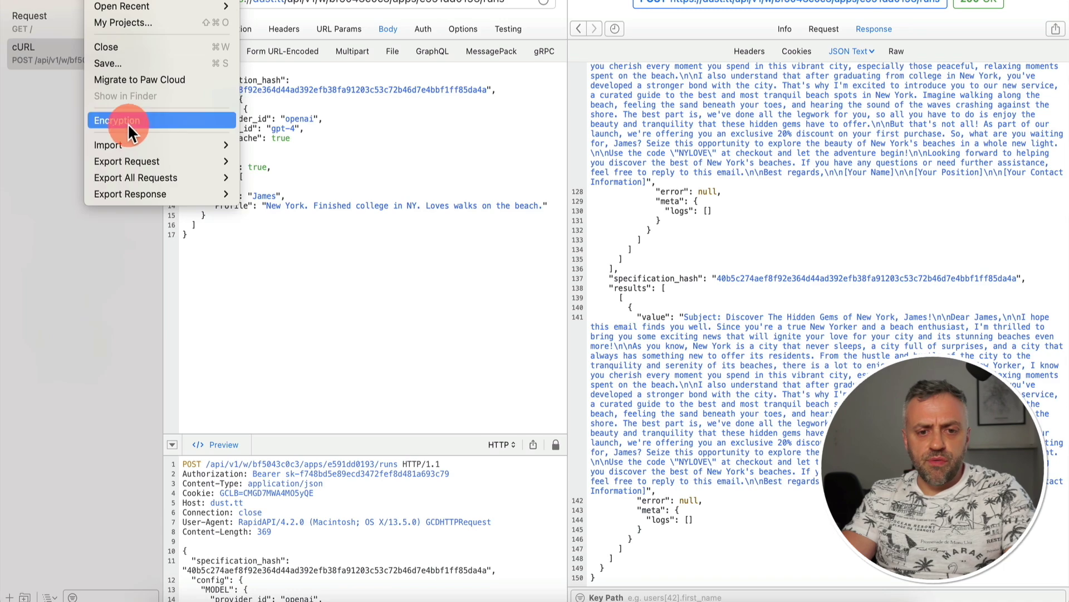
mouse_move(142, 142)
left_click(281, 159)
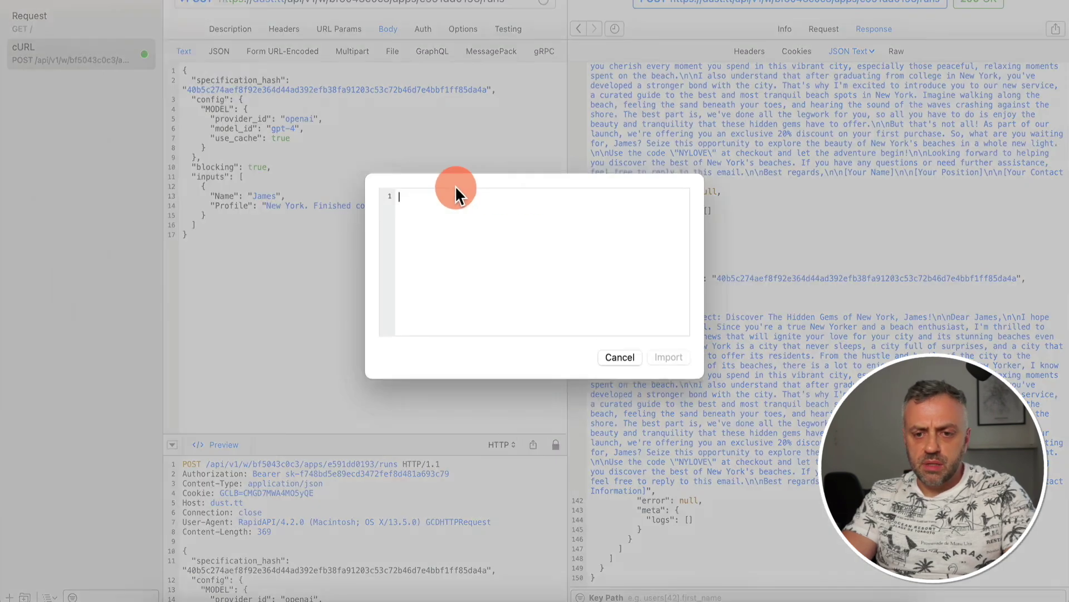
key("super+v")
left_click(670, 358)
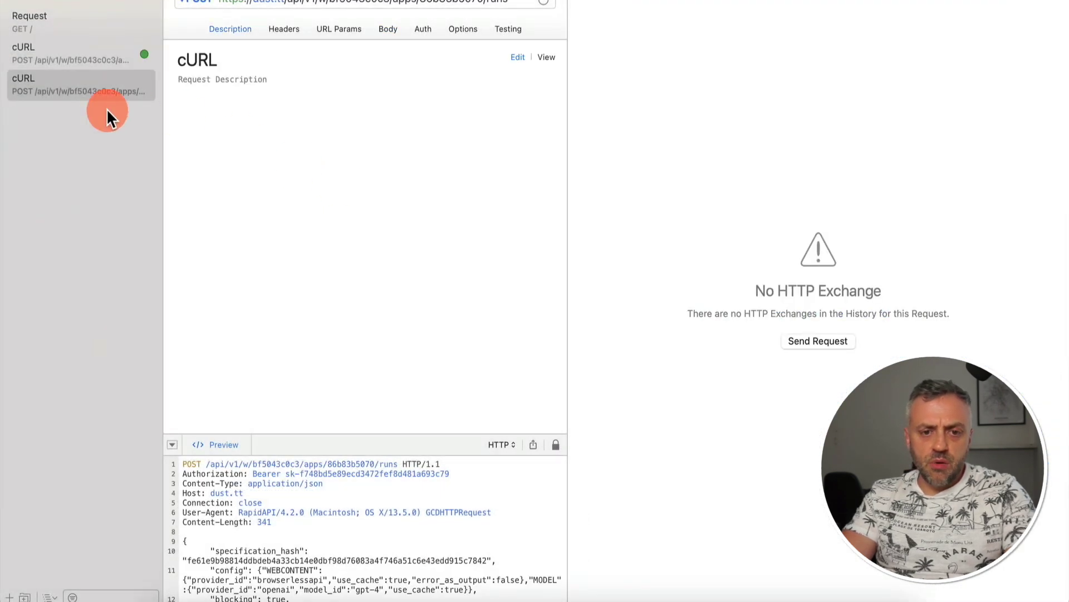
- Remove the \n line breaks and surplus spacing from the imported request's body text
left_click(390, 28)
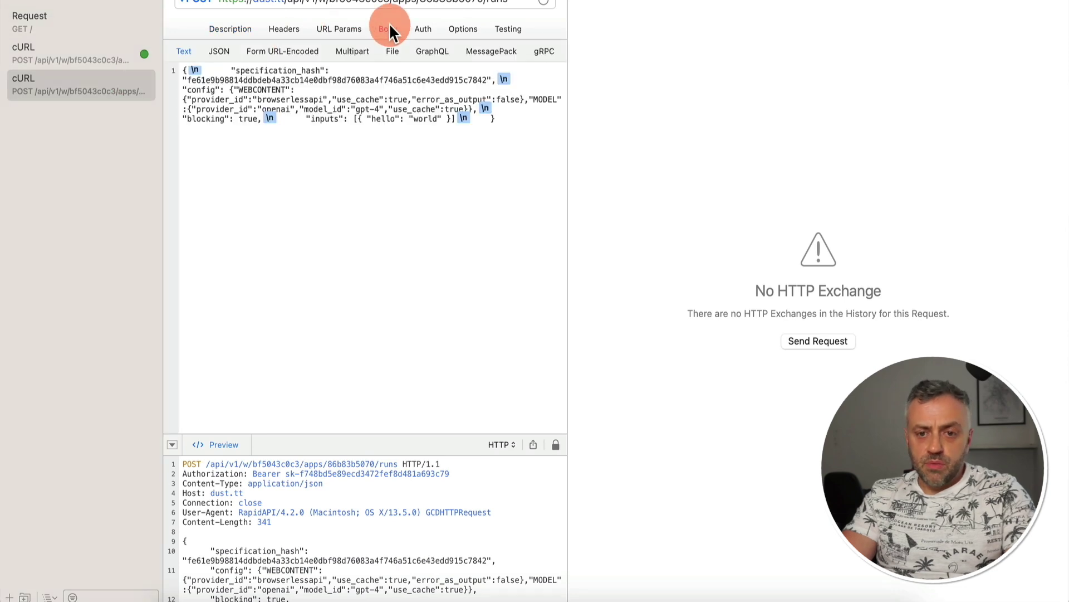
left_click(244, 70)
key("BackSpace")
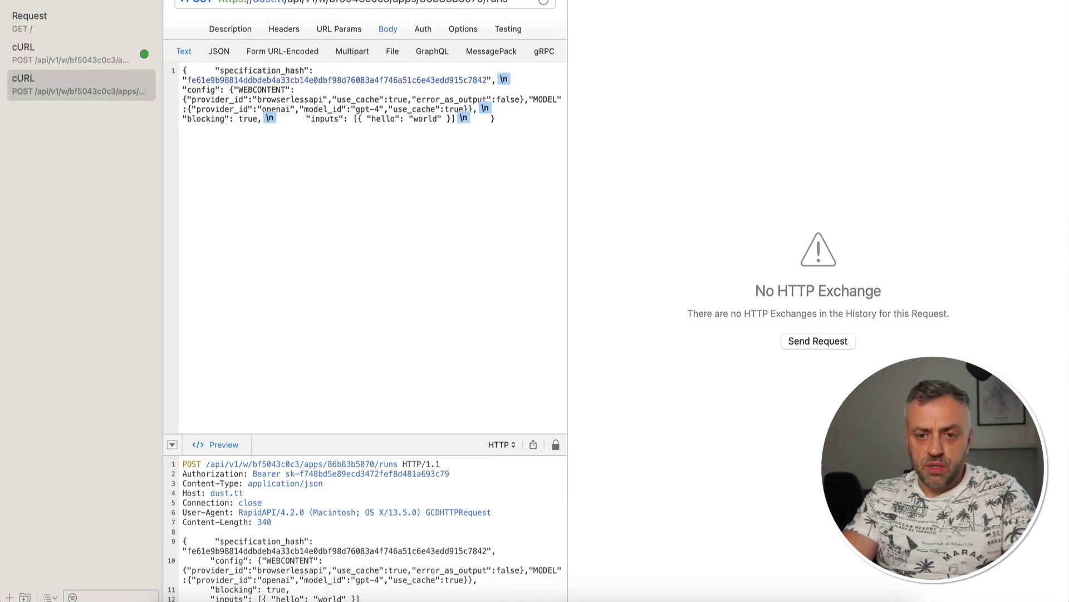
left_click(520, 78)
key("BackSpace")
key("BackSpace")
left_click(279, 119)
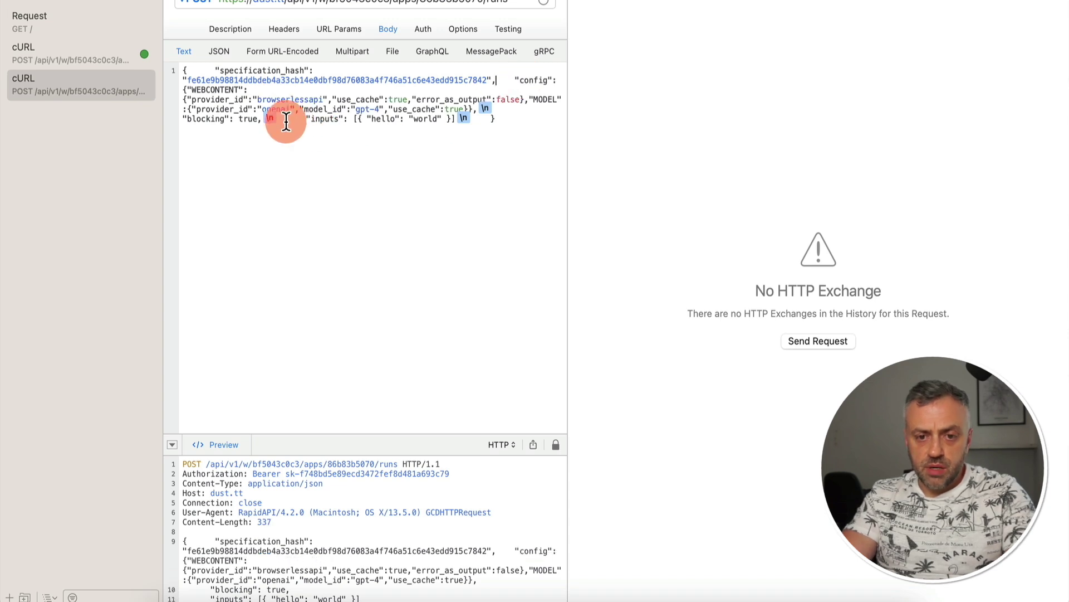
key("BackSpace")
left_click(513, 107)
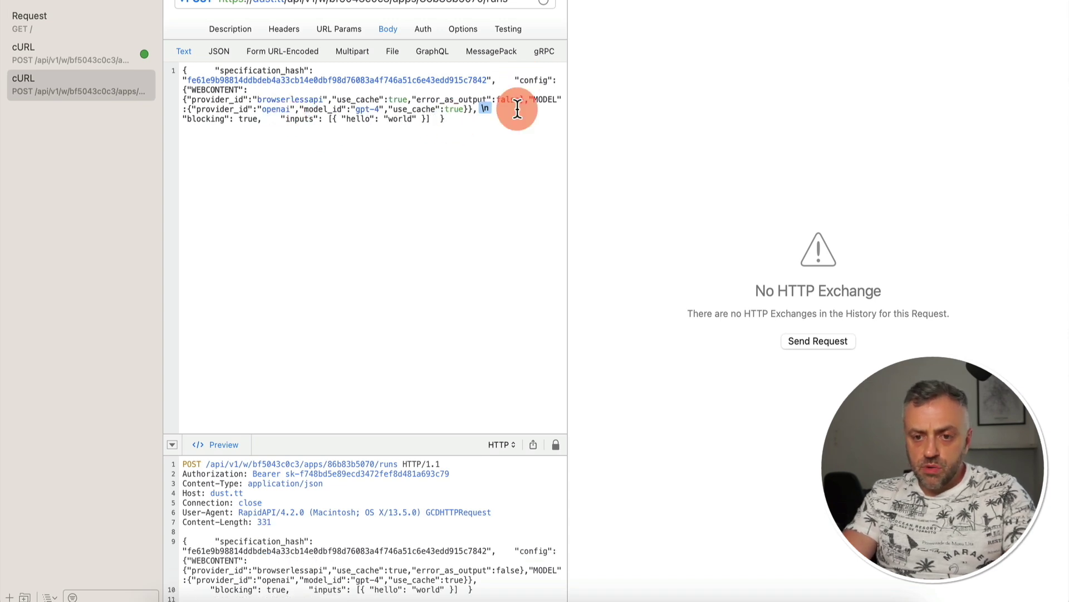
key("BackSpace")
key("BackSpace")
key("BackSpace")
key("BackSpace")
key("BackSpace")
key("BackSpace")
- In the JSON body's first inputs item, rename the hello key to name and add age and interests keys
left_click(218, 51)
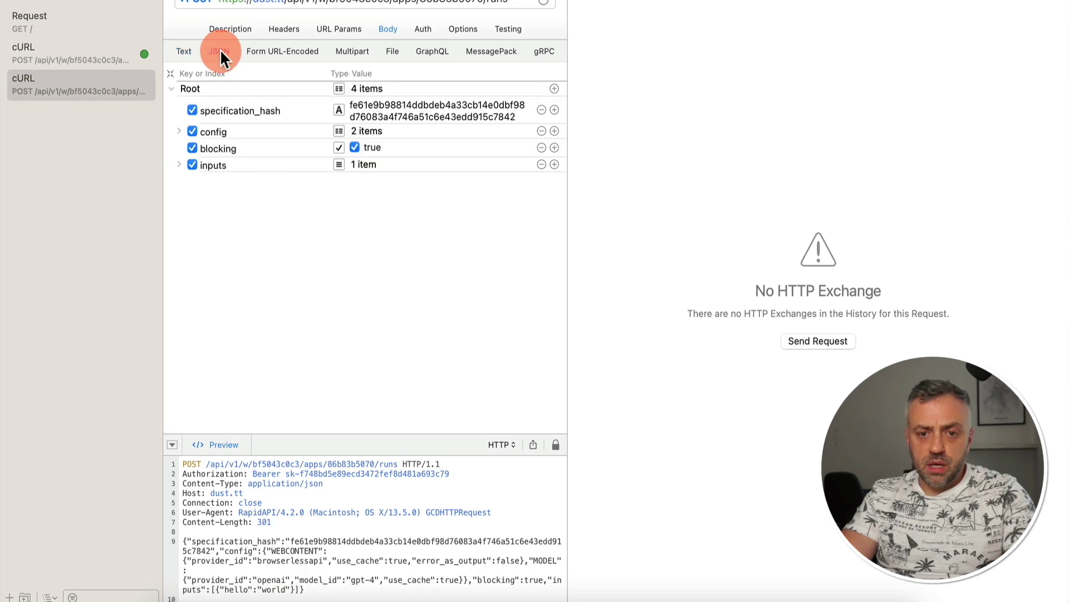
left_click(180, 165)
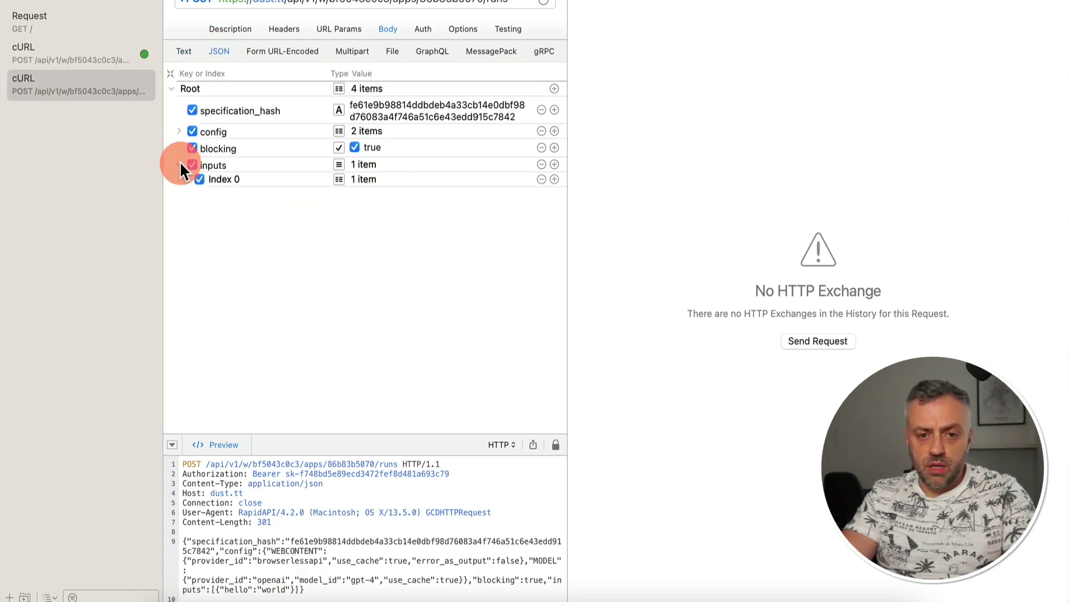
left_click(186, 179)
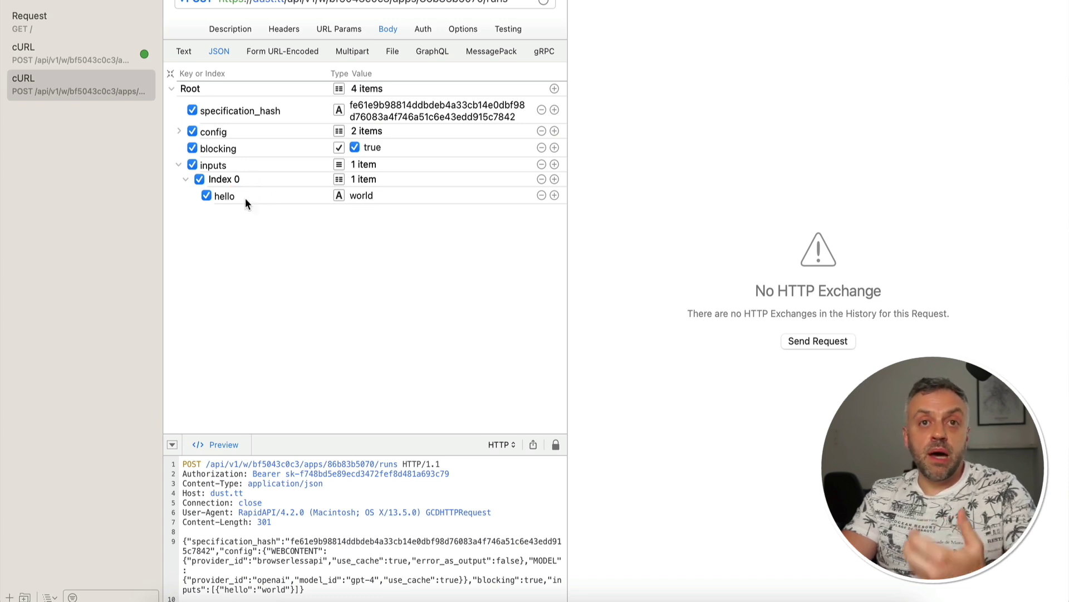
double_click(245, 199)
type("name")
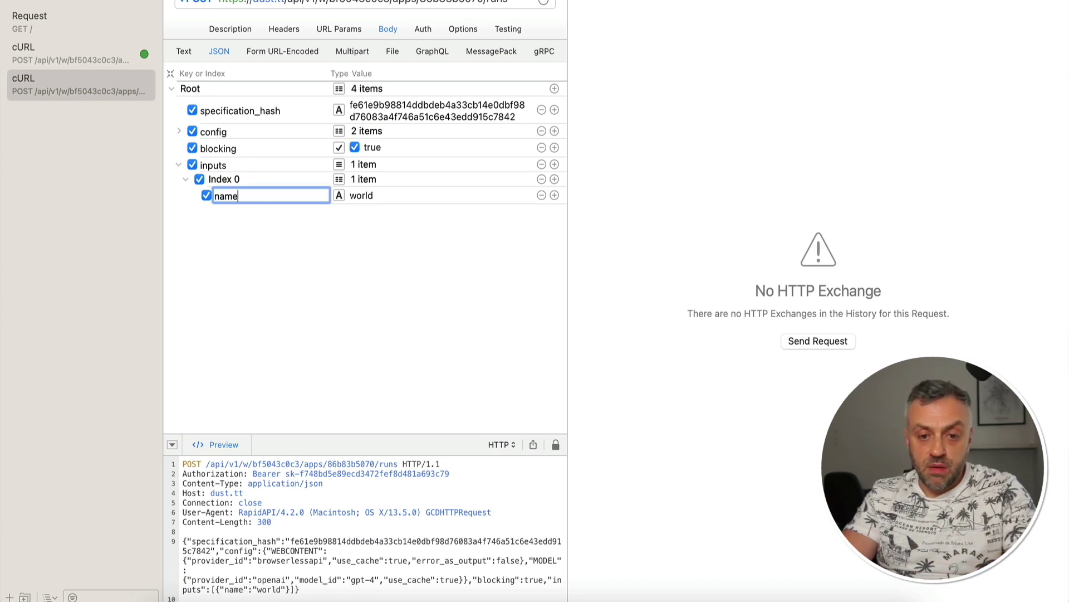
left_click(555, 195)
double_click(240, 211)
type("age")
left_click(554, 213)
double_click(227, 228)
type("interests")
- Fill in the person's first name, age 35 and interests "travel, photography" in the request body, and send the request
double_click(362, 195)
key("BackSpace")
type("James")
double_click(365, 212)
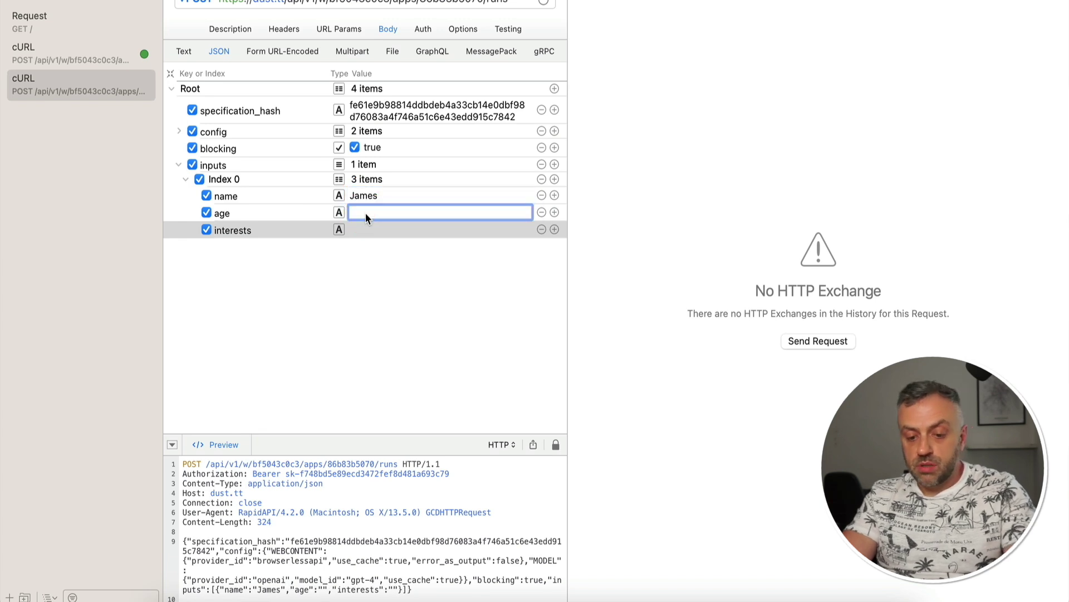
double_click(380, 229)
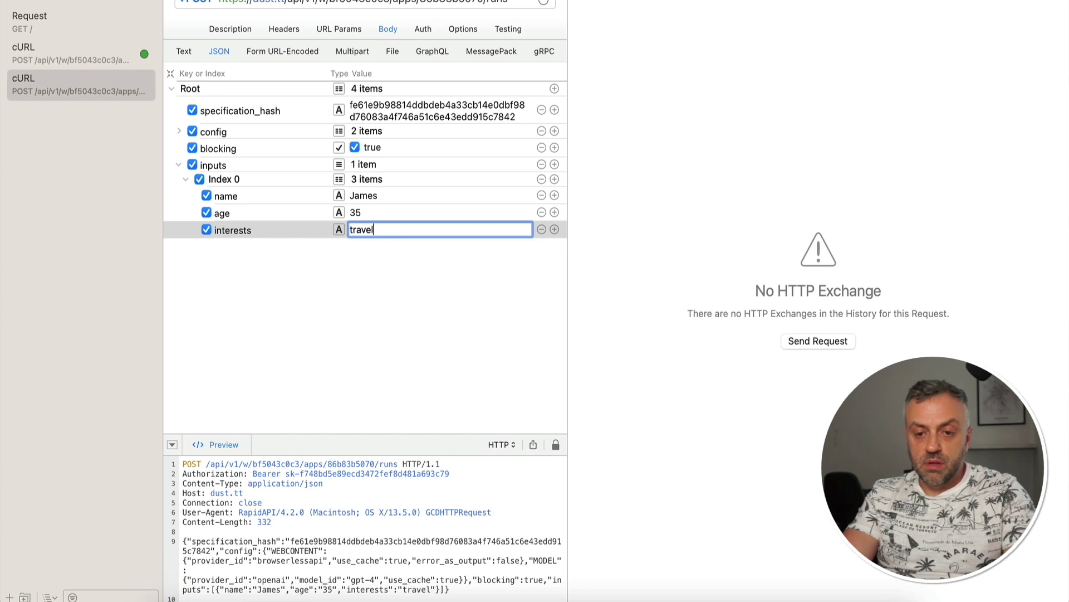
type("travel, photography")
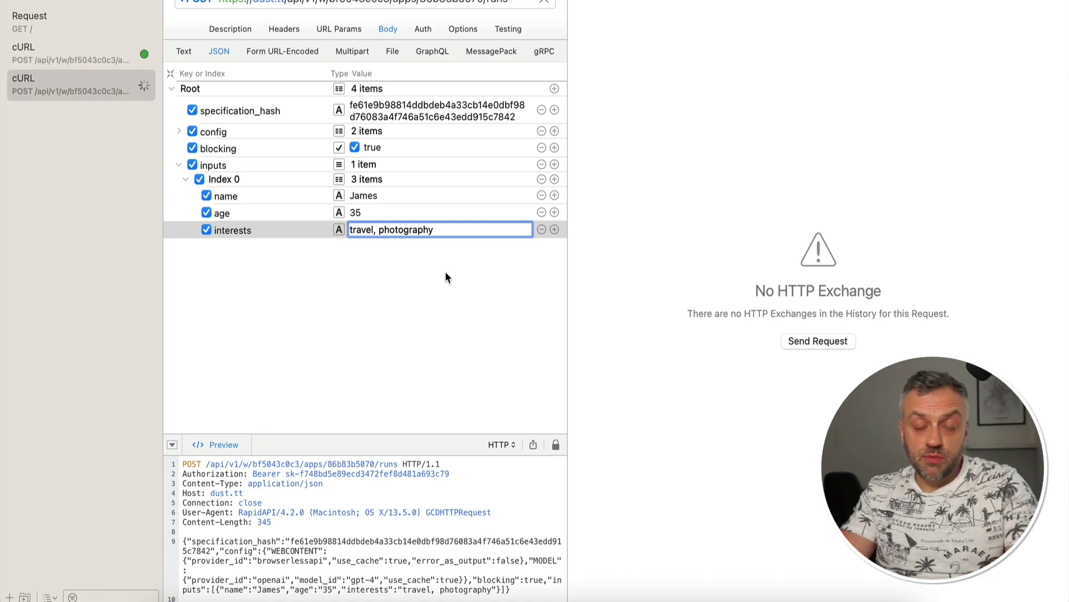
- Expand run, results and both nested Index 0 levels in the JSON response to read the returned value
left_click(649, 129)
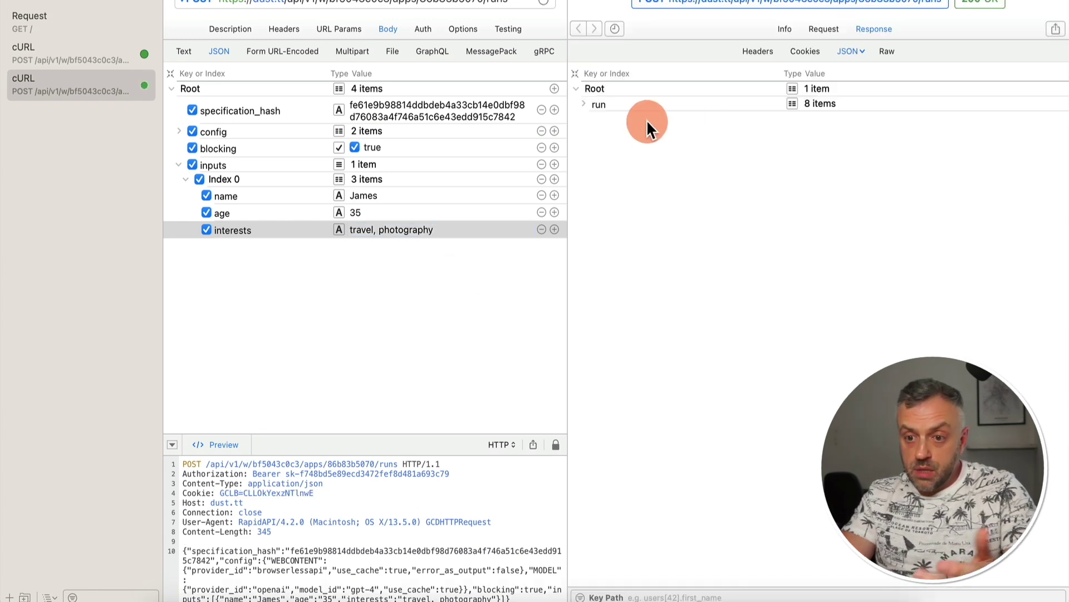
left_click(581, 103)
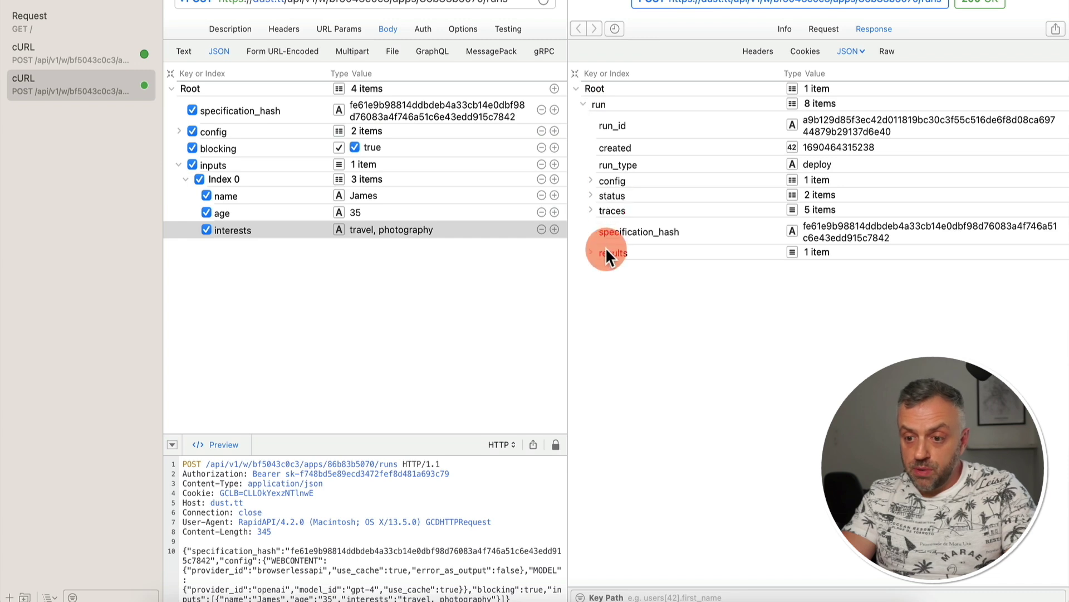
left_click(591, 251)
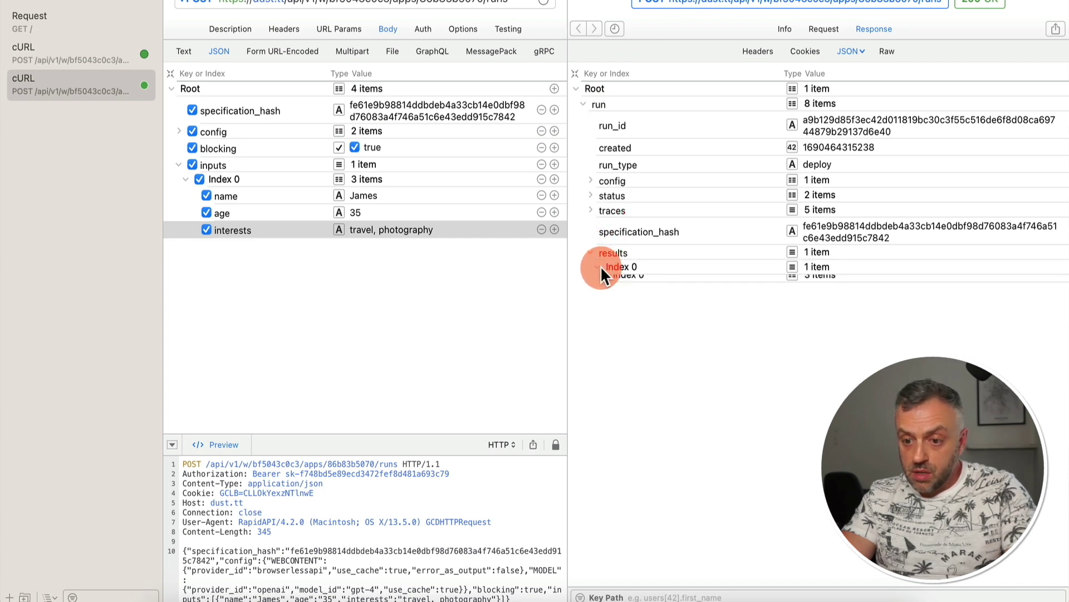
left_click(599, 267)
left_click(602, 280)
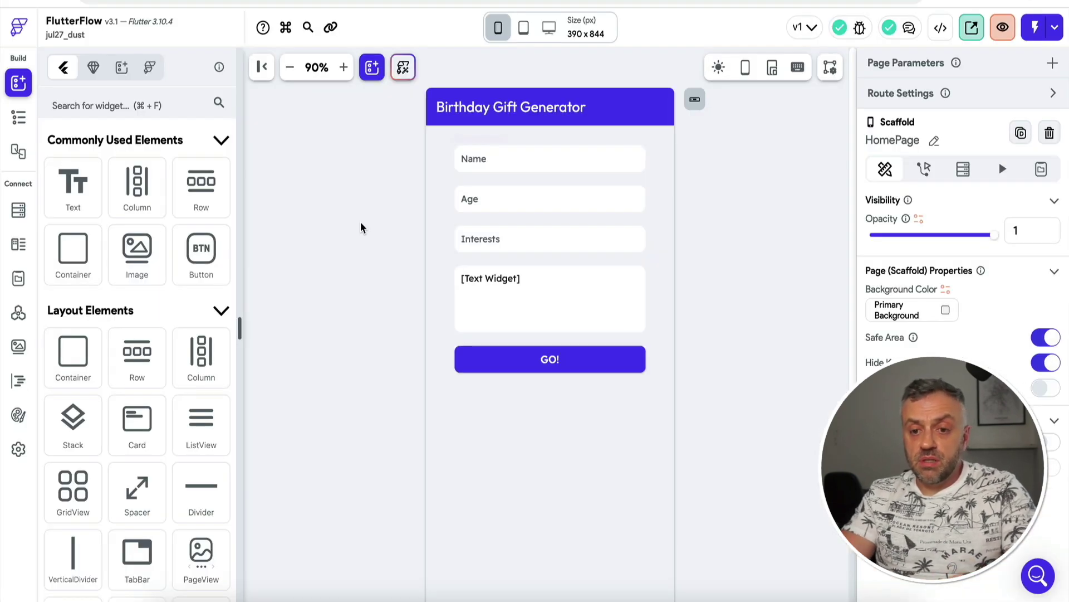
- Switch to FlutterFlow and examine the Name, Age, Interests and text widgets on the Birthday Gift Generator page
left_click(477, 160)
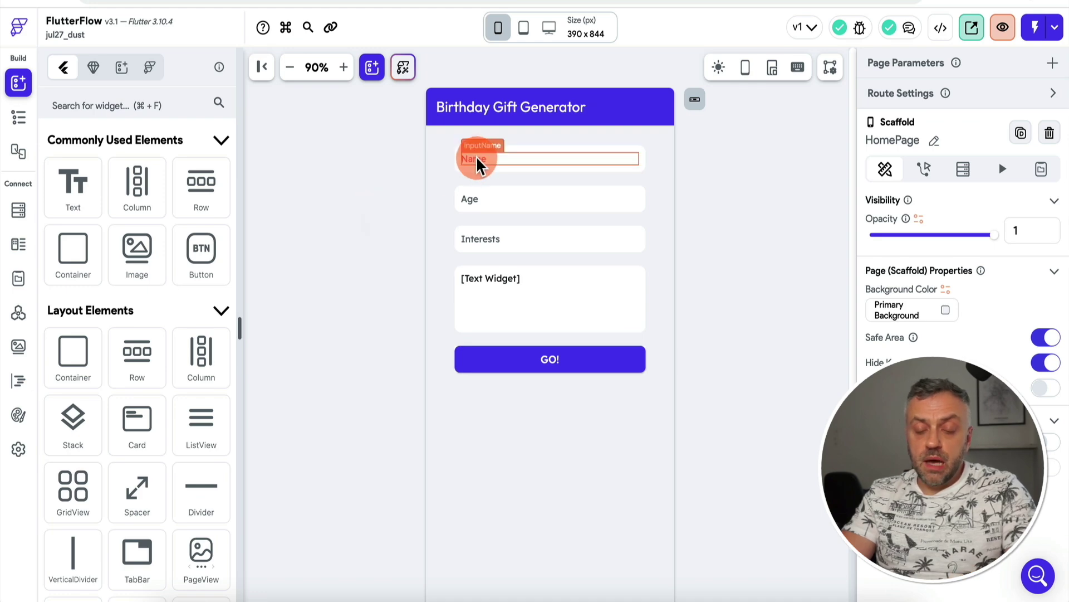
left_click(472, 201)
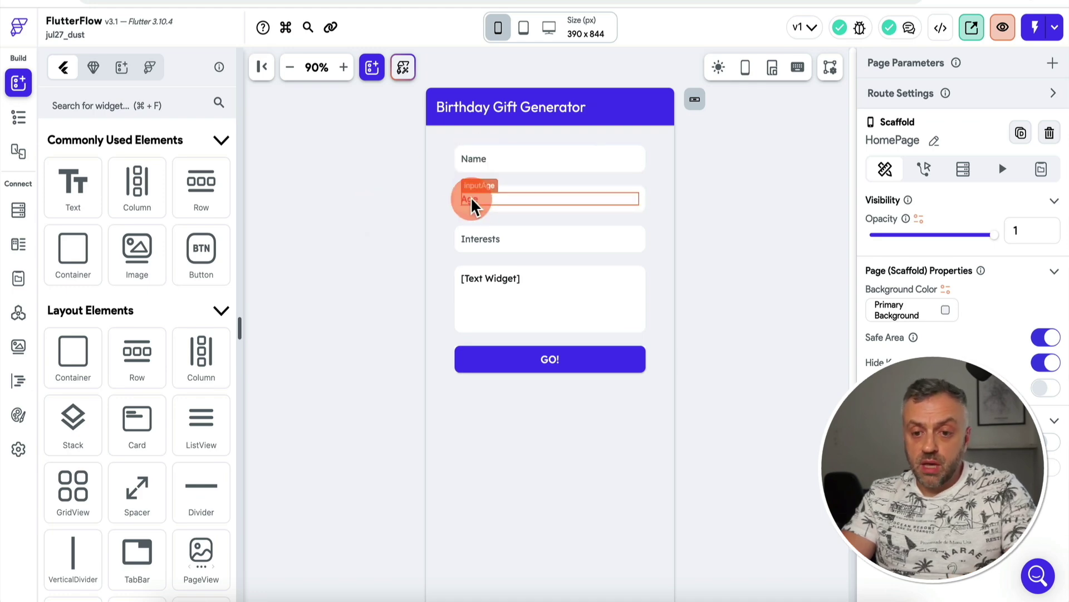
left_click(482, 248)
left_click(478, 295)
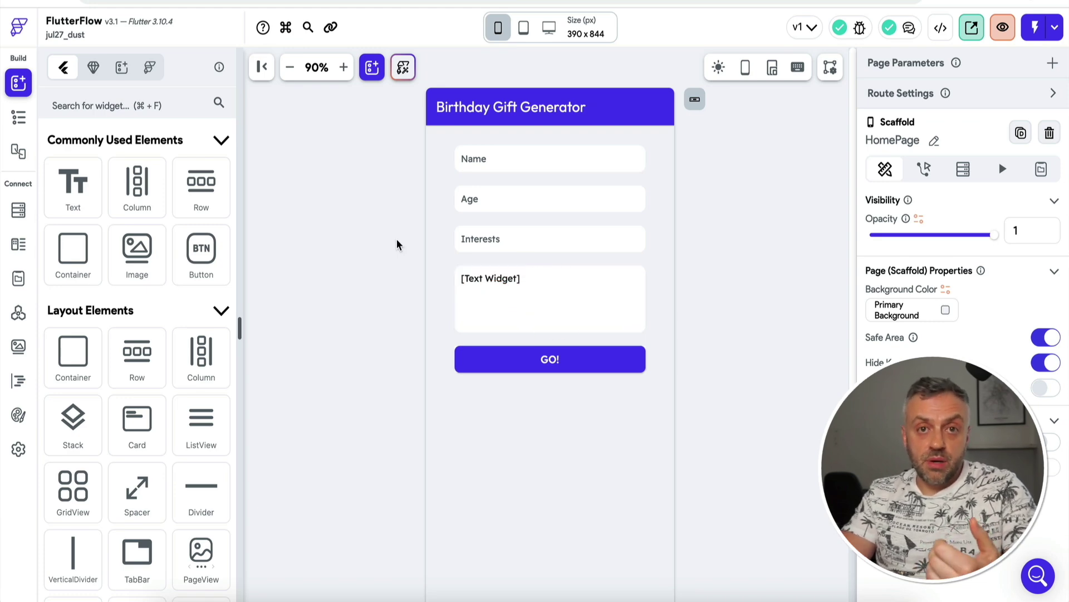
- Create a new API call named LLMCall in FlutterFlow with the POST method
left_click(18, 315)
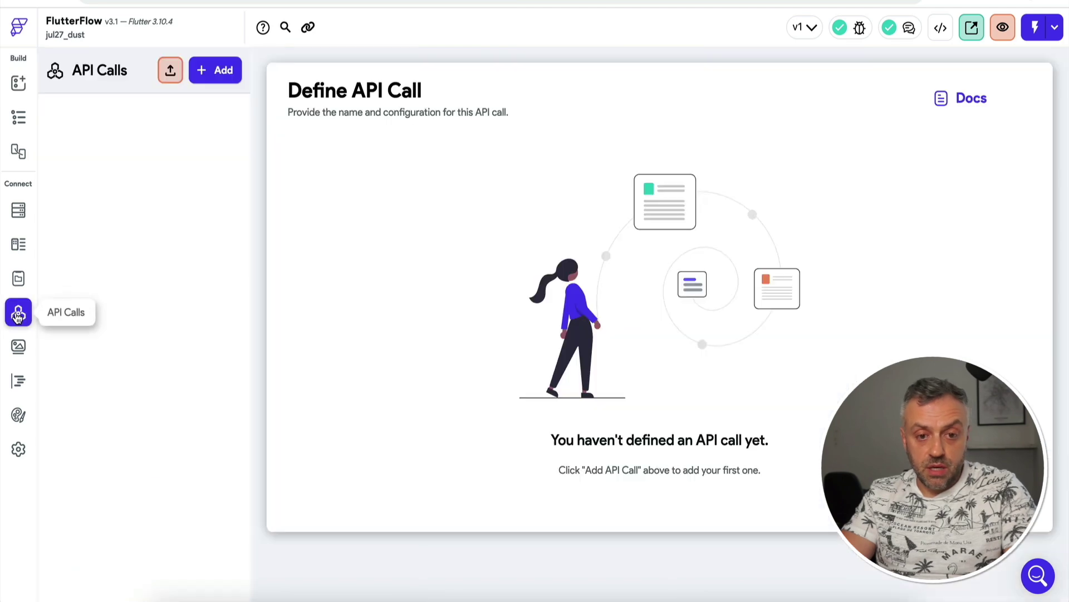
left_click(217, 71)
left_click(193, 148)
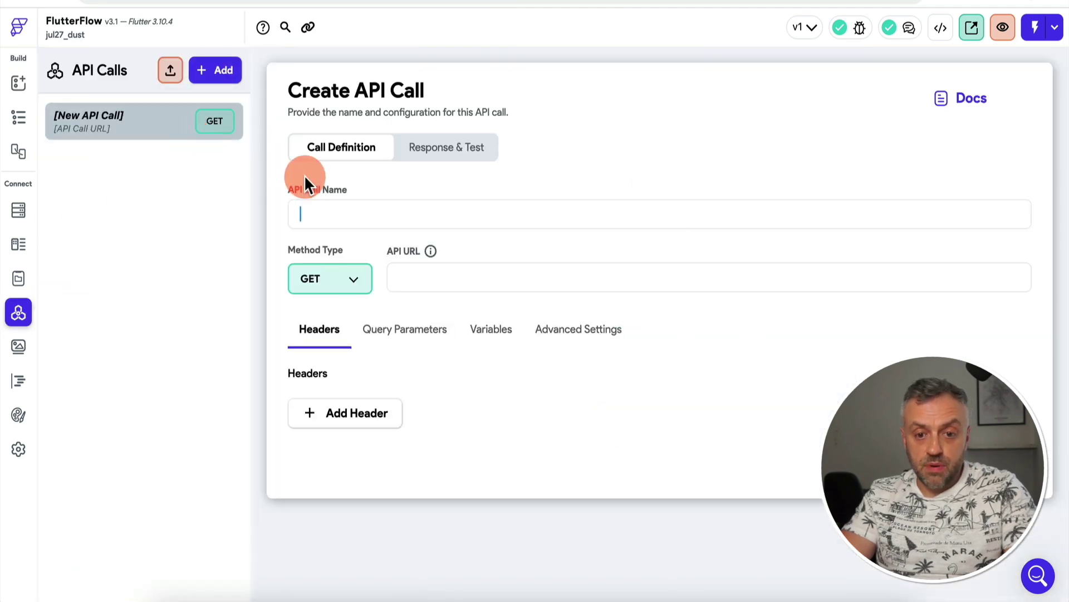
type("LLMCAll")
left_click(353, 279)
left_click(341, 306)
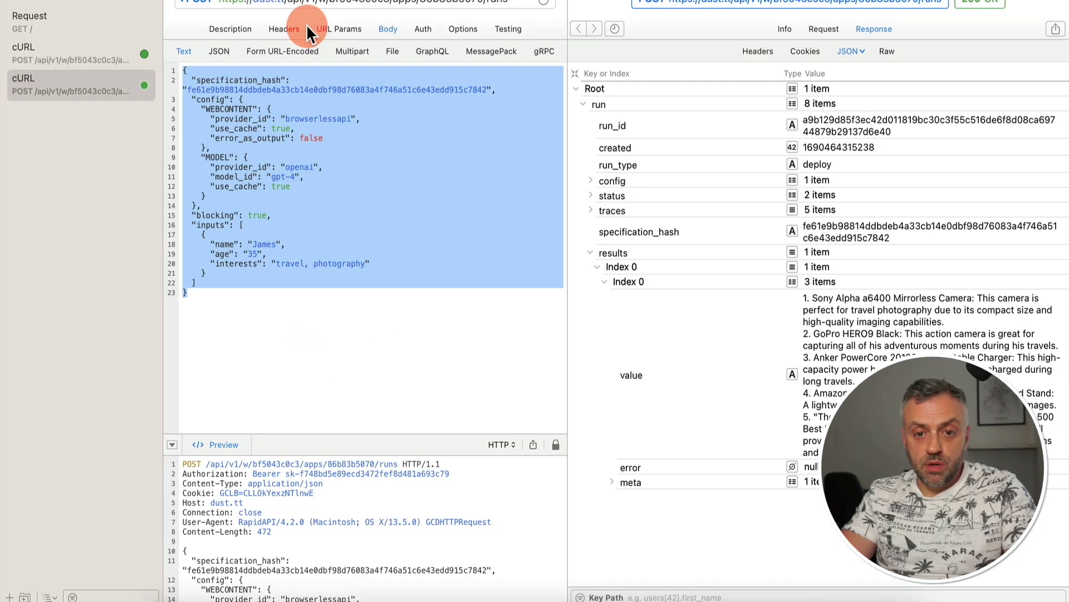
left_click(318, 4)
key("super+c")
key("super+Tab")
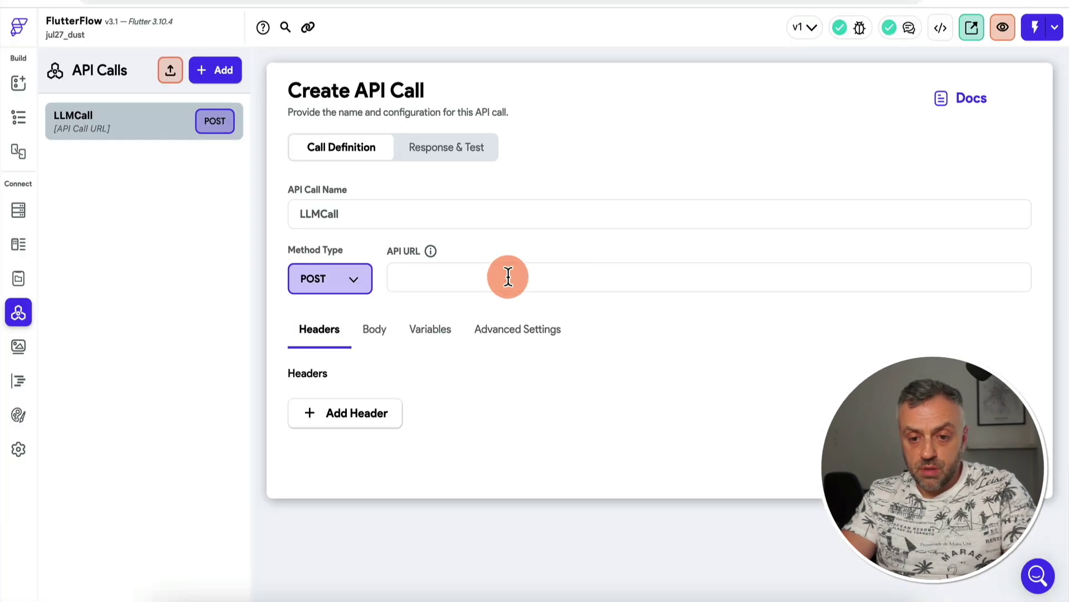
left_click(508, 277)
key("super+v")
- Set LLMCall's body type to JSON and replace its content with the request body copied from RapidAPI
left_click(370, 337)
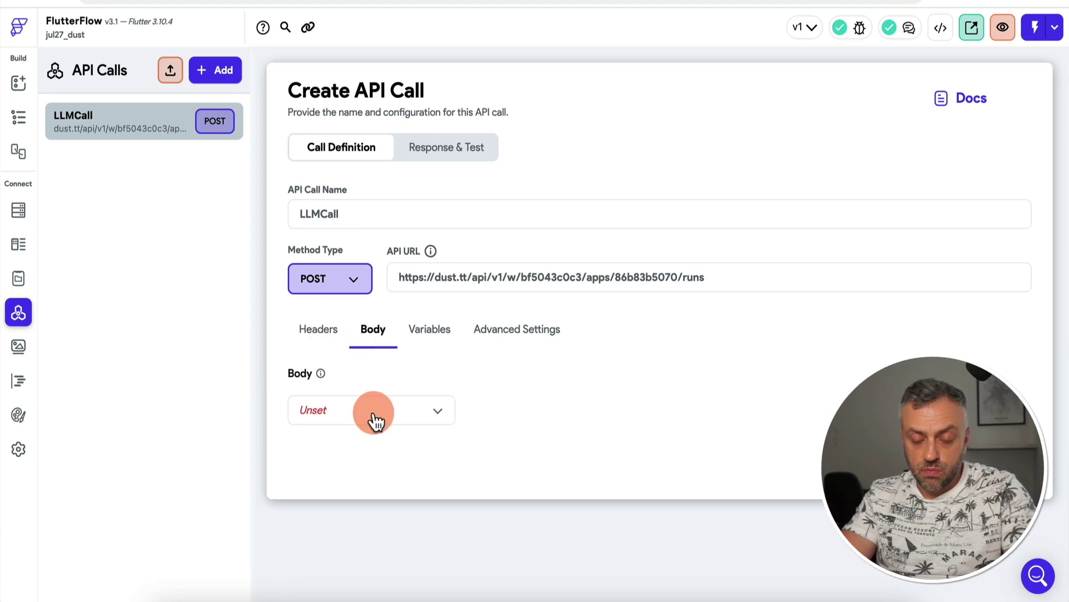
left_click(374, 419)
left_click(370, 440)
left_click(401, 500)
key("super+a")
key("BackSpace")
key("super+Tab")
left_click(368, 329)
key("super+a")
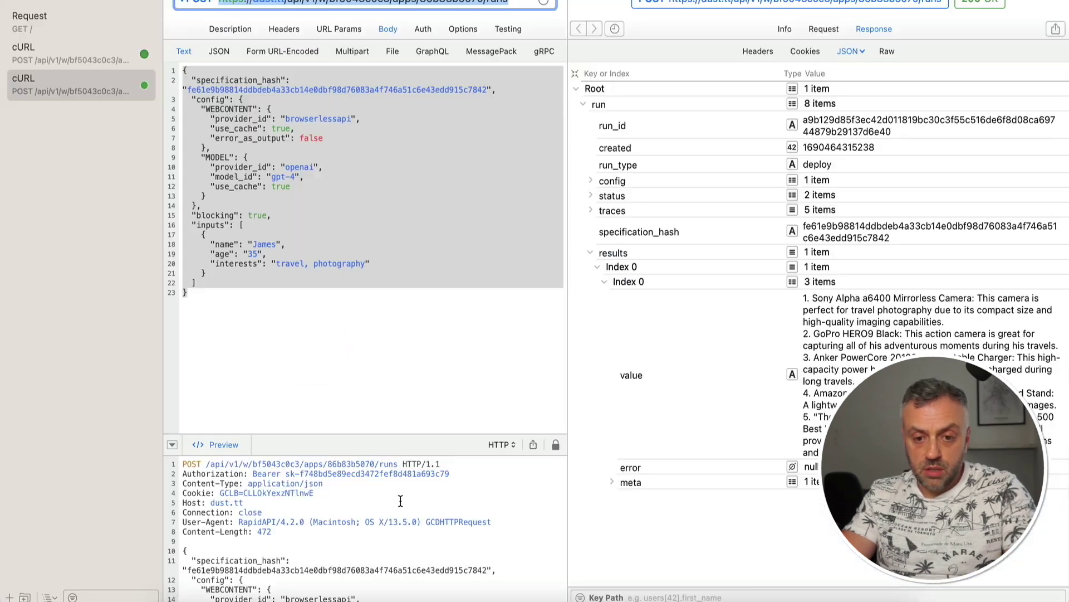
key("super+c")
key("super+Tab")
left_click(430, 496)
key("super+v")
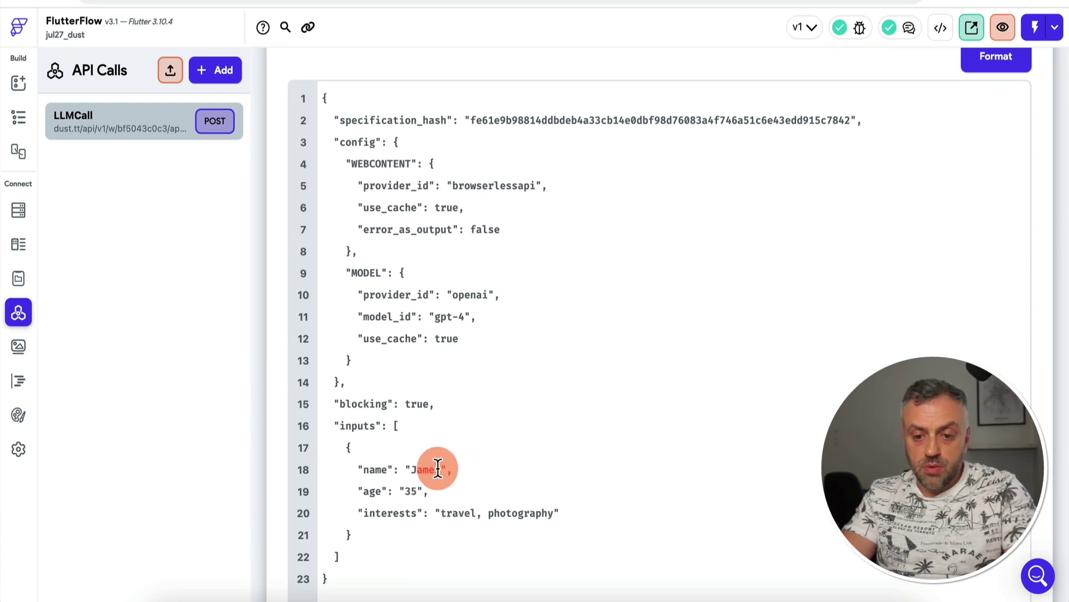
- Add three variables named name, age and interests to LLMCall
scroll(508, 303, "up", 5)
scroll(508, 303, "down", 8)
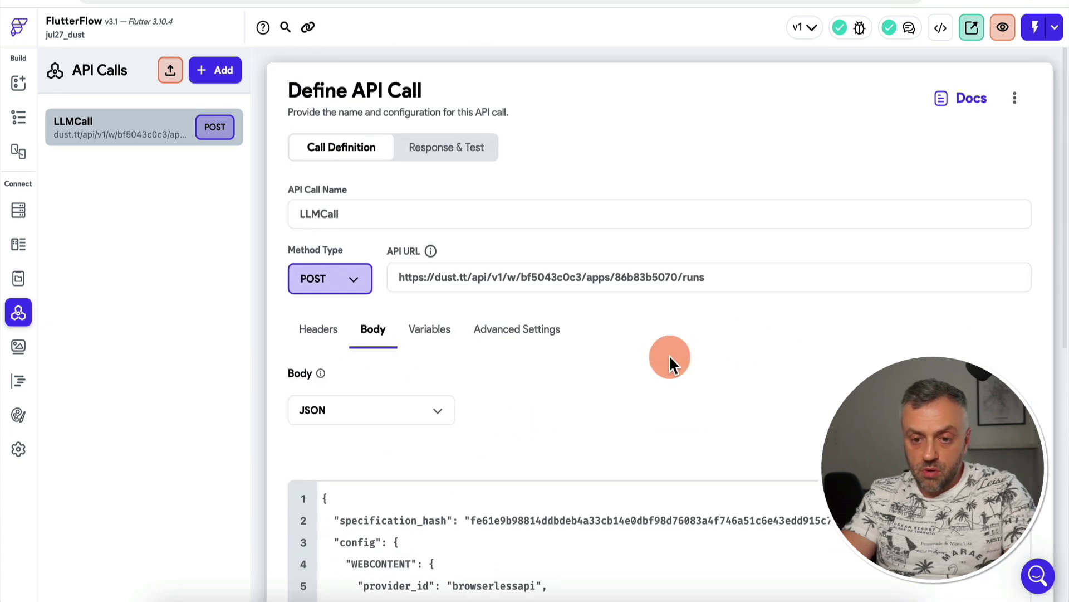
left_click(432, 337)
left_click(354, 411)
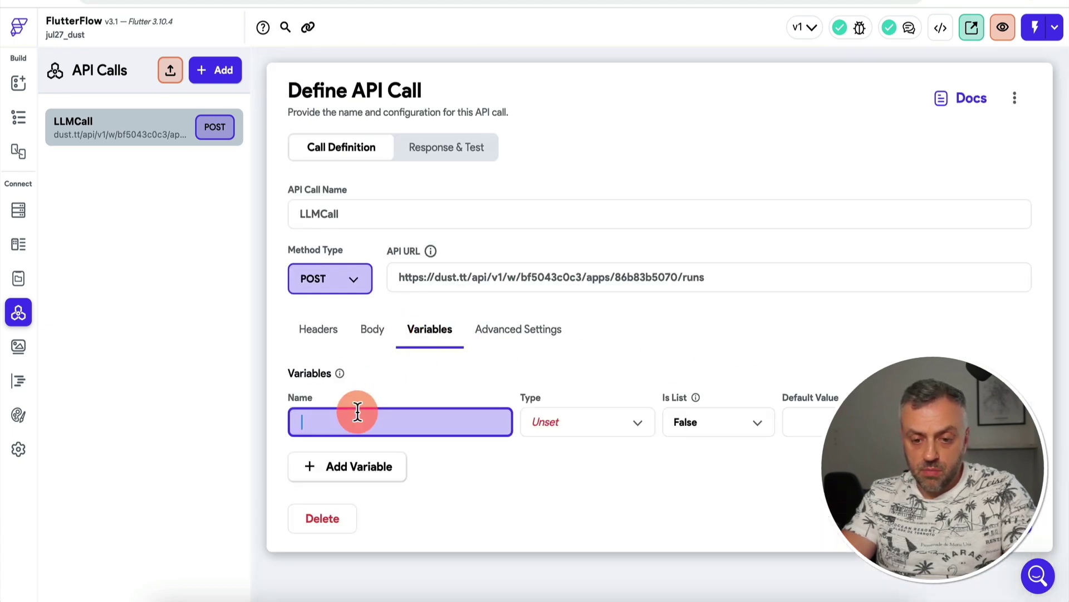
left_click(346, 468)
left_click(346, 524)
left_click(347, 421)
type("name")
left_click(347, 476)
type("age")
left_click(332, 542)
type("interests")
- Set the variable types of name and interests to String and of age to Integer
left_click(585, 542)
left_click(599, 335)
left_click(589, 540)
left_click(613, 300)
scroll(722, 358, "down", 2)
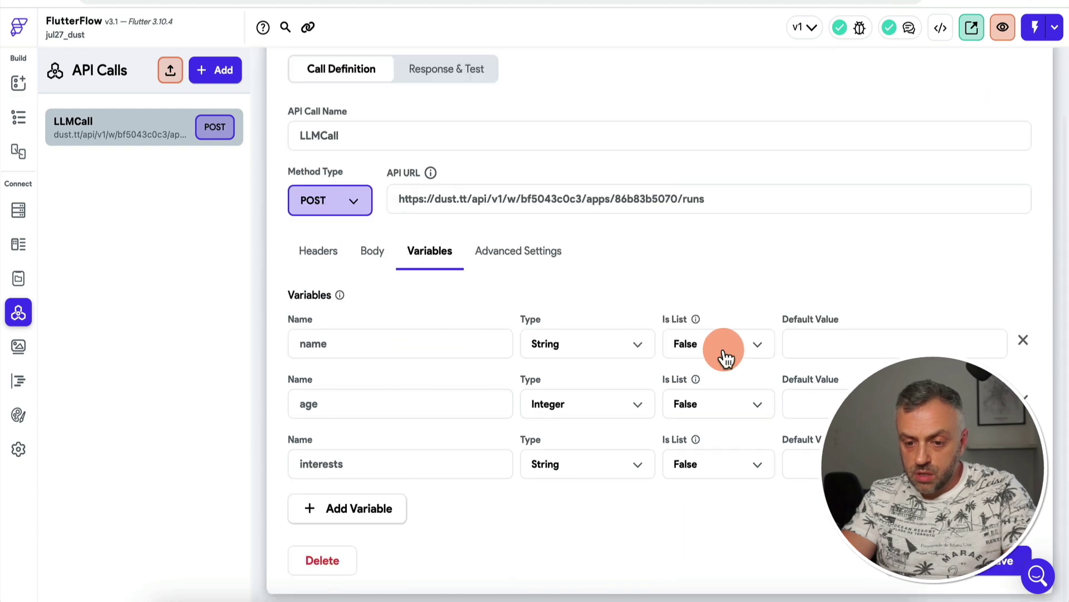
- Replace the sample name, age and interests values in LLMCall's JSON body with the name, age and interests variables
left_click(372, 259)
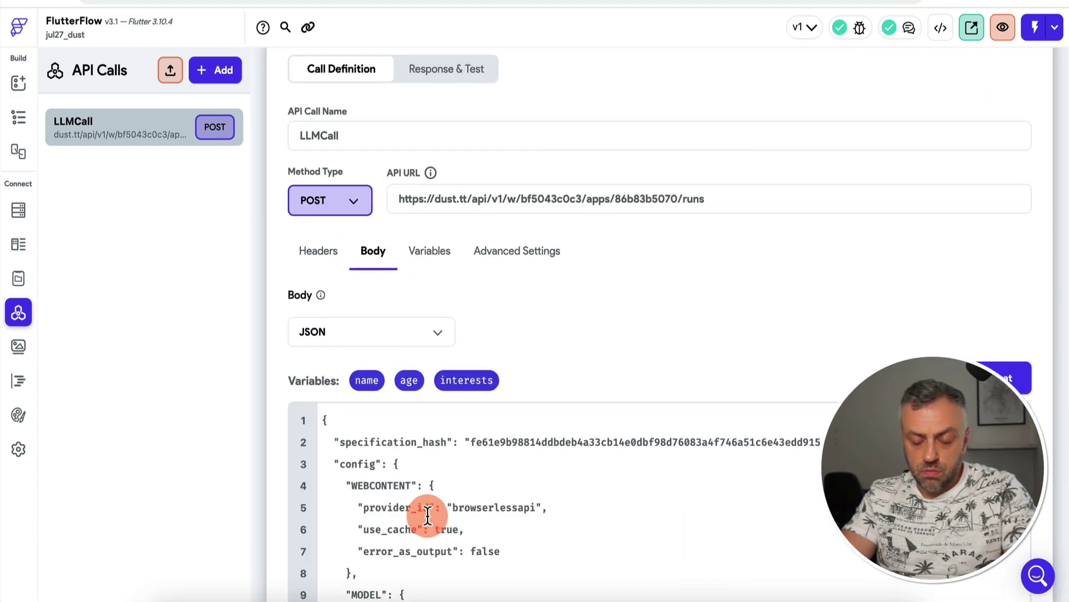
scroll(425, 512, "down", 5)
scroll(453, 385, "up", 3)
scroll(457, 381, "down", 1)
key("BackSpace")
key("BackSpace")
left_click_drag(376, 82, 419, 483)
left_click(480, 483)
left_click_drag(413, 67, 413, 505)
left_click_drag(455, 72, 444, 527)
scroll(785, 417, "down", 2)
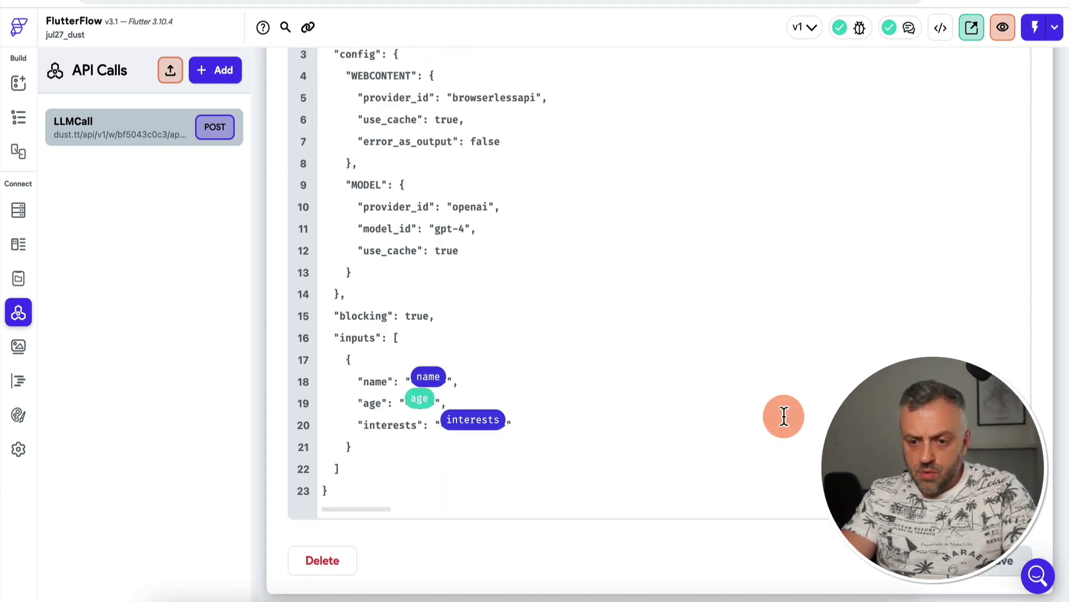
scroll(785, 416, "up", 10)
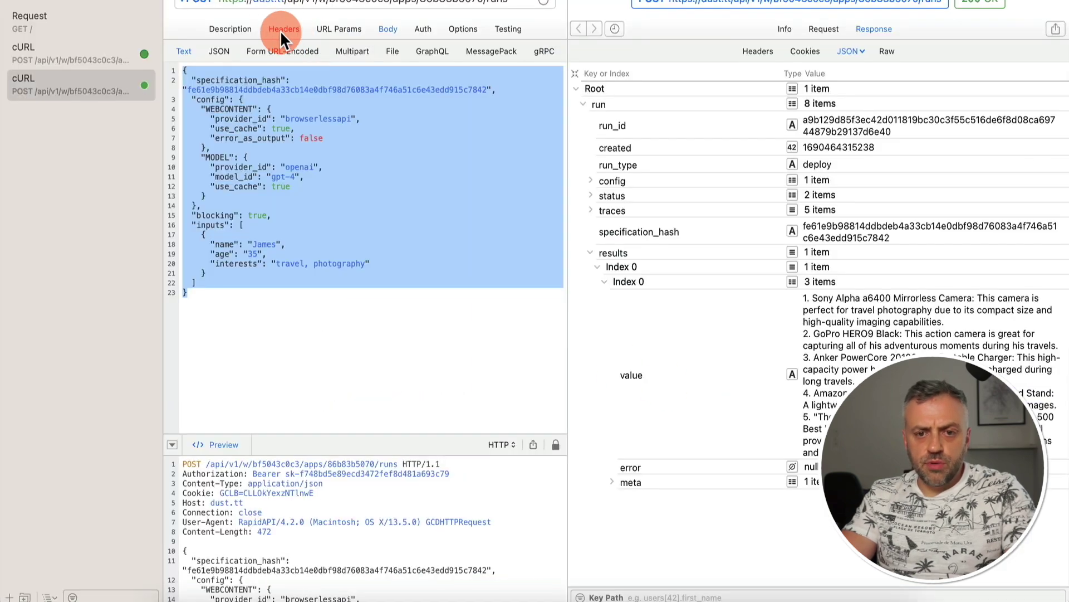
- Copy the Authorization value with the API key from RapidAPI and paste it into a new LLMCall header in FlutterFlow
left_click(286, 29)
left_click(340, 67)
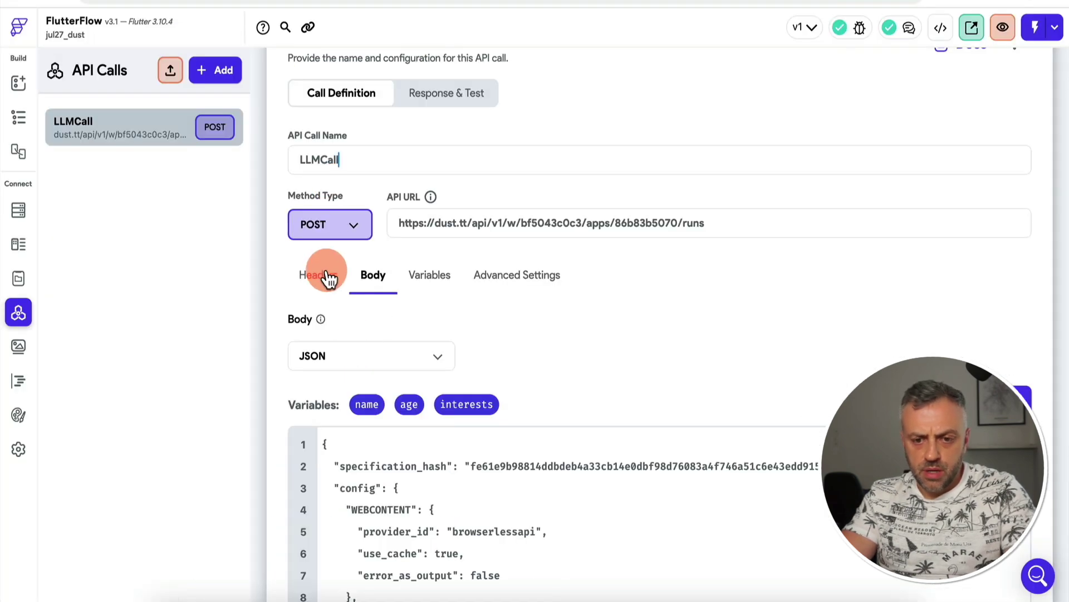
left_click(327, 275)
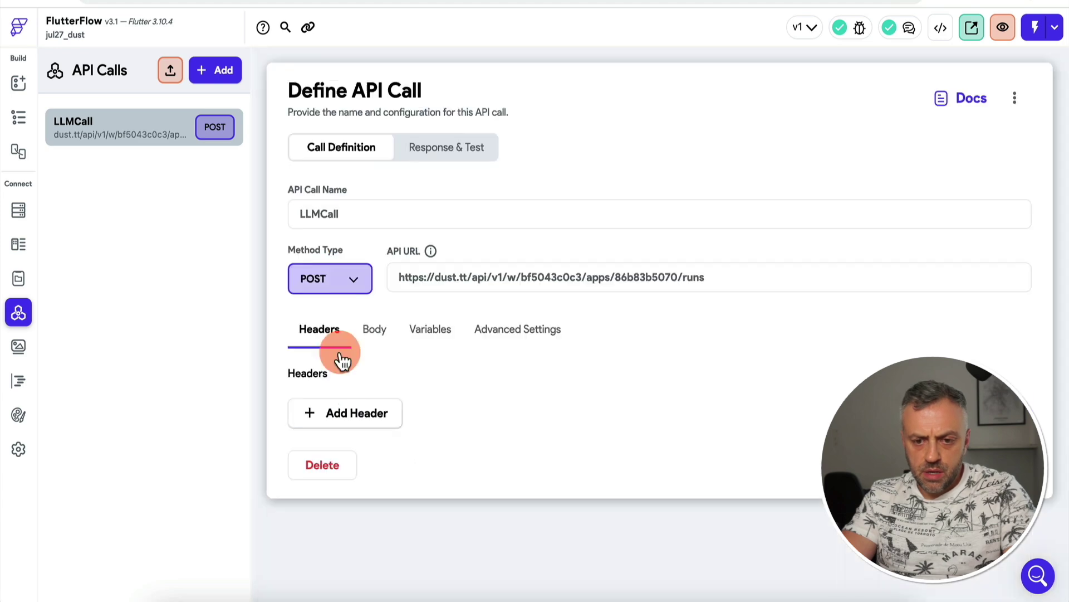
left_click(378, 413)
key("ctrl+v")
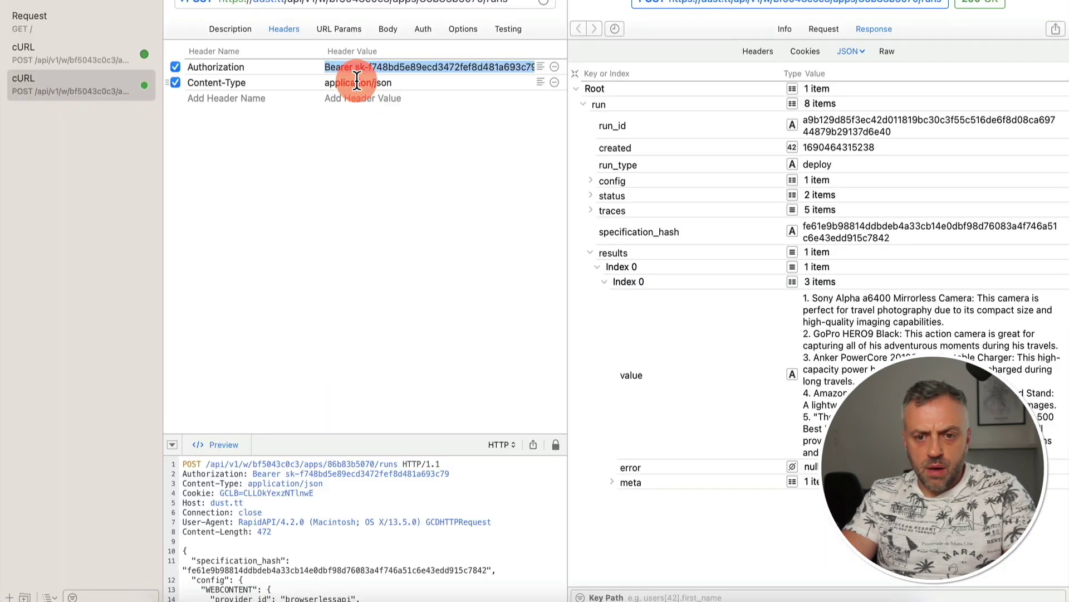
- Add a second header to LLMCall reading Content-Type: application/json, matching the request in RapidAPI
left_click(357, 83)
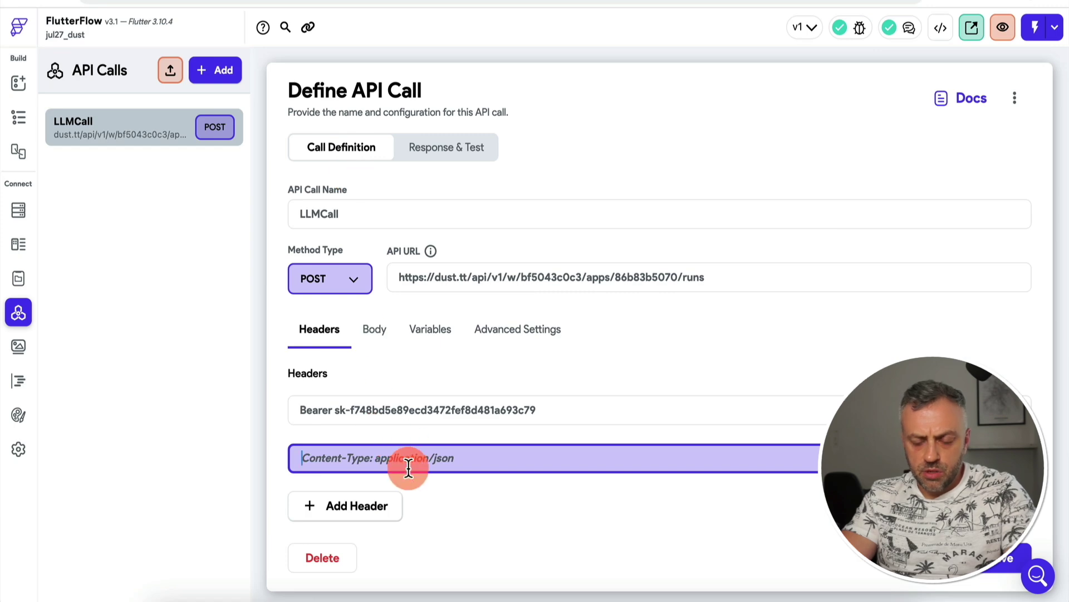
key("ctrl+a")
type("Cont")
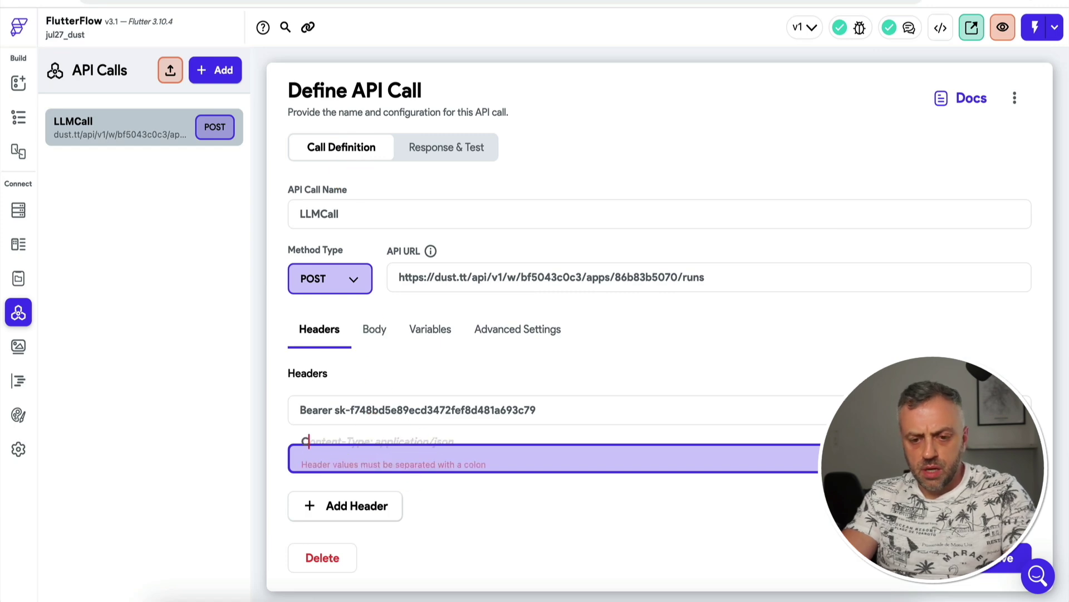
type("ent-")
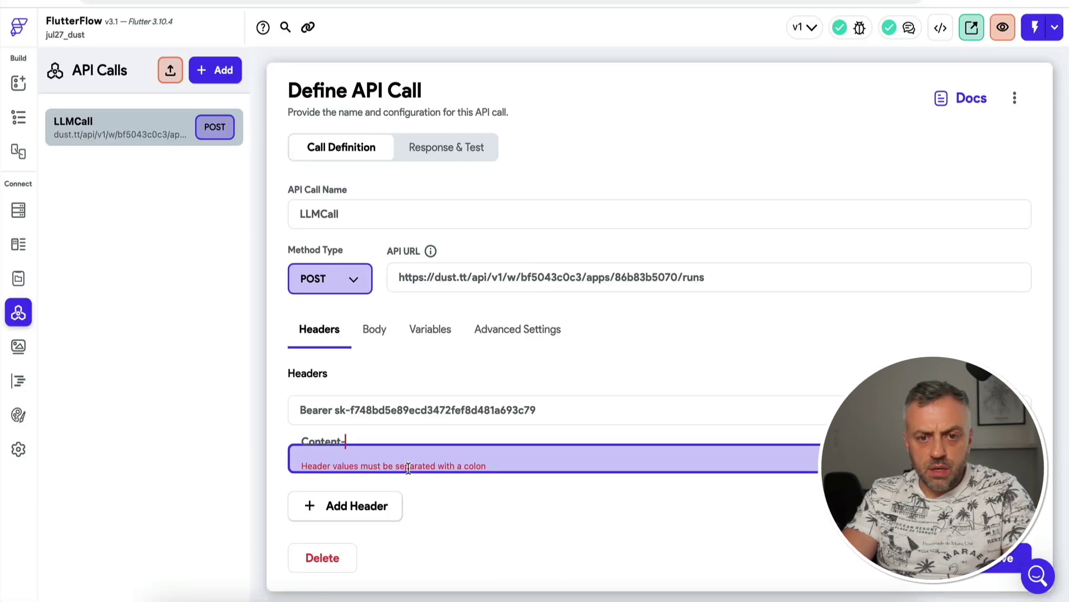
type("Ty")
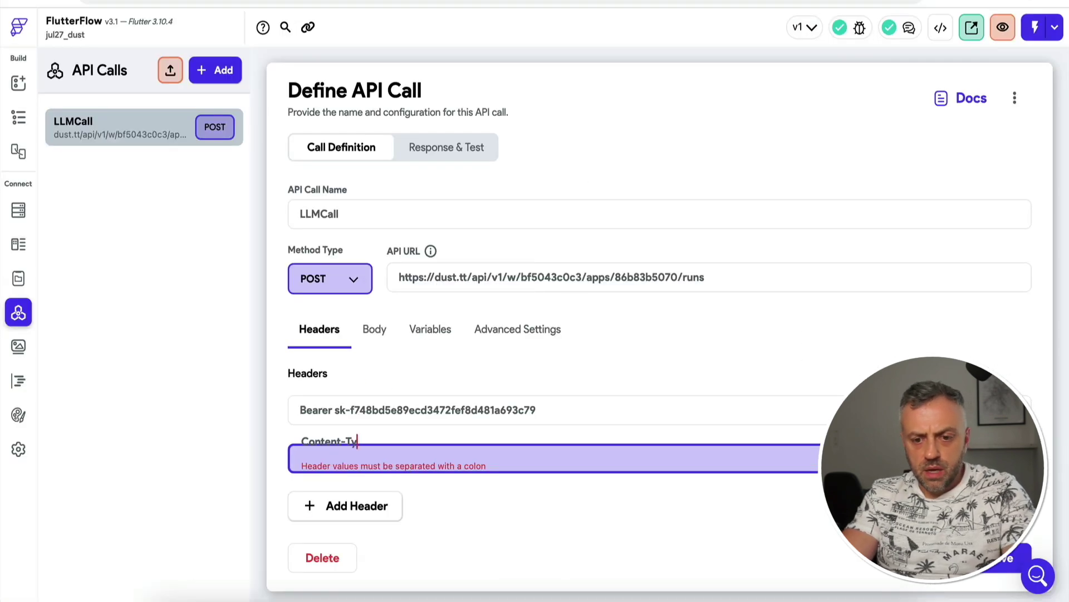
type("pe: application/json")
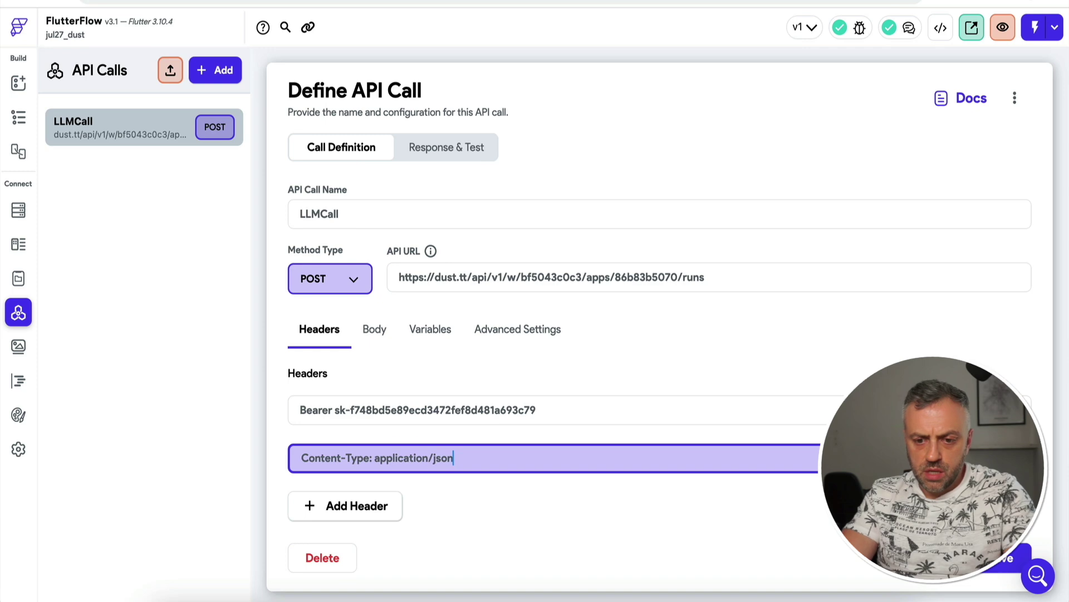
- Prefix the bearer key header with the header name Authorization and a colon
left_click(417, 410)
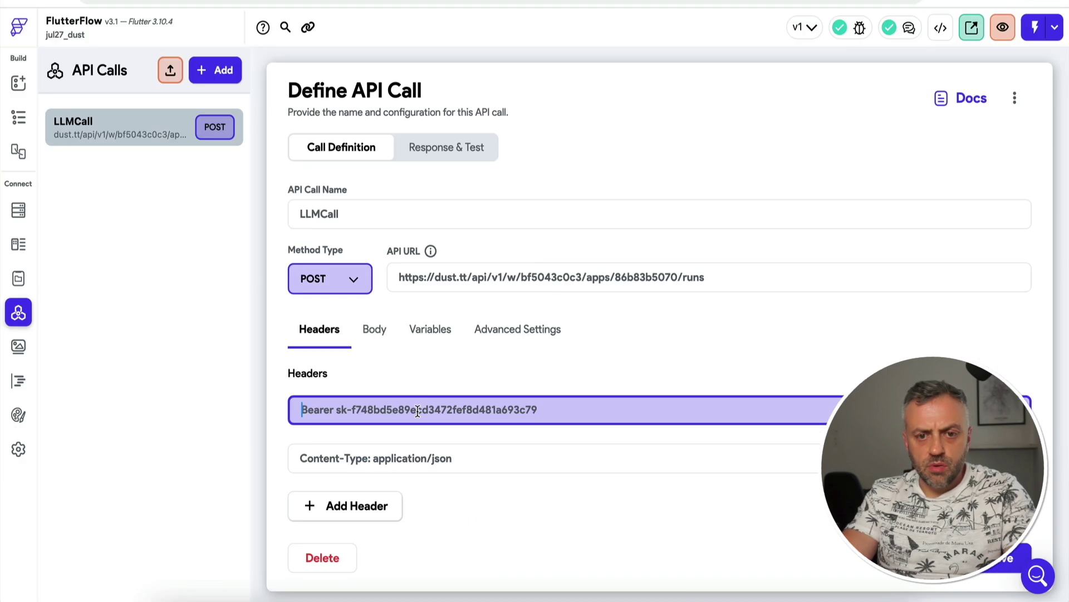
key("Home")
type("Au")
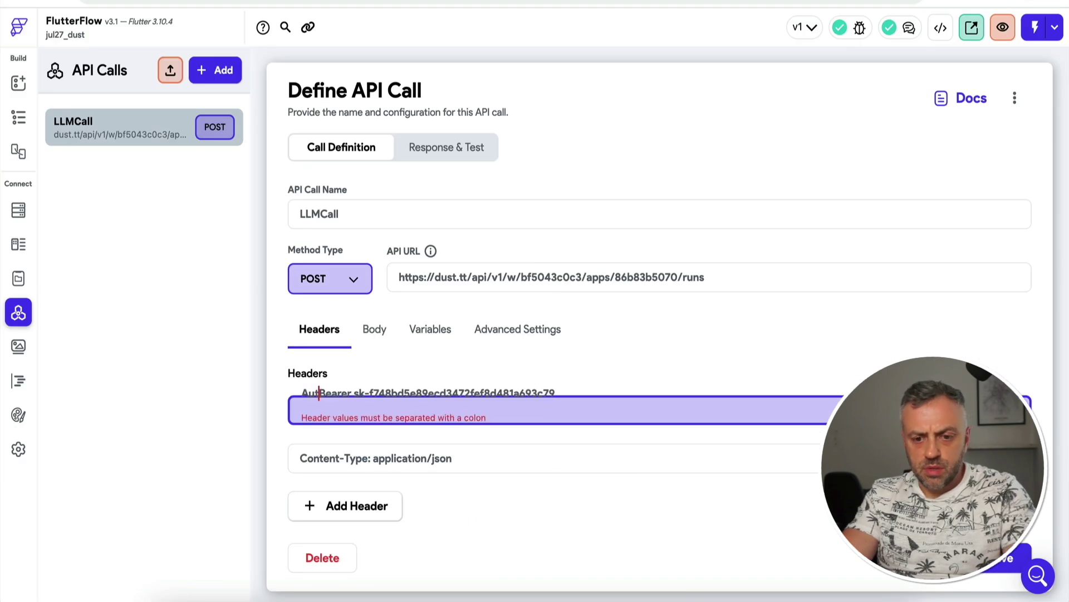
type("thorization:")
- Test LLMCall with a sample name, age 35 and interests travel, and select the recommended JSON path $.run.results[:][:].value
left_click(450, 160)
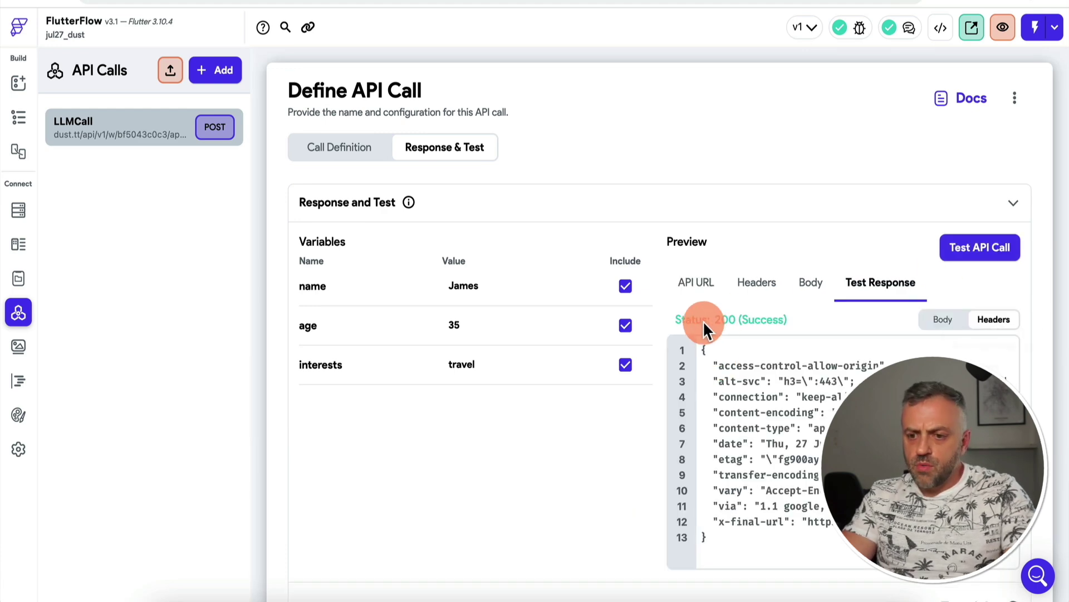
scroll(509, 484, "down", 3)
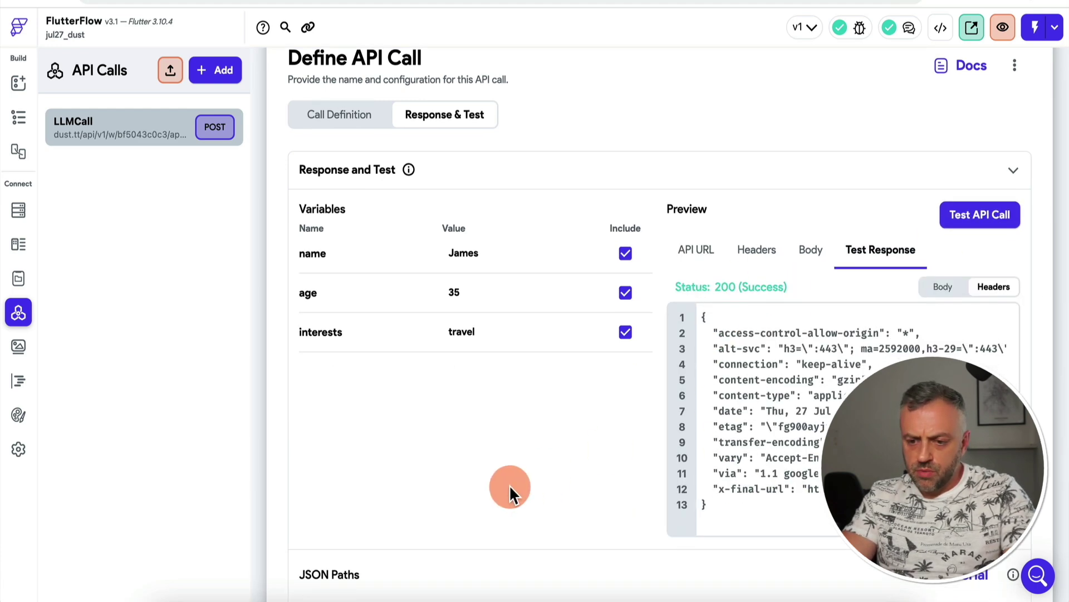
left_click(434, 475)
scroll(432, 474, "down", 10)
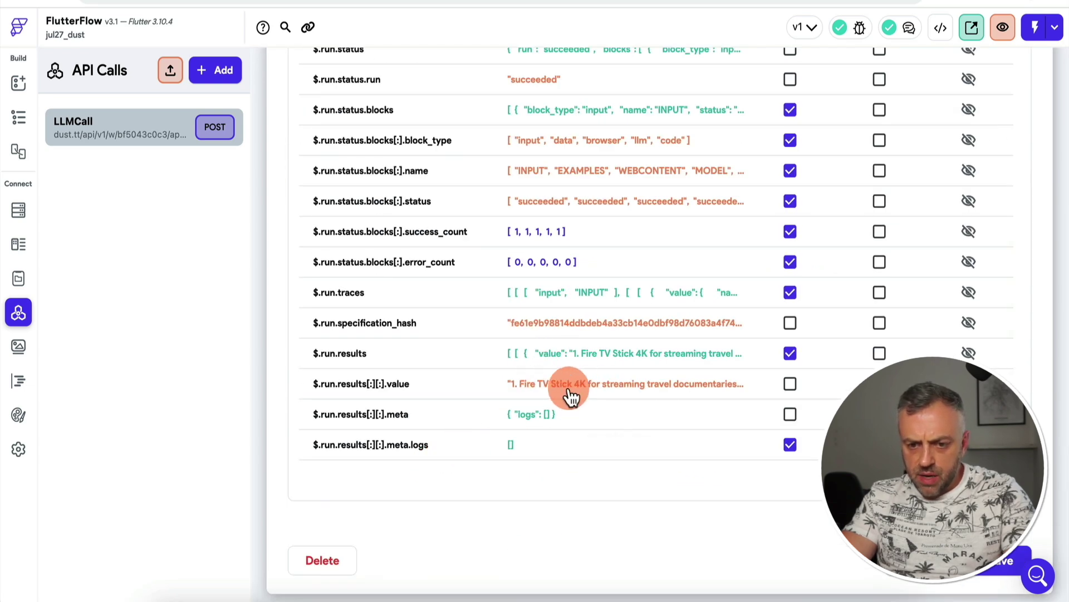
mouse_move(566, 387)
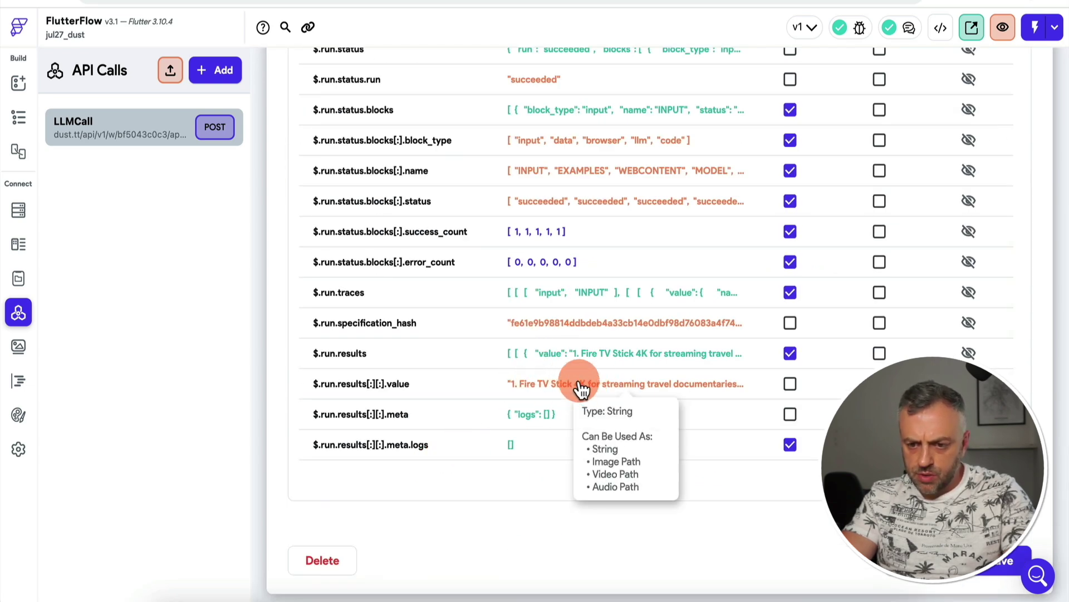
left_click(880, 384)
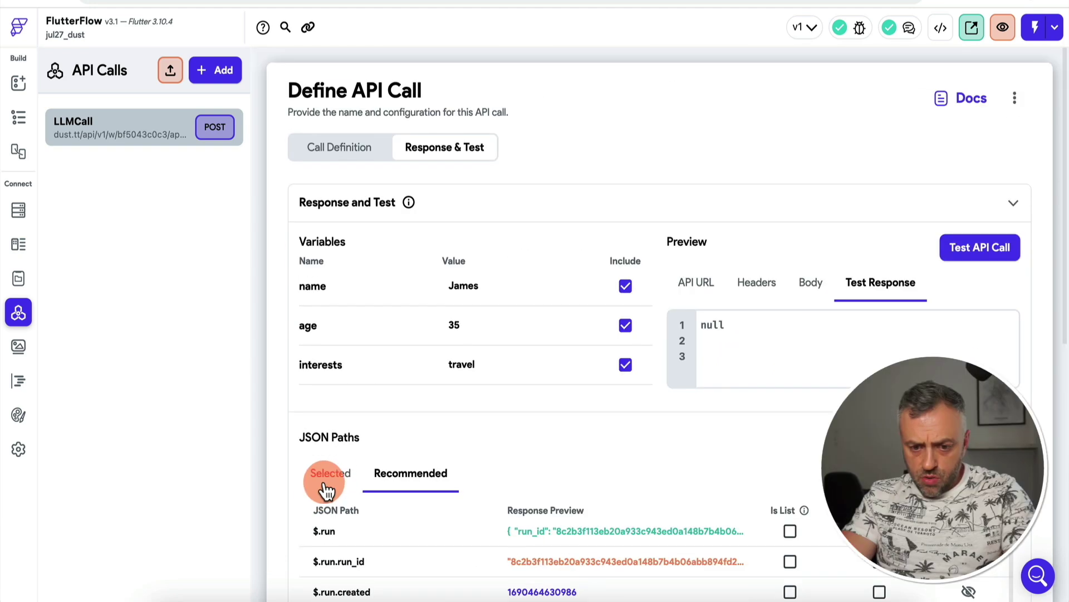
- Name the selected JSON path $.run.results[:][:].value response and save the API call
left_click(326, 486)
scroll(329, 479, "down", 3)
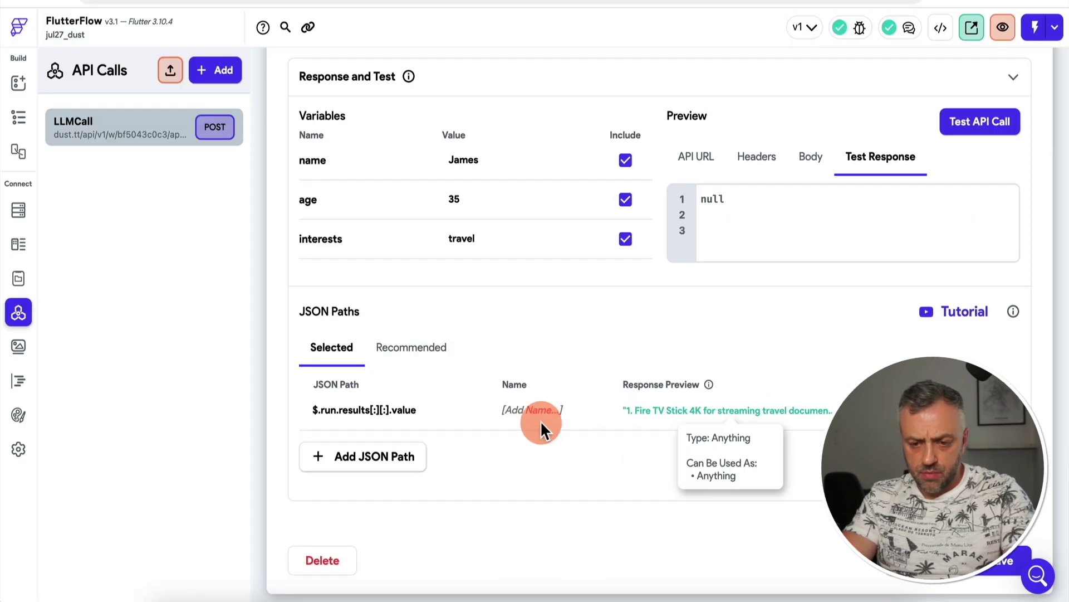
left_click(511, 411)
type("respons")
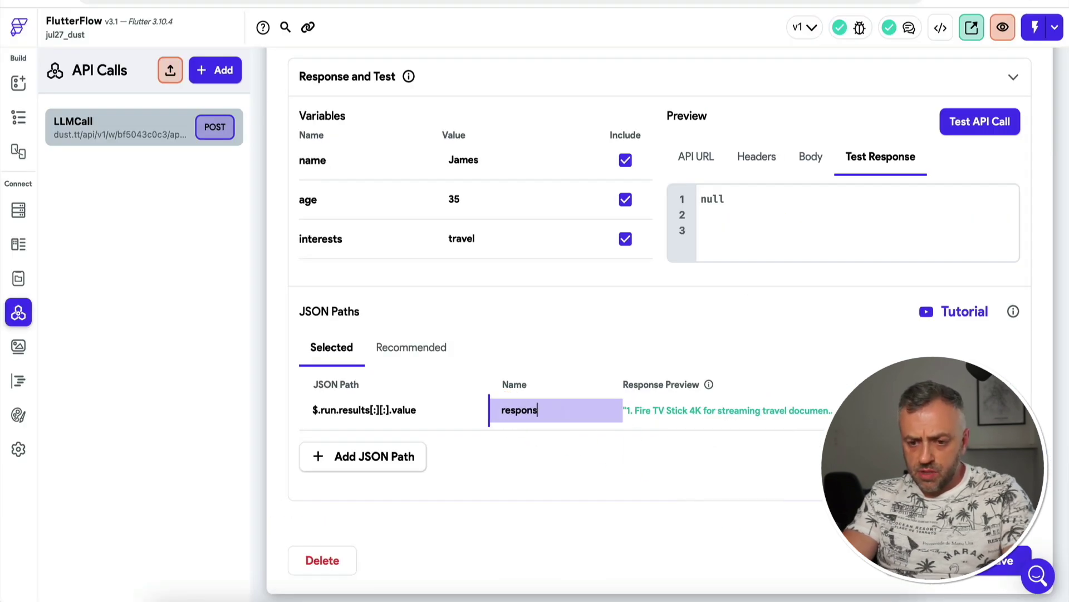
type("e")
key("Return")
left_click(96, 145)
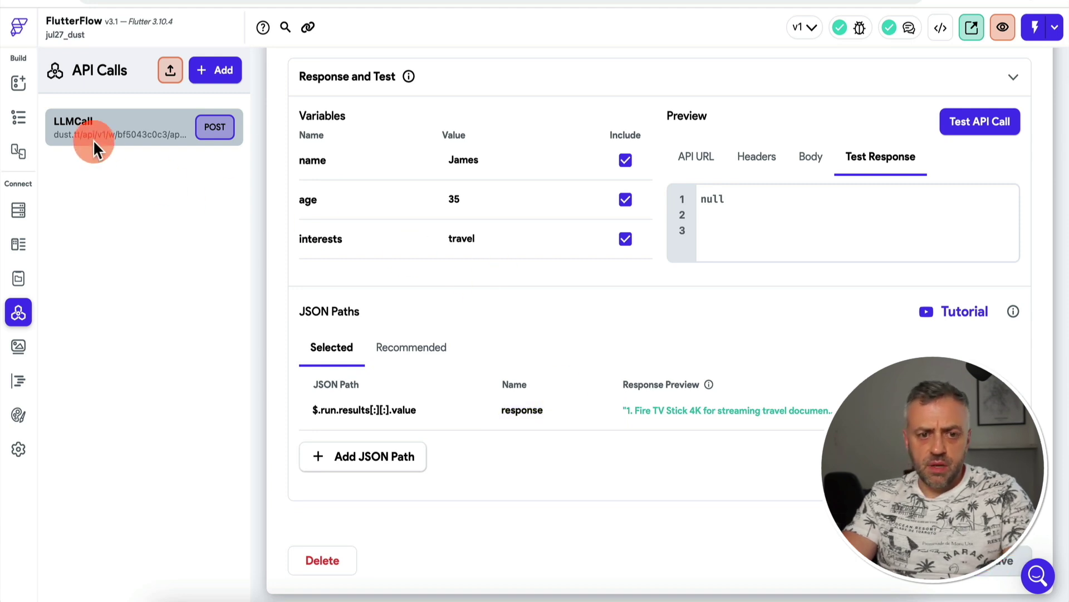
- Add an On Tap API Call action that runs LLMCall to the GO! button on the Birthday Gift Generator page
left_click(32, 69)
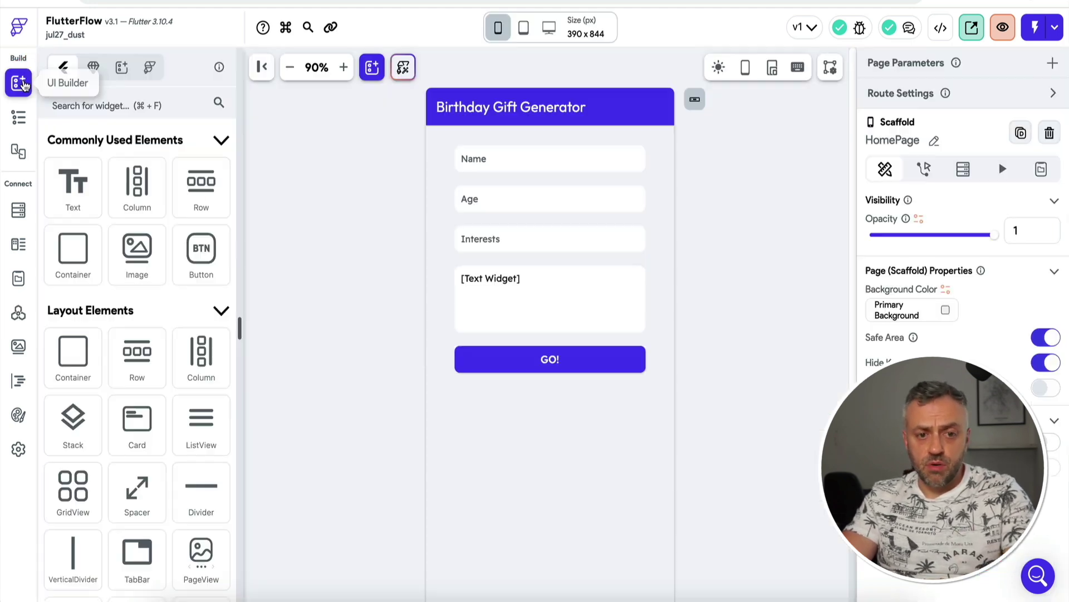
left_click(554, 375)
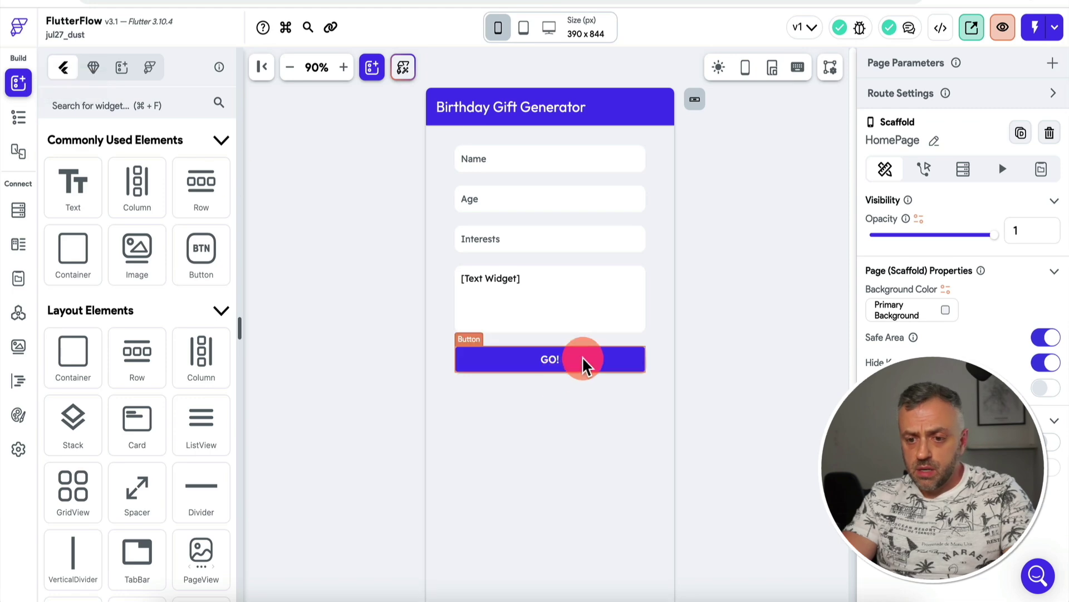
left_click(886, 130)
left_click(923, 105)
left_click(1022, 192)
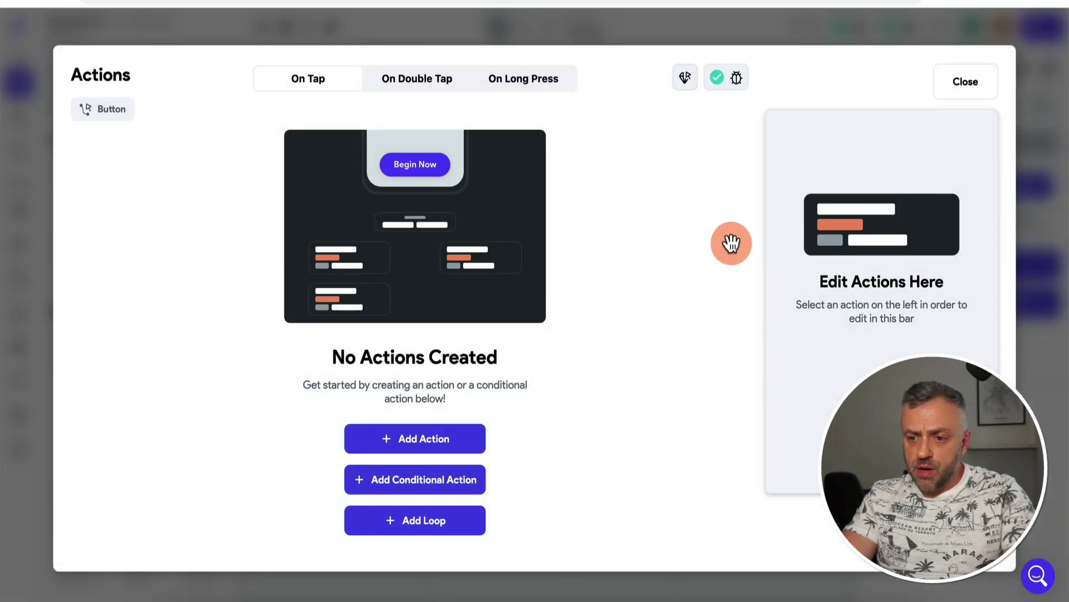
left_click(458, 435)
left_click(846, 233)
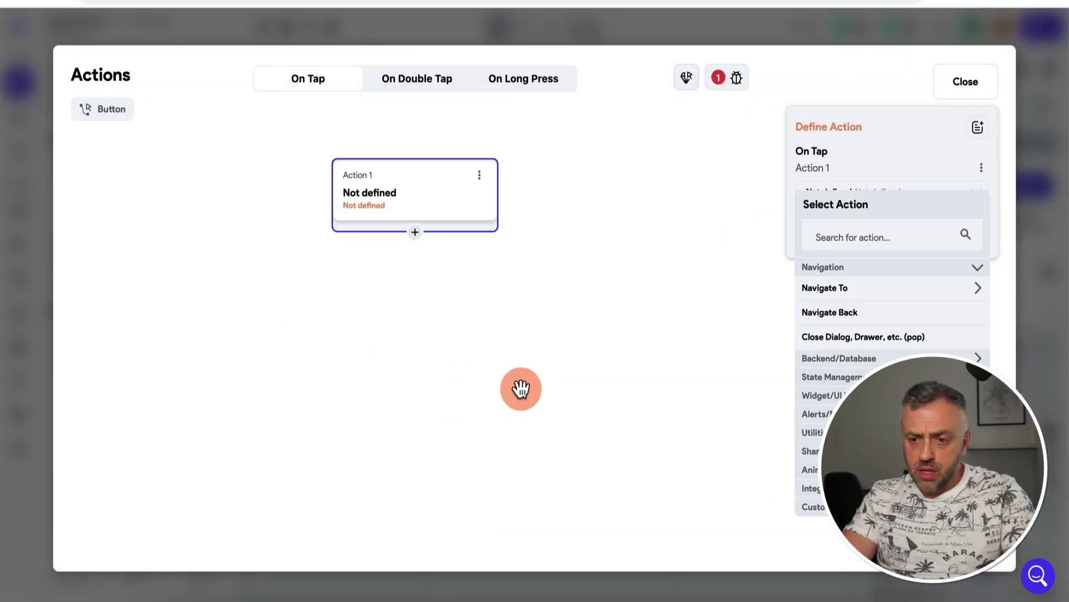
type("api")
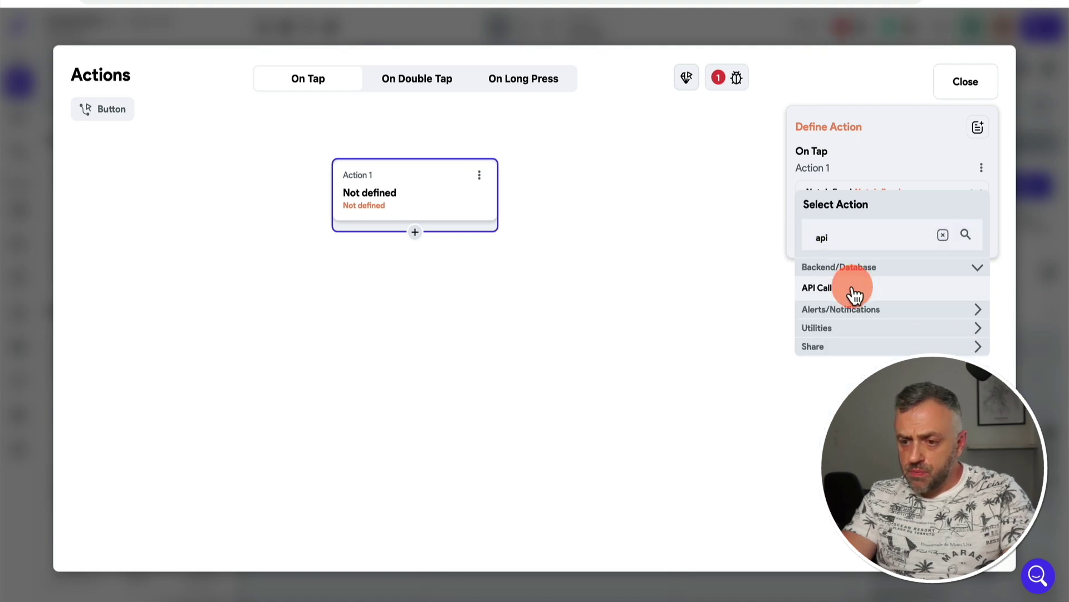
left_click(854, 293)
left_click(885, 239)
left_click(852, 288)
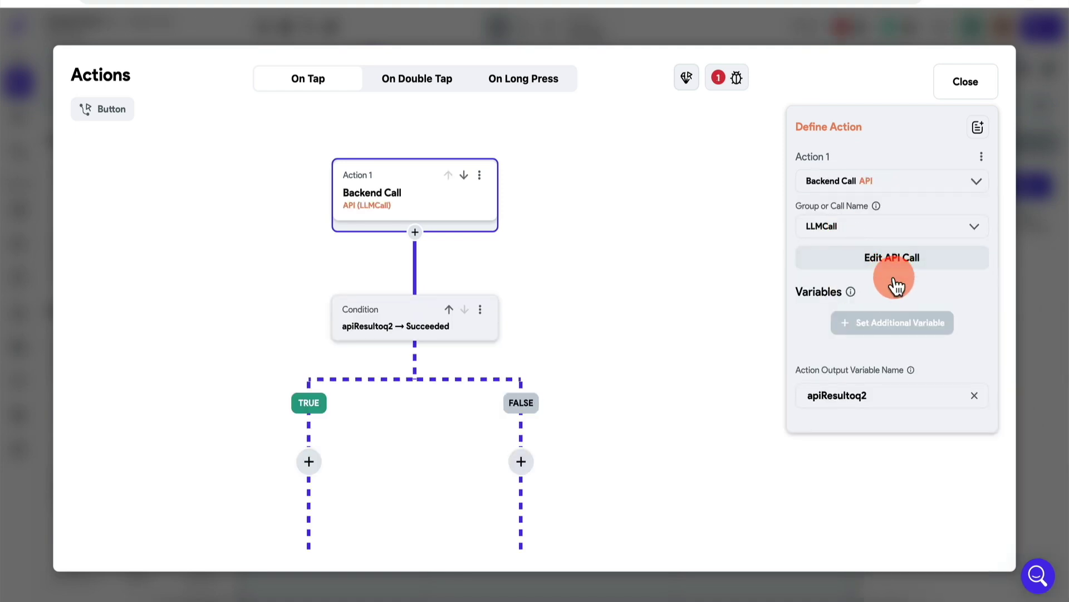
- Add three variables to the LLMCall action and assign them to name, age and interests
left_click(881, 325)
left_click(882, 435)
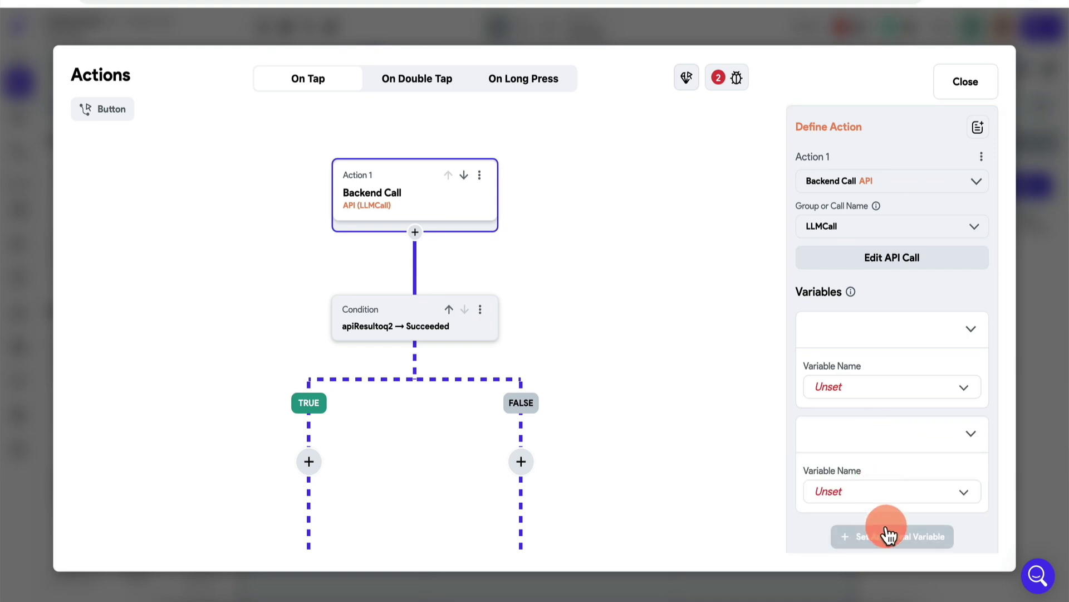
left_click(886, 532)
scroll(887, 518, "down", 3)
left_click(905, 238)
left_click(903, 241)
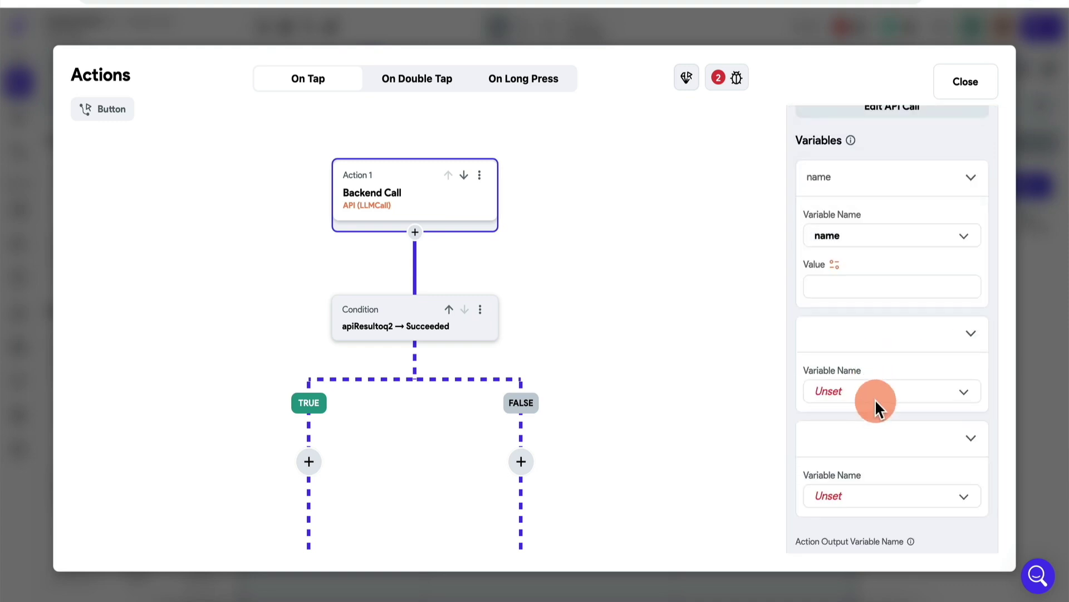
left_click(872, 402)
left_click(869, 424)
left_click(877, 547)
left_click(876, 566)
- Bind the LLMCall variables name, age and interests to the widget states inputName, inputAge and inputInterests
left_click(835, 265)
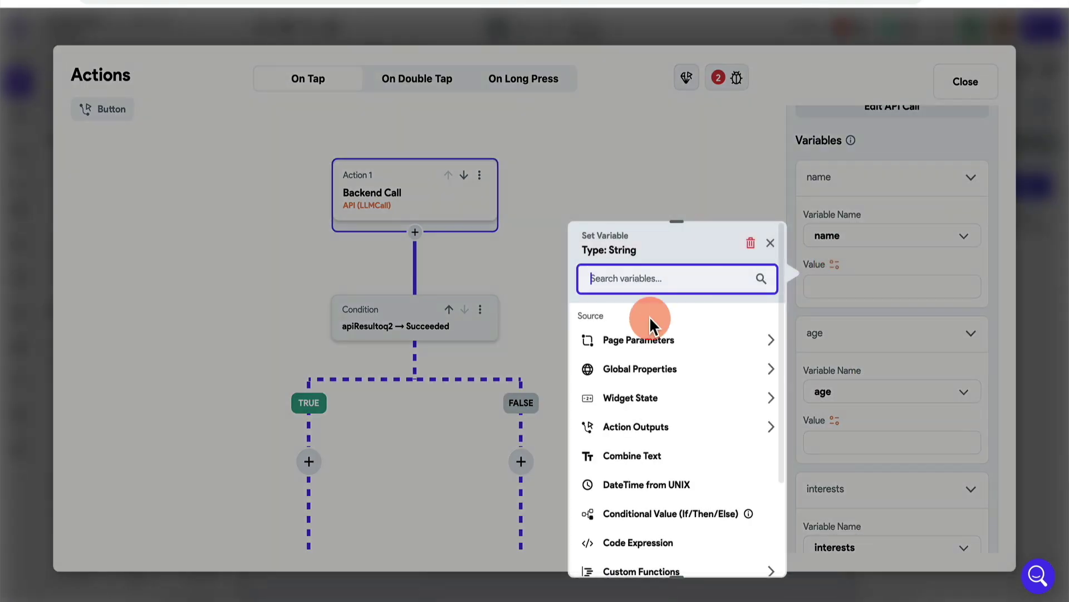
left_click(647, 399)
left_click(653, 442)
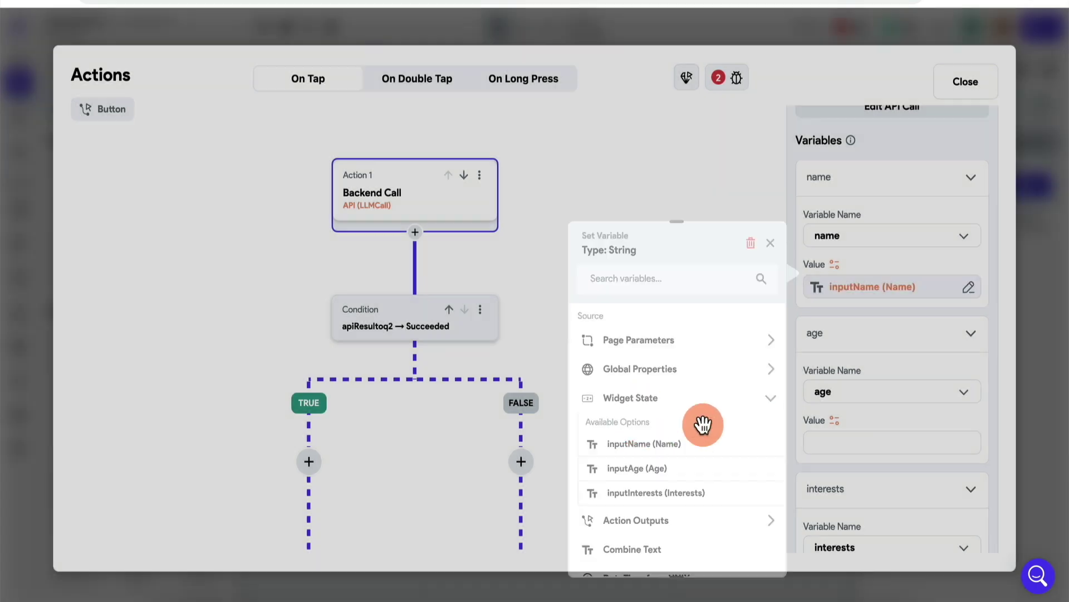
left_click(835, 420)
left_click(660, 455)
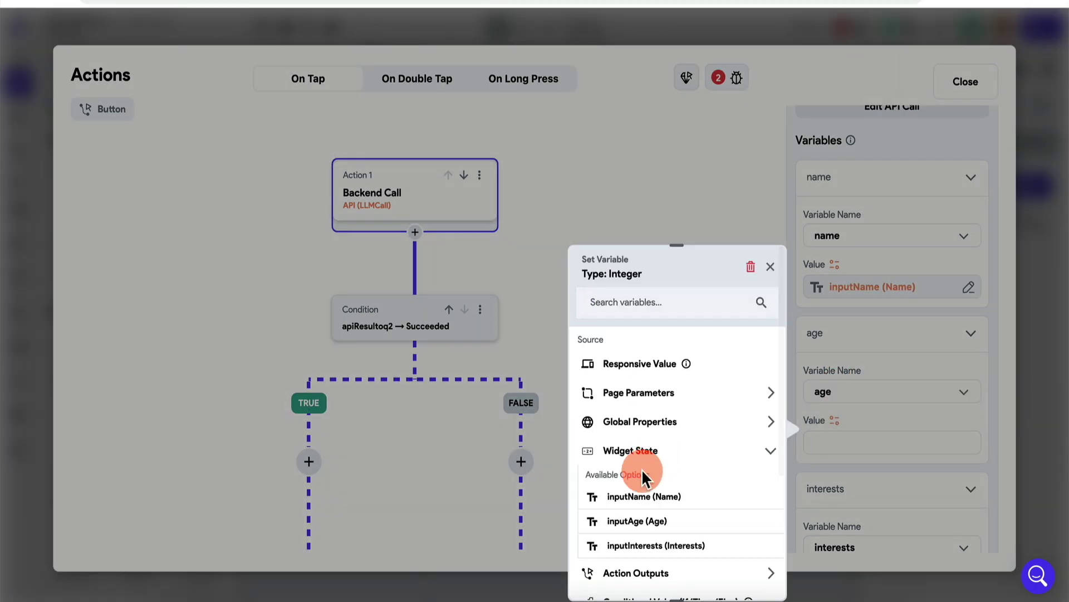
left_click(646, 520)
scroll(843, 473, "down", 3)
left_click(835, 422)
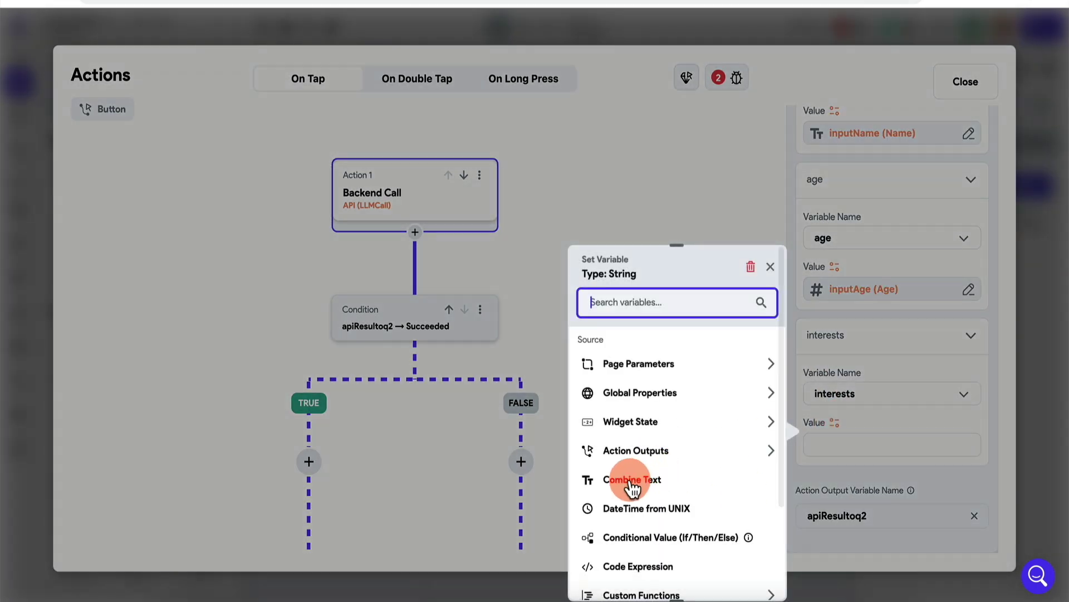
left_click(663, 423)
left_click(653, 516)
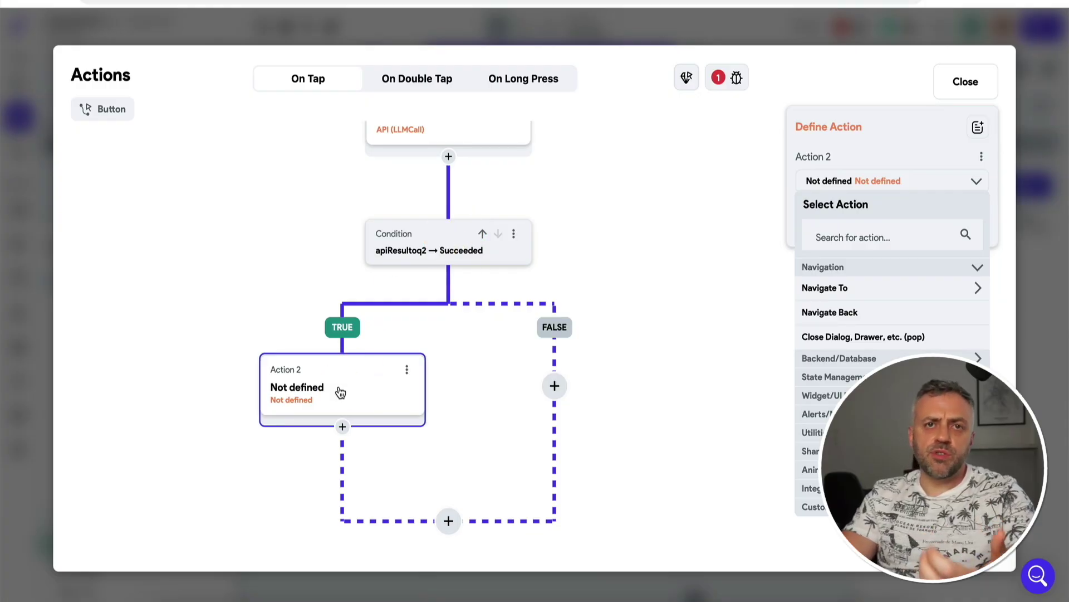
- Define the TRUE-branch action as a page state update that uses Set Value on the answer field
left_click(862, 235)
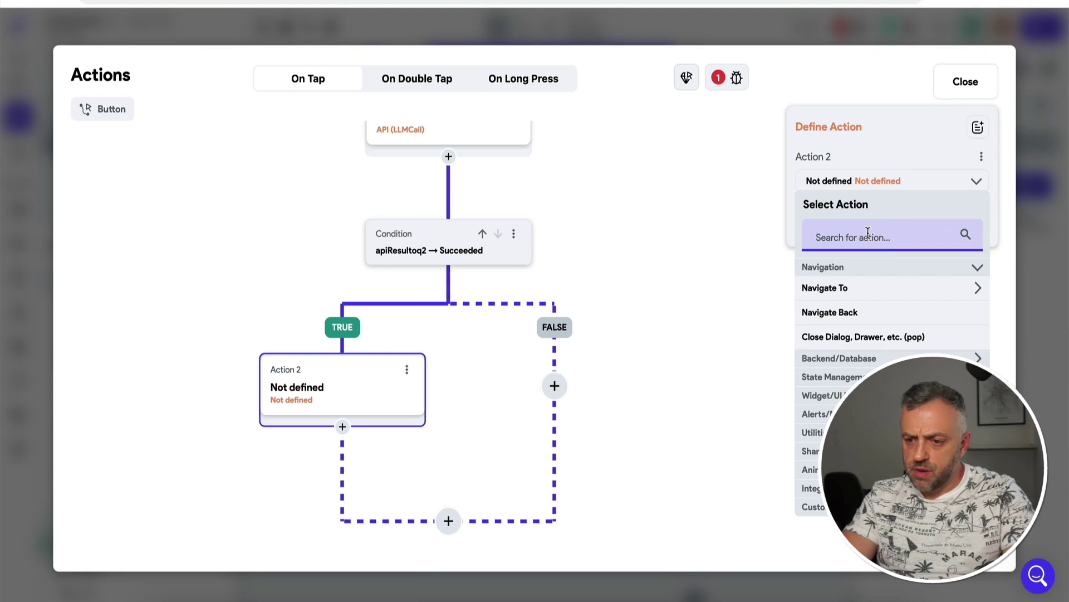
left_click(851, 376)
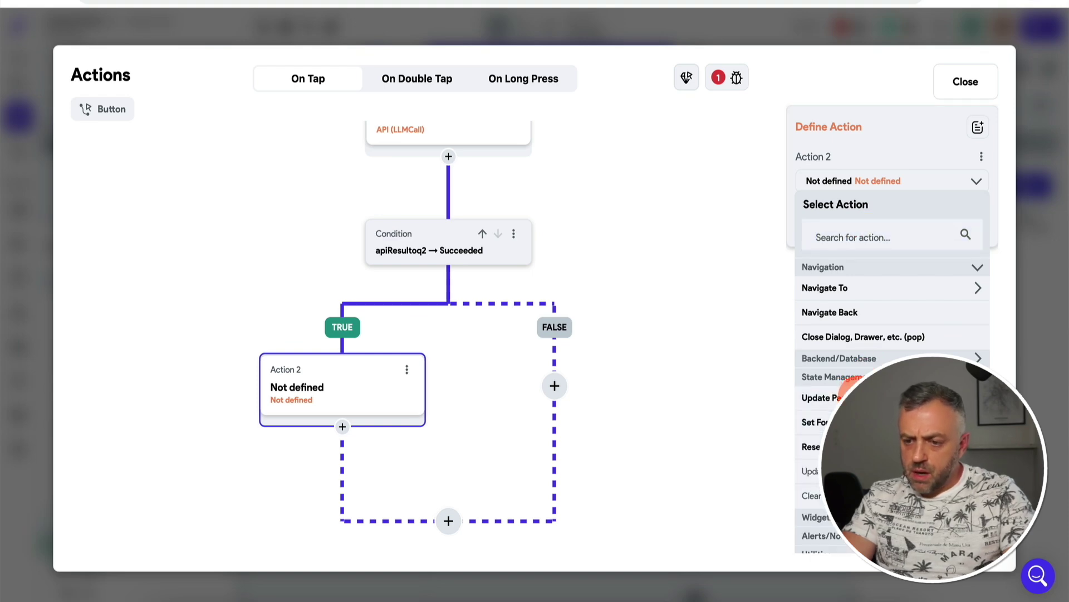
left_click(825, 471)
left_click(879, 241)
left_click(503, 232)
left_click(872, 304)
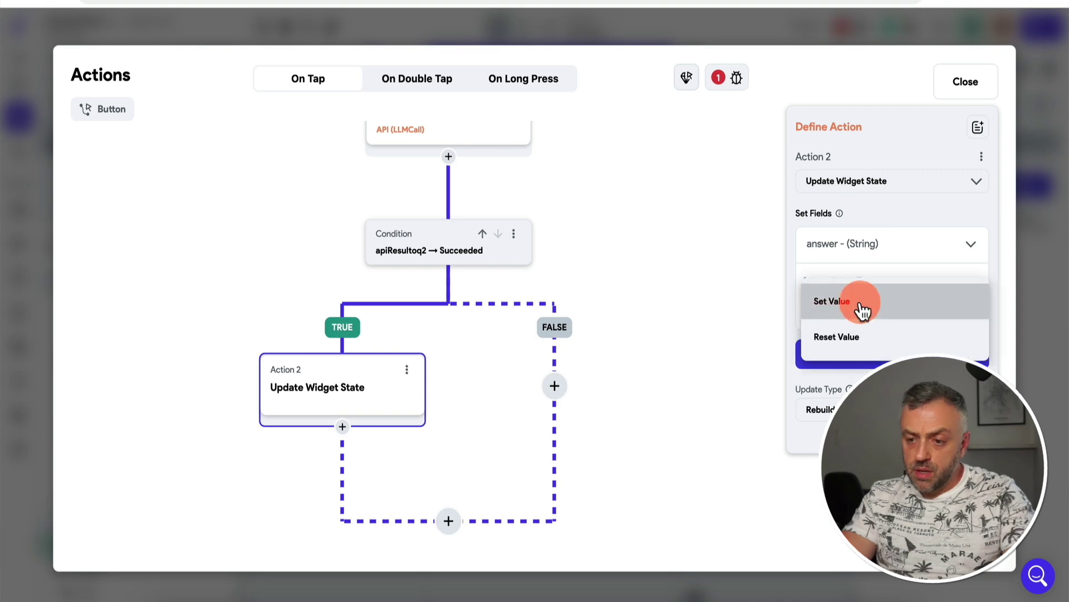
left_click(862, 308)
- Set the answer field's value to the response JSON path of the apiResultoq2 action output and close the action flow
left_click(861, 329)
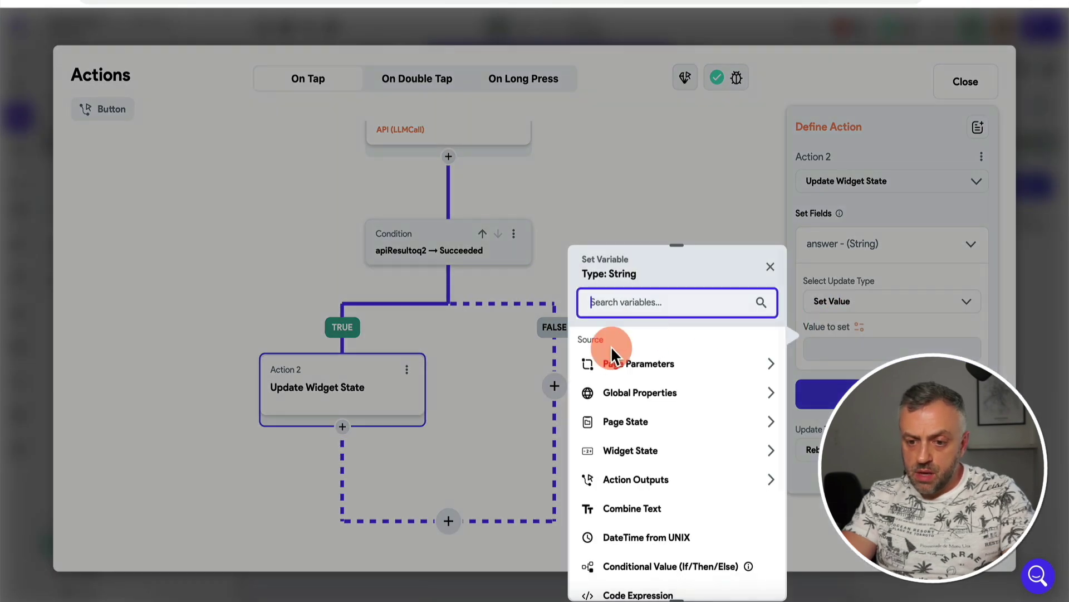
left_click(635, 479)
left_click(637, 441)
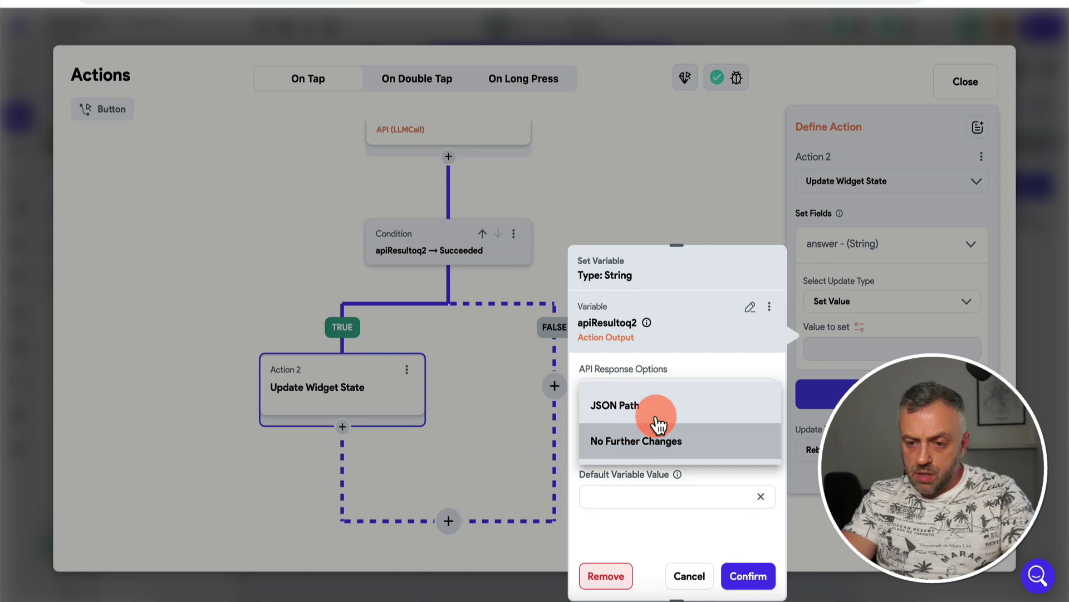
left_click(651, 415)
left_click(749, 579)
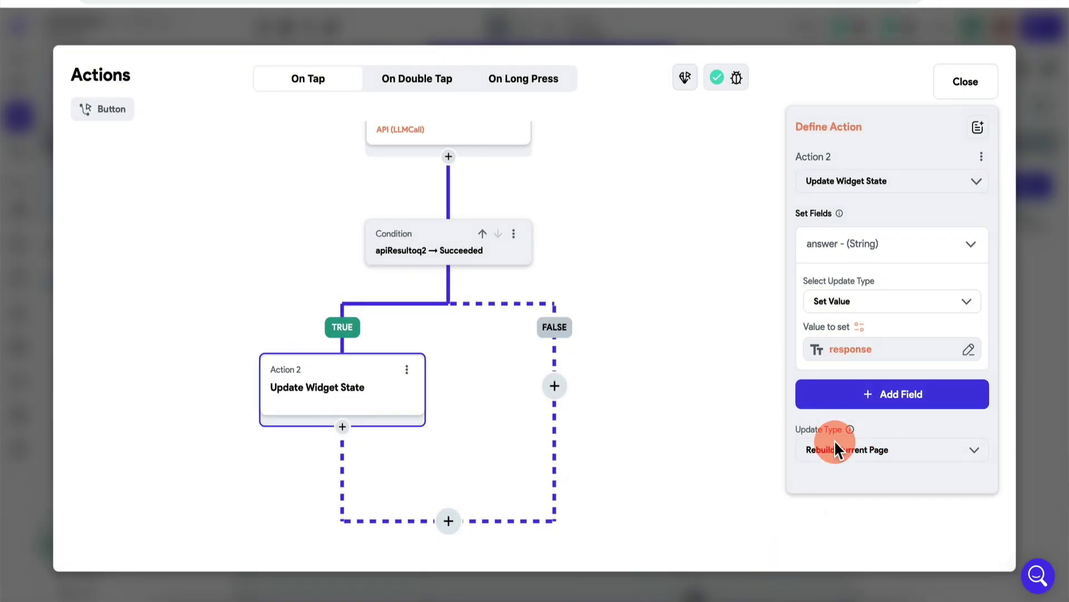
left_click(1049, 337)
- Bind the text of the outputResponse widget to the page state variable answer
left_click(574, 259)
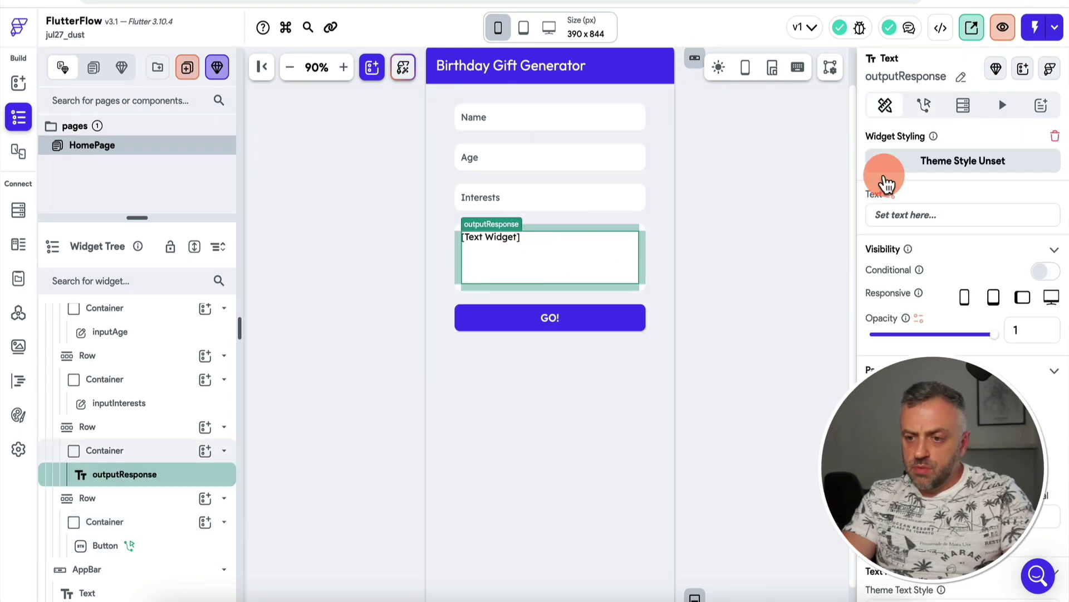
left_click(890, 195)
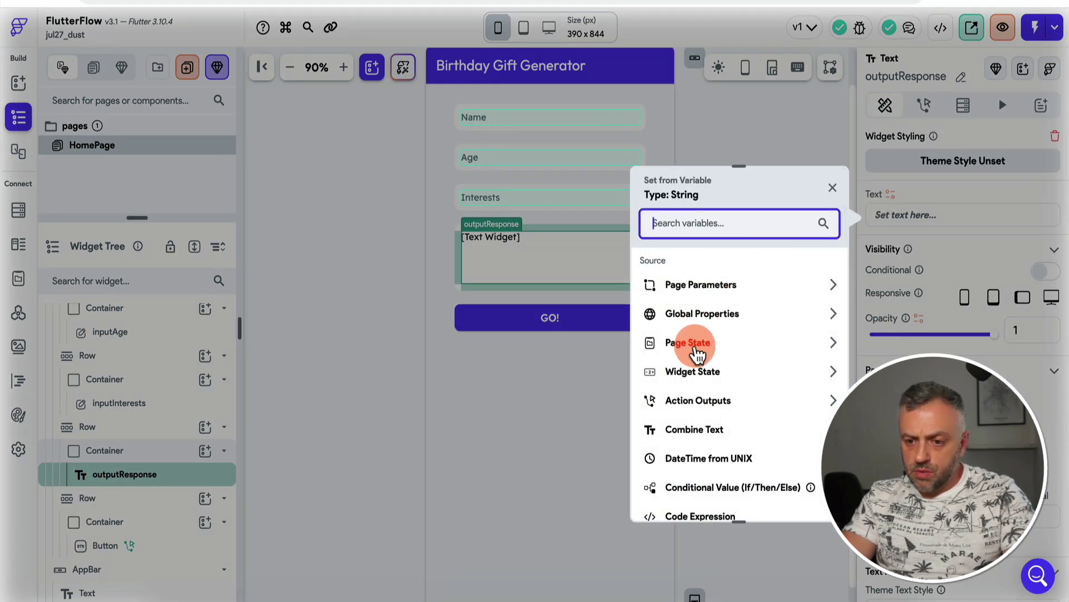
left_click(691, 343)
left_click(709, 393)
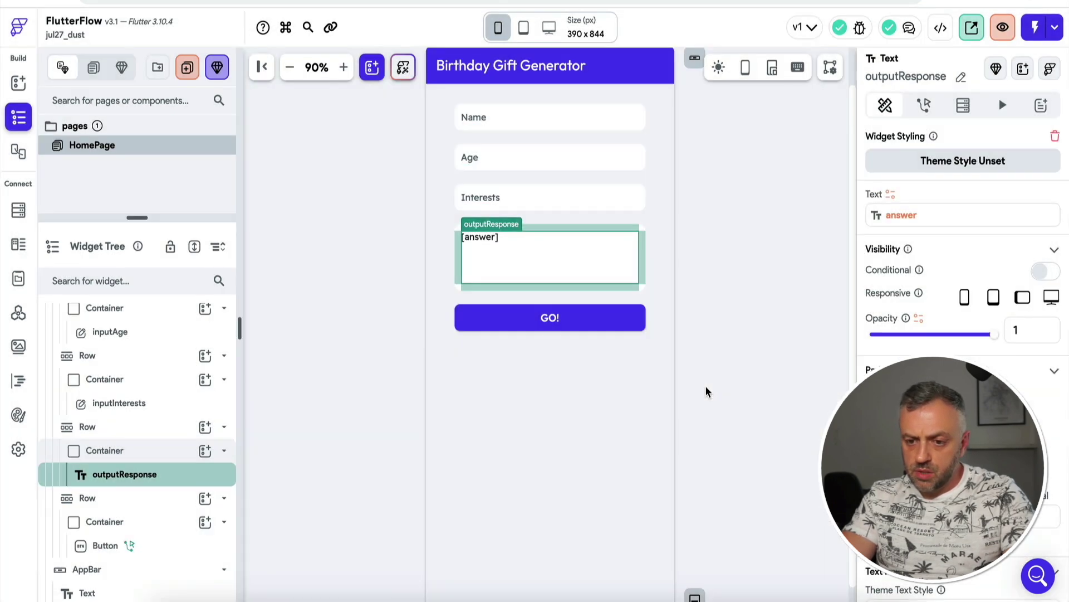
- Start a test session and submit the form with a sample name, age 25 and interests travel, working out
left_click(560, 326)
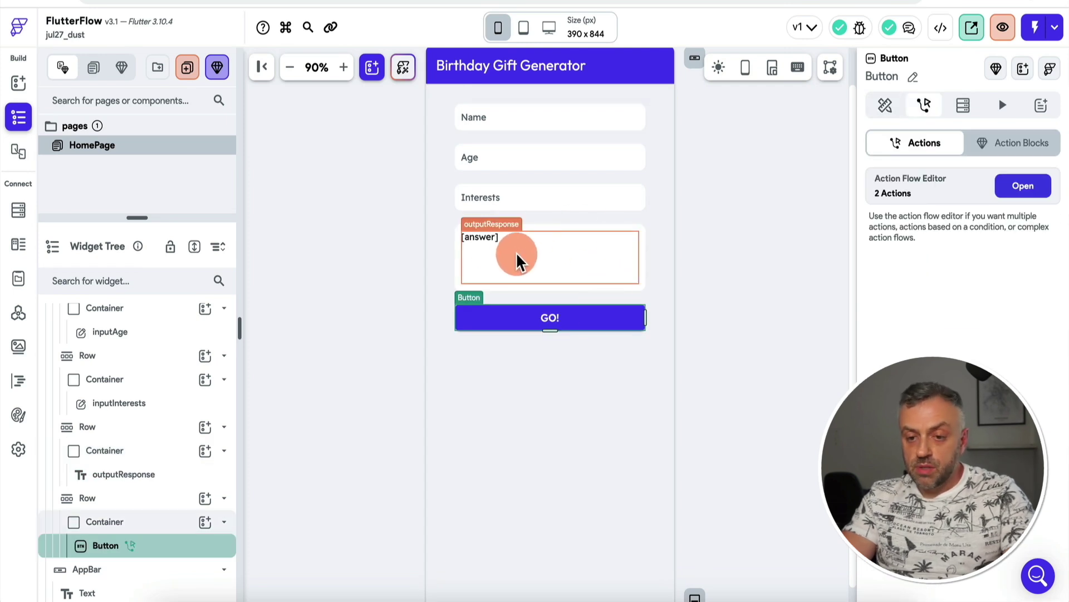
left_click(1034, 26)
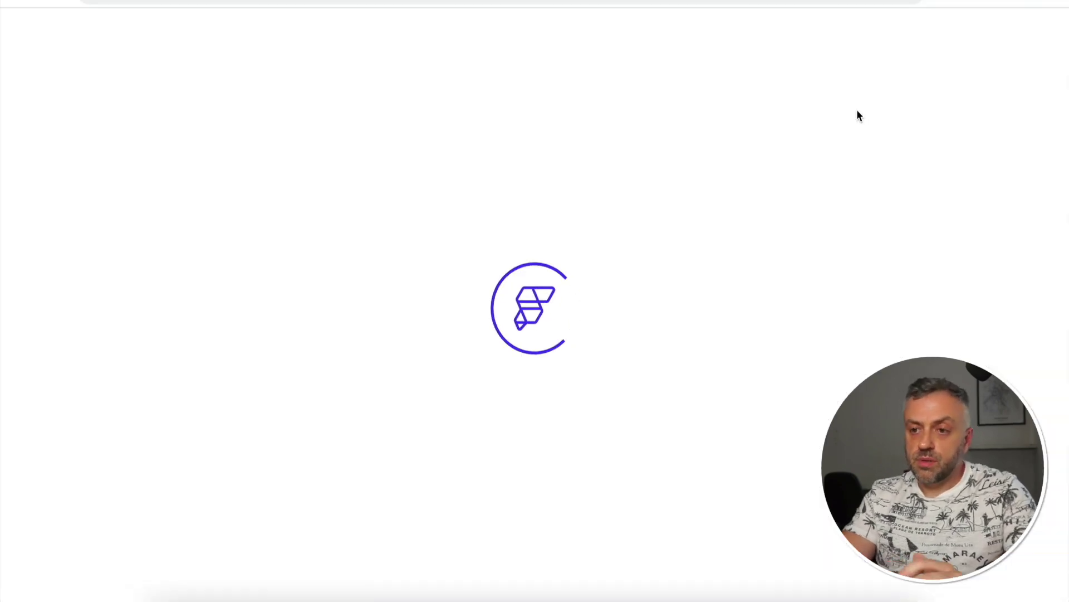
left_click(496, 170)
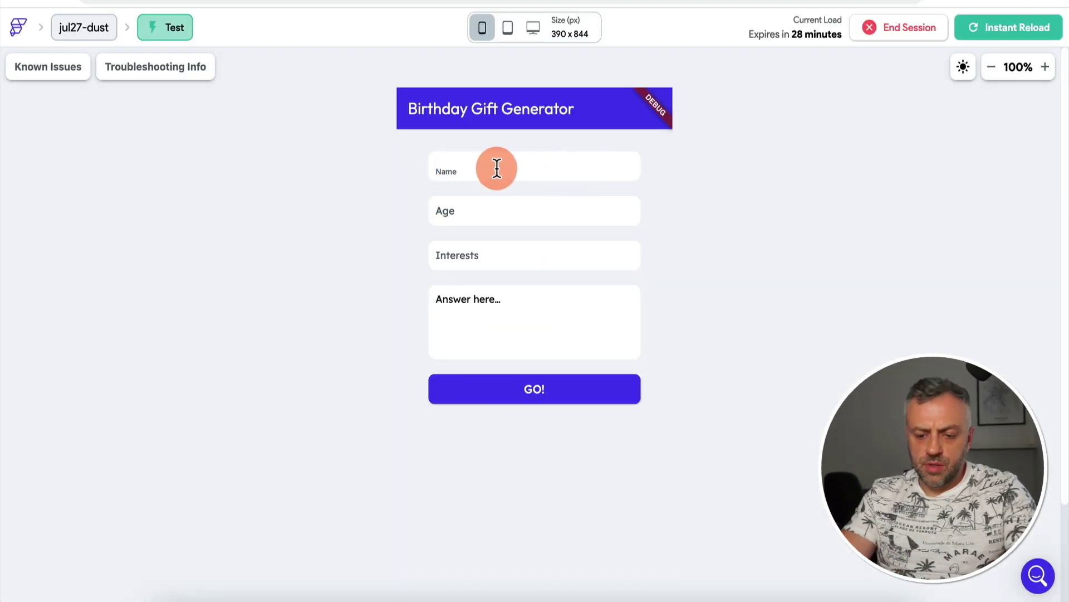
type("James")
left_click(496, 209)
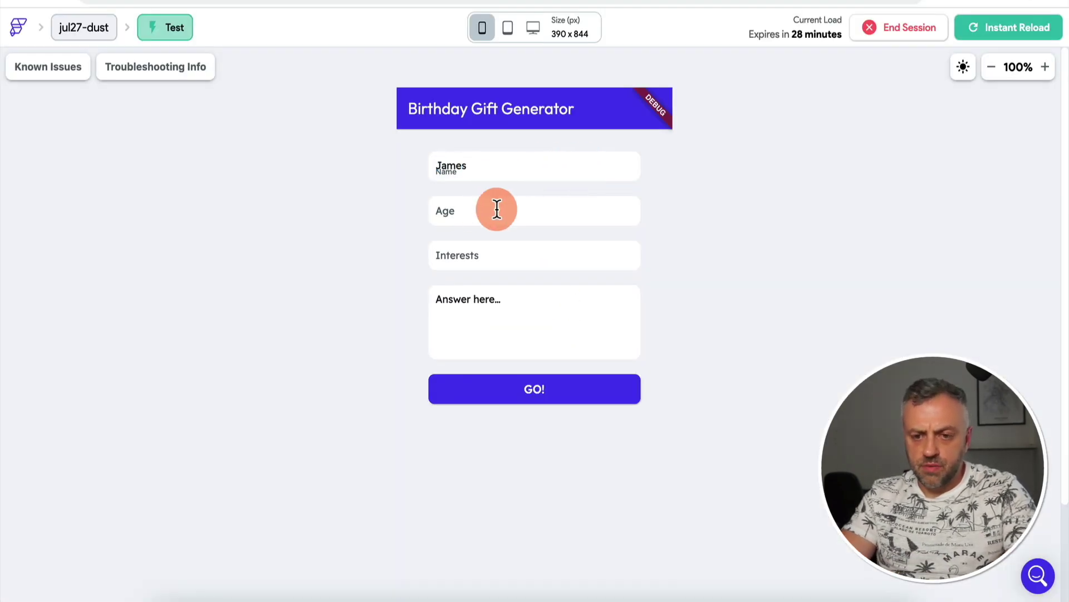
type("25")
left_click(495, 255)
type("travel, working out")
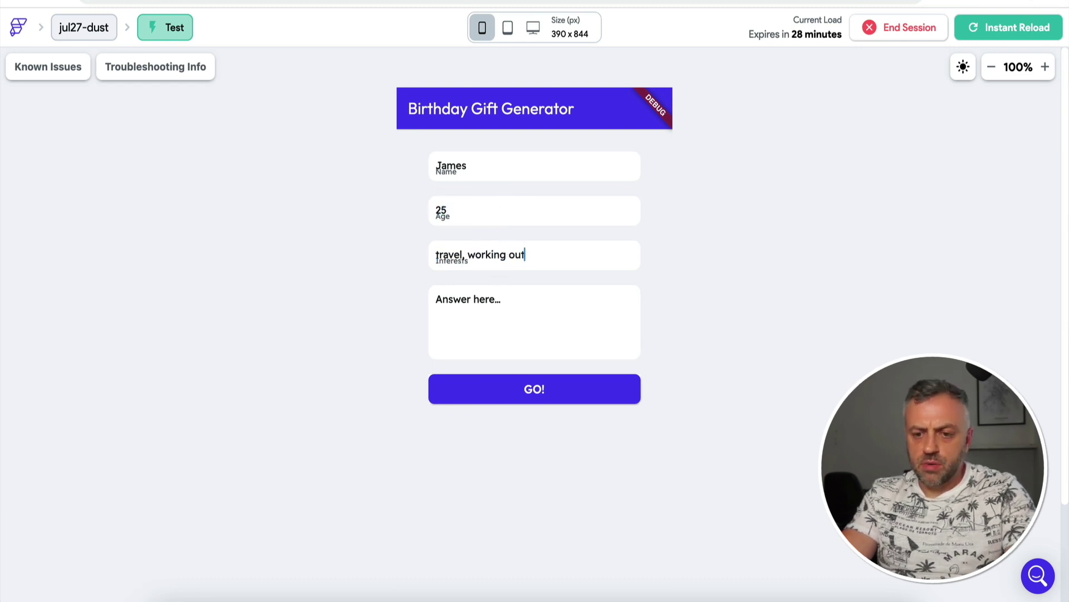
left_click(535, 389)
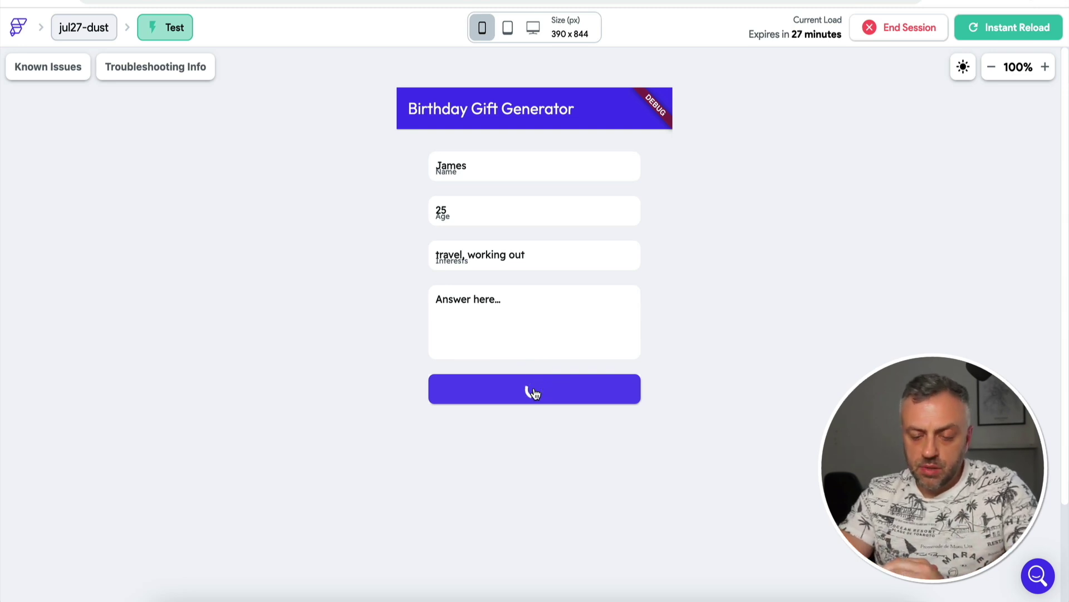
- Clear the fixed height of the container around the outputResponse text
left_click(482, 316)
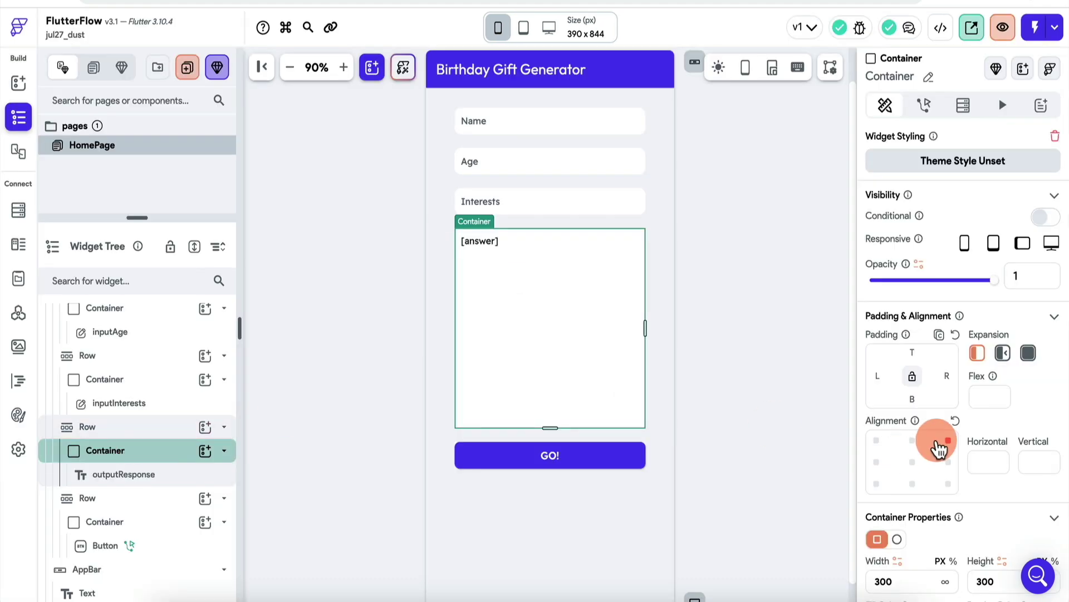
scroll(946, 423, "down", 3)
double_click(1017, 400)
key("BackSpace")
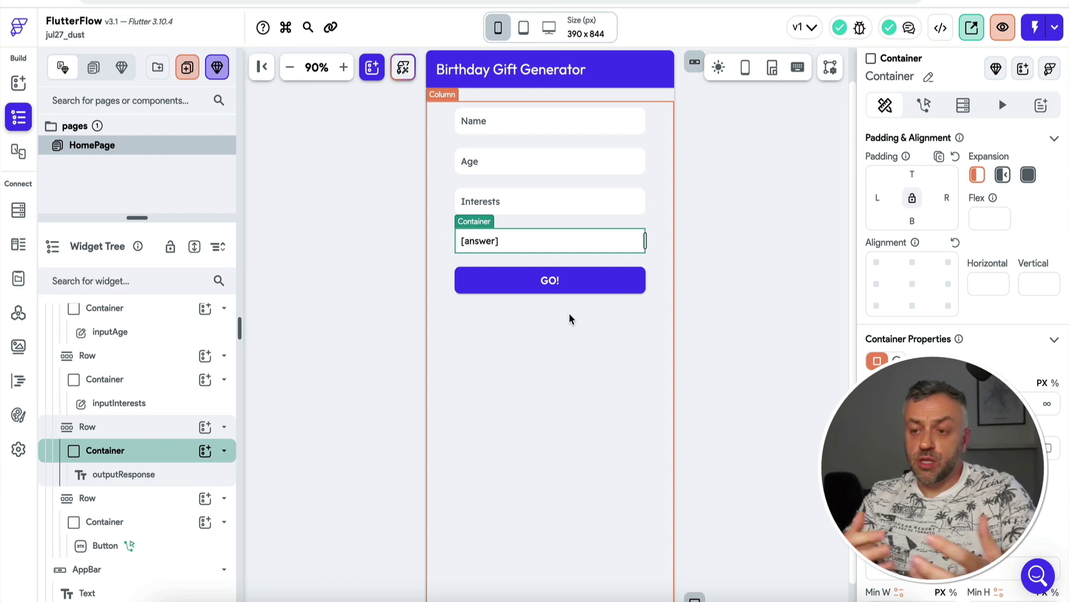
- Review the test session's gift answer, then switch to the Dust app specification and look through the block types available after the INPUT block
left_click(780, 200)
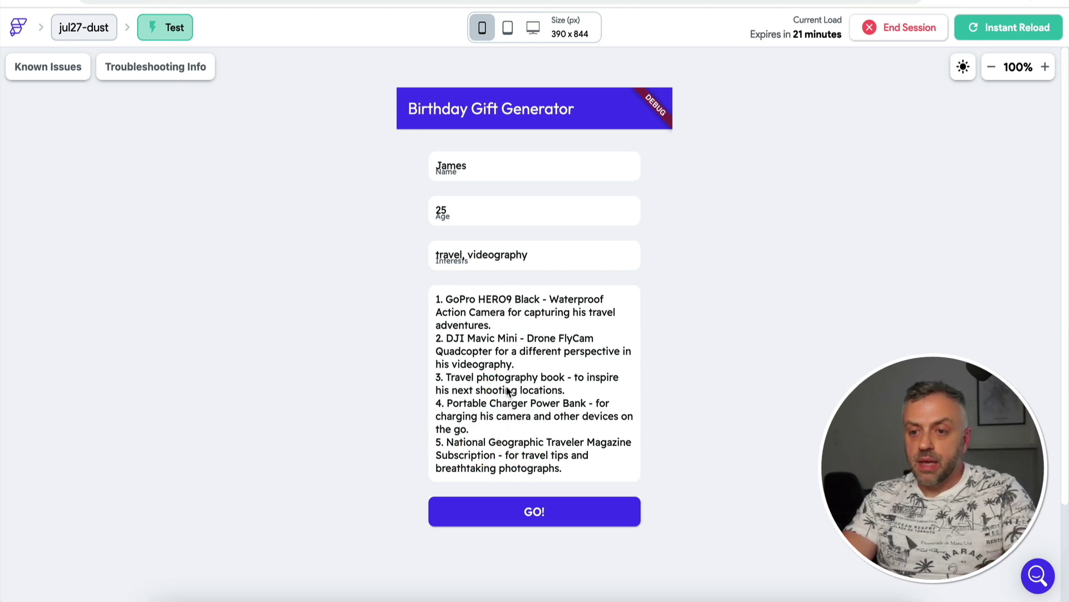
key("ctrl+Tab")
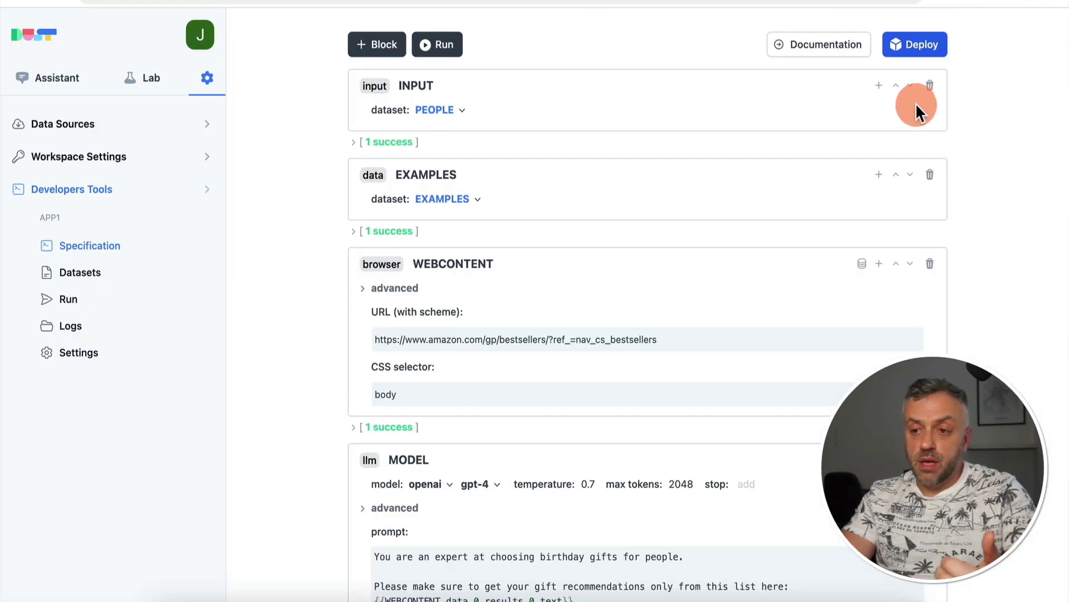
left_click(880, 86)
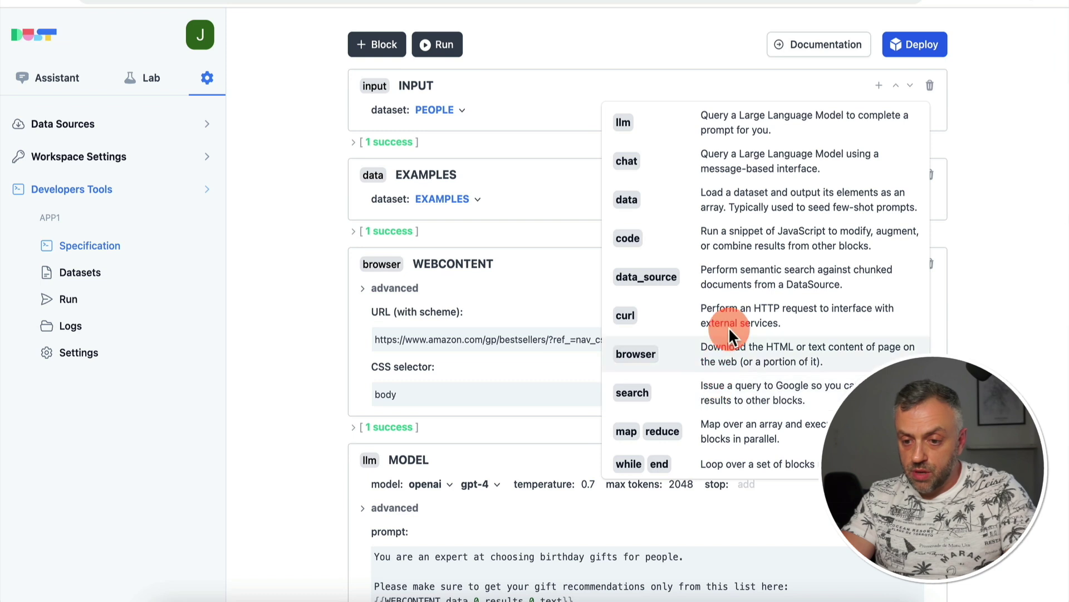
left_click(745, 399)
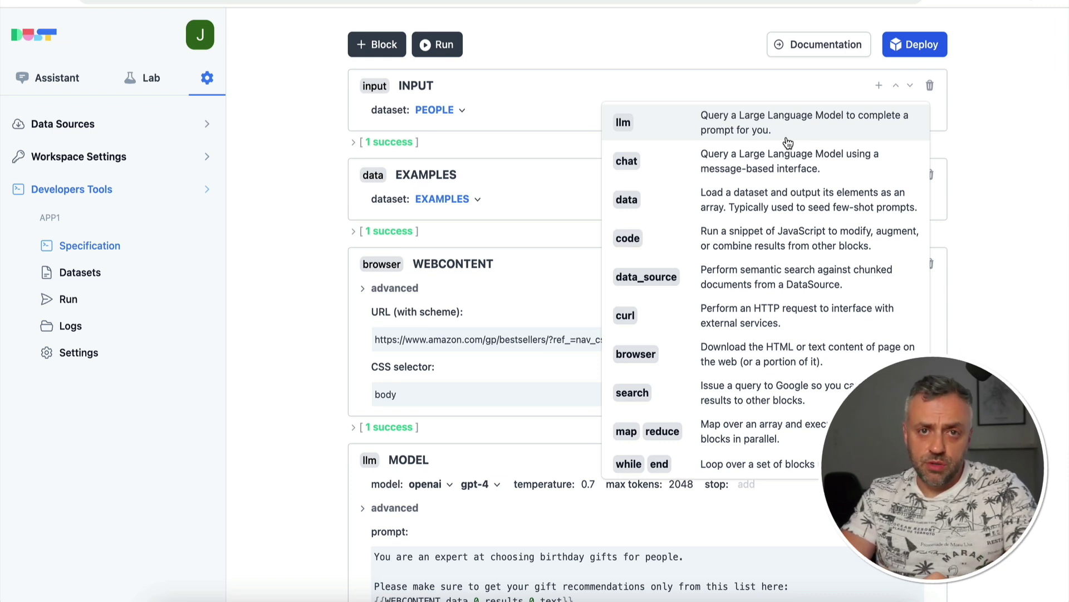
left_click(1064, 96)
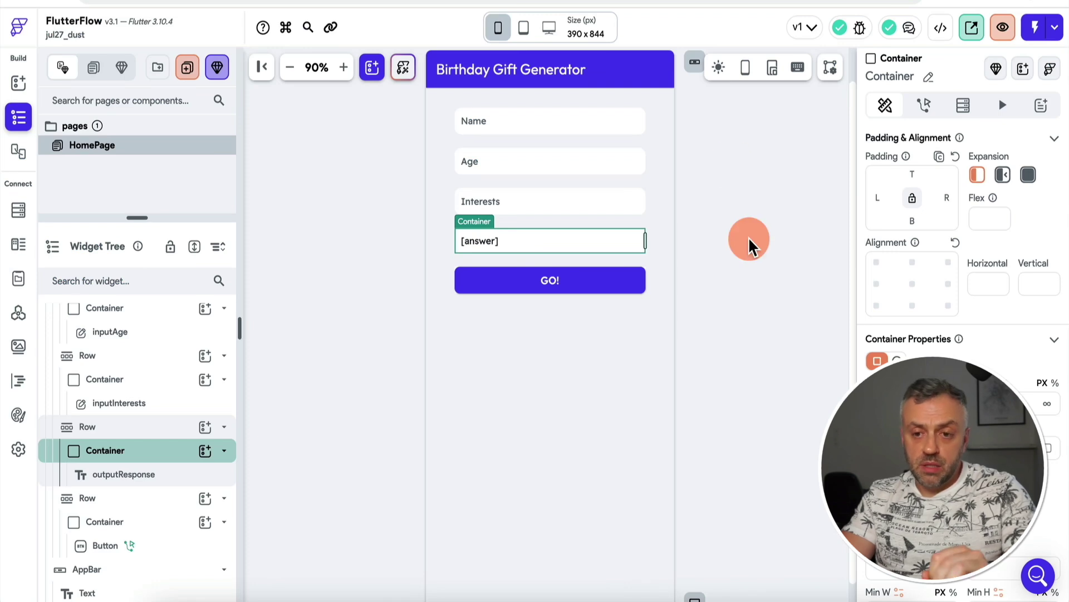
left_click(749, 244)
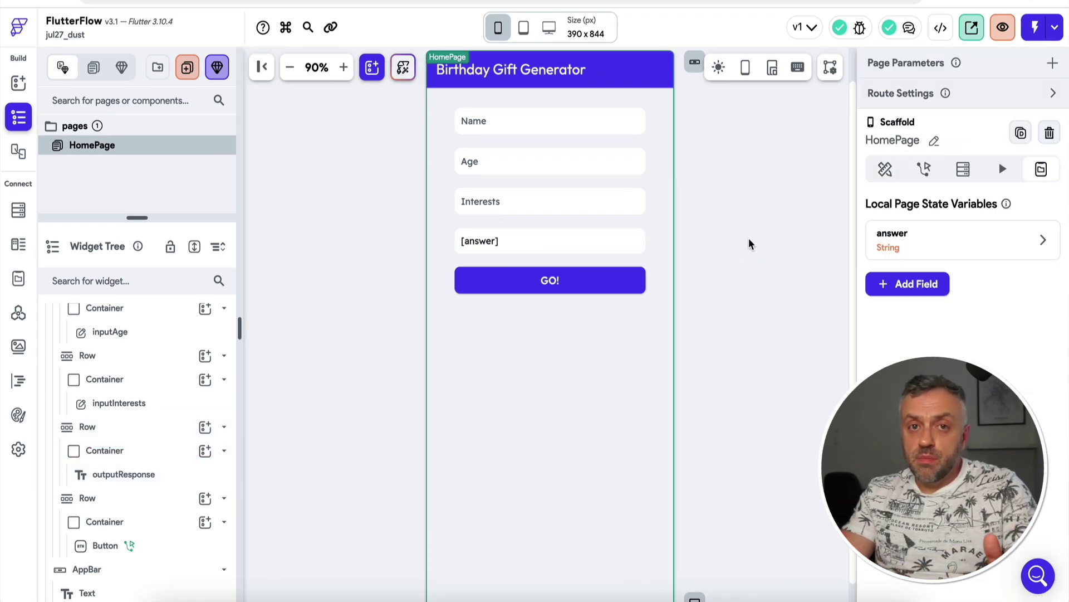